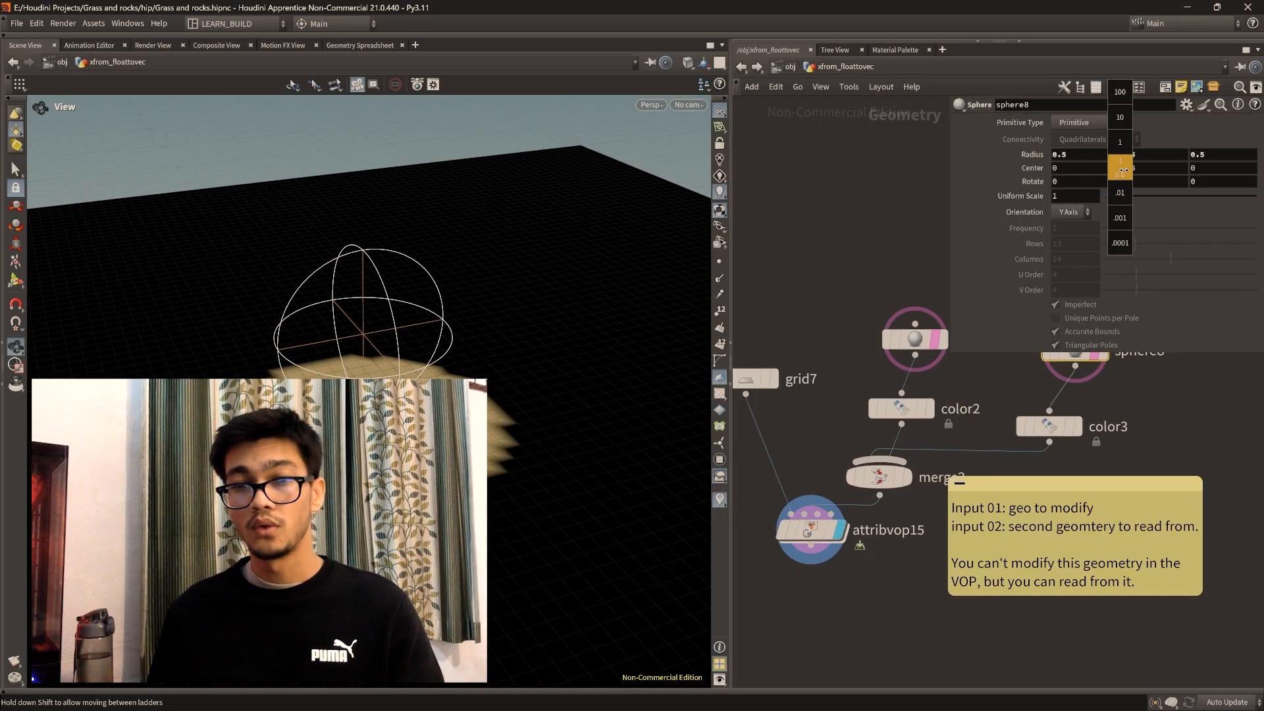
Step: Shift the center of sphere8 along its axes and examine how the color patches on the grid react
middle_drag(1154, 425, 1131, 408)
middle_drag(1128, 166, 1109, 167)
scroll(461, 408, down, 5)
drag(461, 434, 454, 395)
middle_drag(1129, 168, 1132, 119)
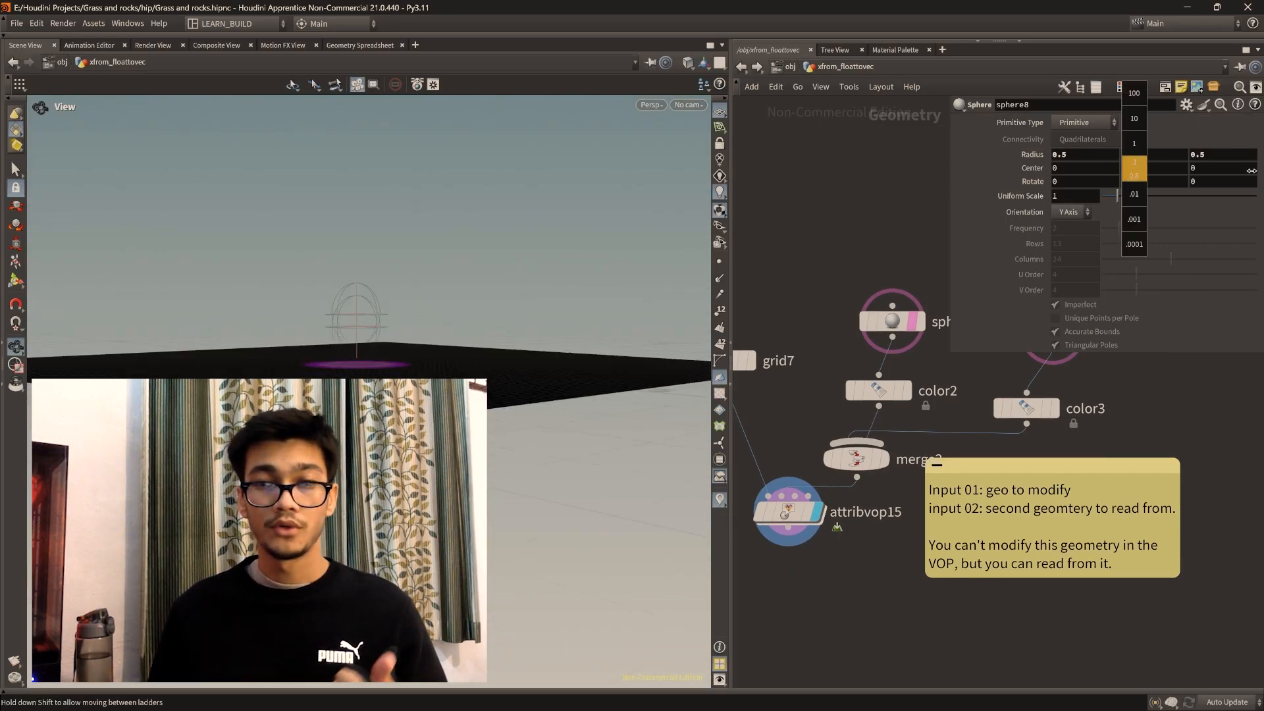
middle_drag(1086, 168, 1083, 162)
drag(395, 330, 390, 269)
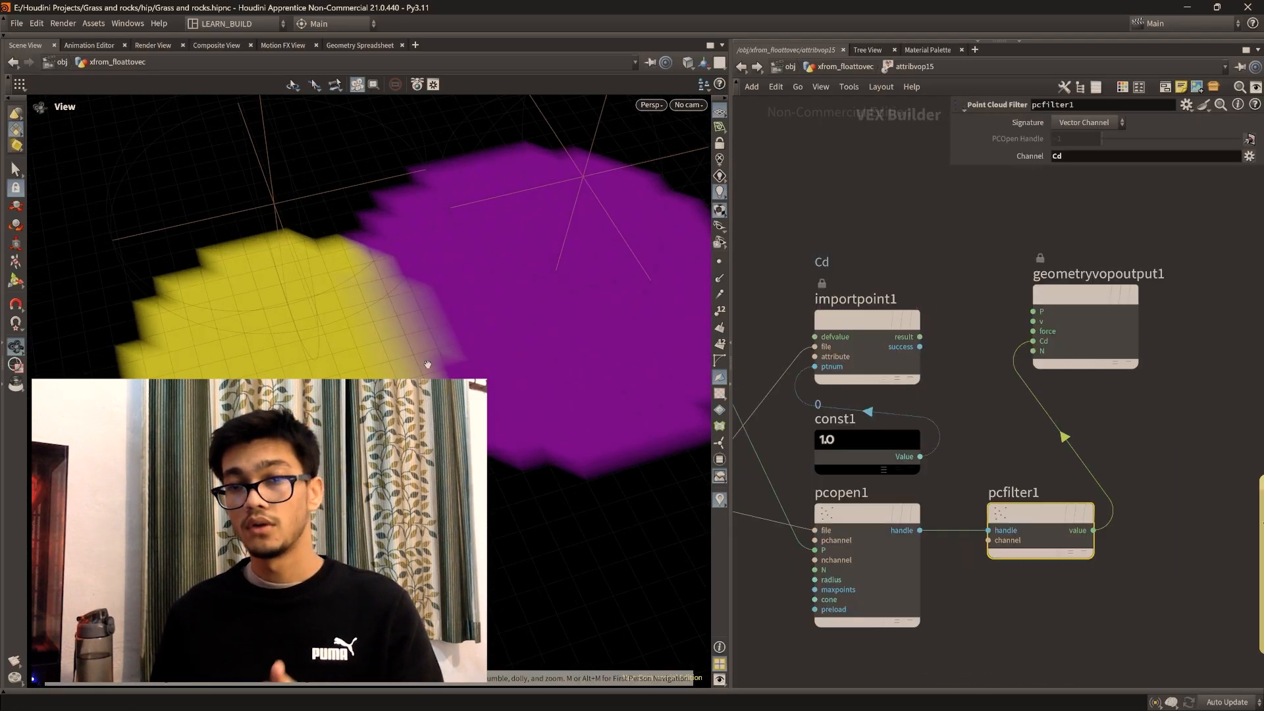
Step: Examine the point cloud nodes feeding the color output alongside the yellow and purple patches on the grid
middle_drag(1156, 535, 1176, 477)
scroll(421, 428, down, 4)
drag(422, 428, 420, 399)
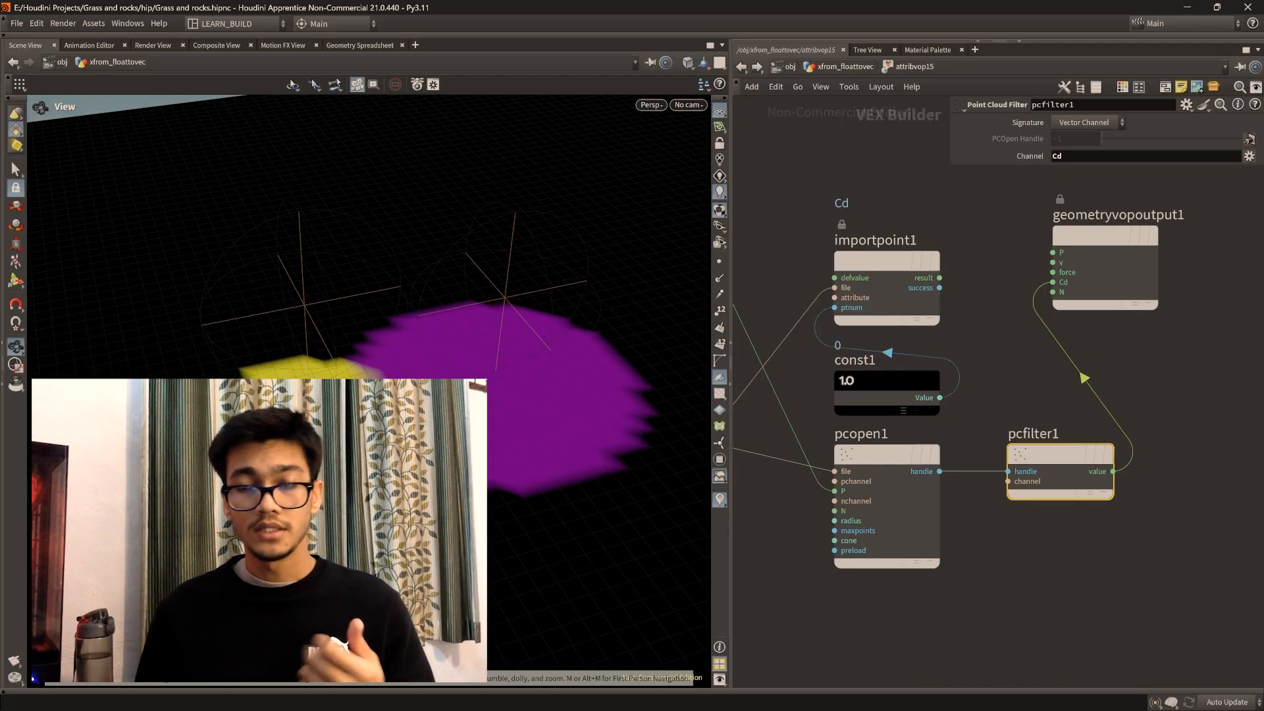
drag(277, 408, 265, 355)
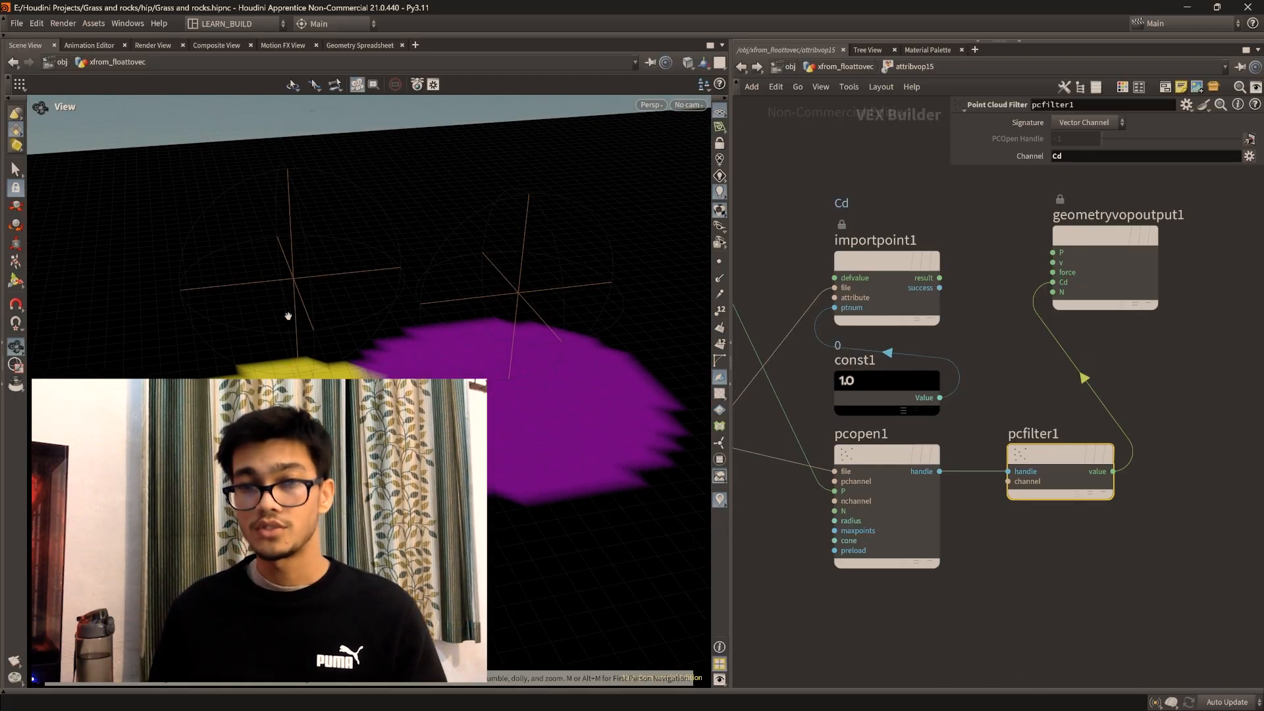
drag(572, 333, 572, 409)
click(1099, 584)
middle_drag(1125, 262, 1129, 283)
mouse_move(1129, 283)
mouse_down()
mouse_move(1134, 310)
mouse_move(1131, 300)
mouse_up()
scroll(1065, 449, down, 2)
scroll(395, 421, down, 4)
drag(394, 421, 455, 402)
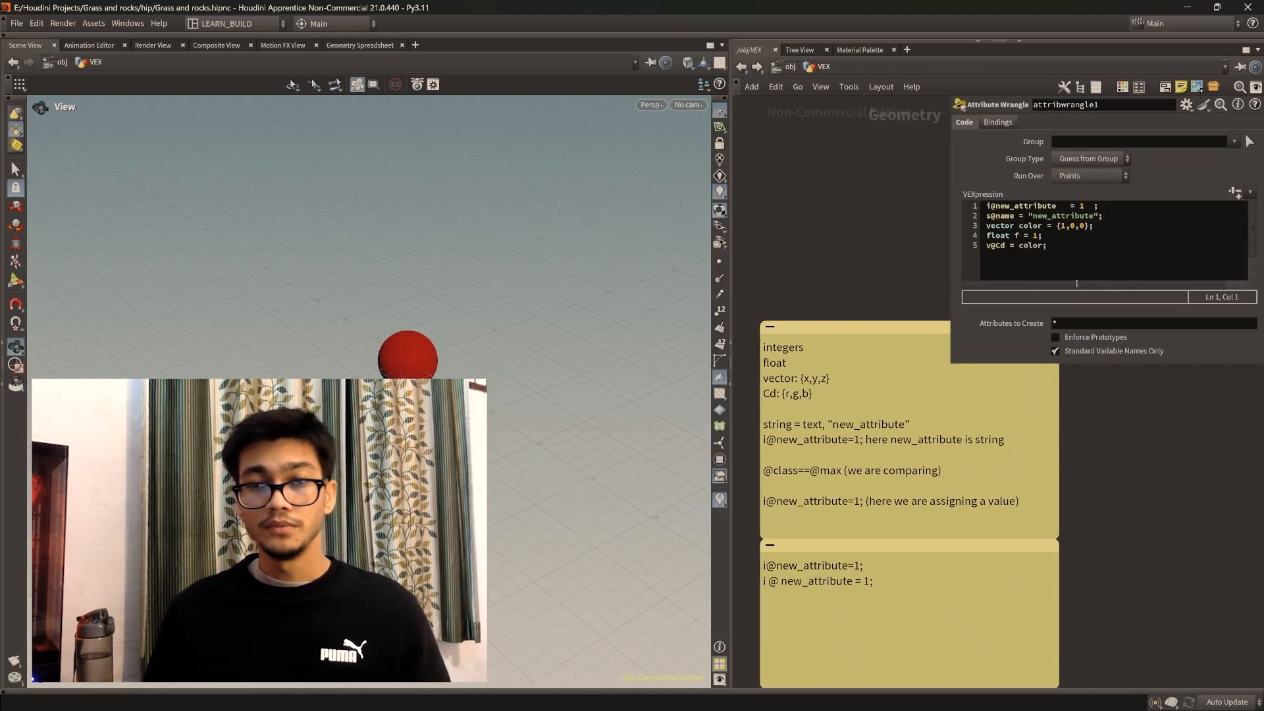
Step: Add the examples ": 1, 2, 3, 4, 5, 0" after integers and ": 1.1, 1.0, 2.3, 5.6" after float in the sticky note
middle_drag(839, 359, 884, 442)
scroll(850, 438, up, 2)
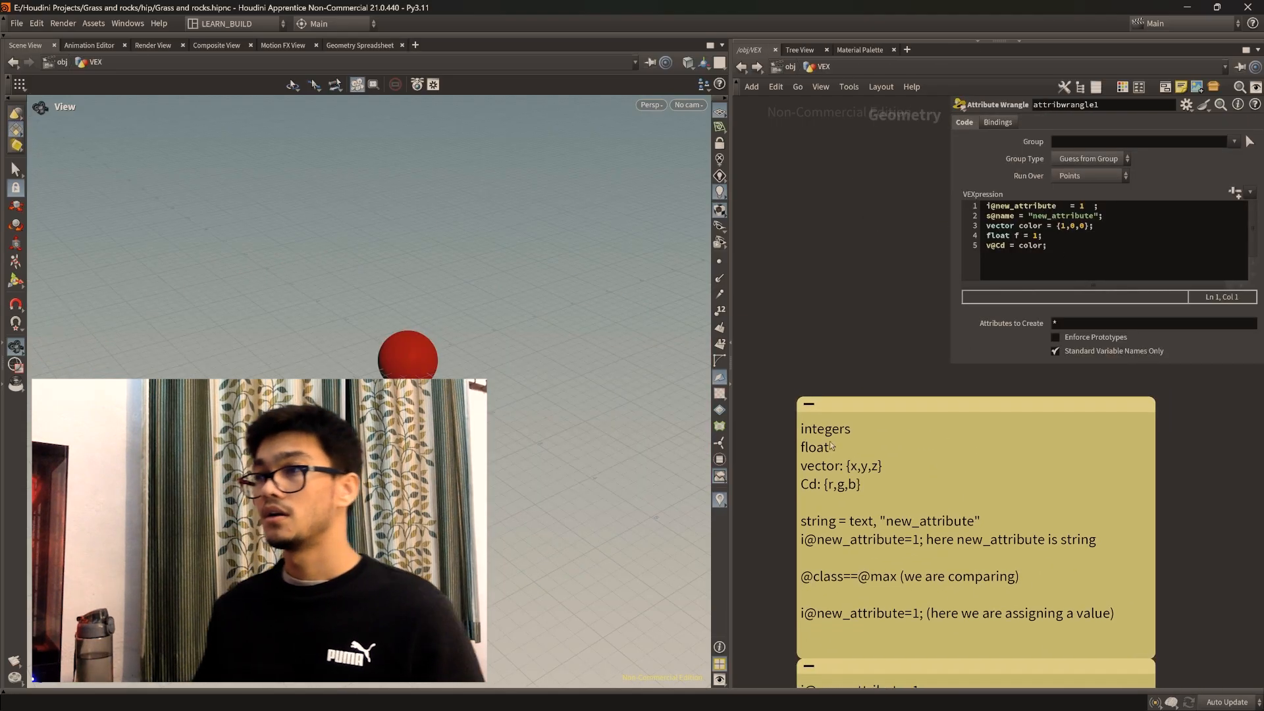
double_click(854, 433)
text(: 1, 2, 3, 4, 5, 0)
click(840, 447)
text(: 1.1, 1.0, 2.3, 5.6)
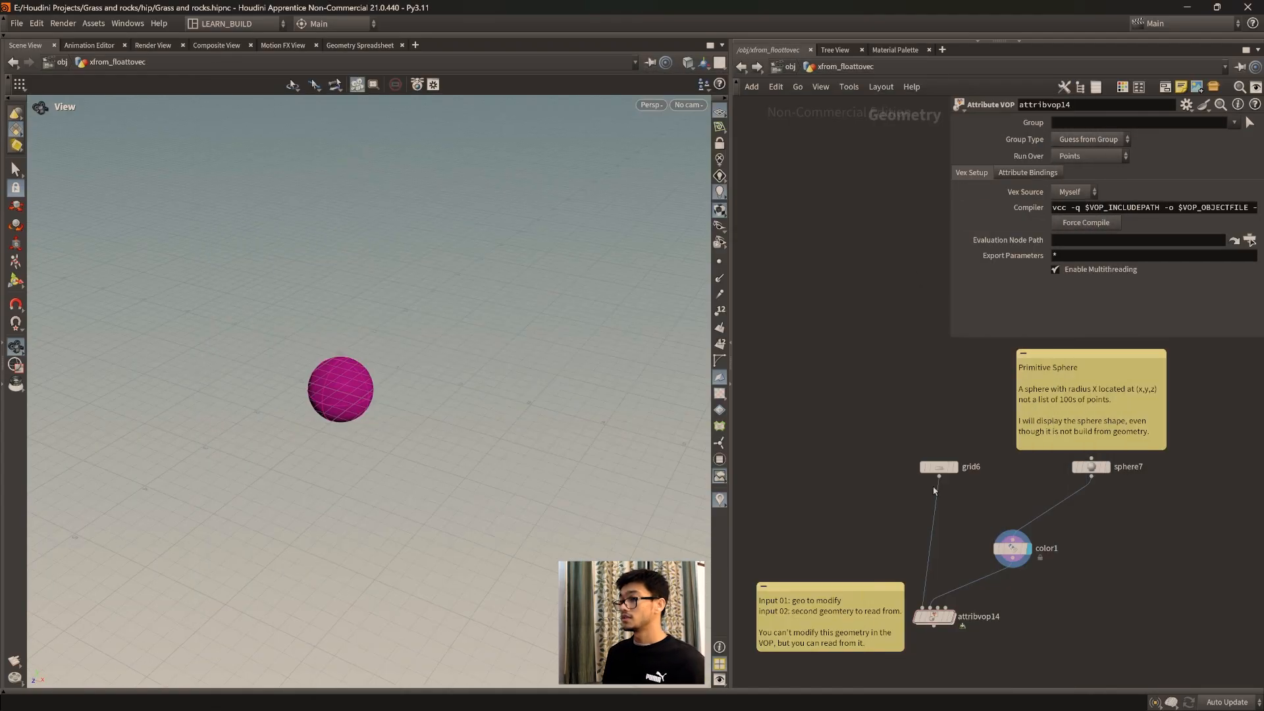
Step: Examine the network inside attribvop14, then return to the xfrom_floattovec geometry level
mouse_move(875, 447)
middle_down()
mouse_move(901, 401)
mouse_move(886, 448)
middle_up()
mouse_move(933, 473)
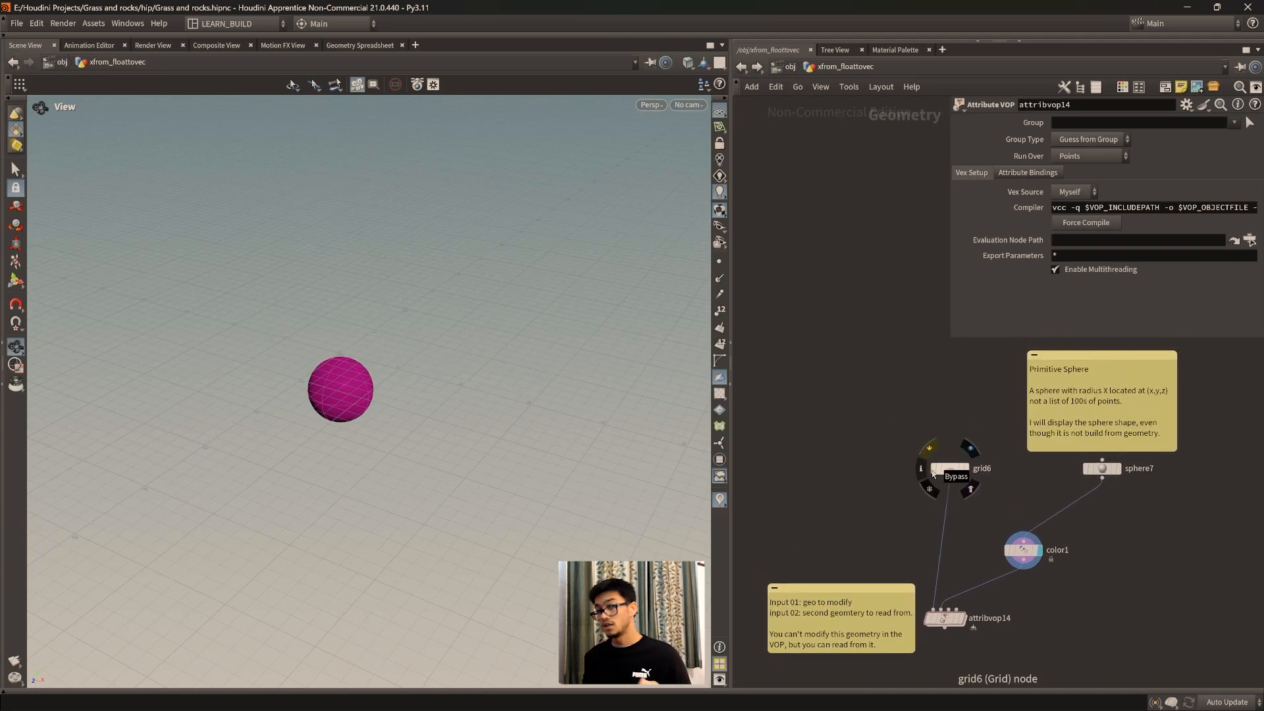
middle_drag(942, 412, 957, 409)
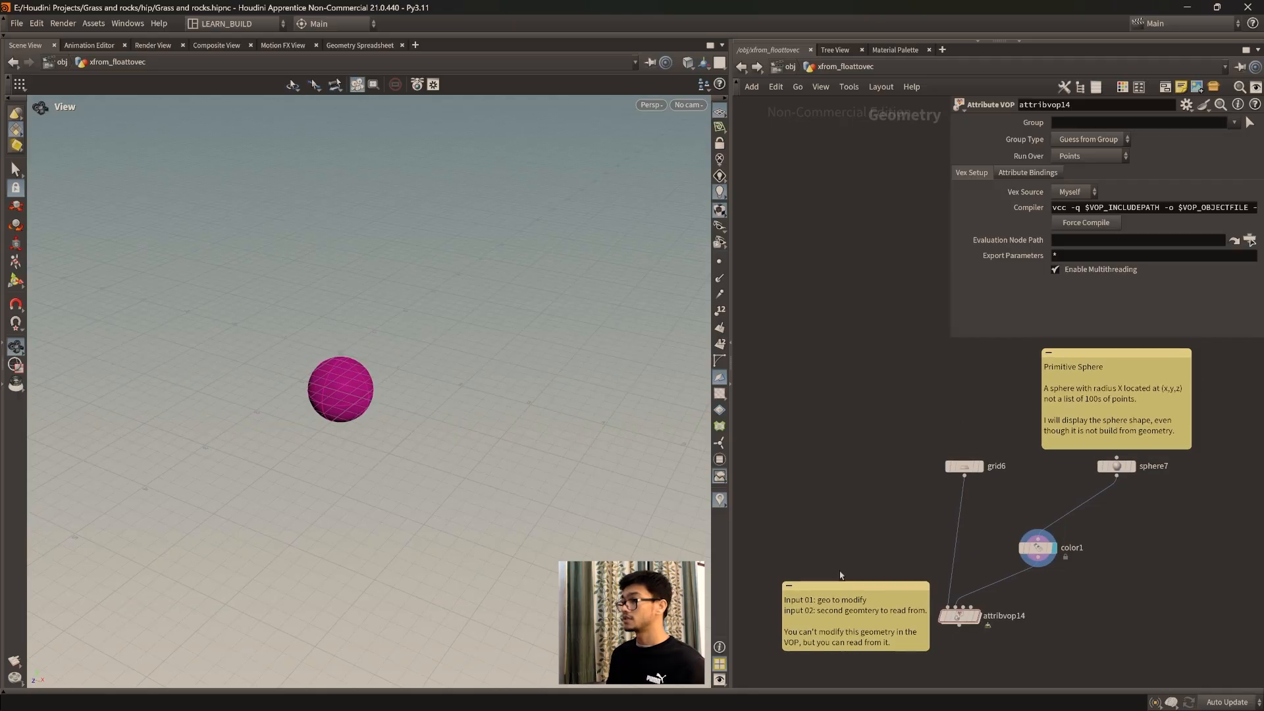
double_click(982, 614)
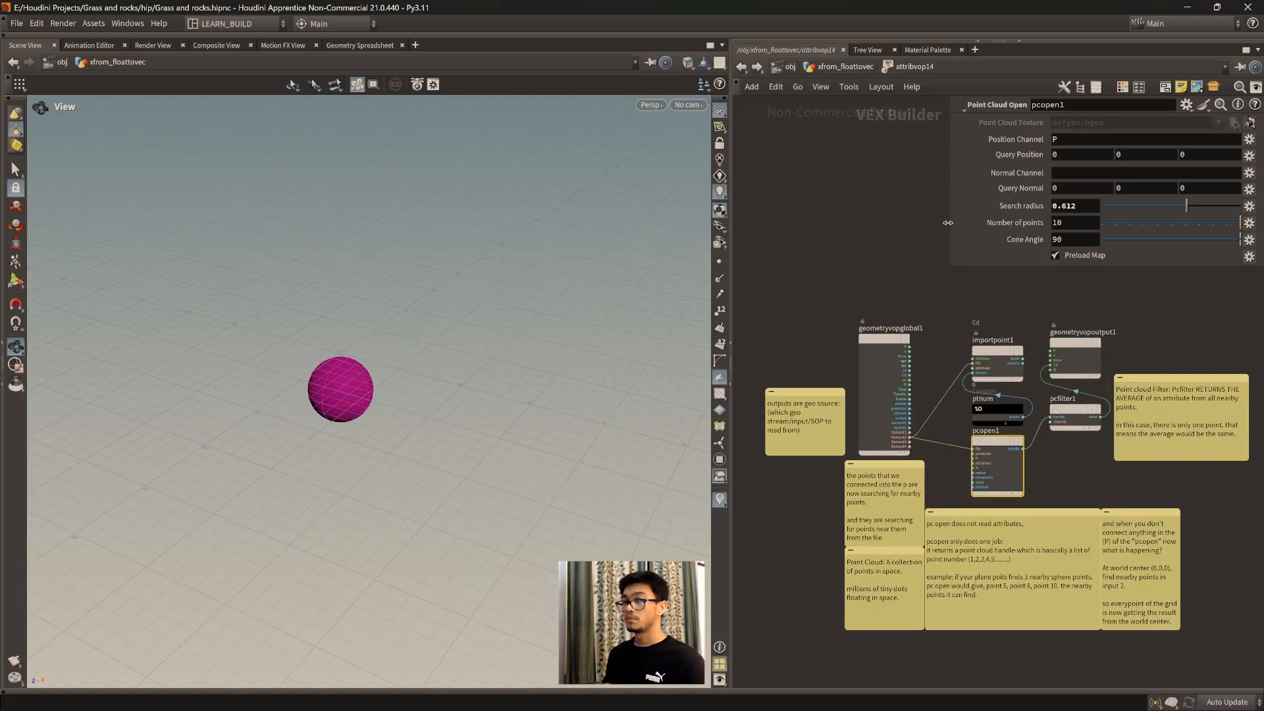
click(835, 67)
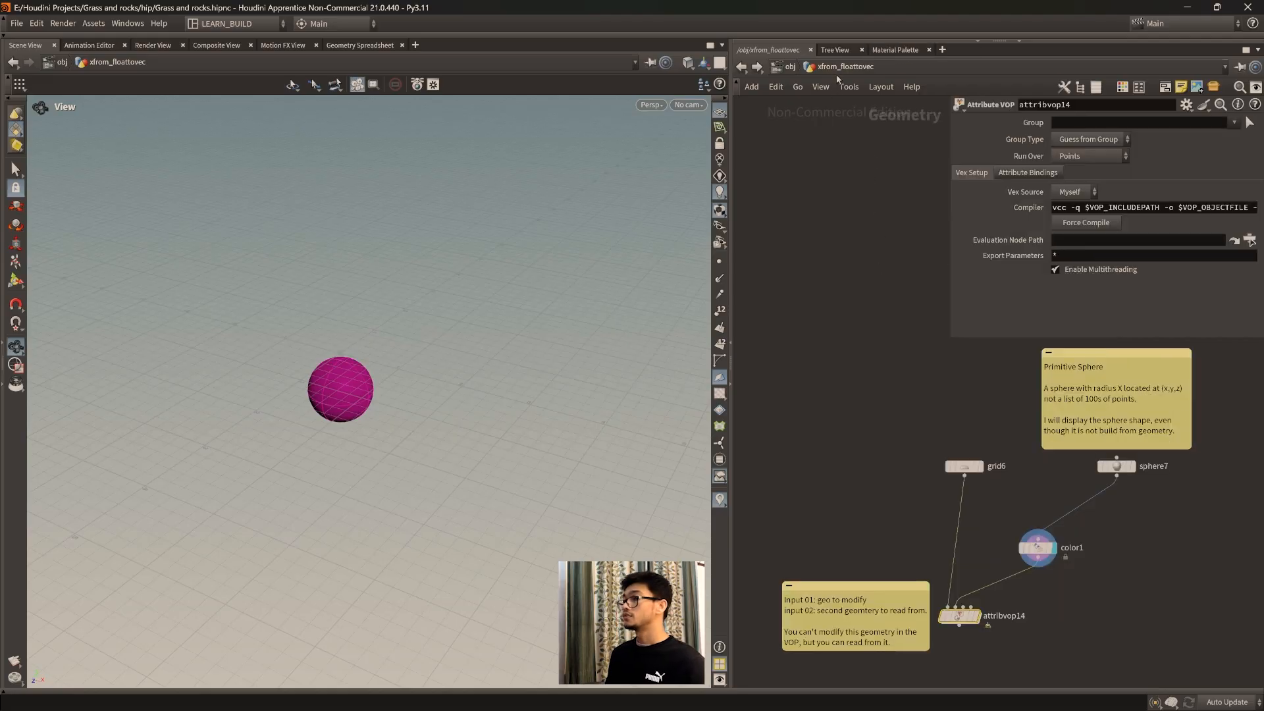
mouse_move(992, 435)
middle_down()
mouse_move(935, 417)
mouse_move(967, 438)
middle_up()
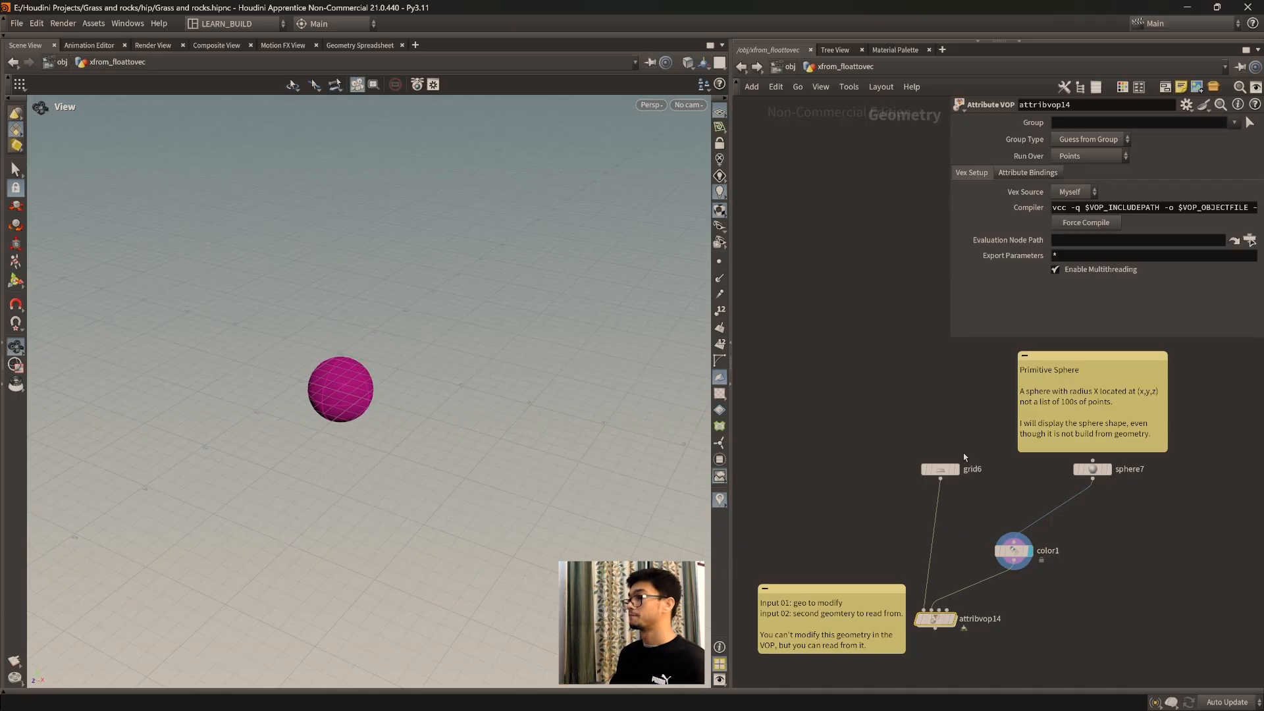
Step: Add a Grid node in an empty area of the xfrom_floattovec network
mouse_move(905, 421)
middle_down()
mouse_move(934, 432)
mouse_move(892, 397)
middle_up()
middle_drag(1047, 503, 849, 462)
middle_drag(1152, 534, 828, 516)
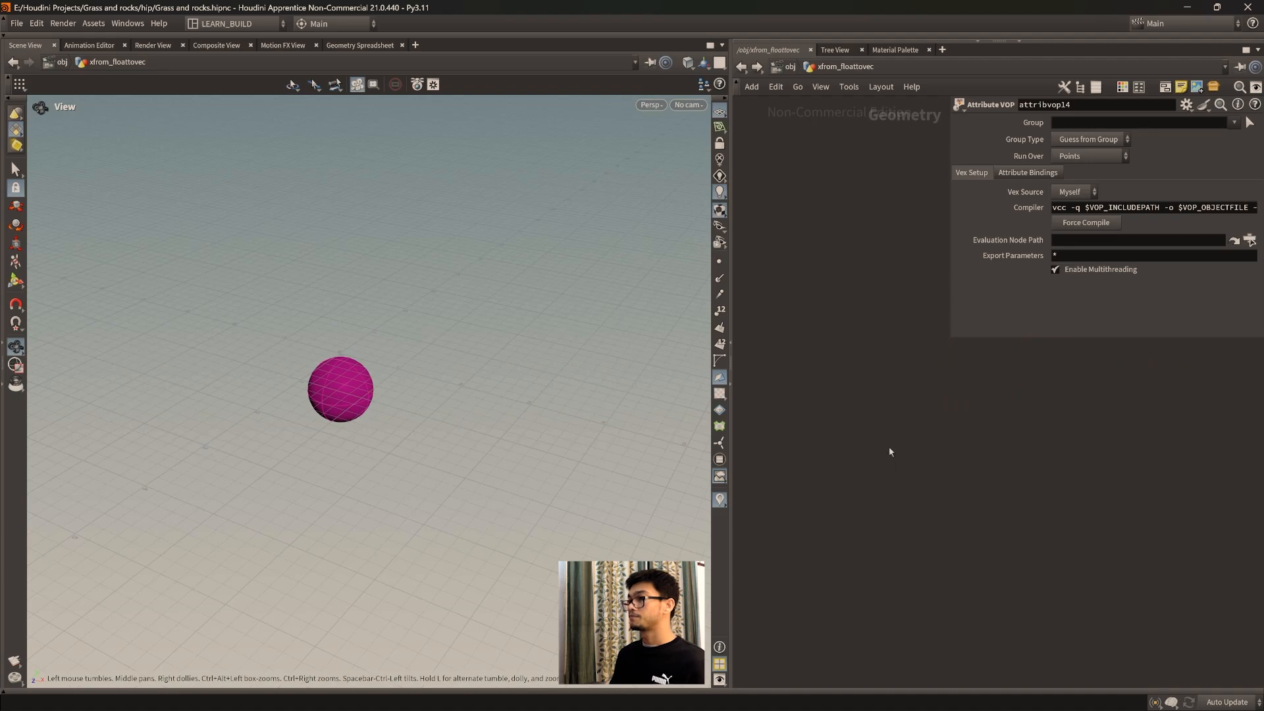
key(Tab)
text(plac)
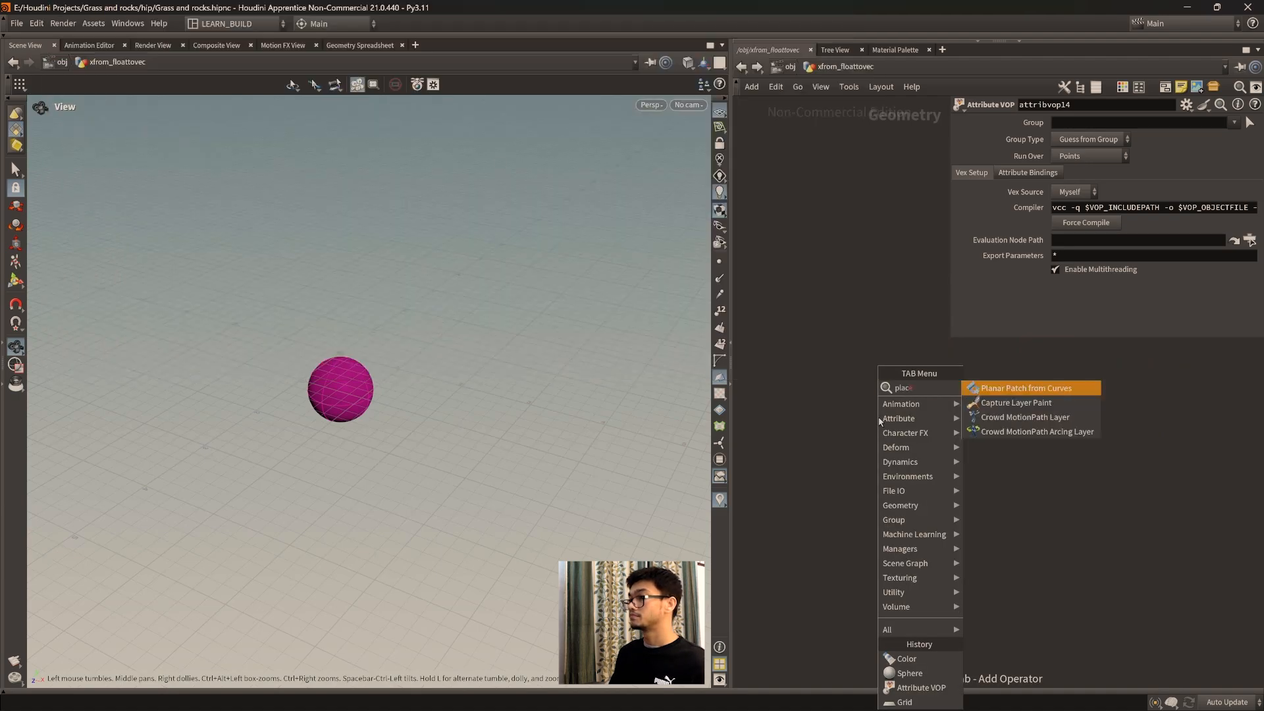
key(BackSpace)
key(BackSpace)
key(BackSpace)
key(BackSpace)
text(grd)
key(BackSpace)
text(i)
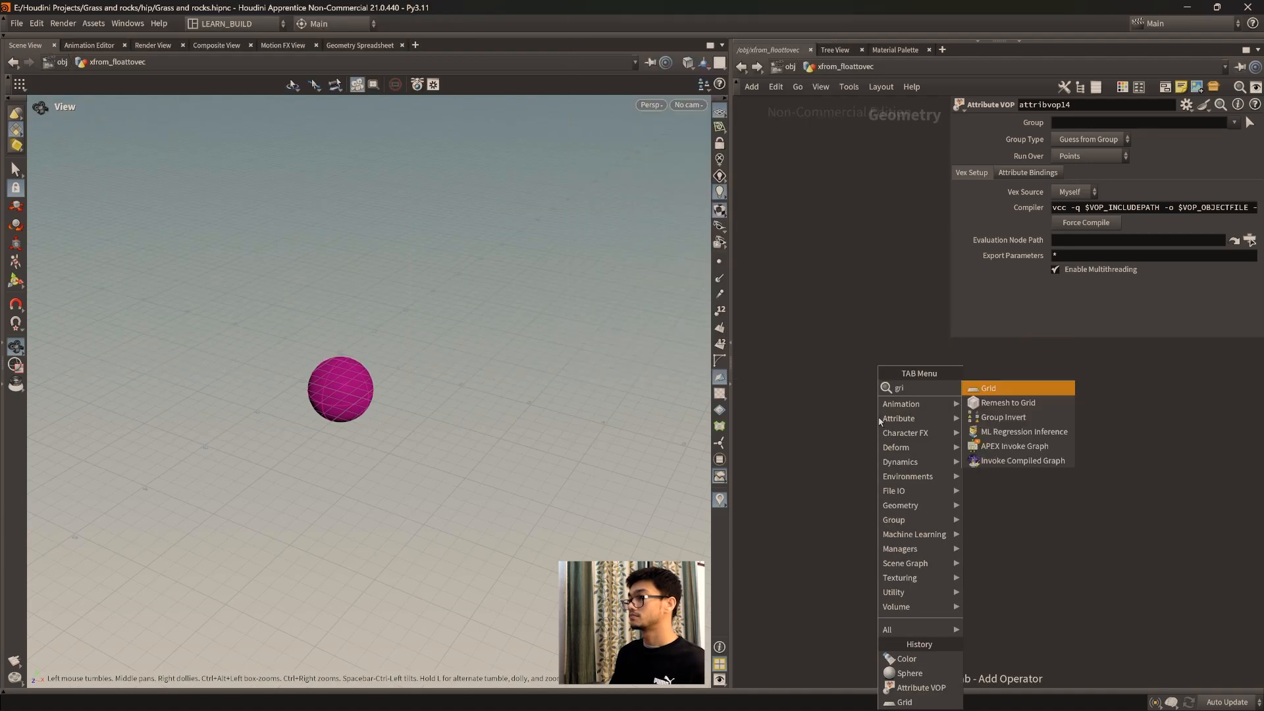
key(Return)
click(881, 391)
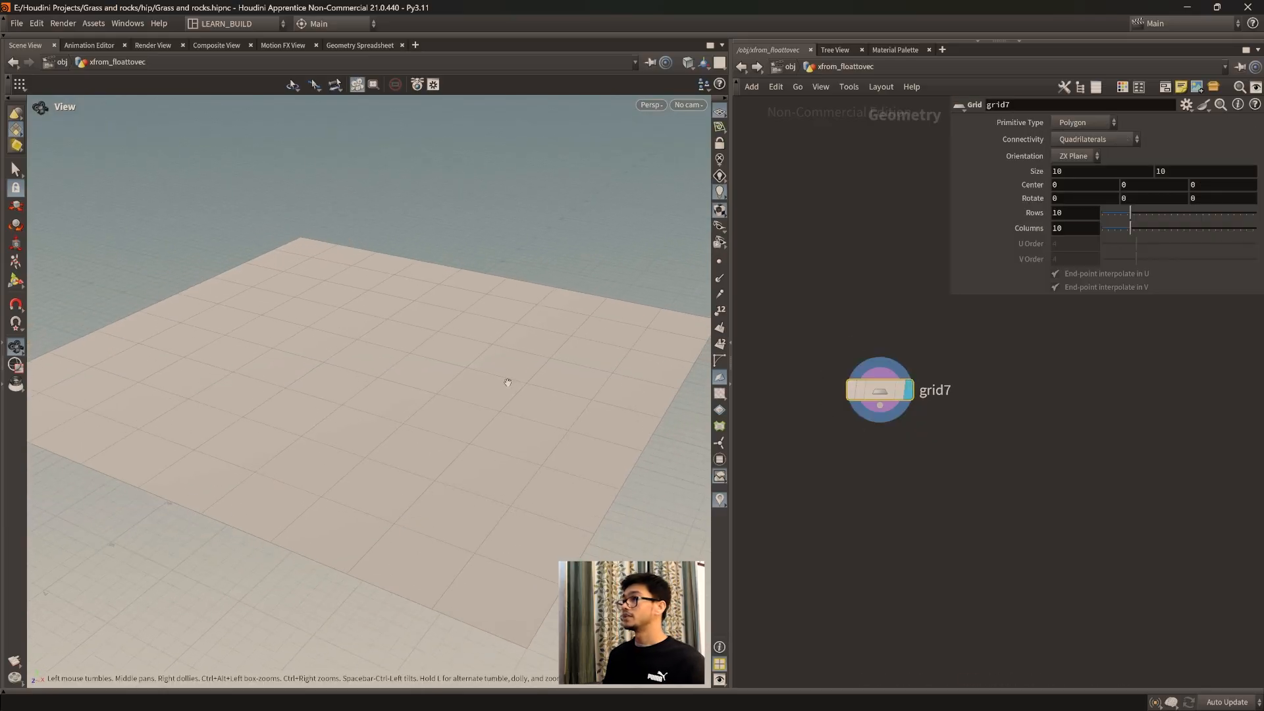
Step: Set the new grid's rows and columns to 1000 and inspect its point density up close
double_click(1061, 213)
text(1)
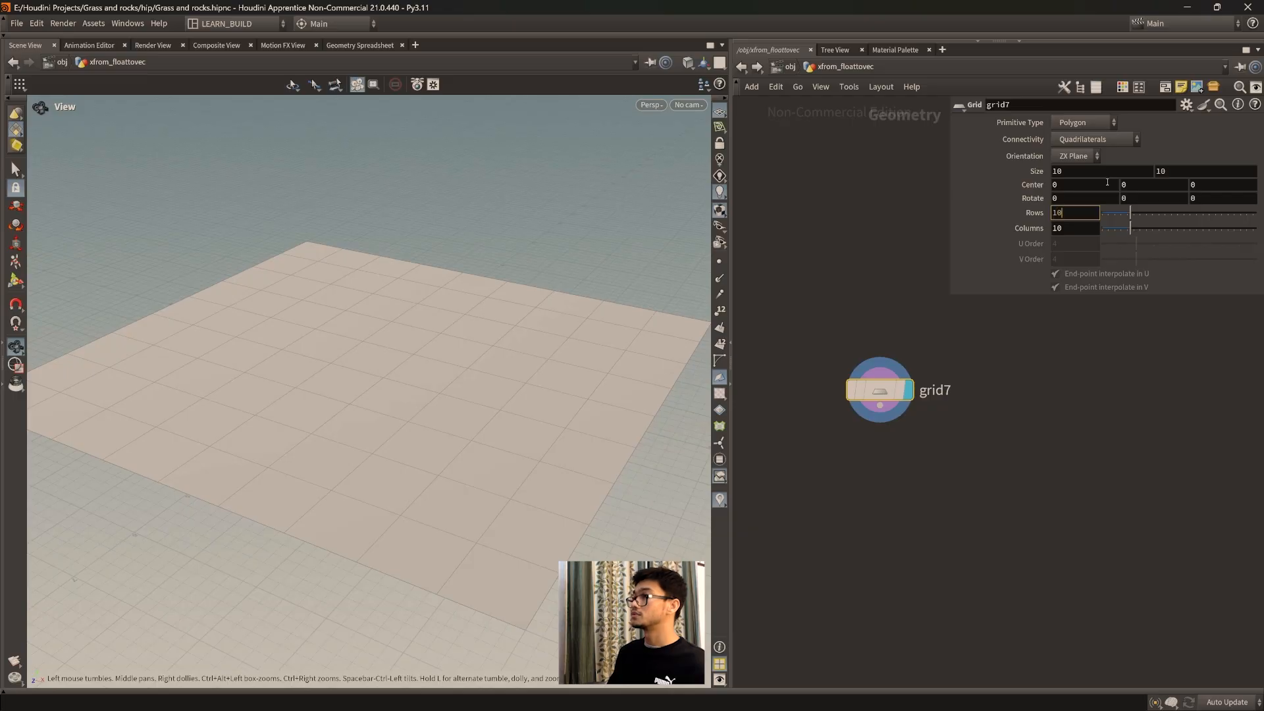
key(Return)
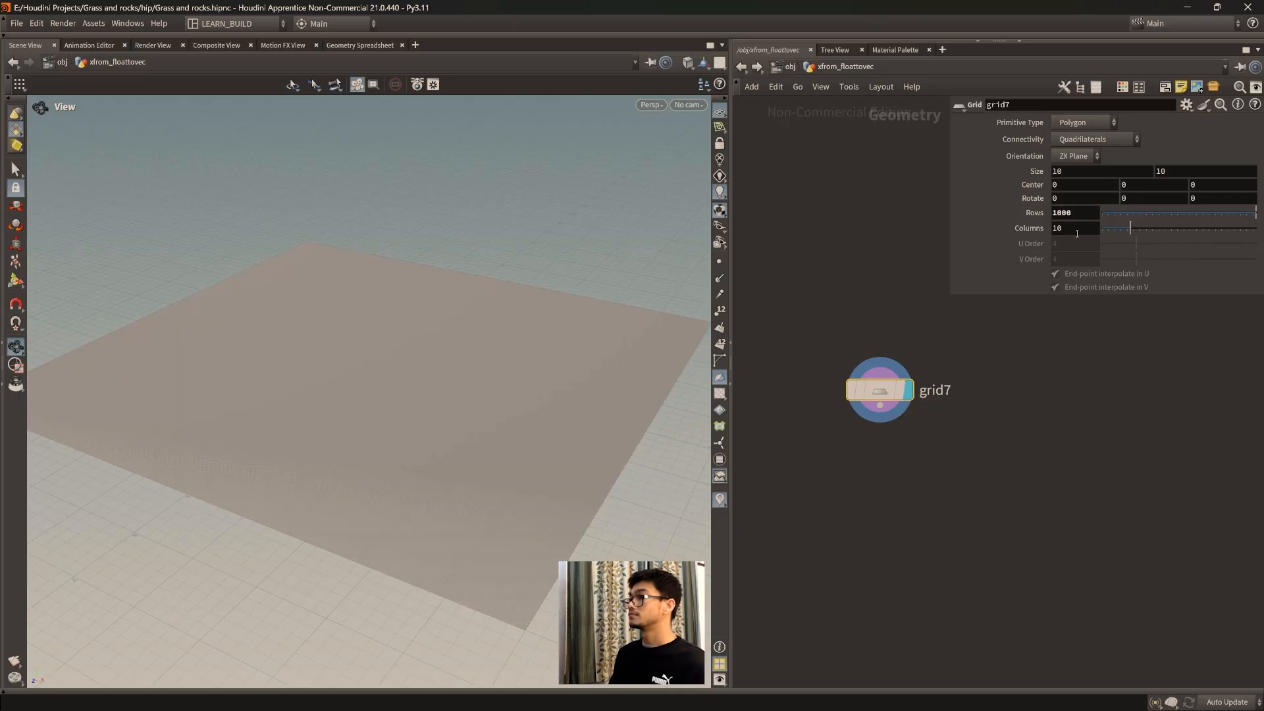
text(1000)
key(Return)
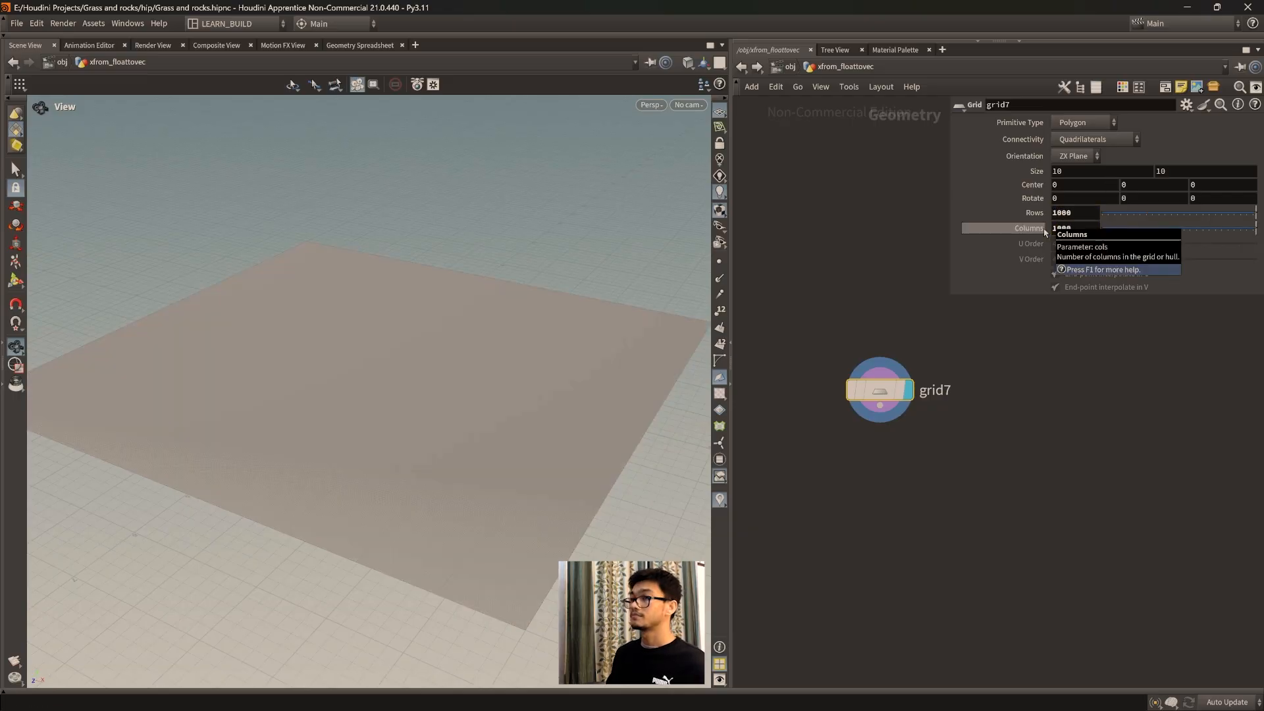
drag(423, 328, 462, 405)
scroll(462, 404, up, 9)
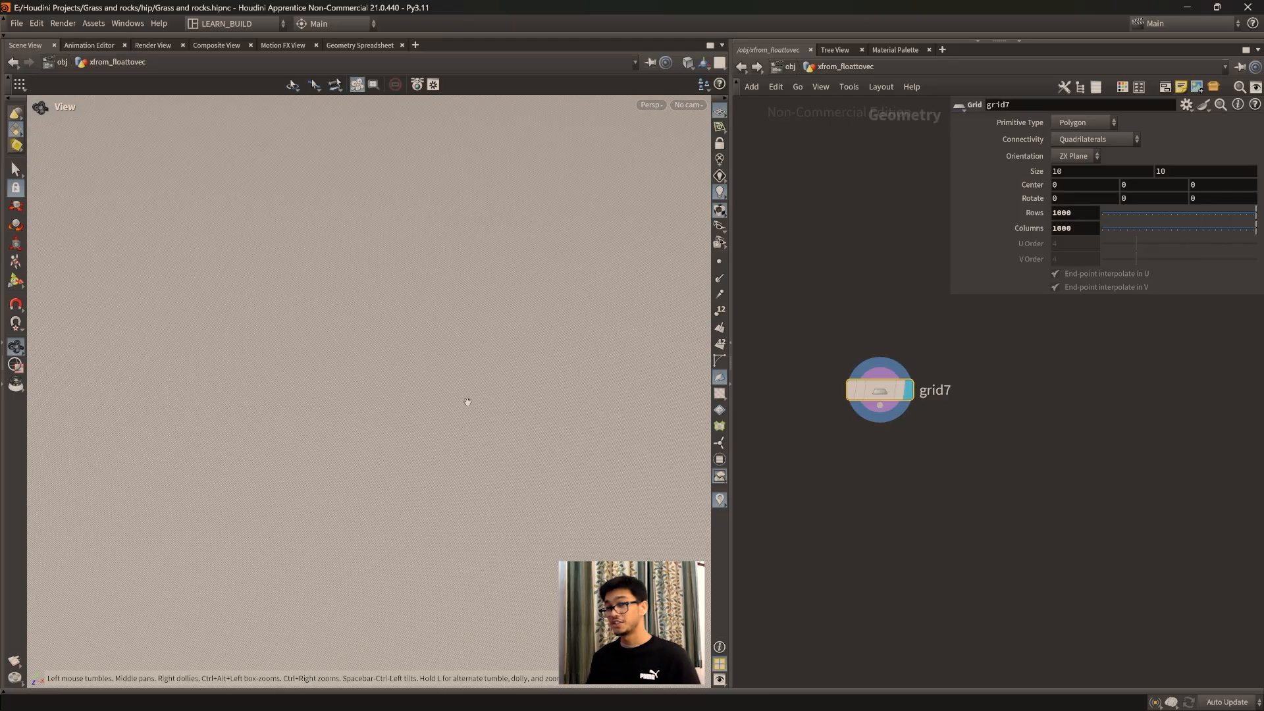
scroll(468, 395, up, 3)
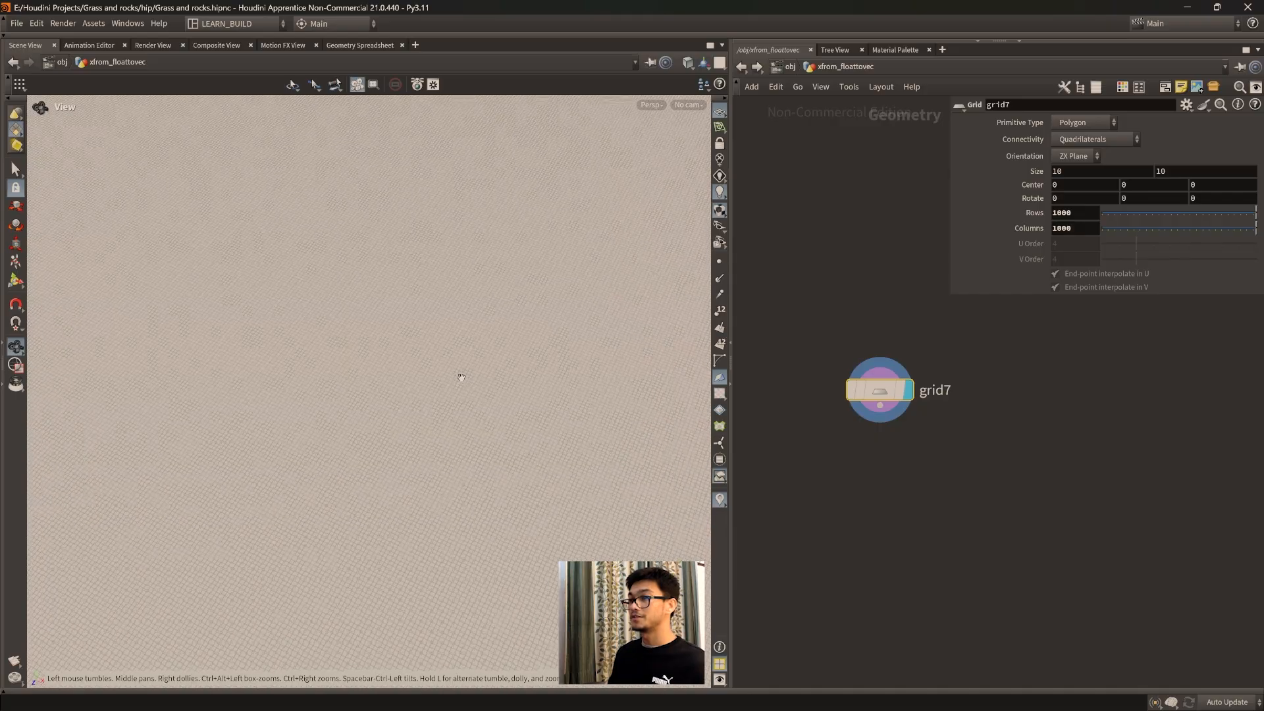
scroll(468, 378, down, 8)
drag(460, 387, 440, 420)
scroll(480, 366, down, 4)
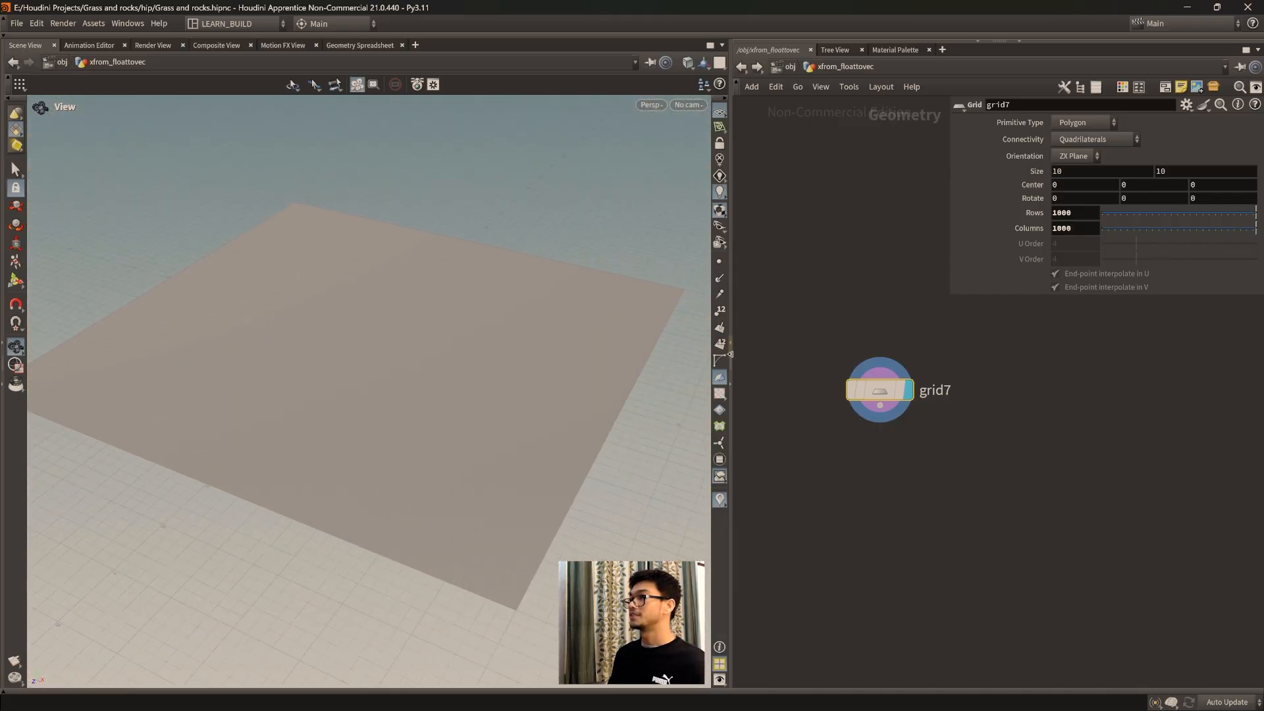
Step: Set the new grid's rows and columns to 100
click(1086, 213)
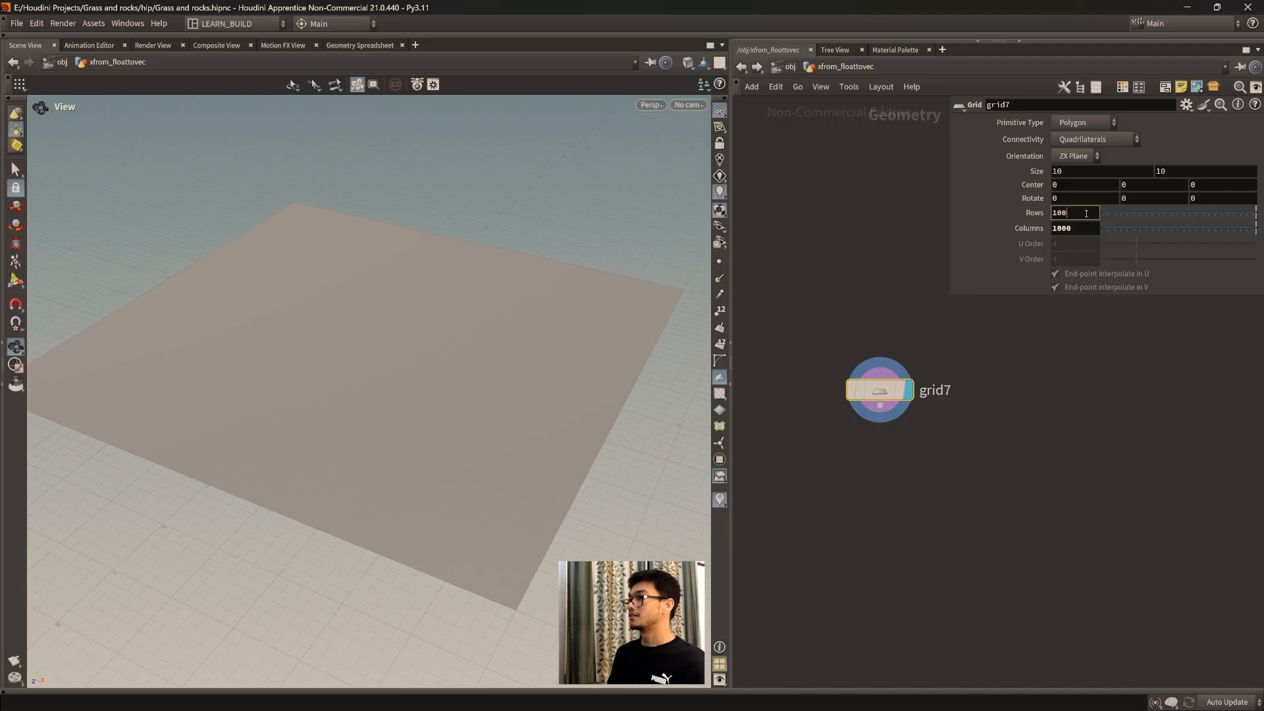
click(1086, 230)
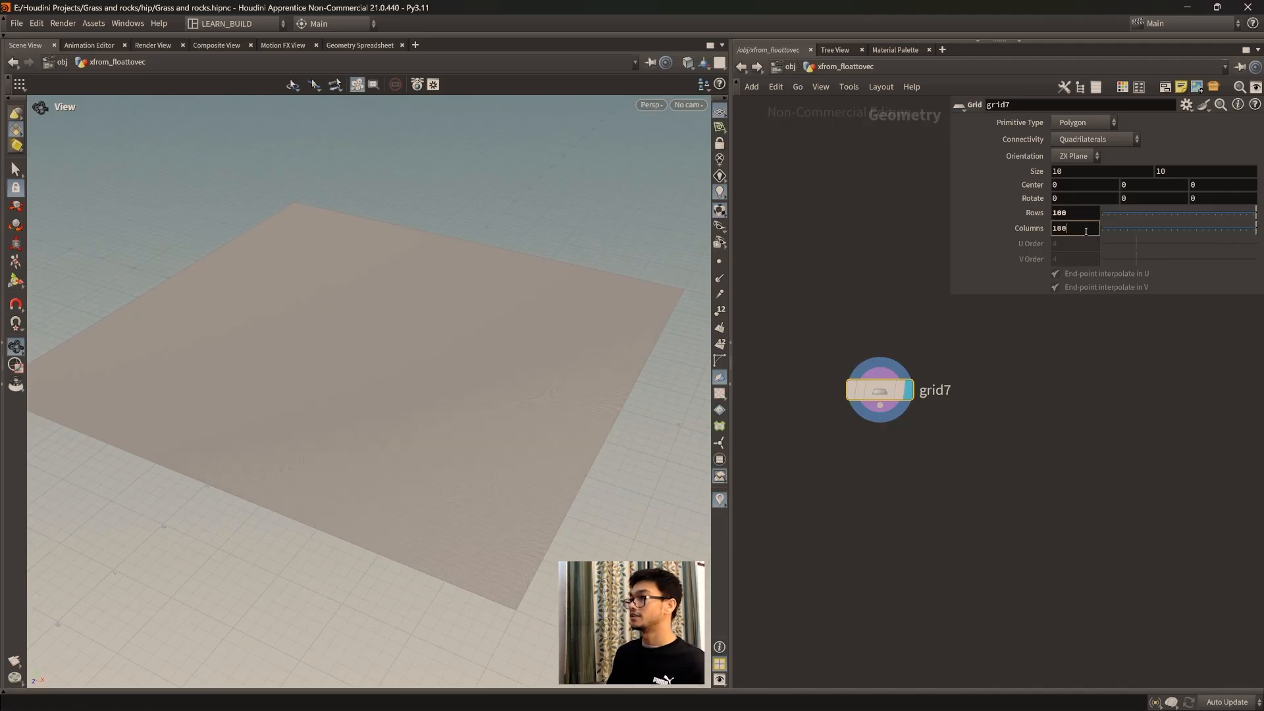
key(BackSpace)
key(Return)
Step: Add a Sphere node beside the new grid node
middle_drag(909, 478, 913, 447)
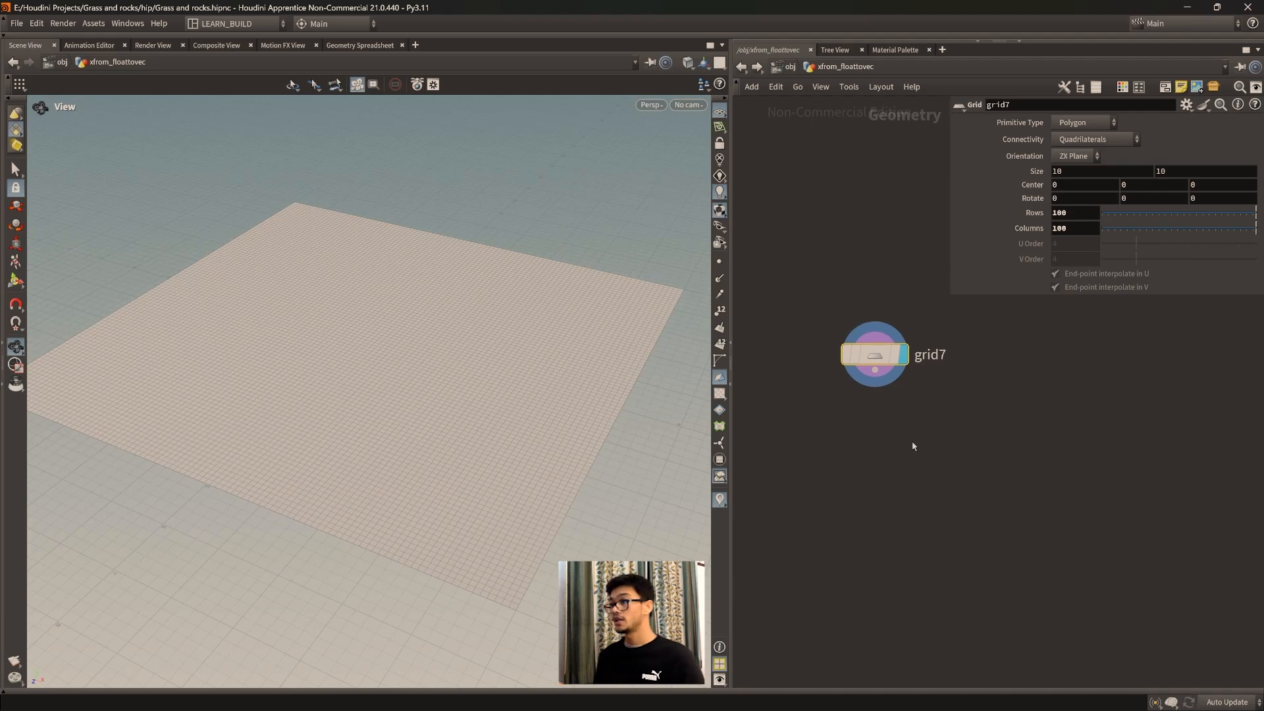
key(Tab)
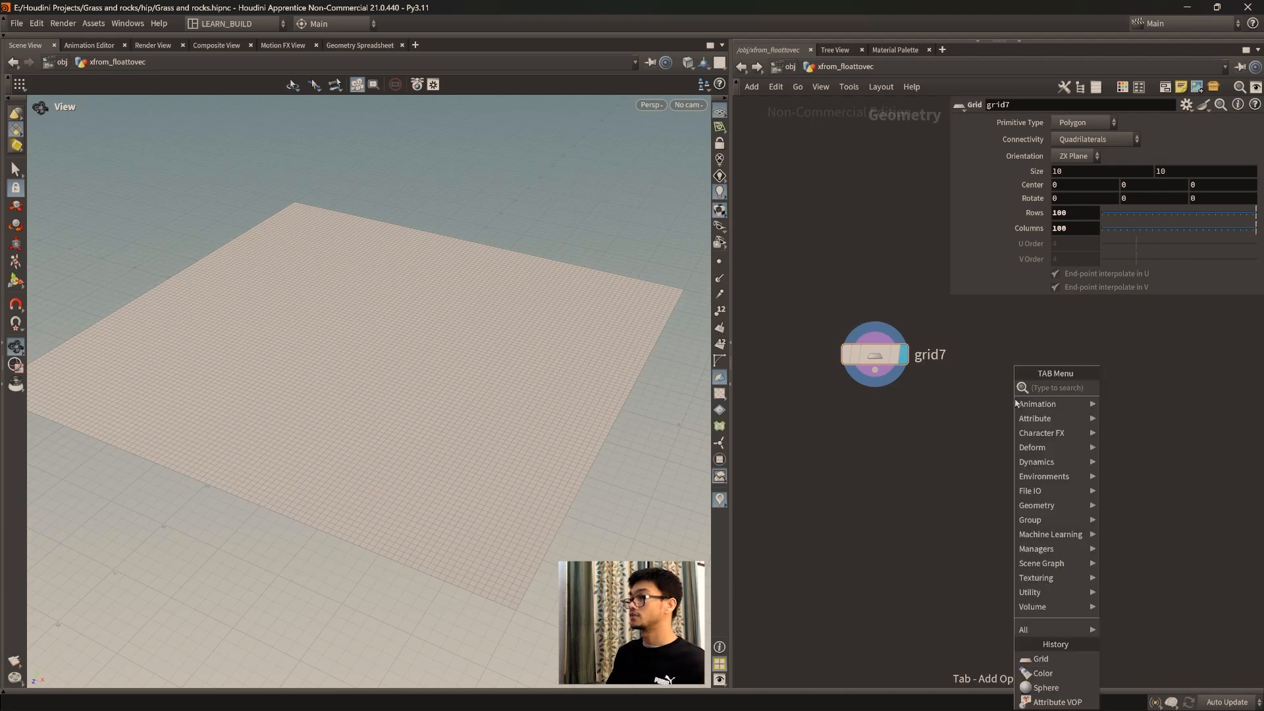
text(sphere)
key(Return)
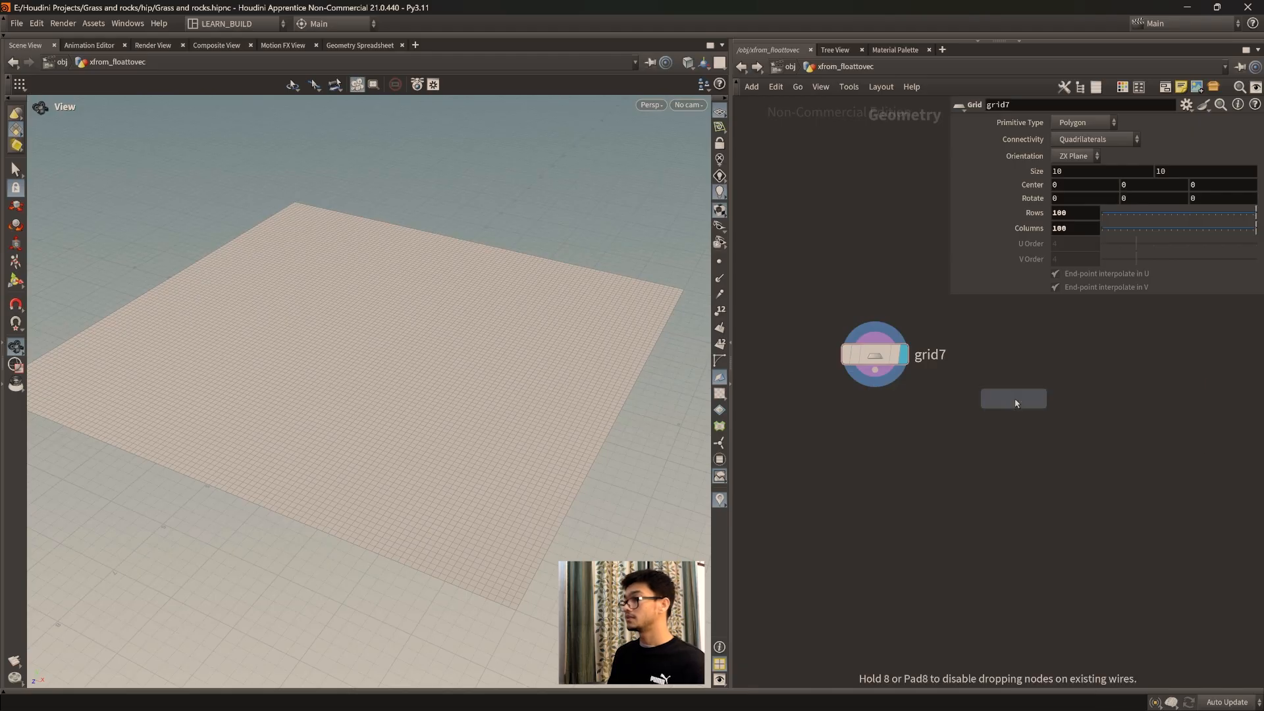
click(1068, 379)
middle_drag(1075, 436, 1038, 487)
drag(1034, 417, 1034, 409)
Step: Set the new sphere's primitive type to Primitive, then display the sphere and frame it in the viewport
click(1083, 123)
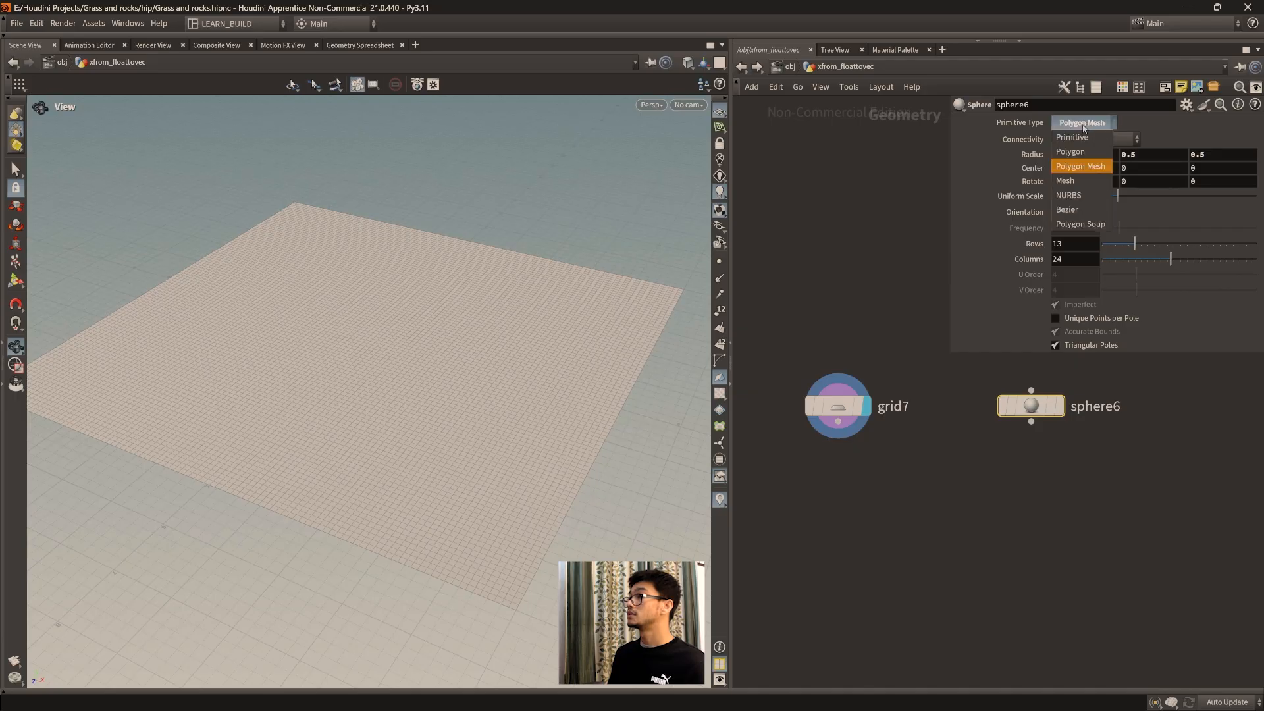
click(1074, 123)
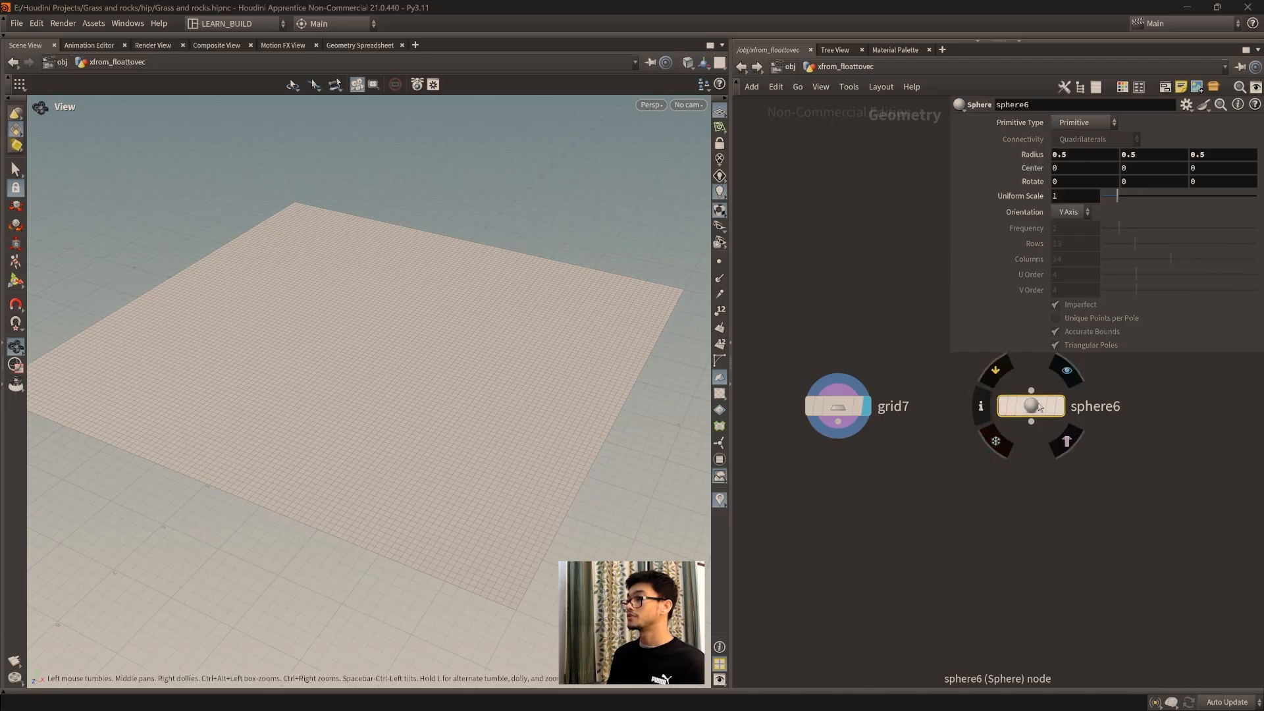
click(1059, 406)
middle_drag(342, 337, 502, 404)
scroll(436, 401, up, 5)
scroll(441, 393, up, 4)
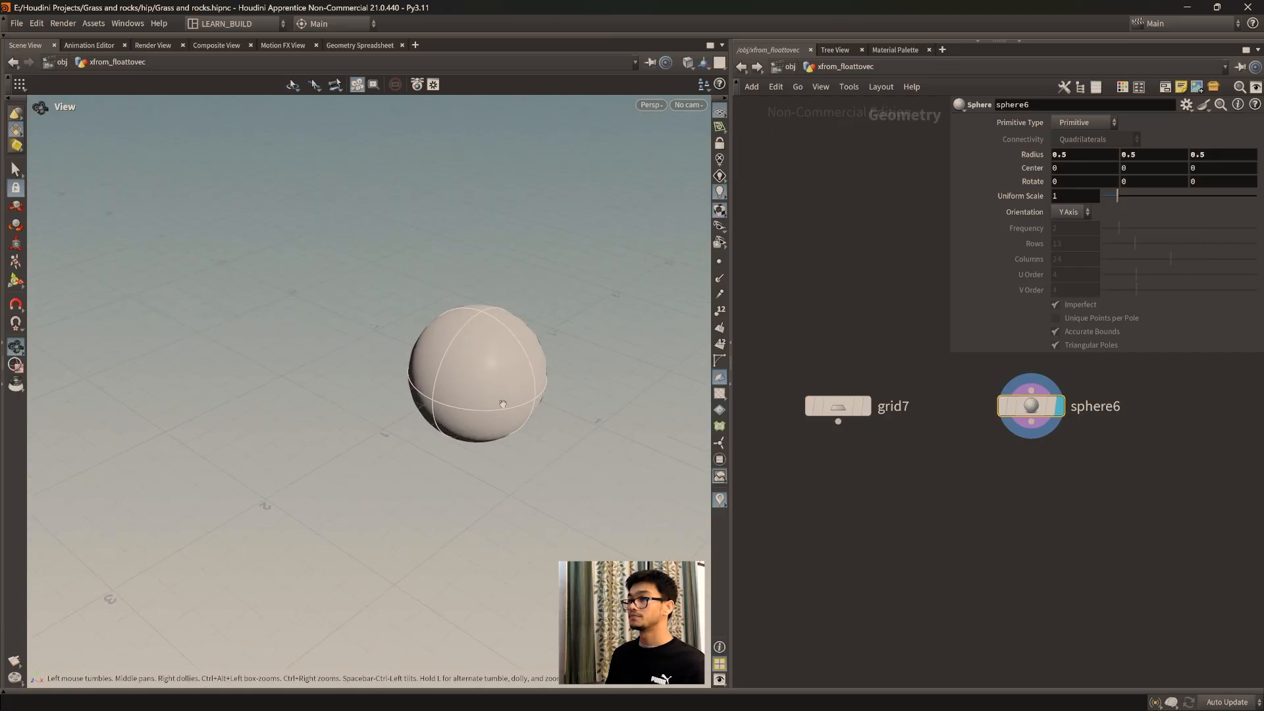
drag(502, 404, 454, 417)
key(f)
scroll(470, 449, down, 1)
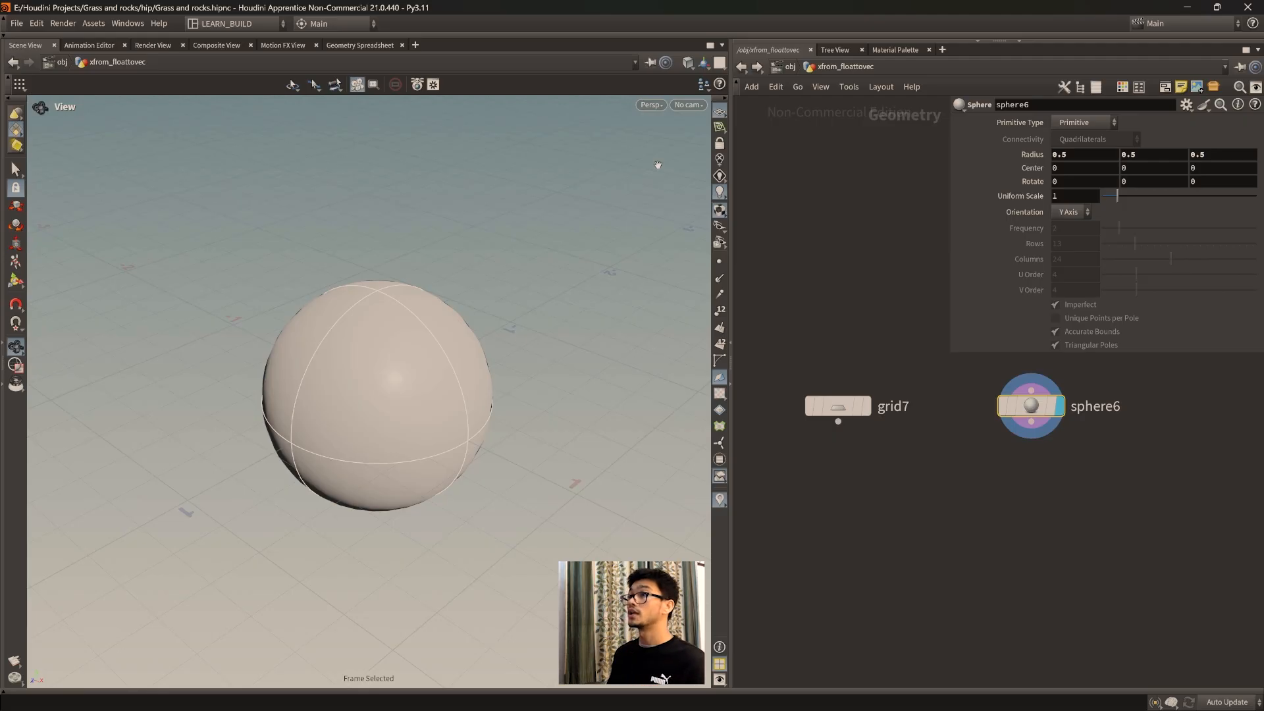
Step: Switch the viewport shading to Wireframe and inspect the primitive sphere's structure
click(688, 62)
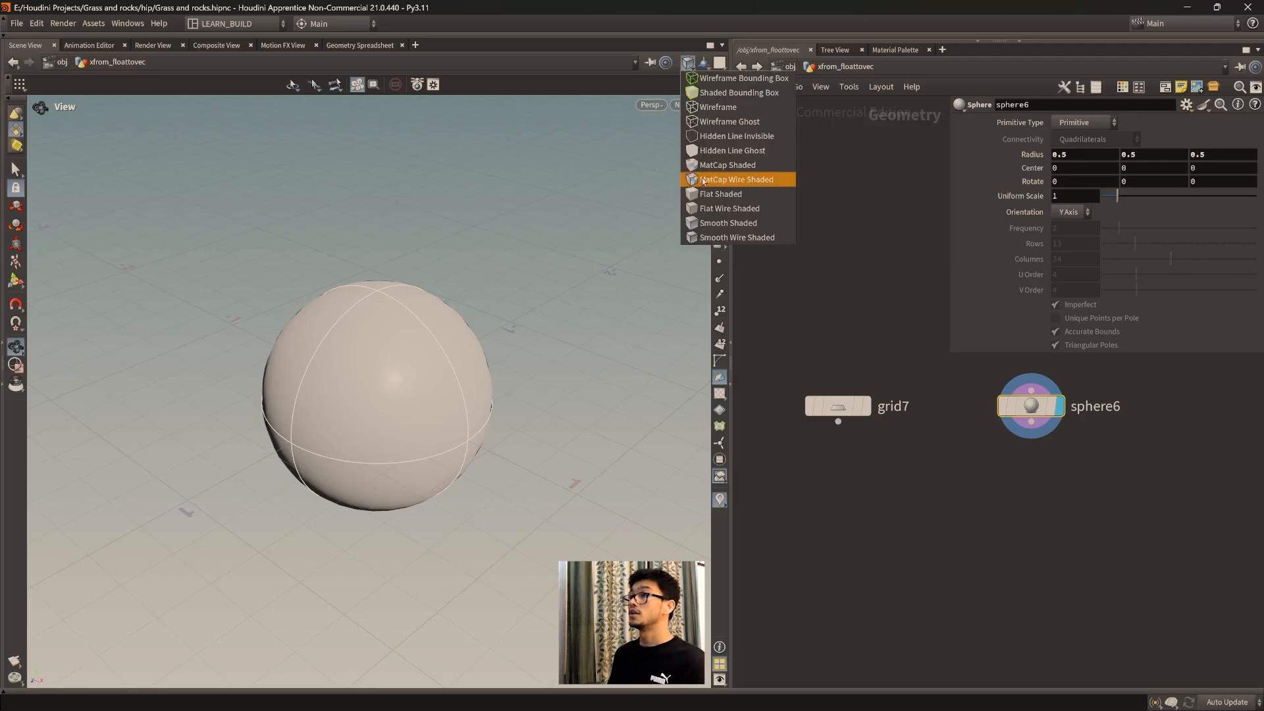
click(718, 107)
drag(364, 450, 449, 380)
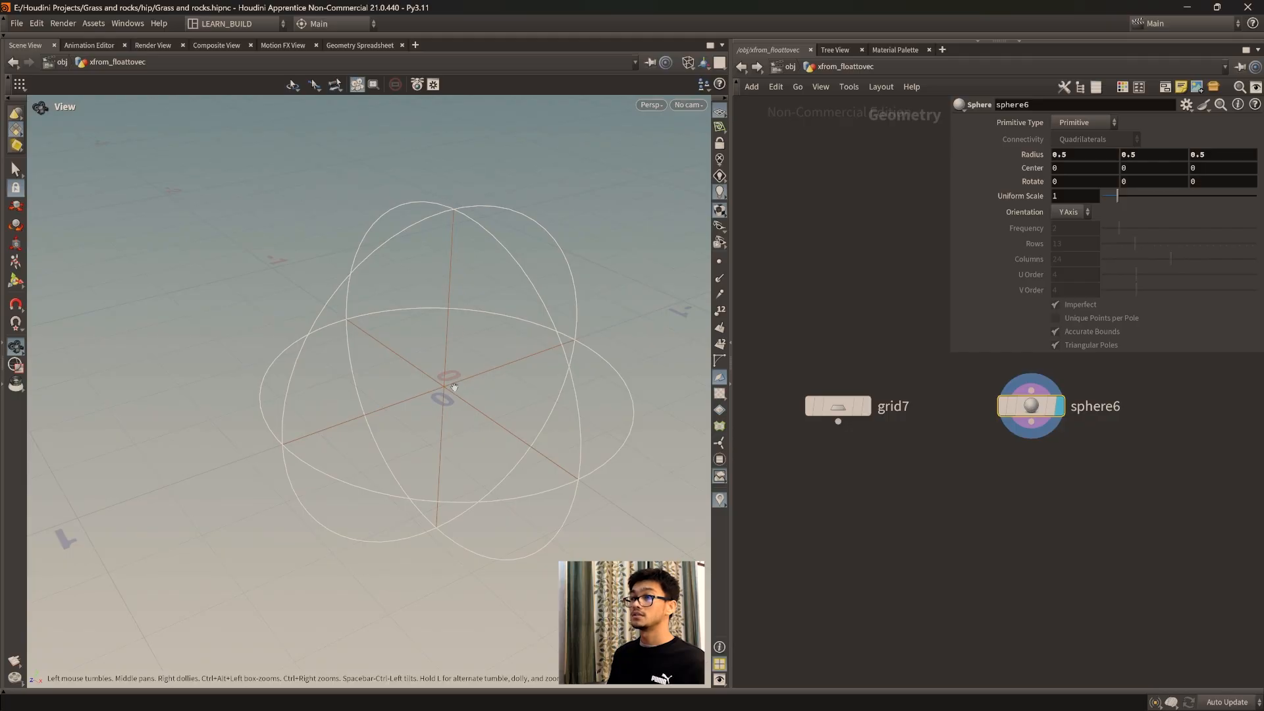
drag(428, 389, 415, 360)
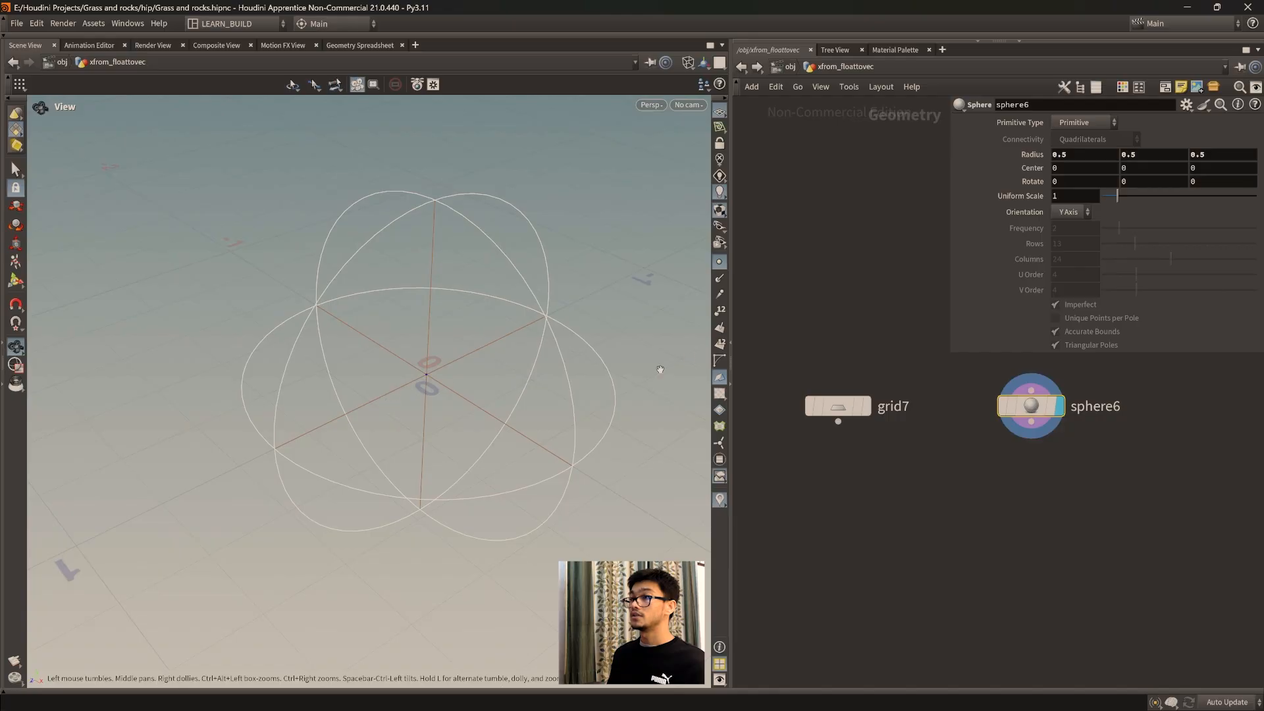
Step: Turn on point numbers in the viewport and inspect the point at the sphere's center
click(719, 311)
scroll(409, 387, up, 4)
drag(409, 387, 415, 414)
scroll(414, 415, down, 3)
drag(424, 361, 430, 380)
click(720, 346)
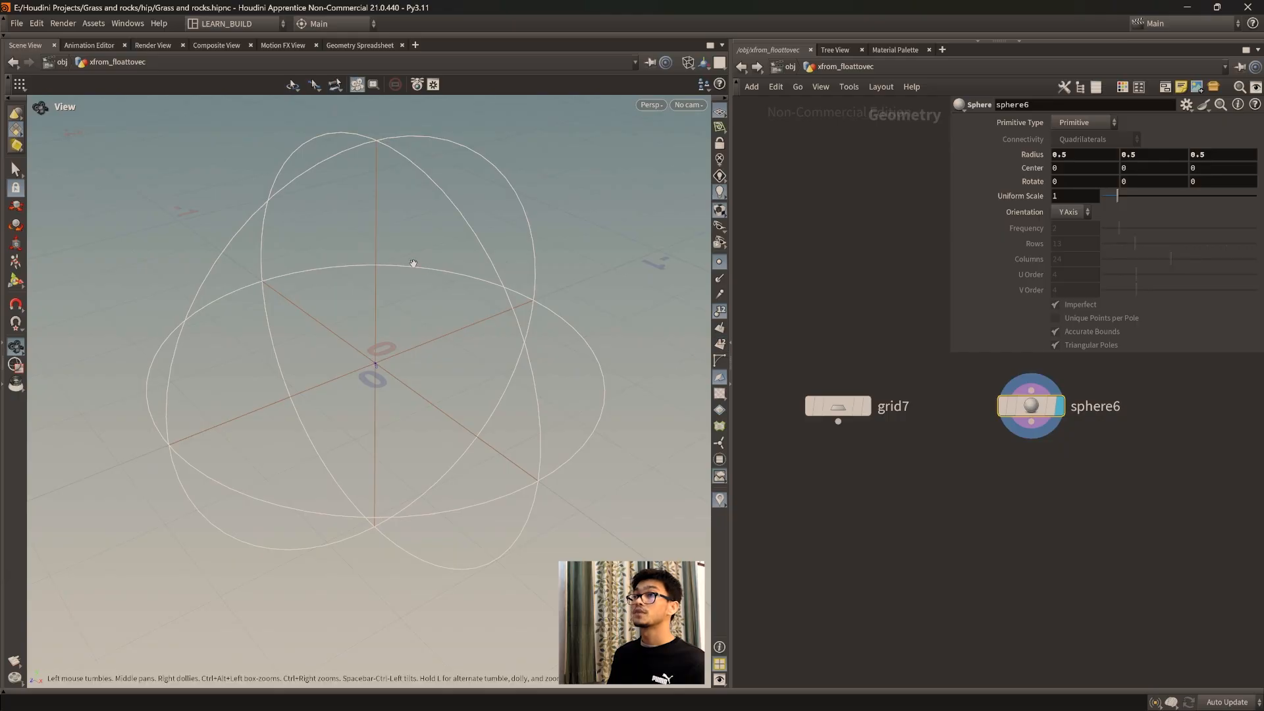
Step: Inspect the primitive sphere's point and primitive data in the Geometry Spreadsheet, then return to the scene view
click(360, 45)
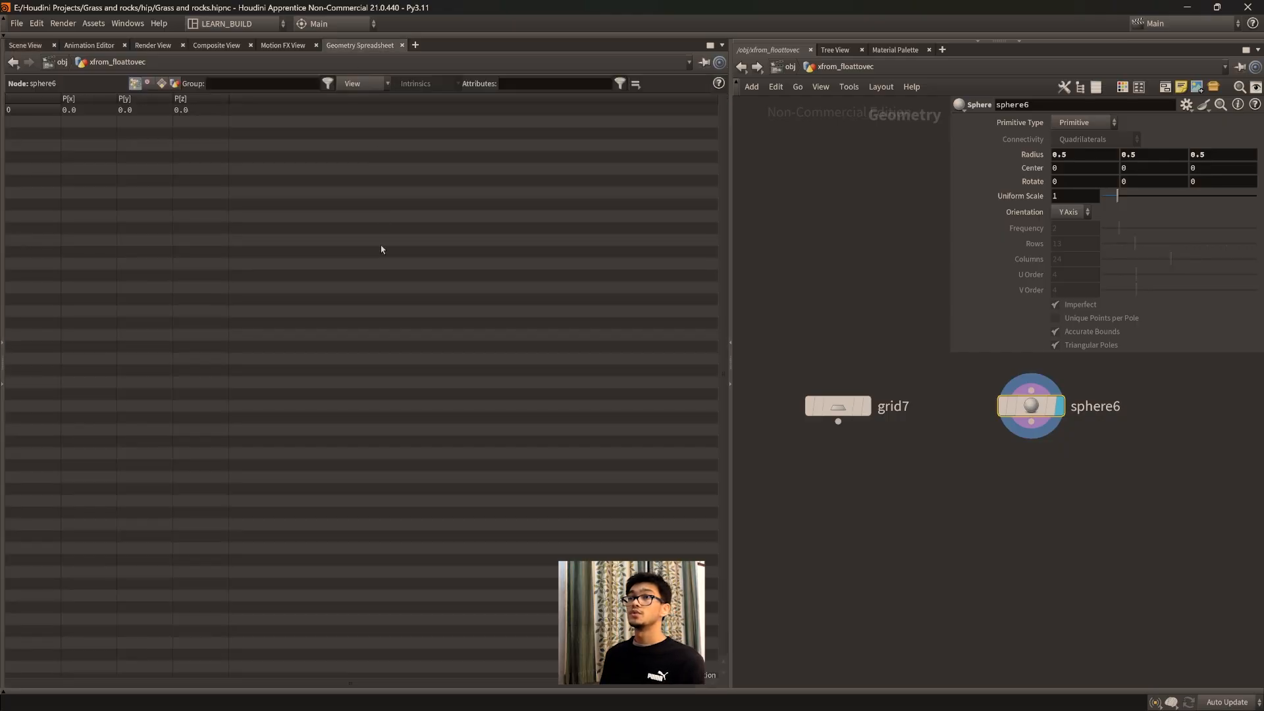
click(160, 84)
click(135, 83)
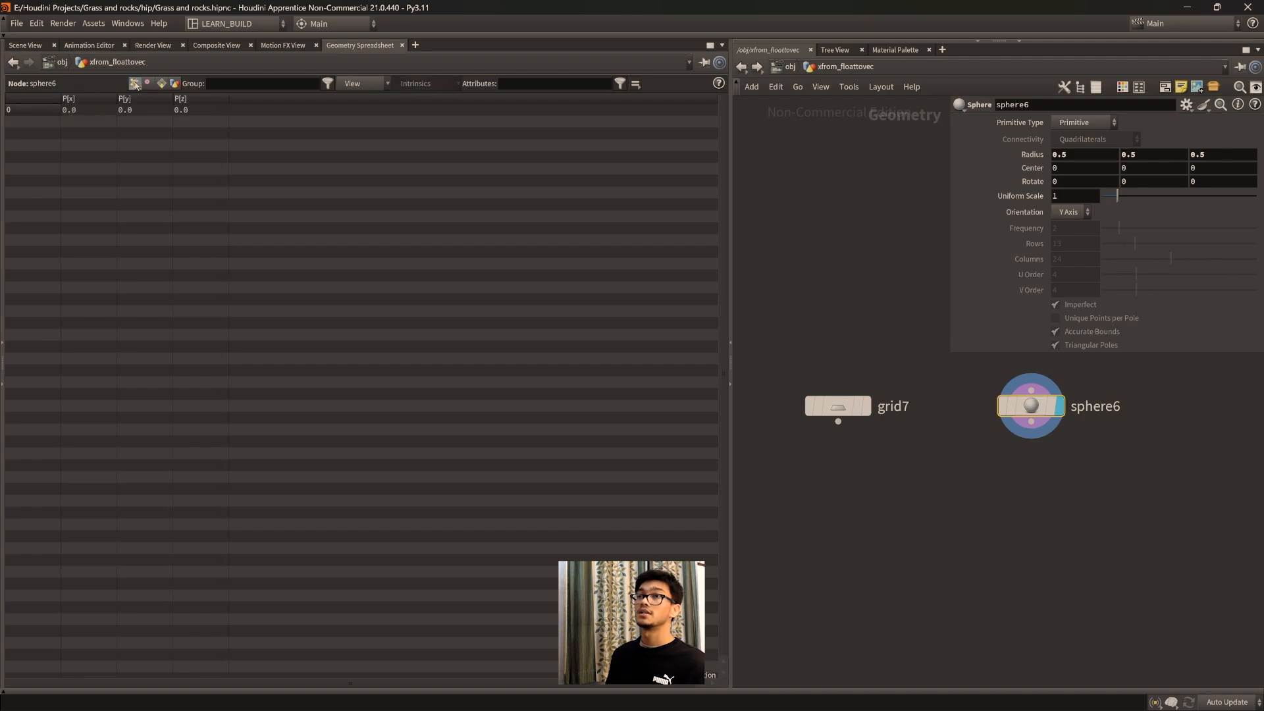
click(26, 45)
scroll(463, 353, up, 1)
middle_drag(451, 326, 478, 373)
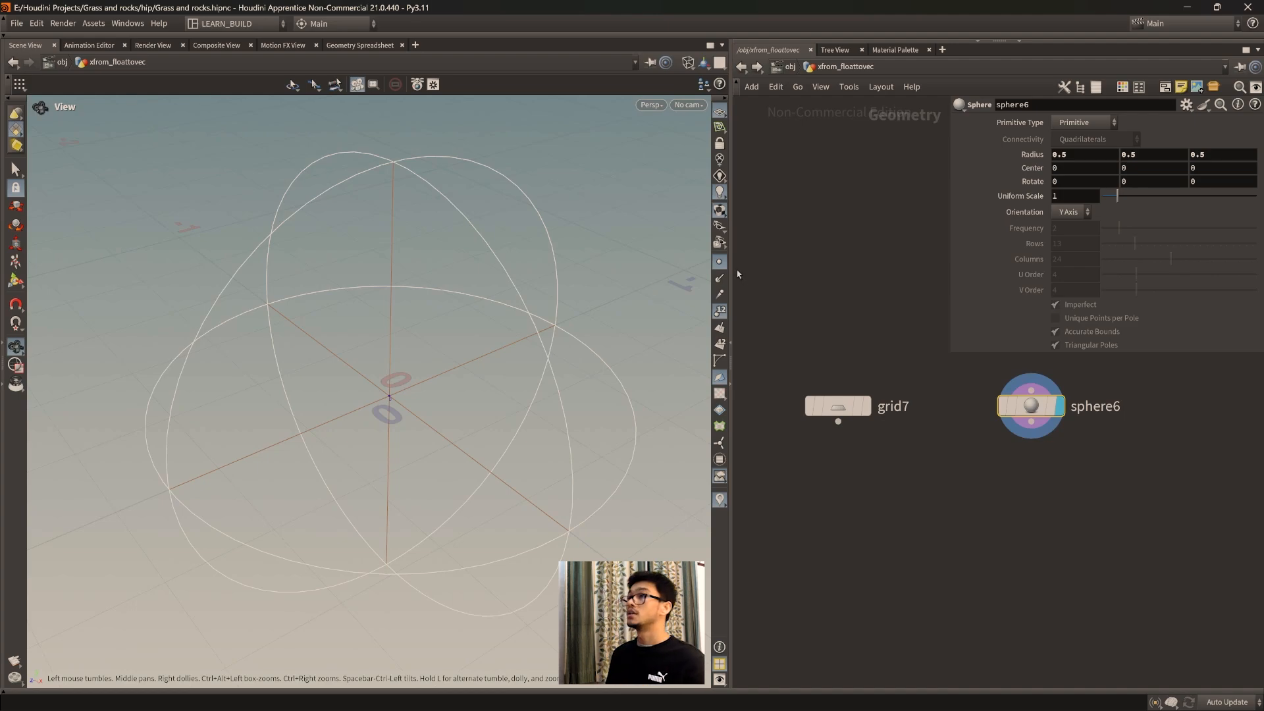
Step: Switch the viewport shading to Smooth Wire Shaded and inspect the primitive sphere's surface from several angles
click(687, 63)
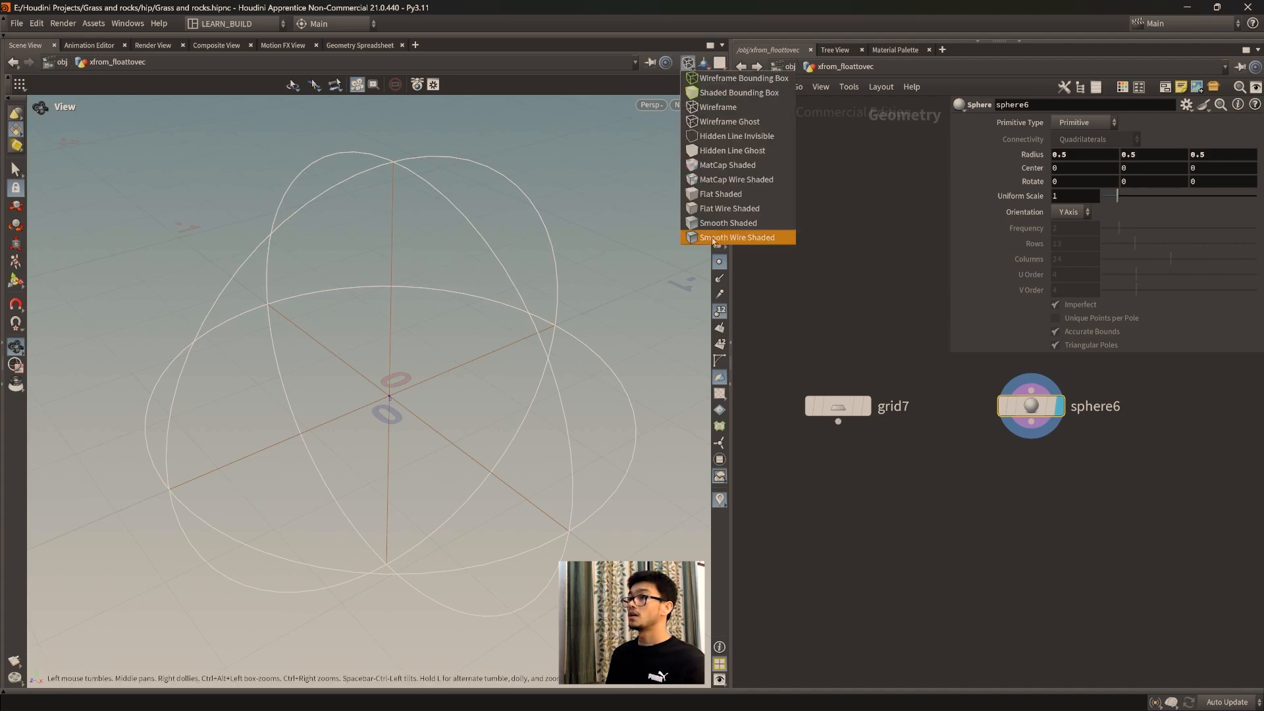
click(731, 238)
scroll(509, 346, down, 5)
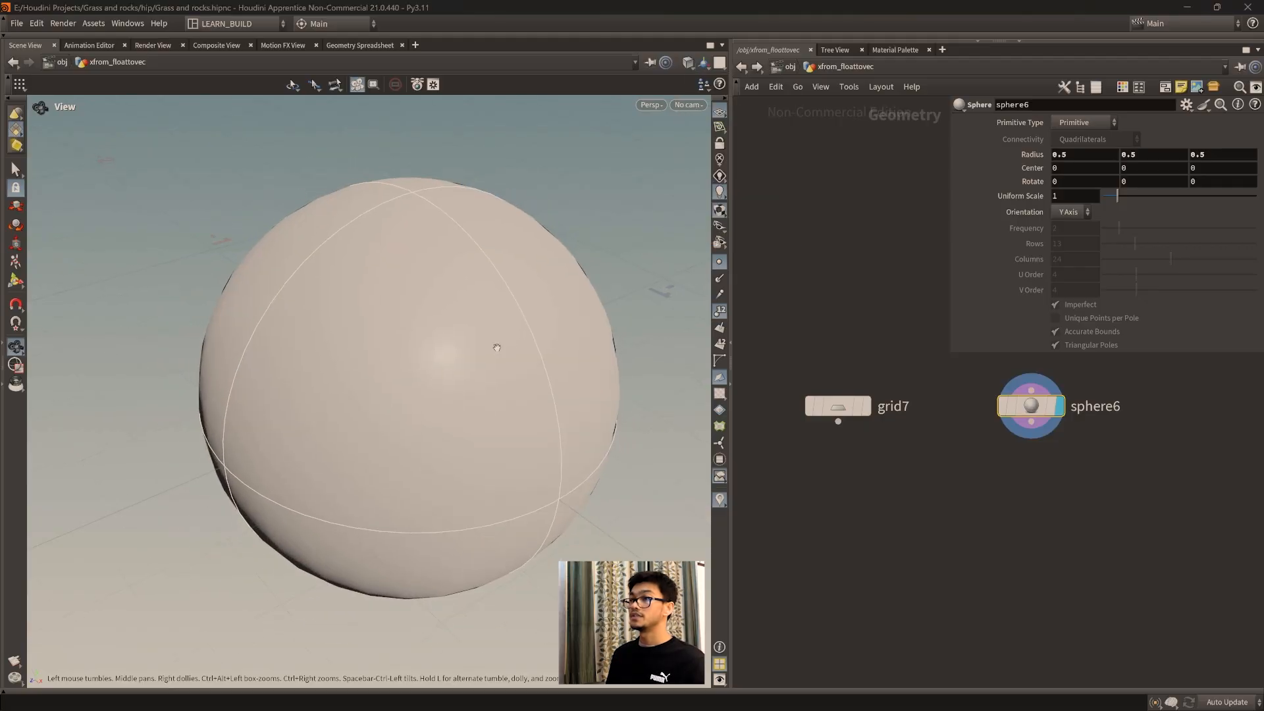
drag(524, 370, 464, 312)
middle_drag(530, 399, 433, 379)
drag(433, 379, 470, 458)
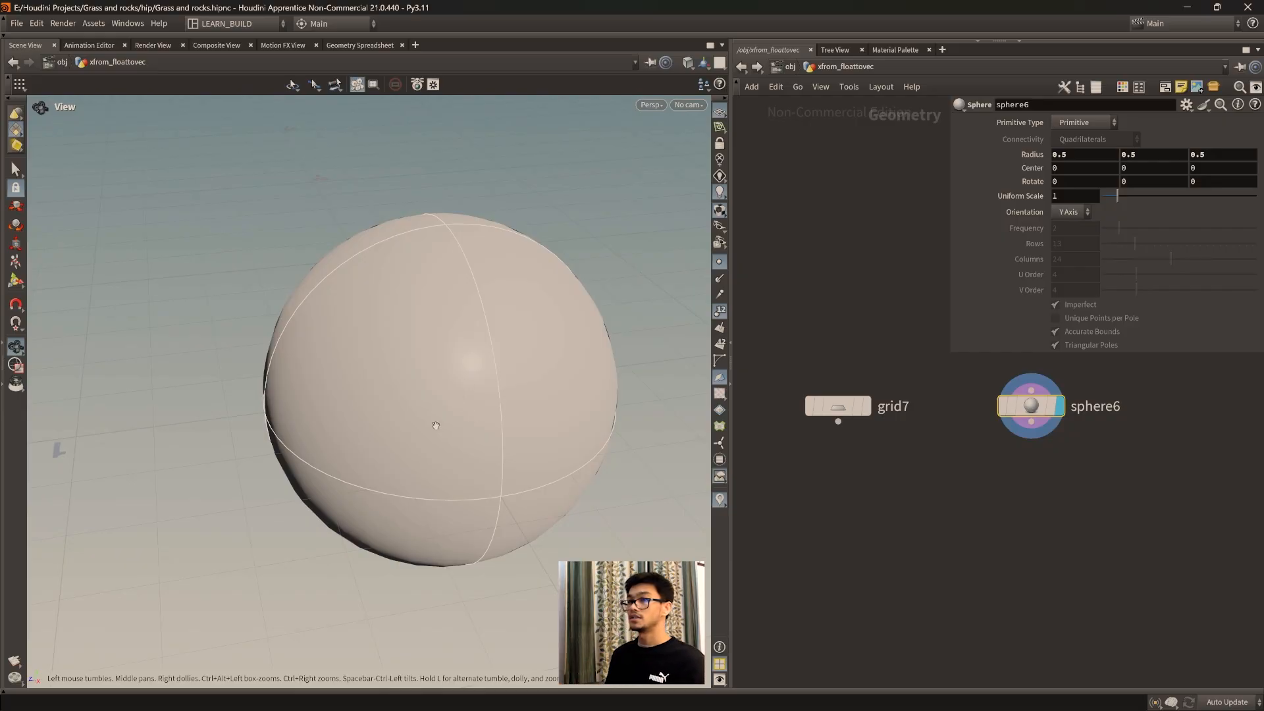
middle_drag(484, 388, 426, 404)
drag(374, 415, 409, 362)
Step: Add an Attribute VOP node below the grid and sphere, and connect the grid to its first input
middle_drag(1071, 503, 1030, 480)
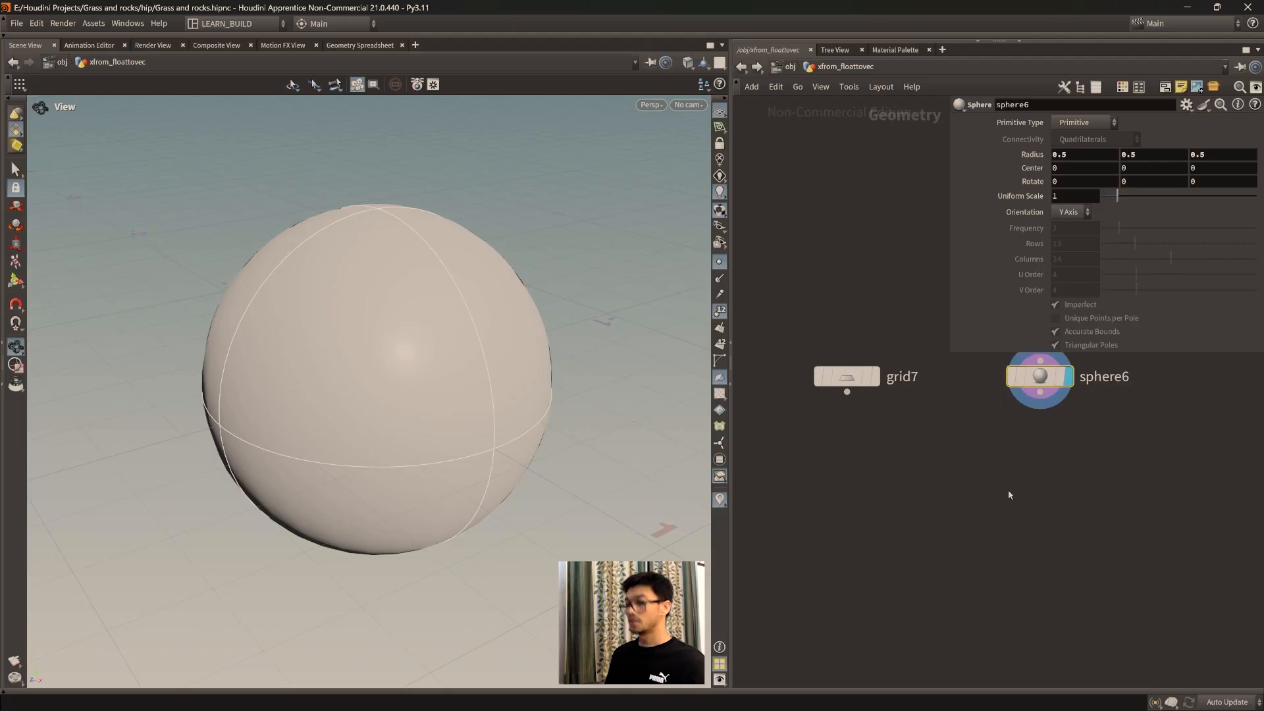
key(Tab)
text(attriub)
key(BackSpace)
key(BackSpace)
text(butevop)
key(Return)
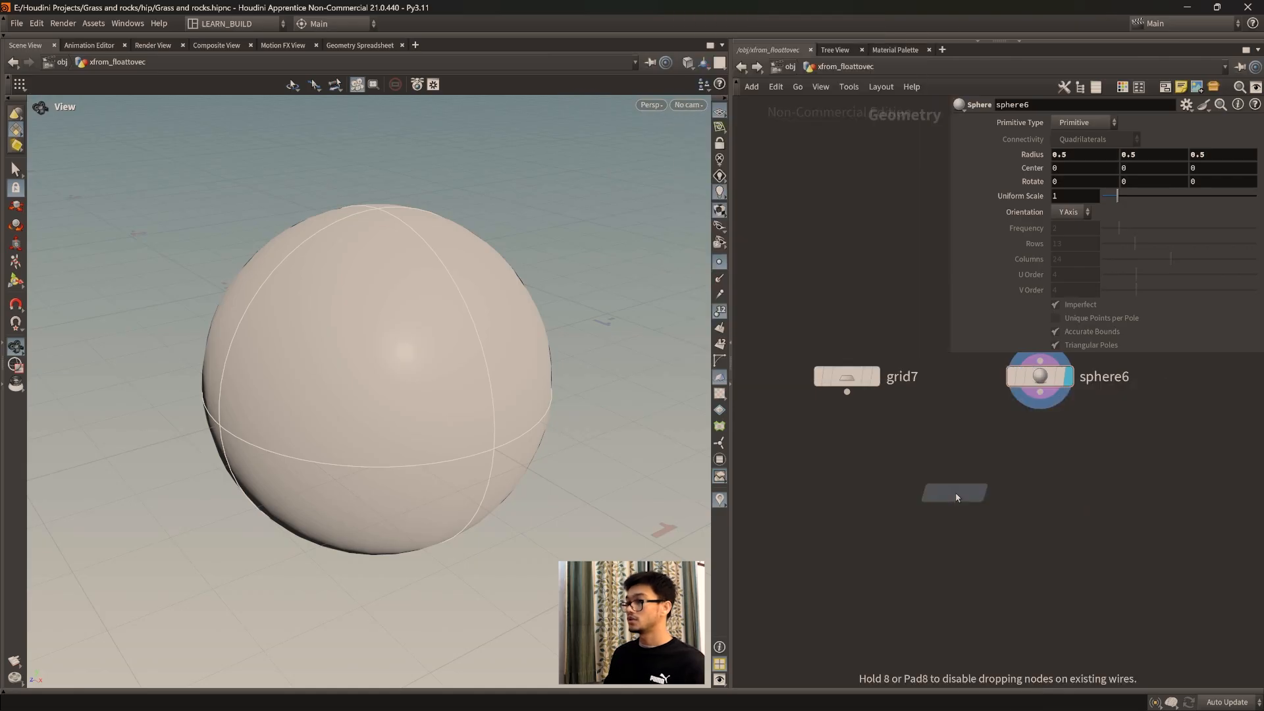
click(924, 498)
drag(847, 392, 903, 545)
Step: Read the Primitive Sphere note in the network, compare it with the displayed sphere, and return to the new node setup
scroll(872, 478, down, 4)
middle_drag(865, 477, 1063, 521)
scroll(977, 495, up, 3)
middle_drag(978, 495, 1146, 549)
scroll(1109, 517, up, 2)
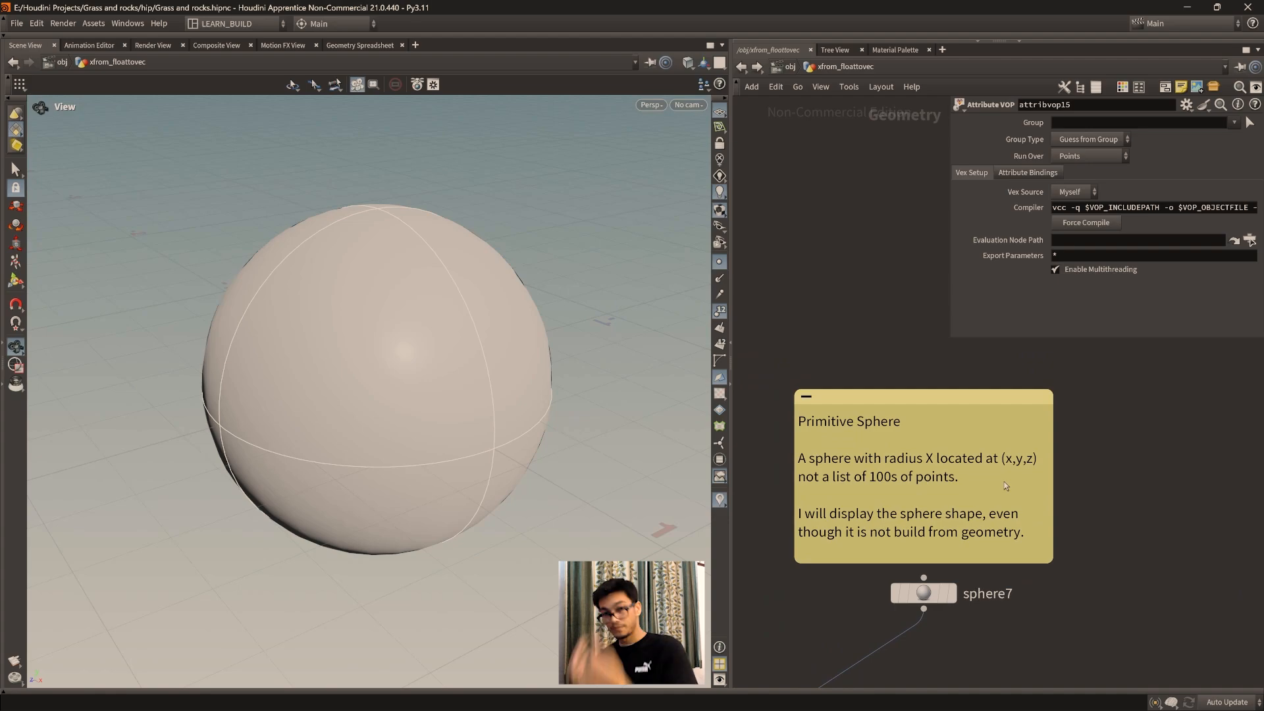
drag(944, 399, 944, 388)
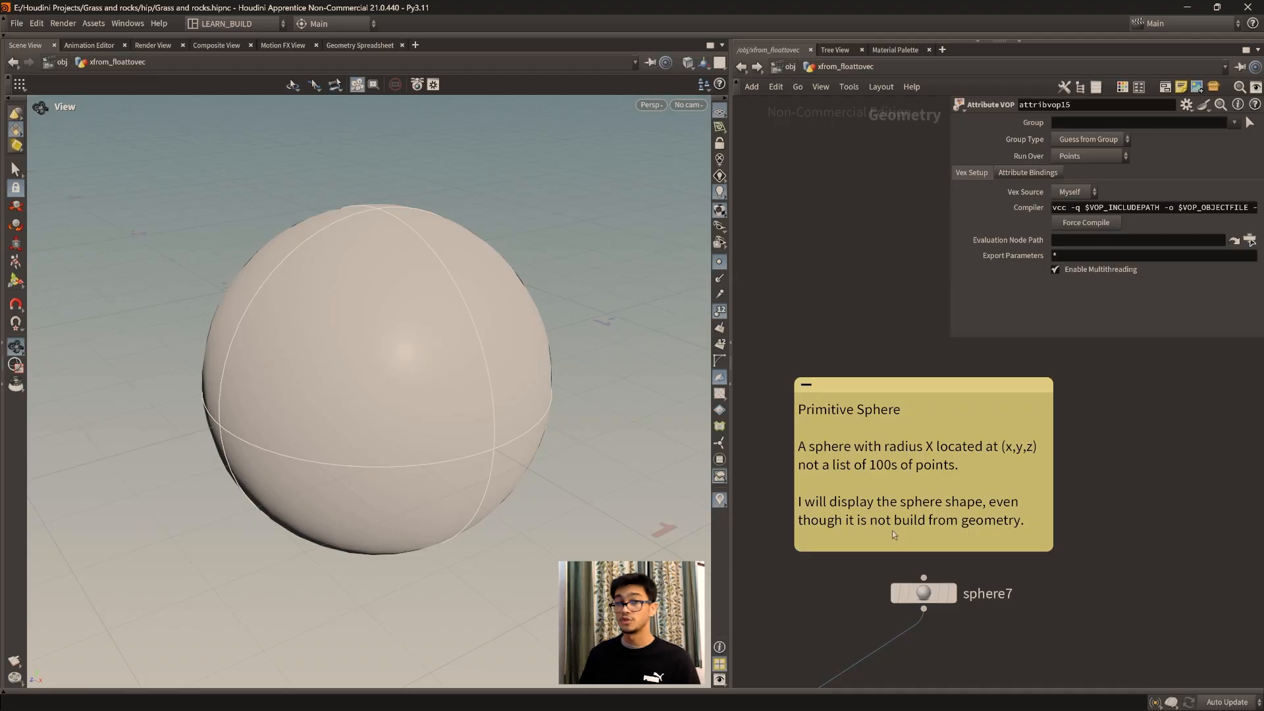
drag(378, 353, 380, 383)
scroll(382, 383, down, 2)
scroll(396, 385, up, 2)
middle_drag(433, 379, 391, 387)
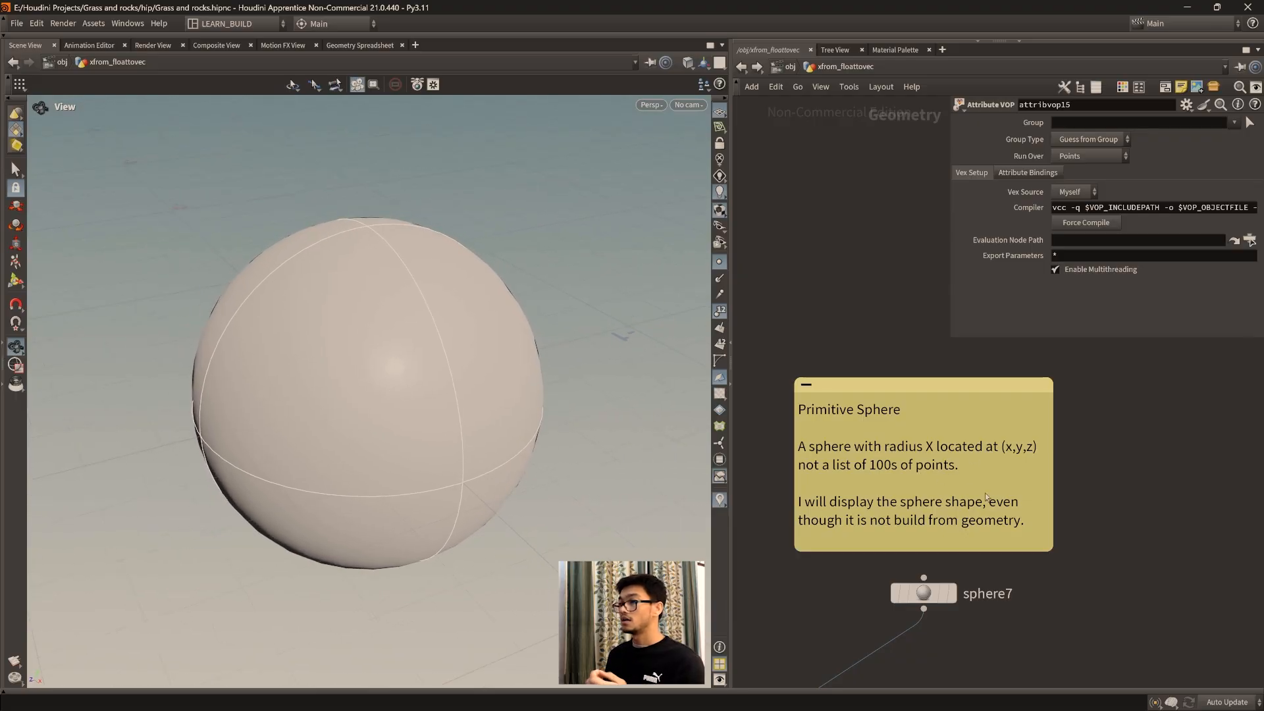
drag(469, 412, 443, 414)
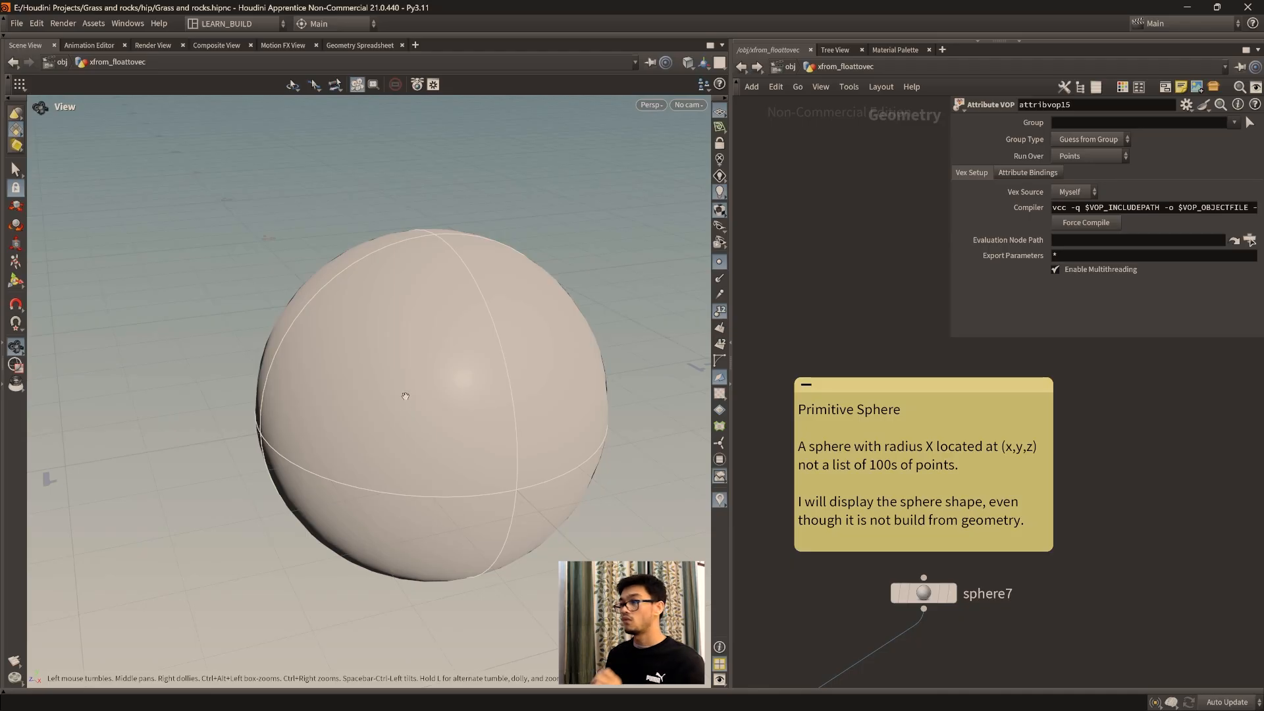
scroll(921, 510, down, 3)
middle_drag(1008, 521, 782, 470)
scroll(922, 530, up, 3)
middle_drag(1041, 550, 942, 524)
middle_drag(900, 478, 966, 477)
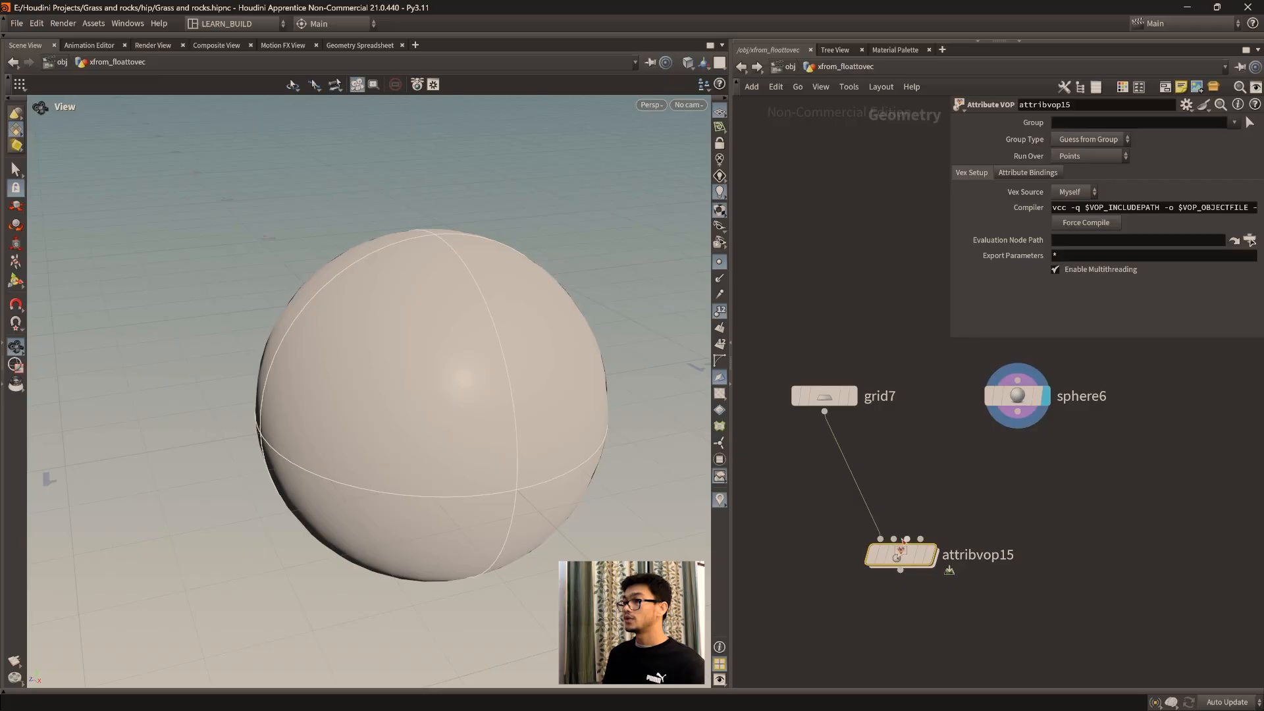
drag(897, 539, 909, 534)
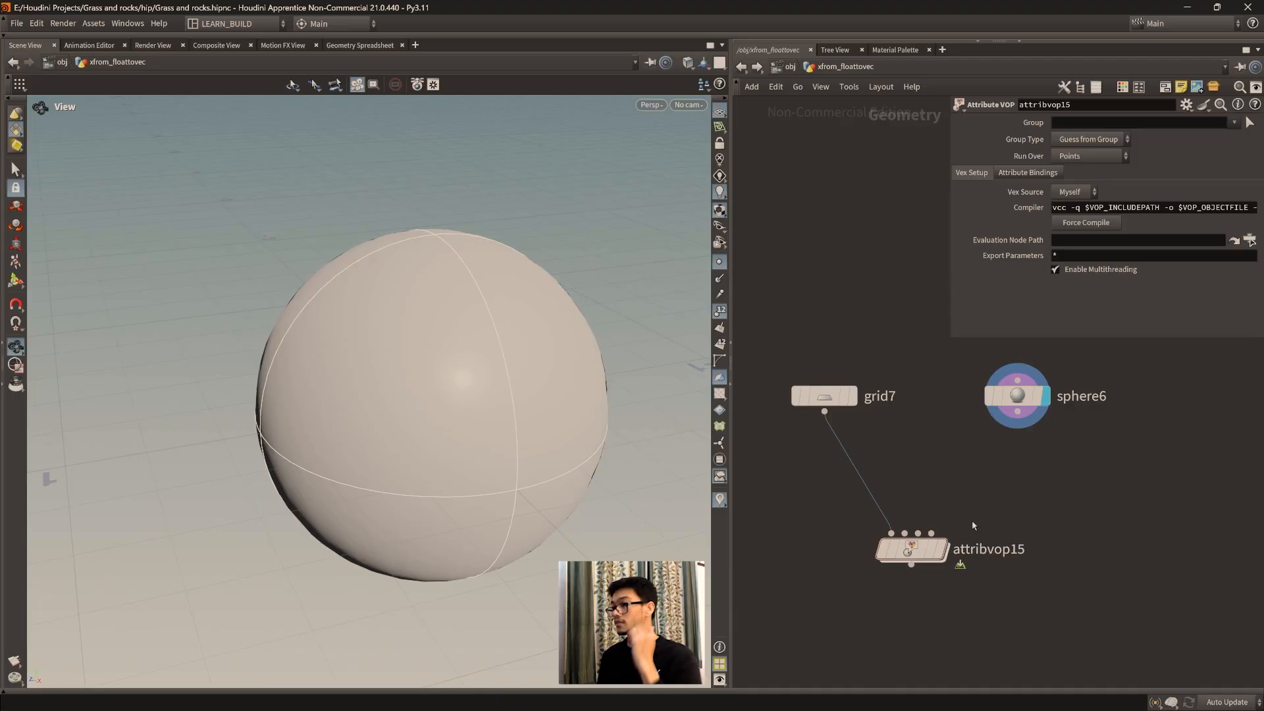
drag(1017, 396, 1026, 395)
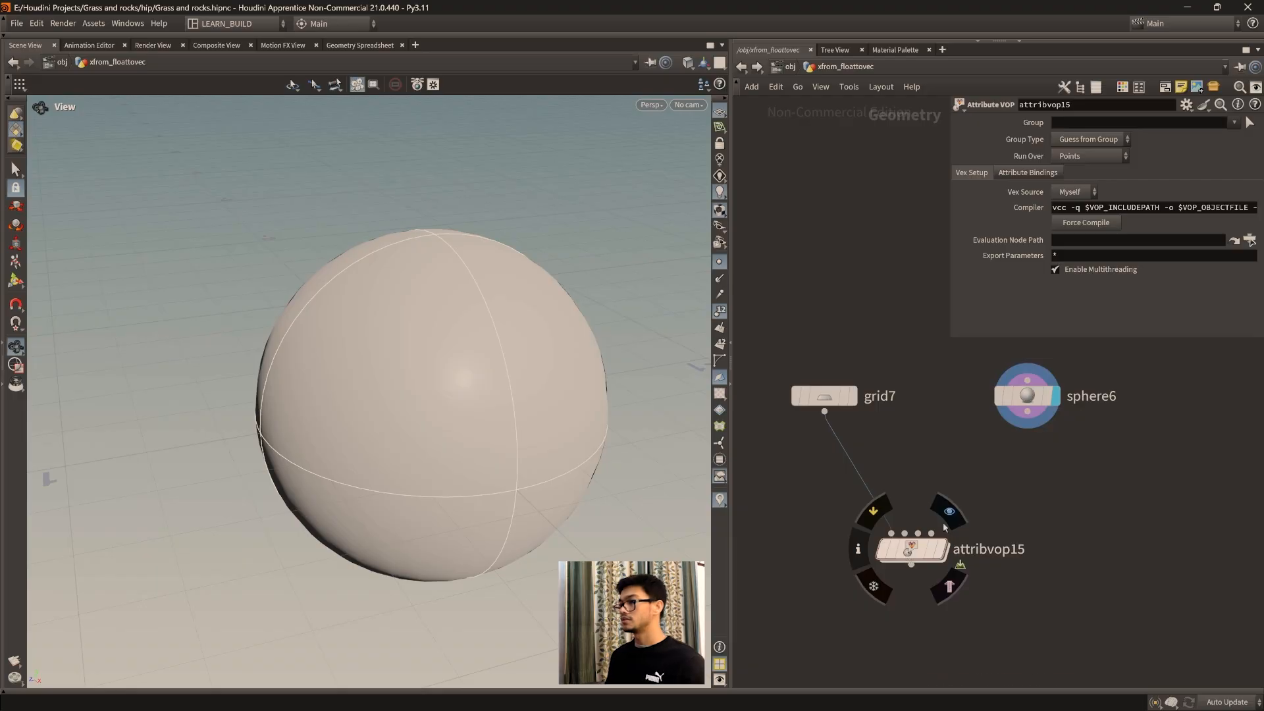
middle_drag(1001, 502, 1020, 525)
mouse_move(951, 515)
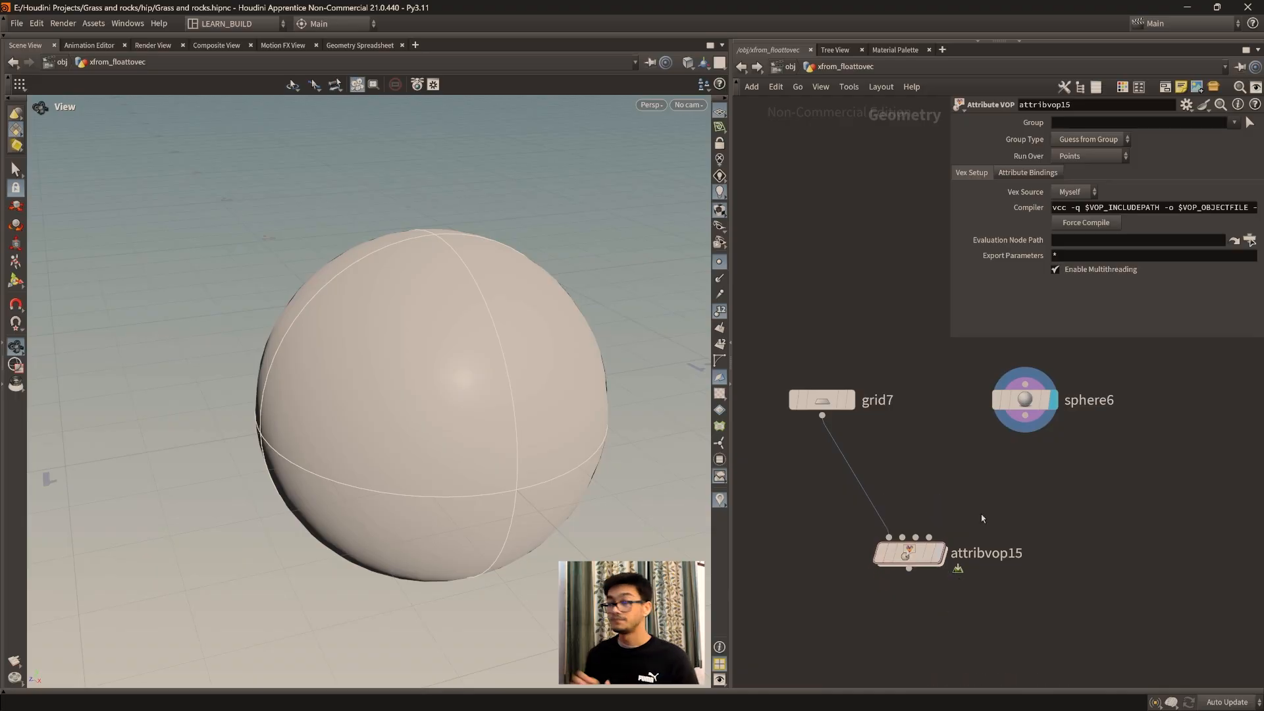
mouse_move(887, 540)
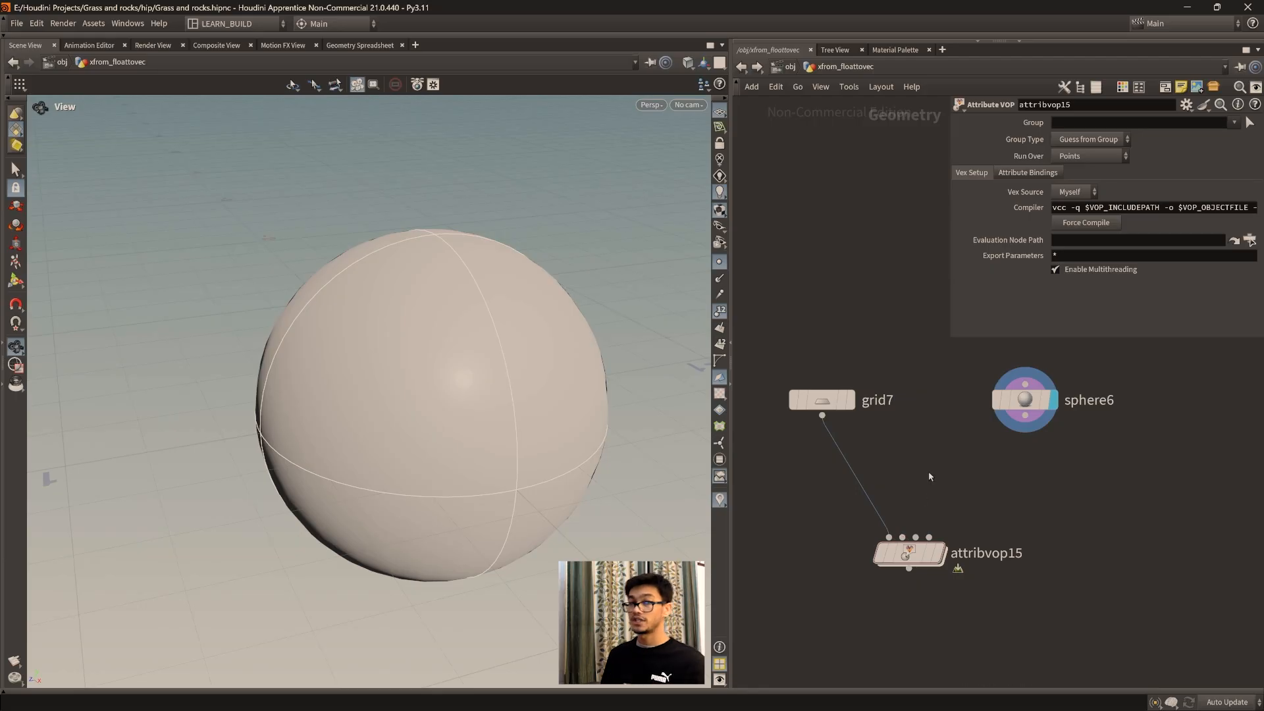
Step: Display the grid, turn off point numbers in the viewport, and move the grid node closer to the Attribute VOP
click(823, 399)
click(858, 364)
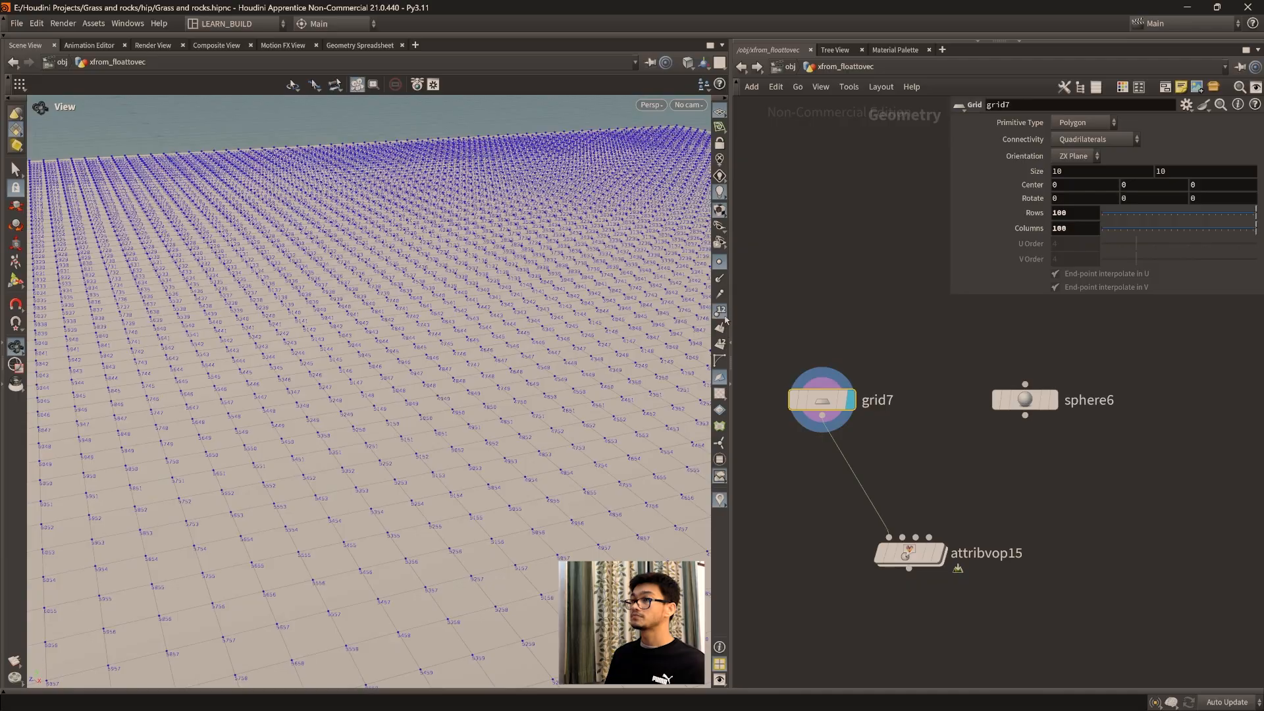
click(721, 315)
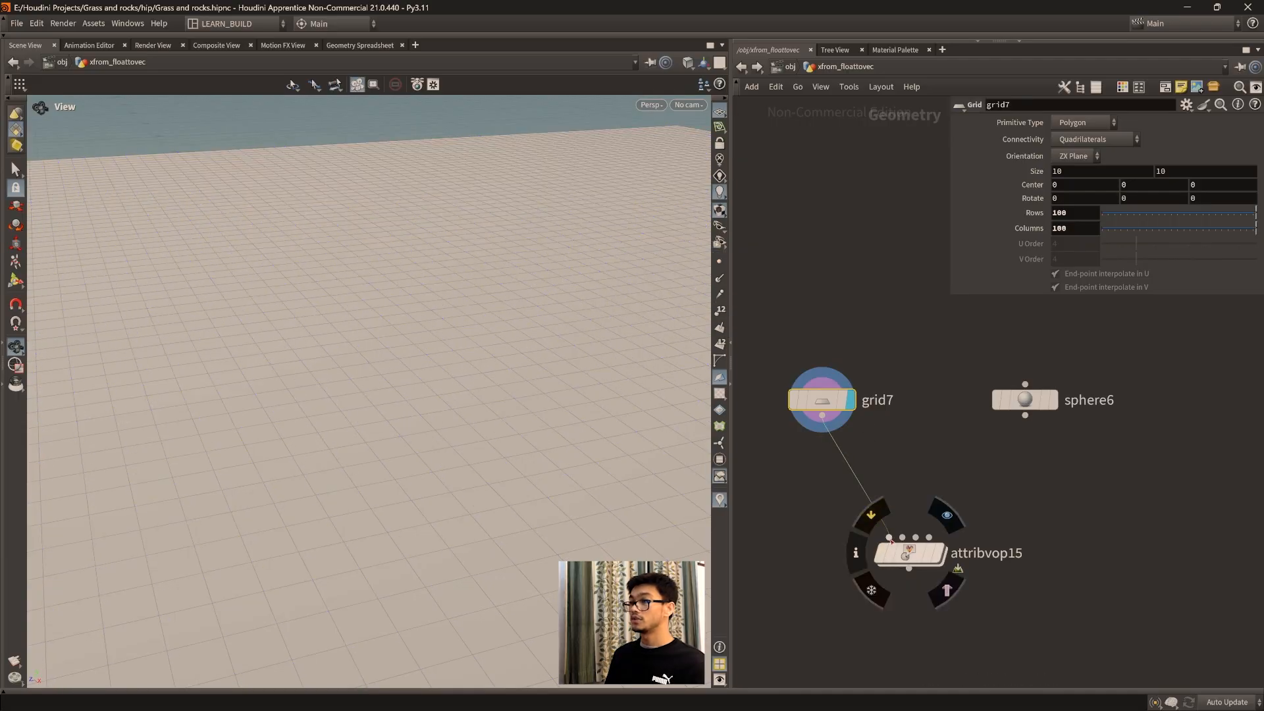
drag(823, 395, 844, 412)
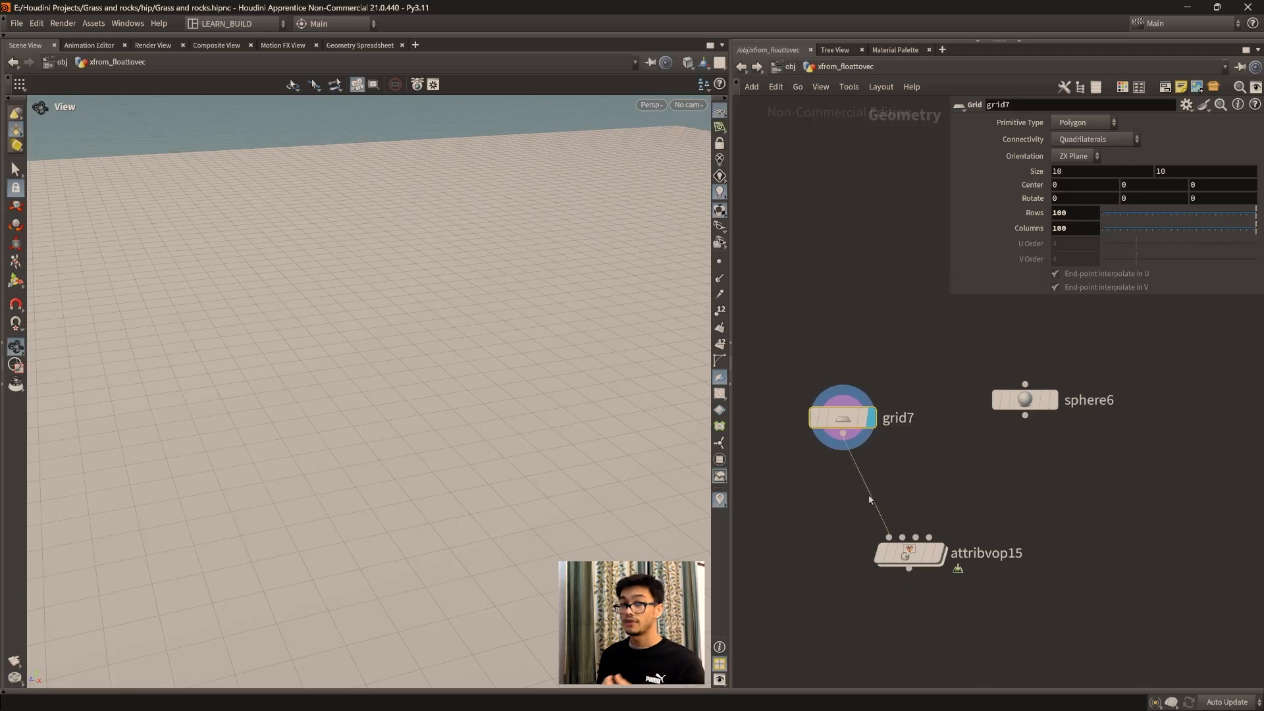
drag(842, 419, 844, 414)
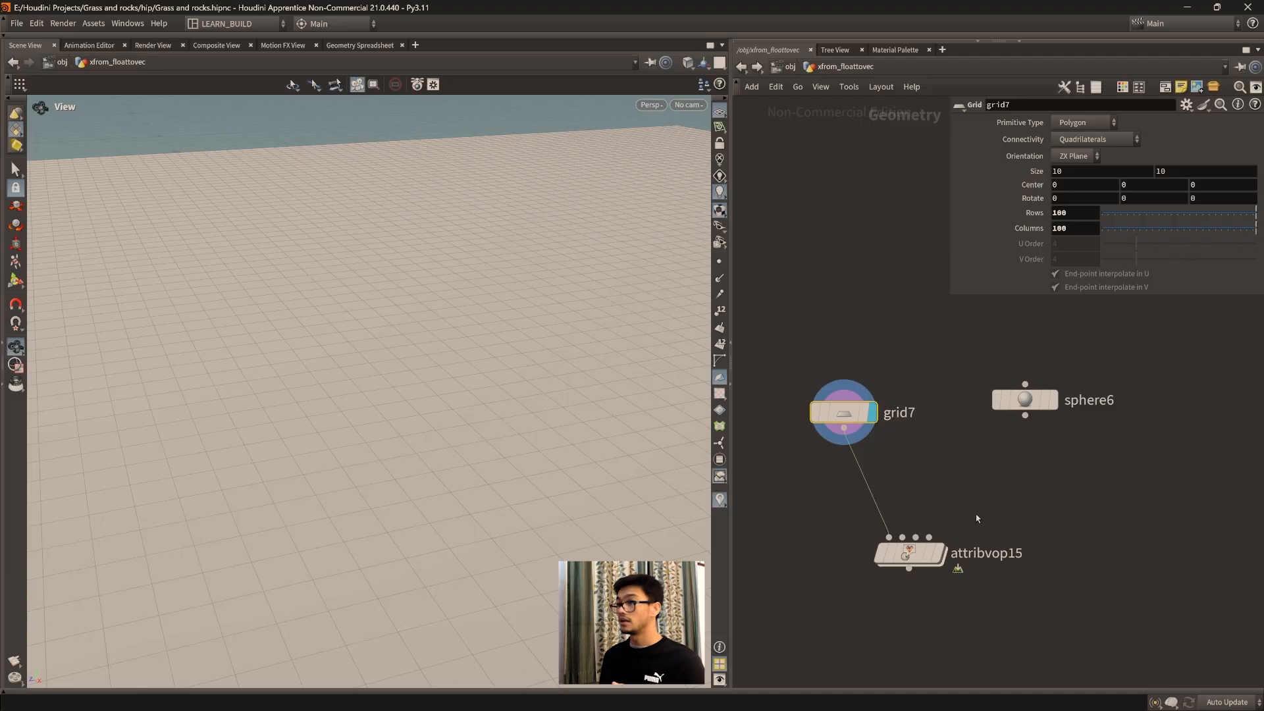
Step: Connect the sphere to the Attribute VOP's second input, then display the sphere in the viewport
drag(1027, 400, 1034, 412)
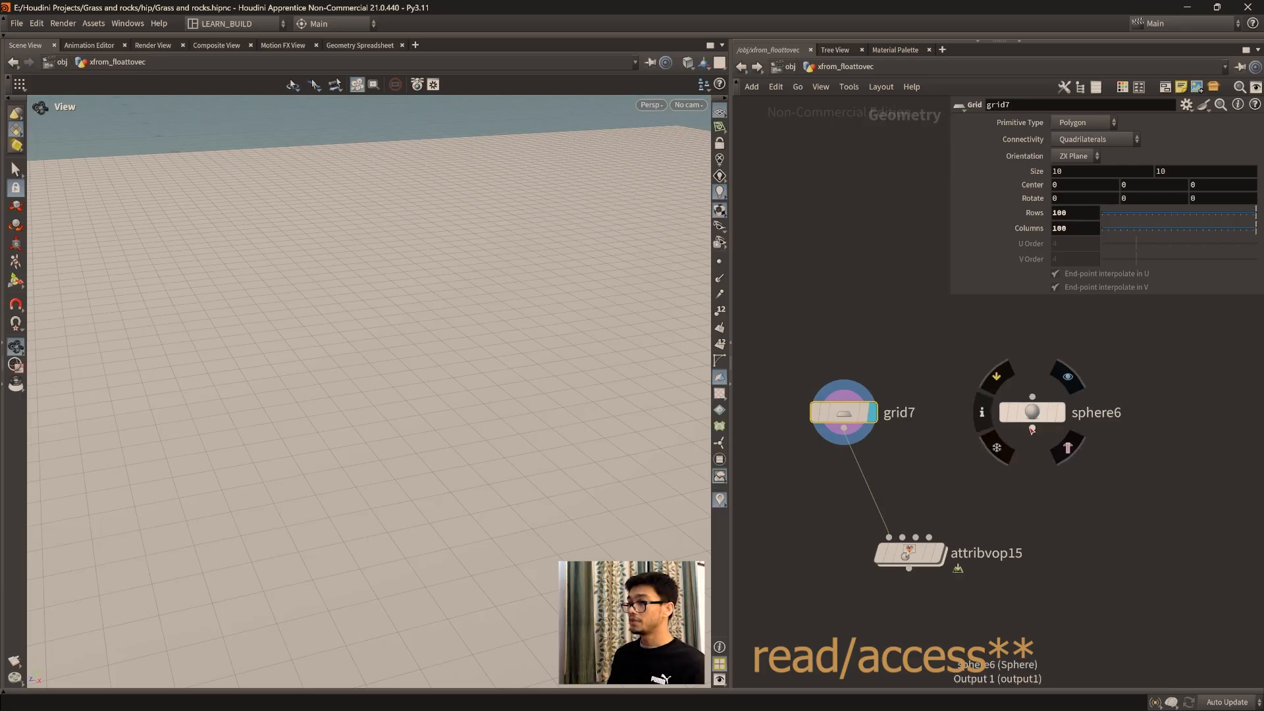
drag(1034, 428, 903, 538)
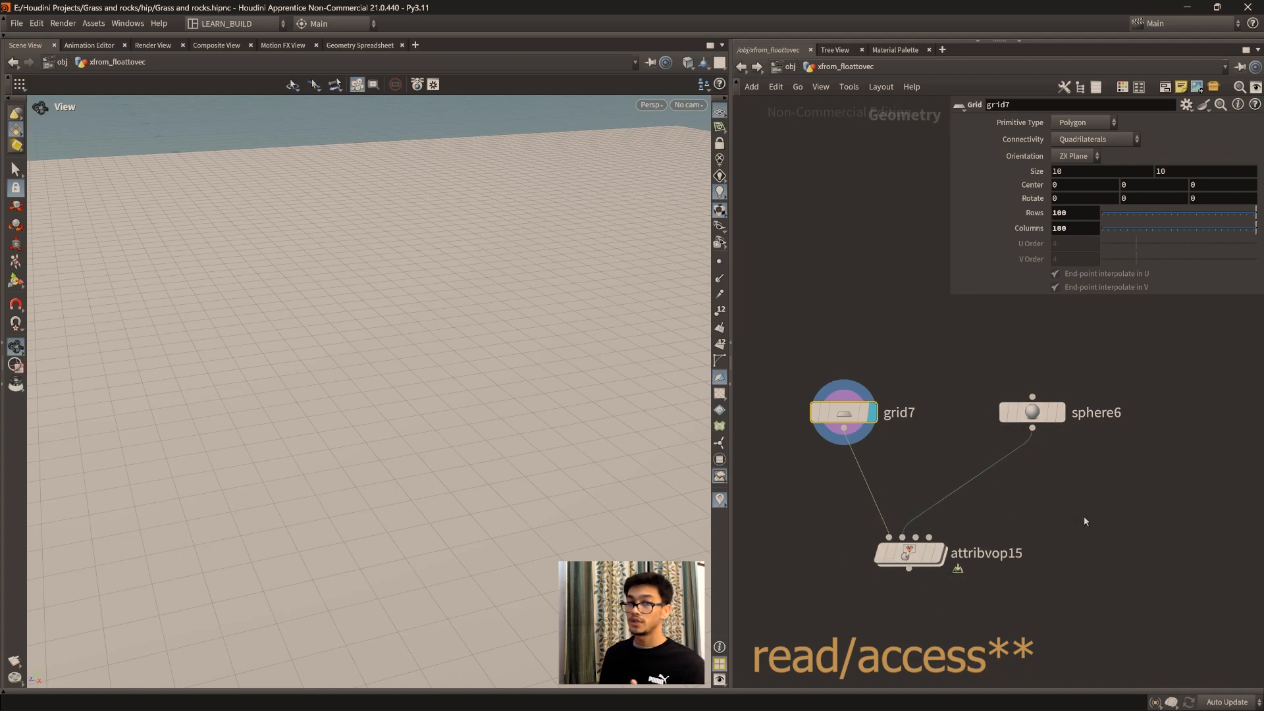
click(1032, 412)
click(1059, 413)
scroll(463, 436, down, 3)
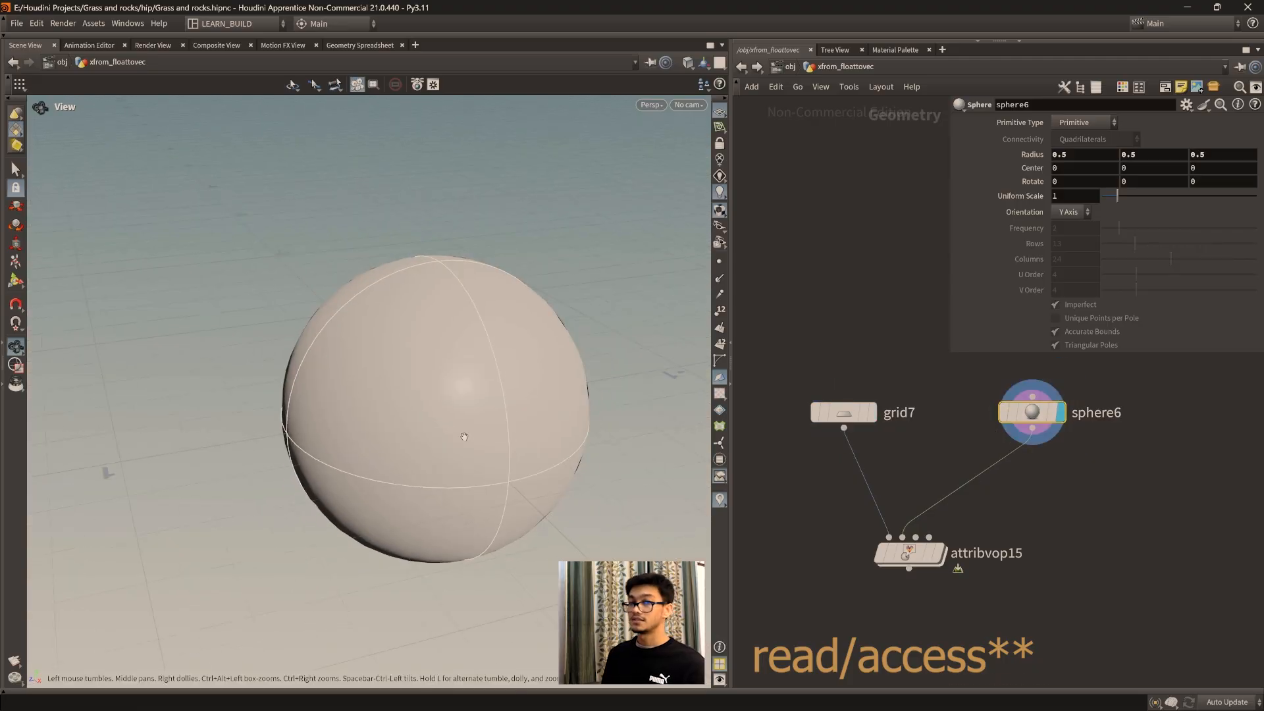
drag(452, 466, 449, 453)
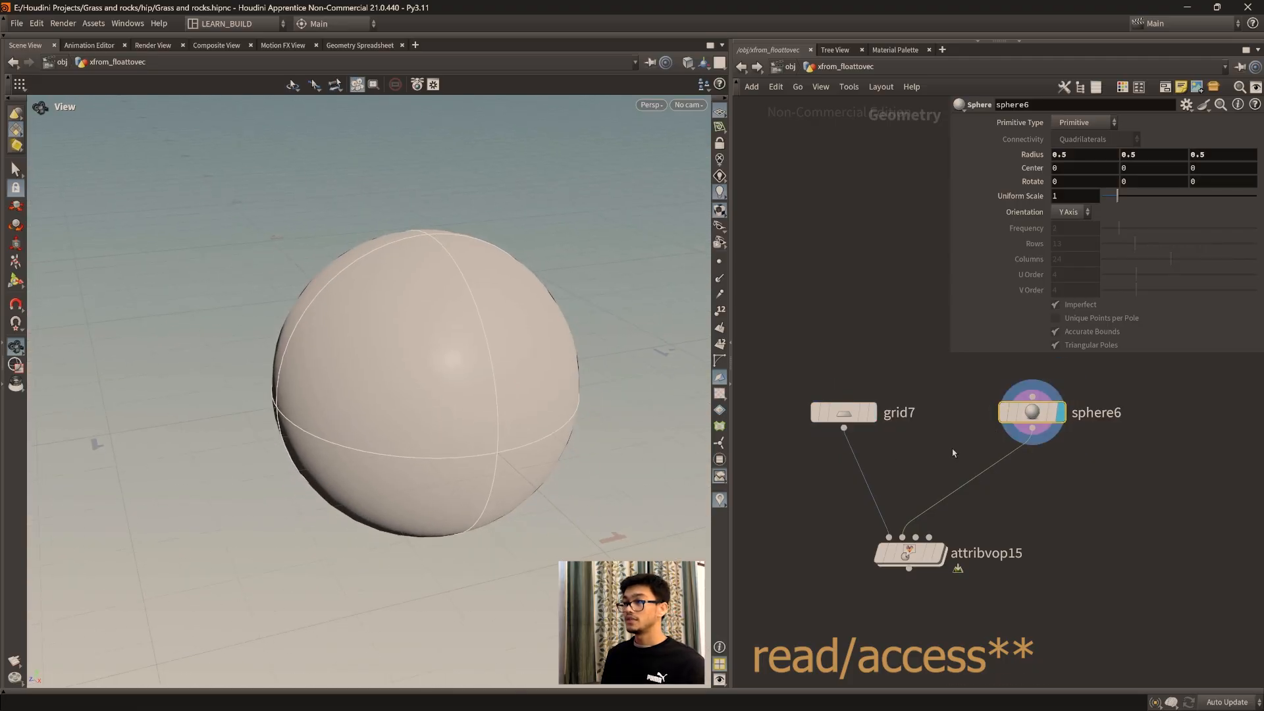
middle_drag(1020, 494, 1014, 498)
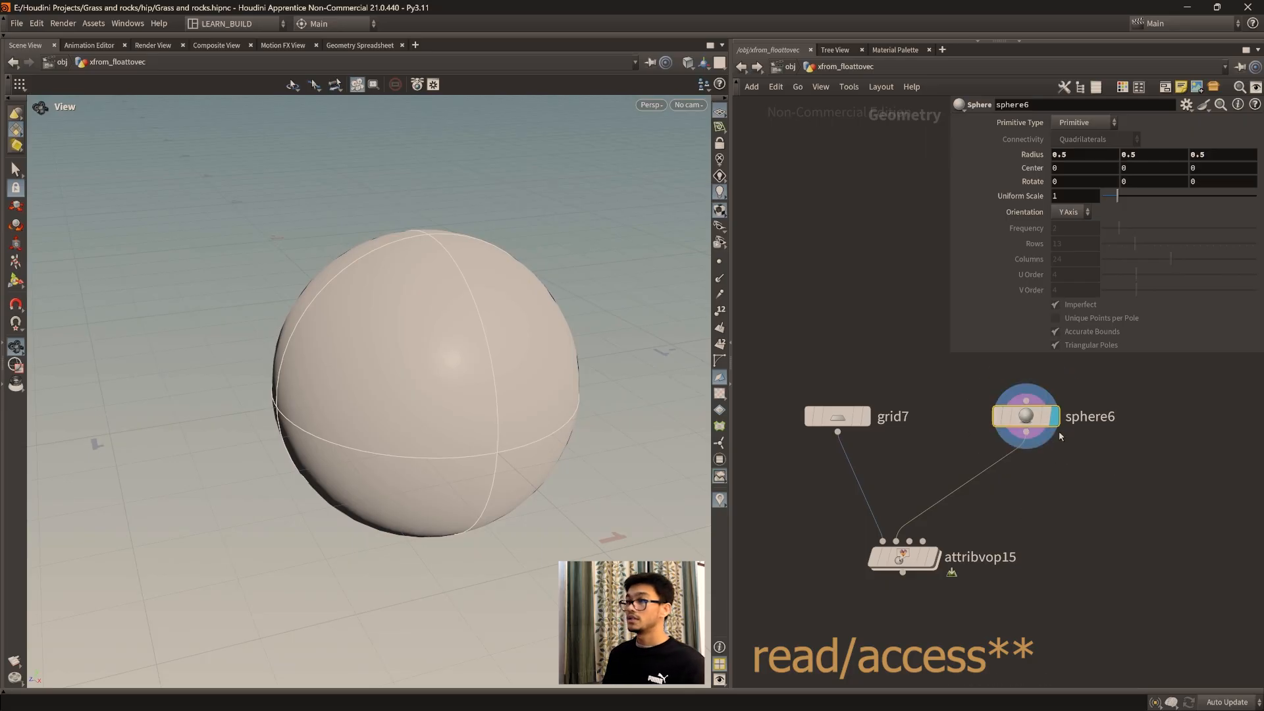
mouse_move(1023, 420)
mouse_down()
mouse_move(1004, 419)
mouse_move(1025, 420)
mouse_up()
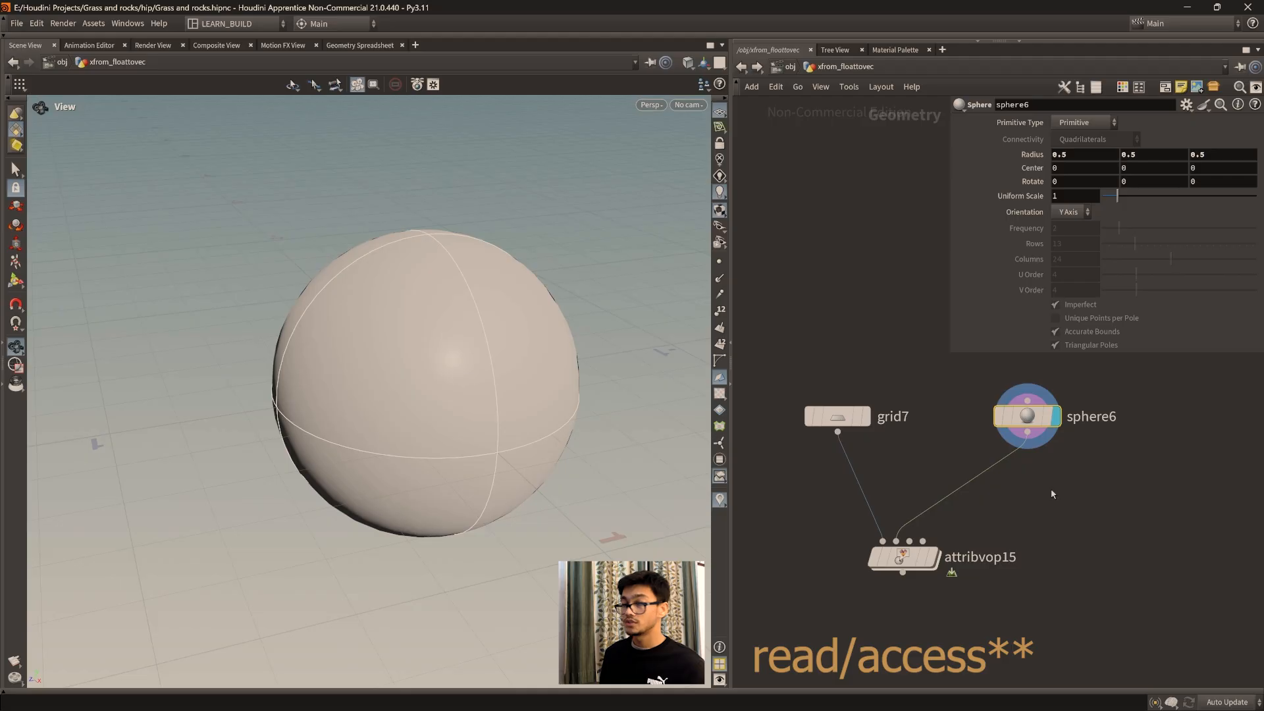
Step: Place the note explaining Input 01 and input 02 beside the new Attribute VOP node
scroll(844, 567, down, 3)
middle_drag(843, 566, 1075, 423)
scroll(871, 566, up, 2)
middle_drag(1137, 504, 1022, 526)
scroll(1021, 527, down, 3)
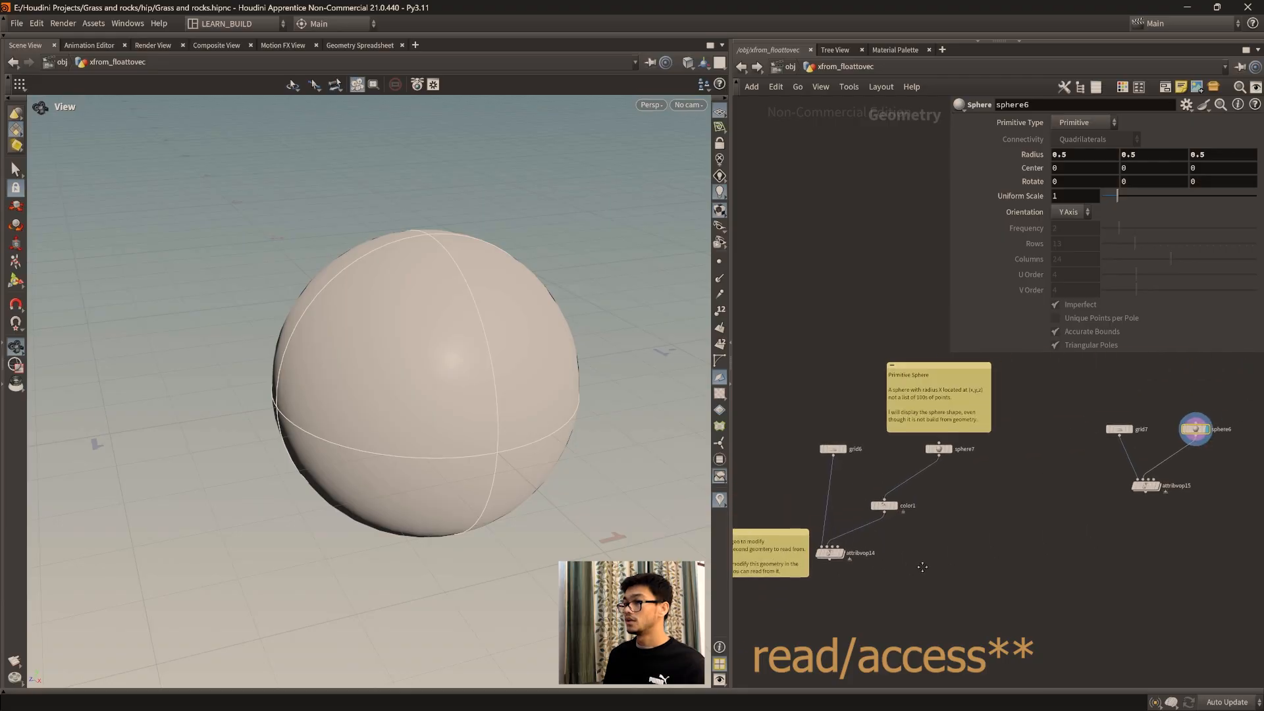
middle_drag(1247, 474, 1027, 484)
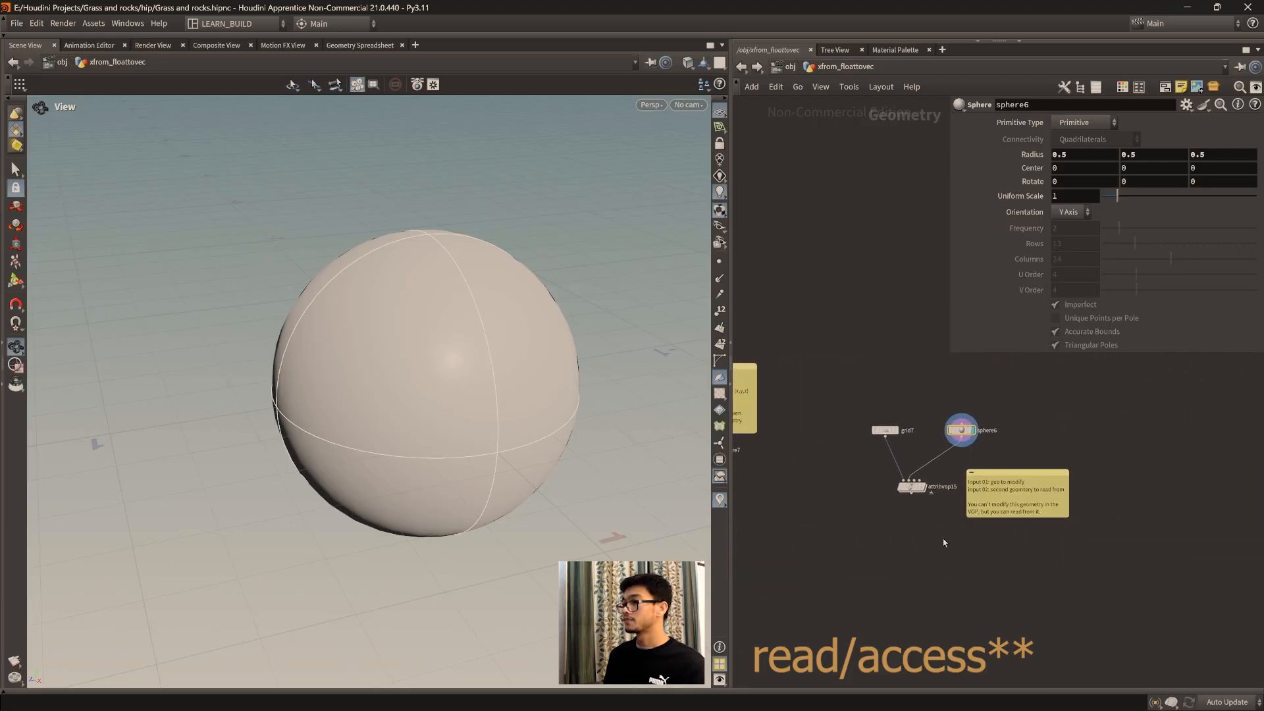
scroll(1021, 494, up, 5)
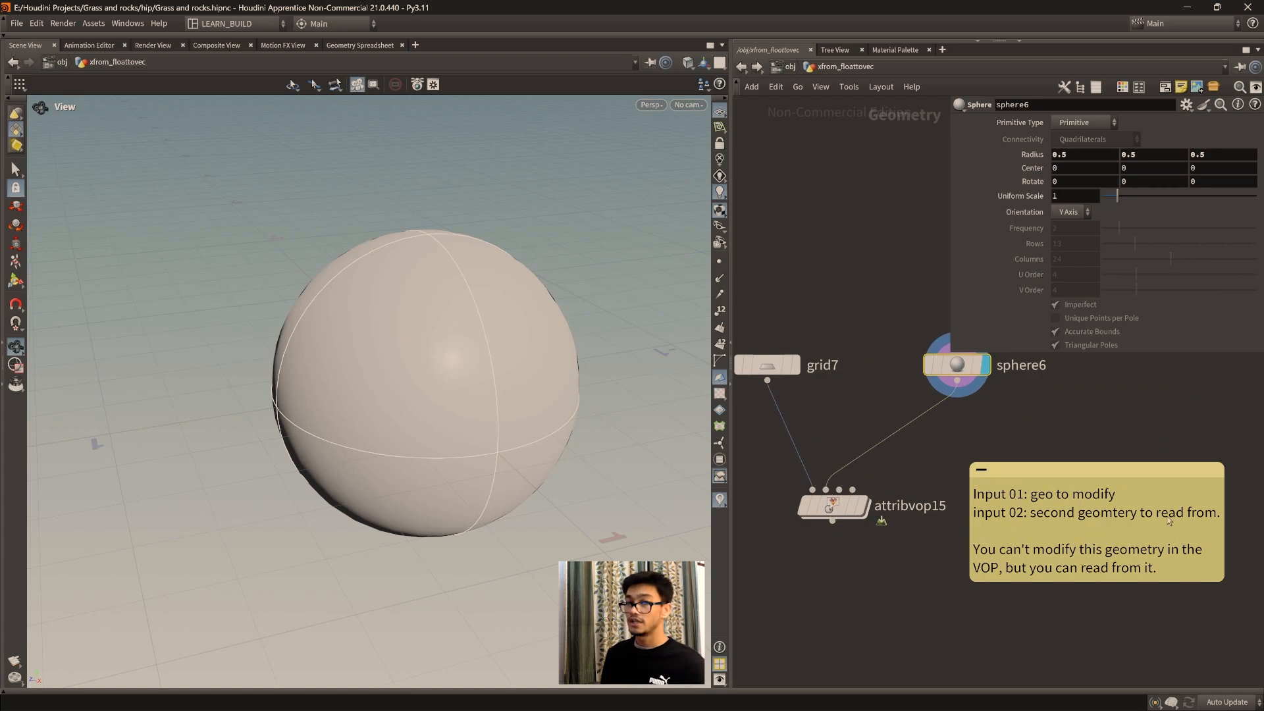
middle_drag(891, 574, 889, 605)
middle_drag(967, 427, 974, 428)
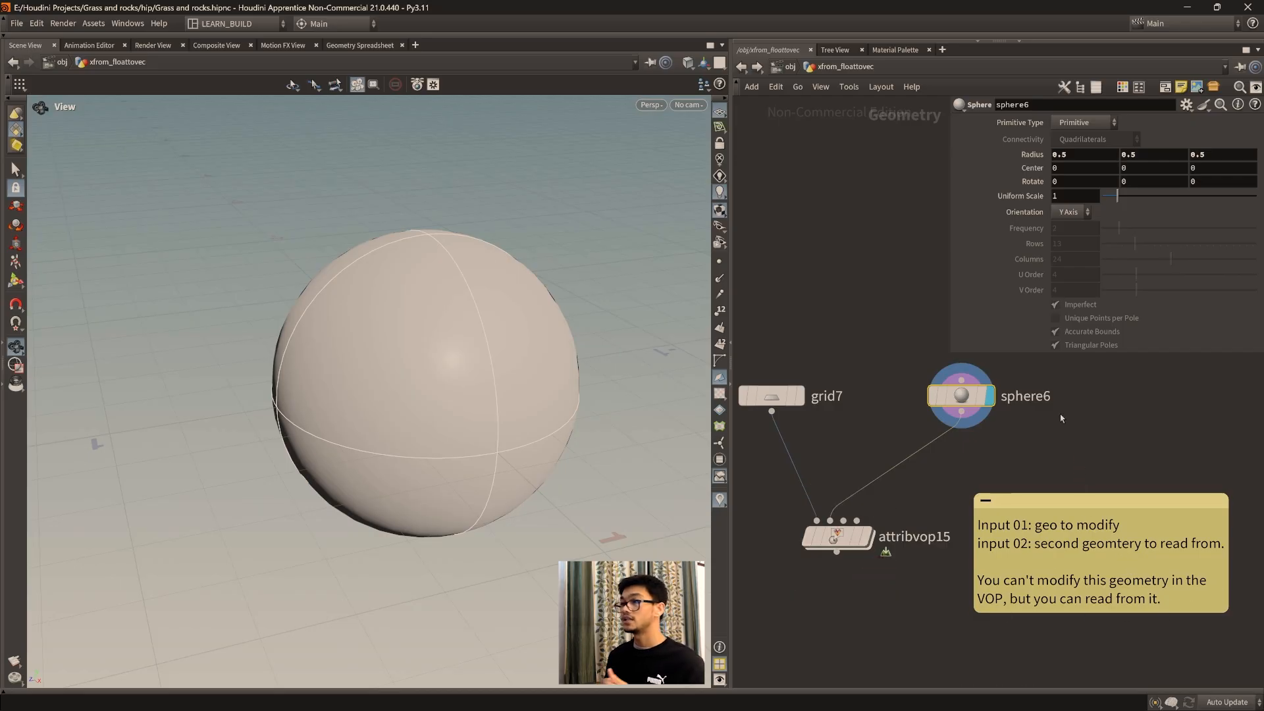
drag(960, 396, 957, 417)
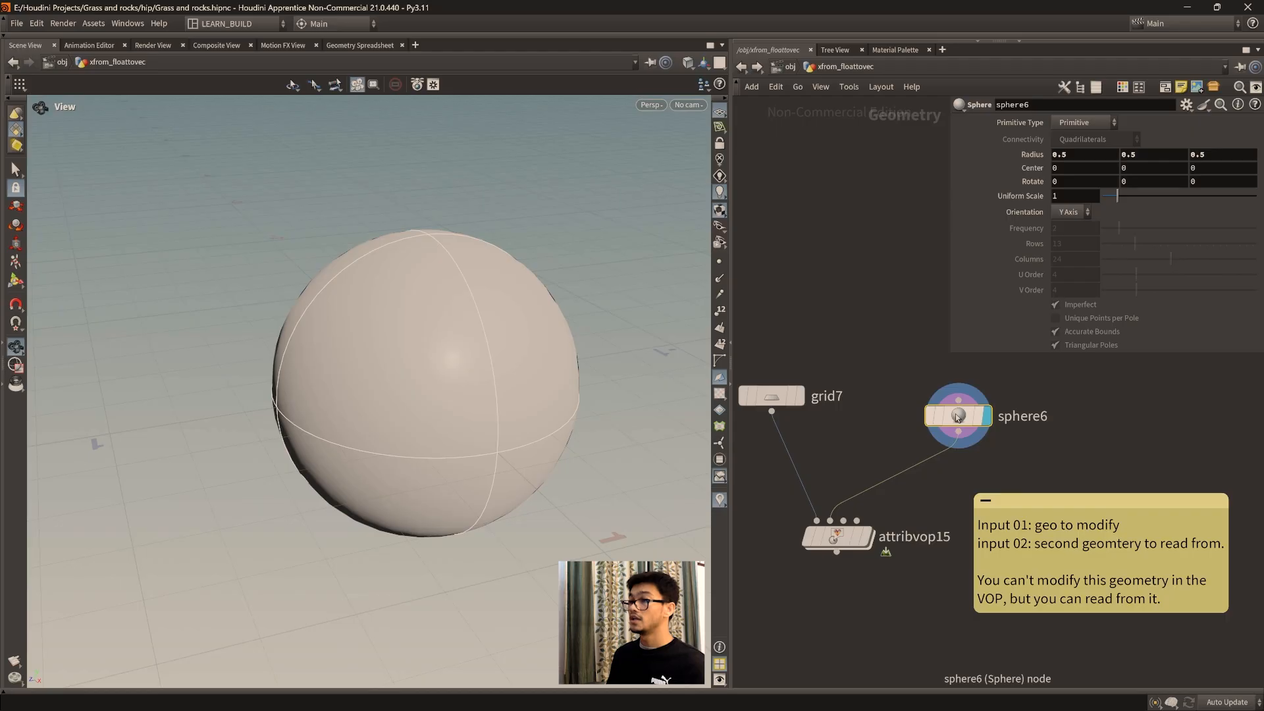
middle_drag(864, 599, 895, 599)
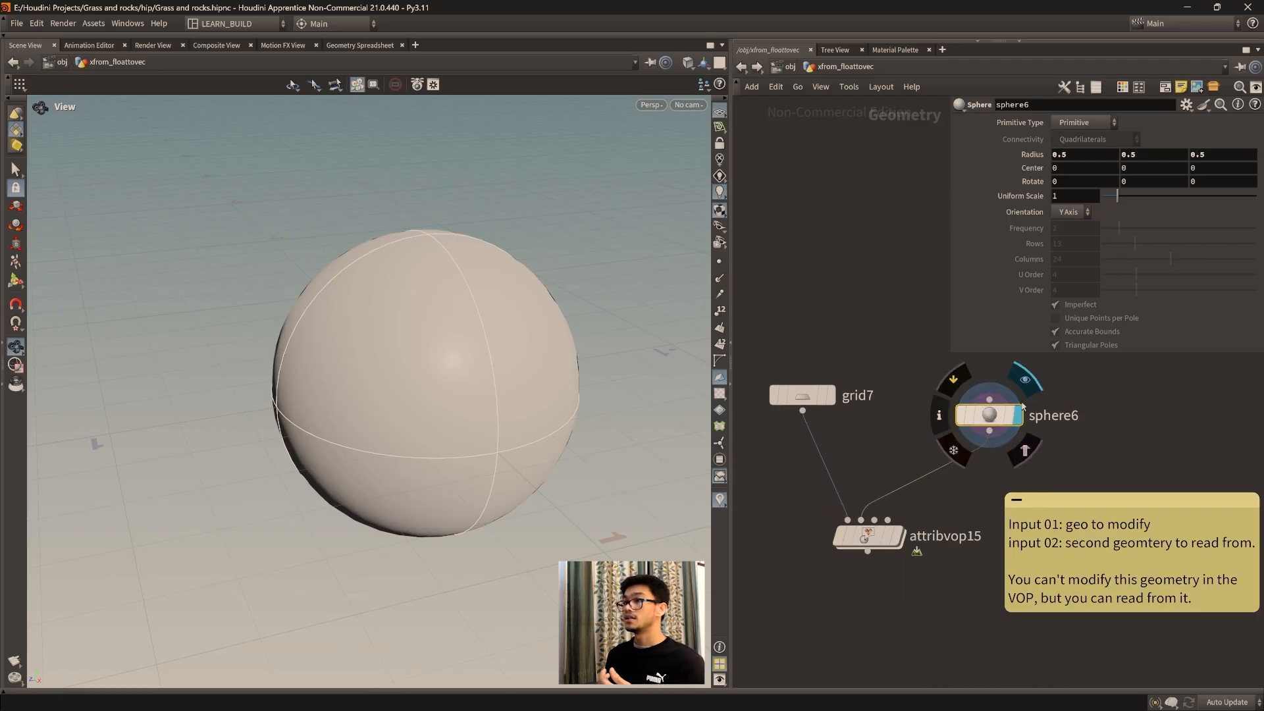
drag(994, 422, 1011, 403)
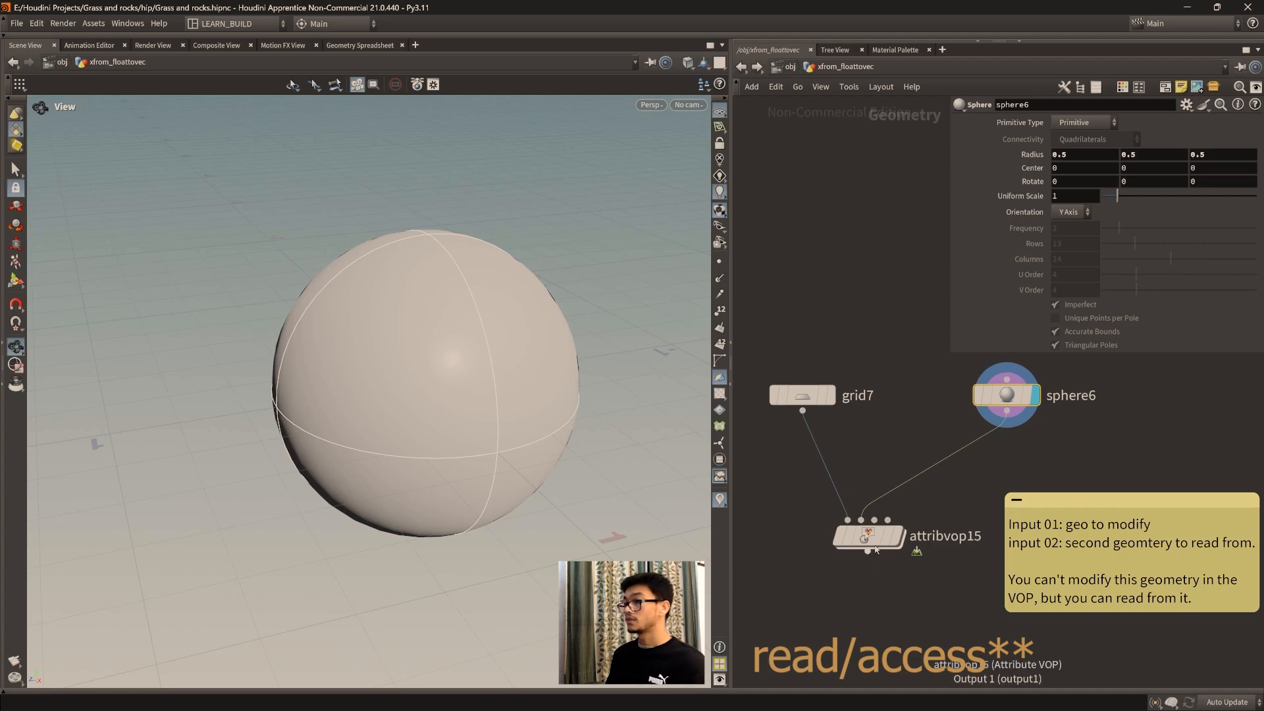
mouse_move(869, 539)
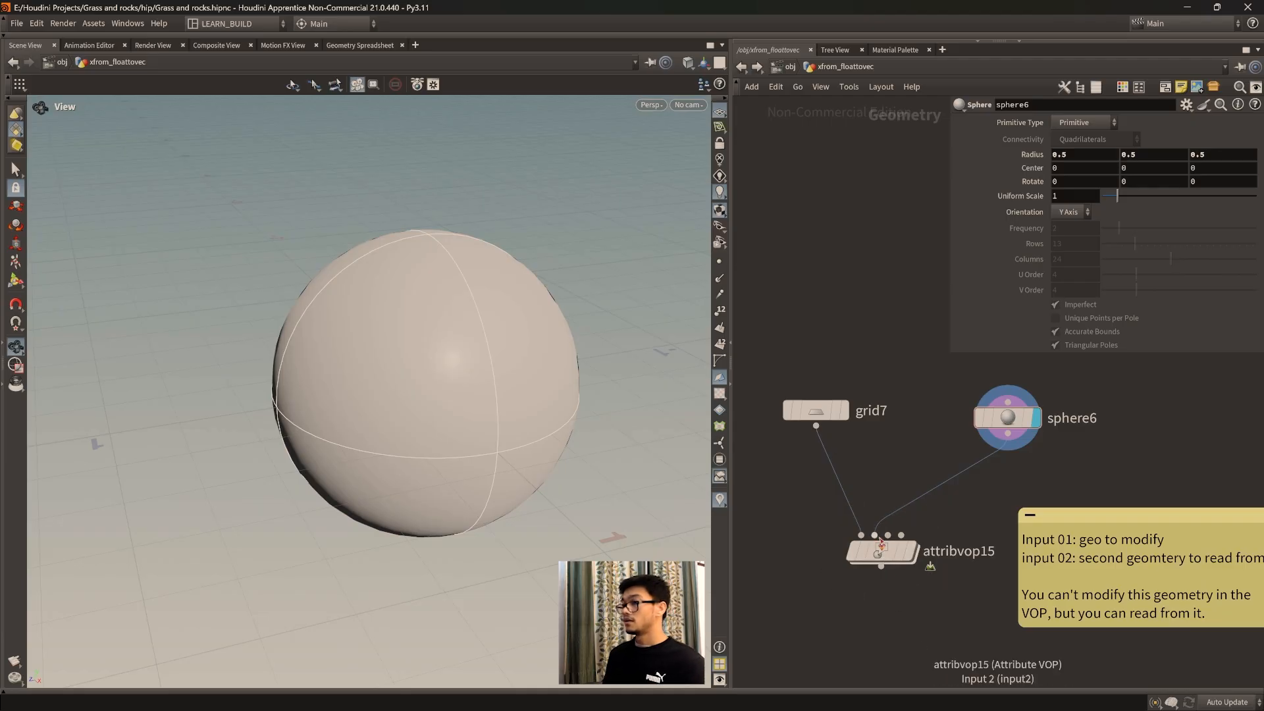
Step: Open the new Attribute VOP's inner network and move the geometry output node level with the global parameters node, leaving space between them
double_click(879, 553)
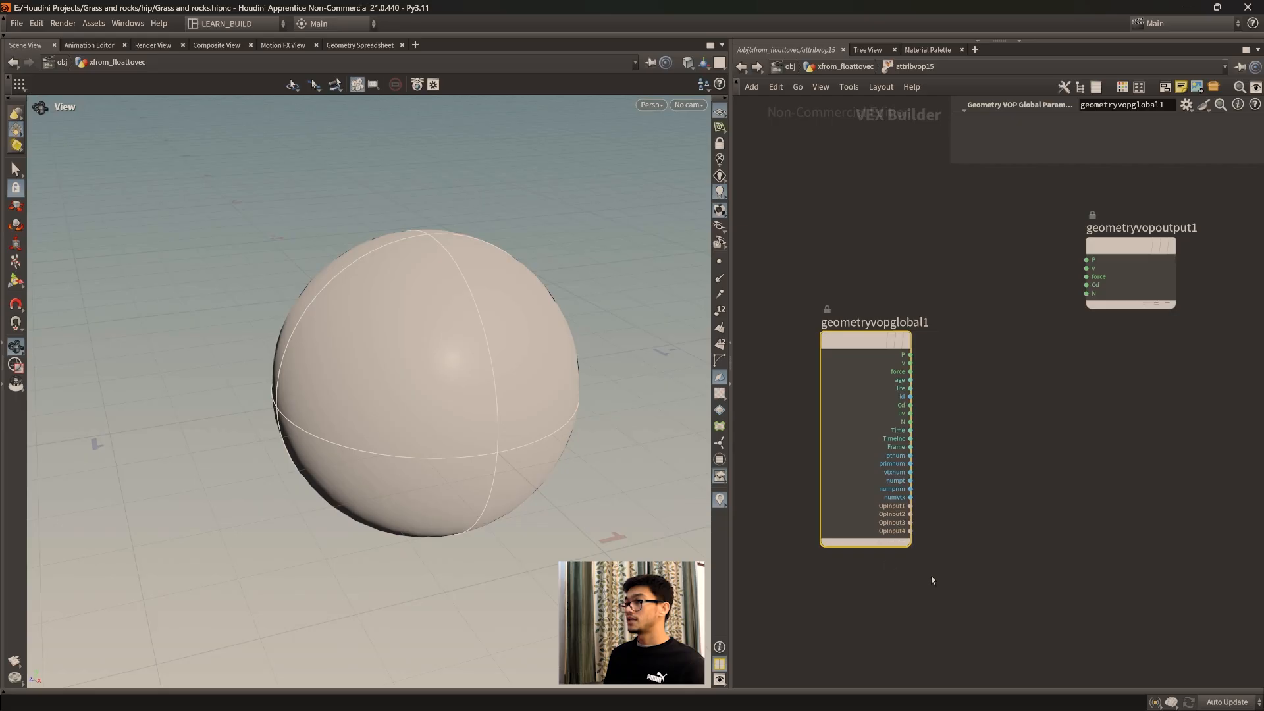
drag(1104, 272, 1182, 373)
middle_drag(1039, 527, 1029, 490)
scroll(1015, 513, down, 2)
scroll(1030, 490, up, 1)
scroll(1031, 493, up, 1)
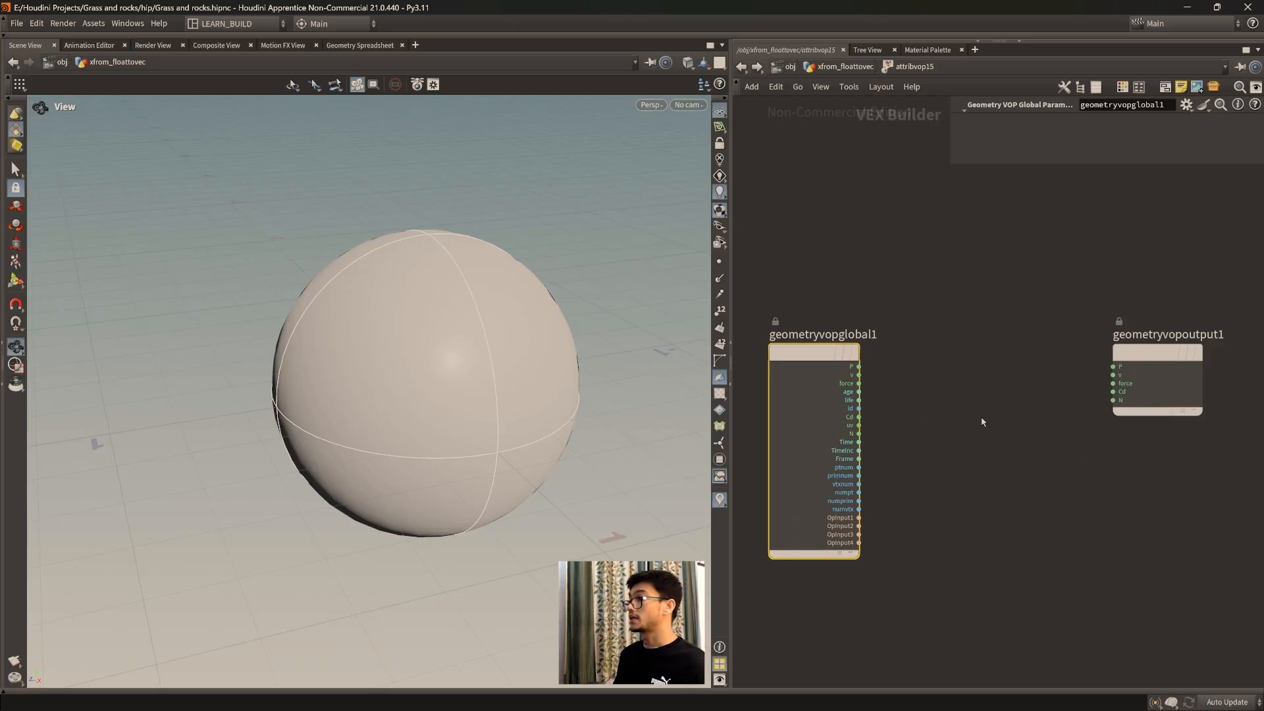
drag(1153, 356, 1170, 358)
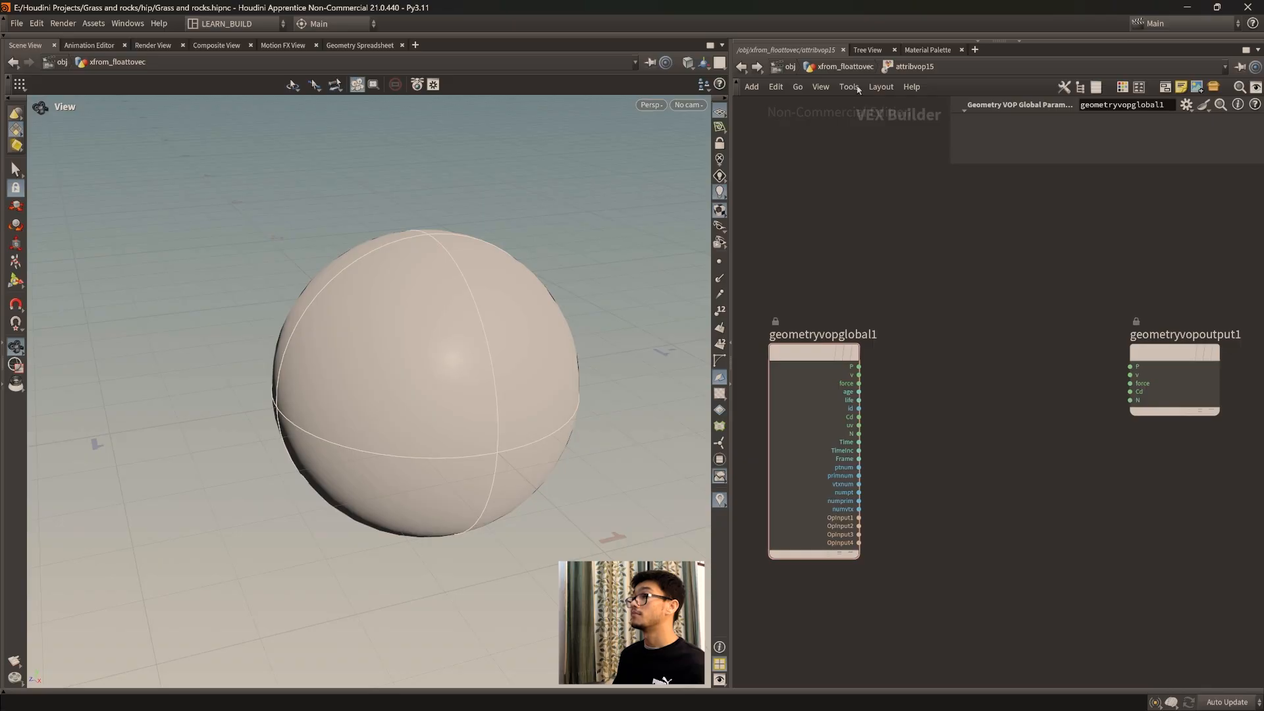
Step: Check the Attribute VOP's two inputs in the geometry network, reopen the VOP, and move its output node farther from the global parameters node
click(848, 67)
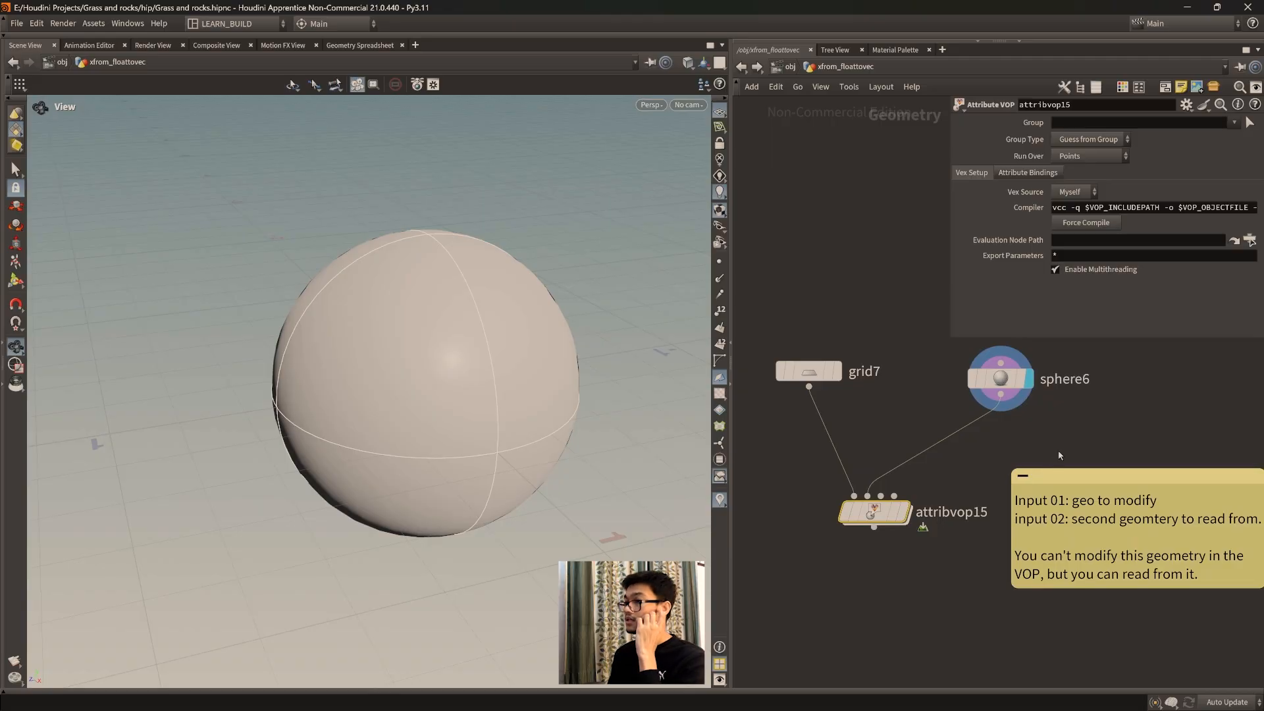
double_click(874, 513)
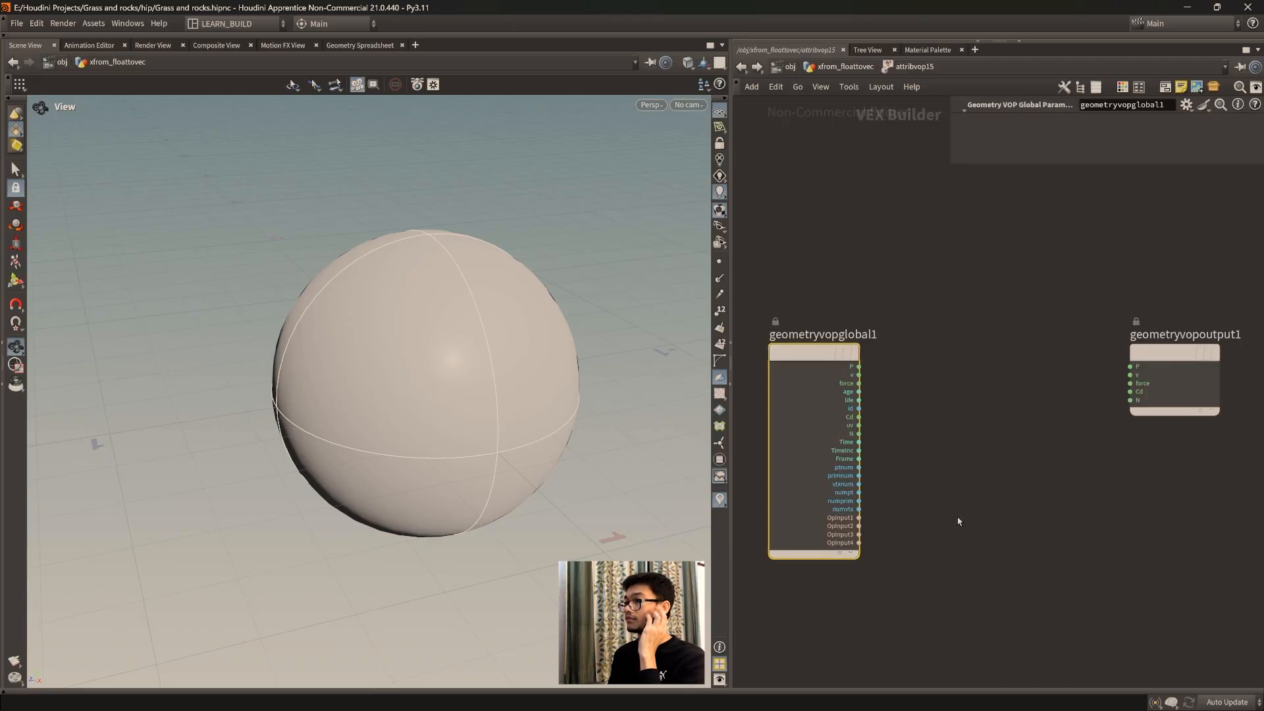
middle_drag(1019, 499, 1002, 507)
click(1170, 397)
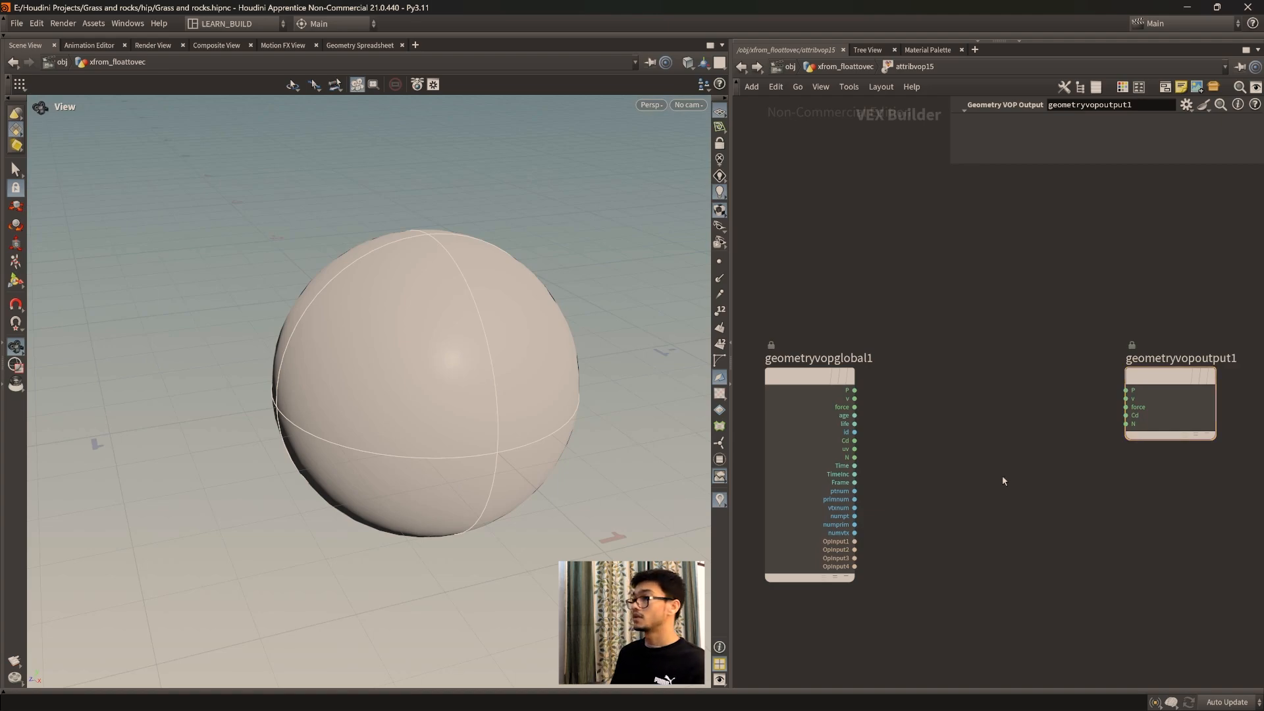
drag(1169, 369, 1192, 369)
middle_drag(1012, 438, 1014, 408)
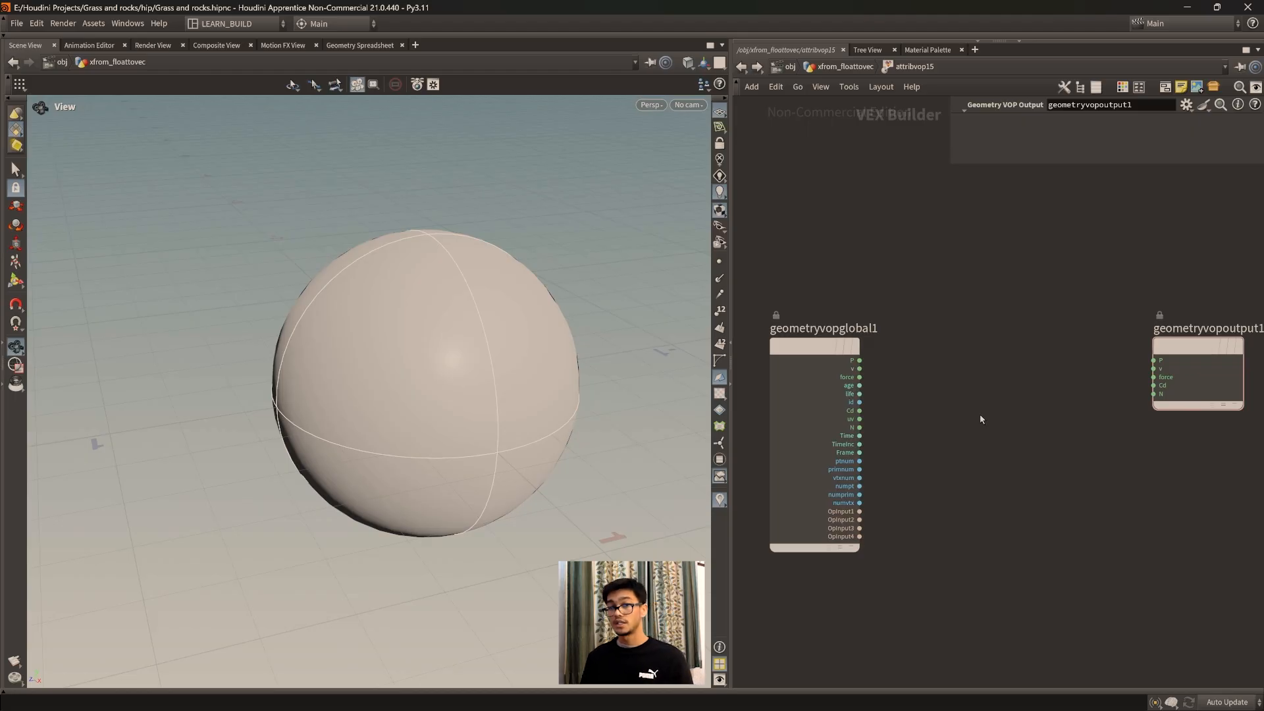
Step: Add an Import Point Attribute node between the global parameters and output nodes, and space the nodes apart
key(Tab)
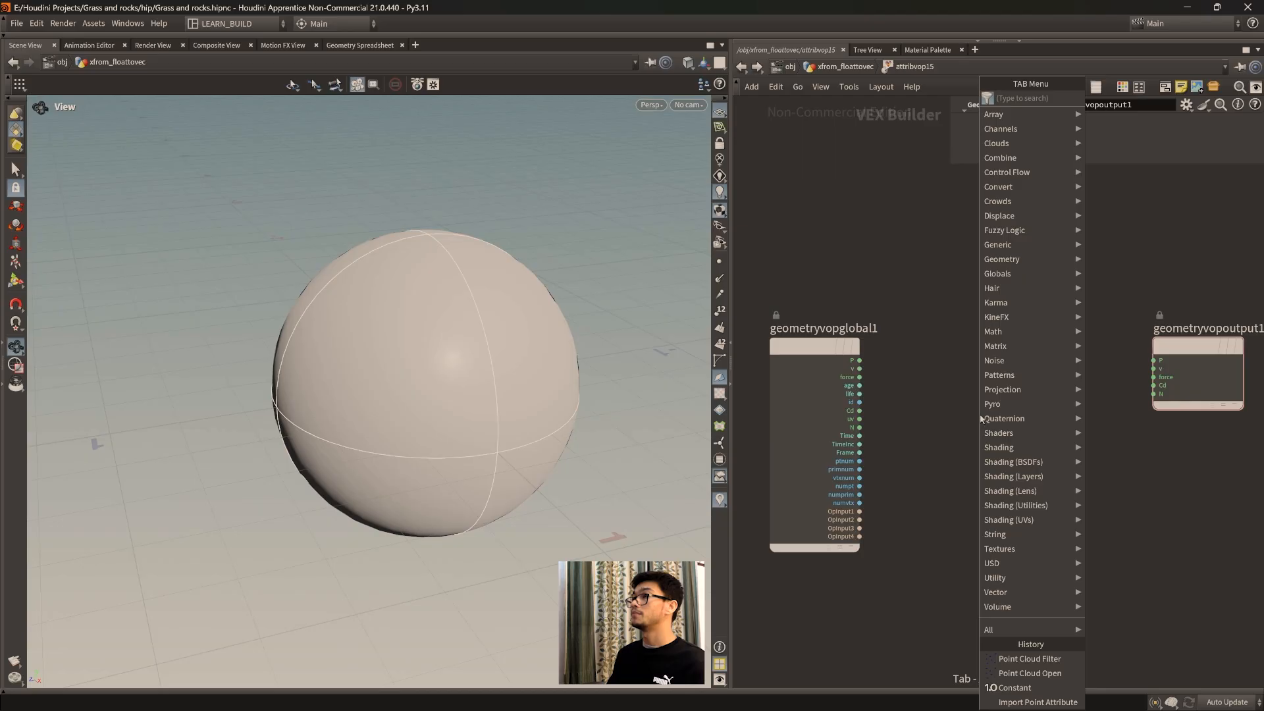
text(import o)
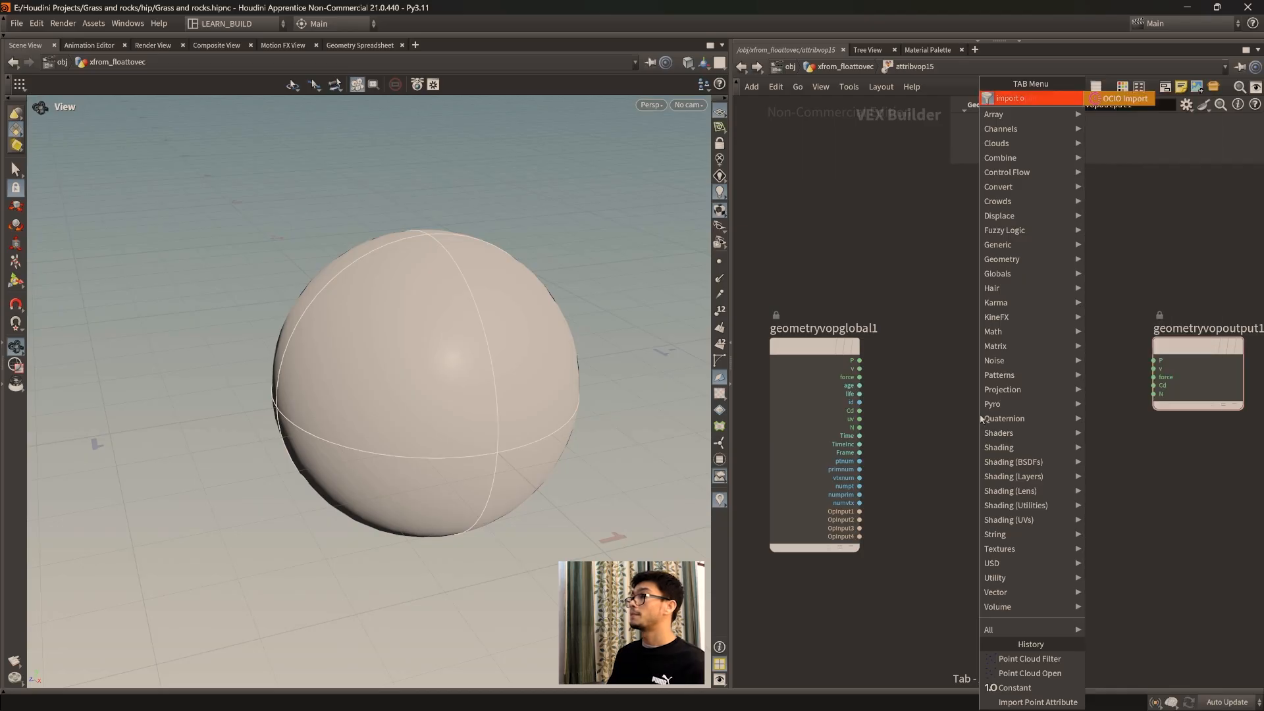
key(BackSpace)
text(poin)
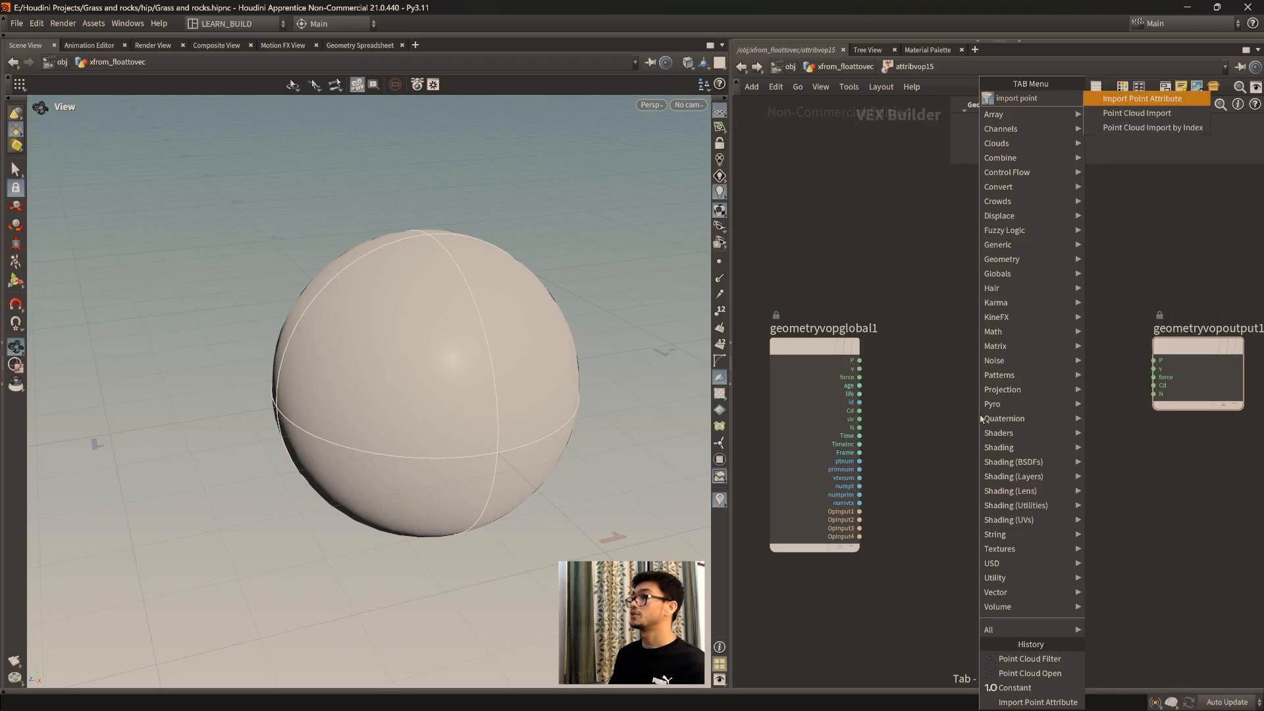
text(t)
key(Return)
click(975, 416)
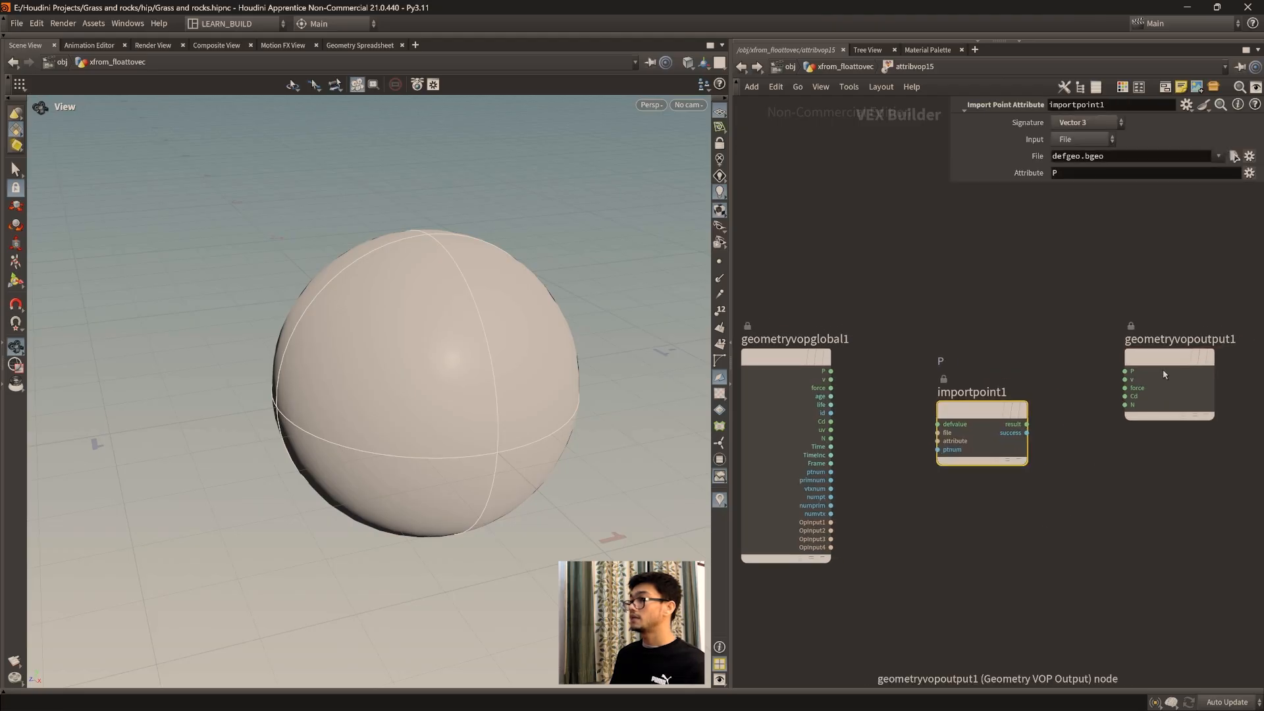
drag(1166, 374, 1175, 374)
drag(976, 417, 991, 411)
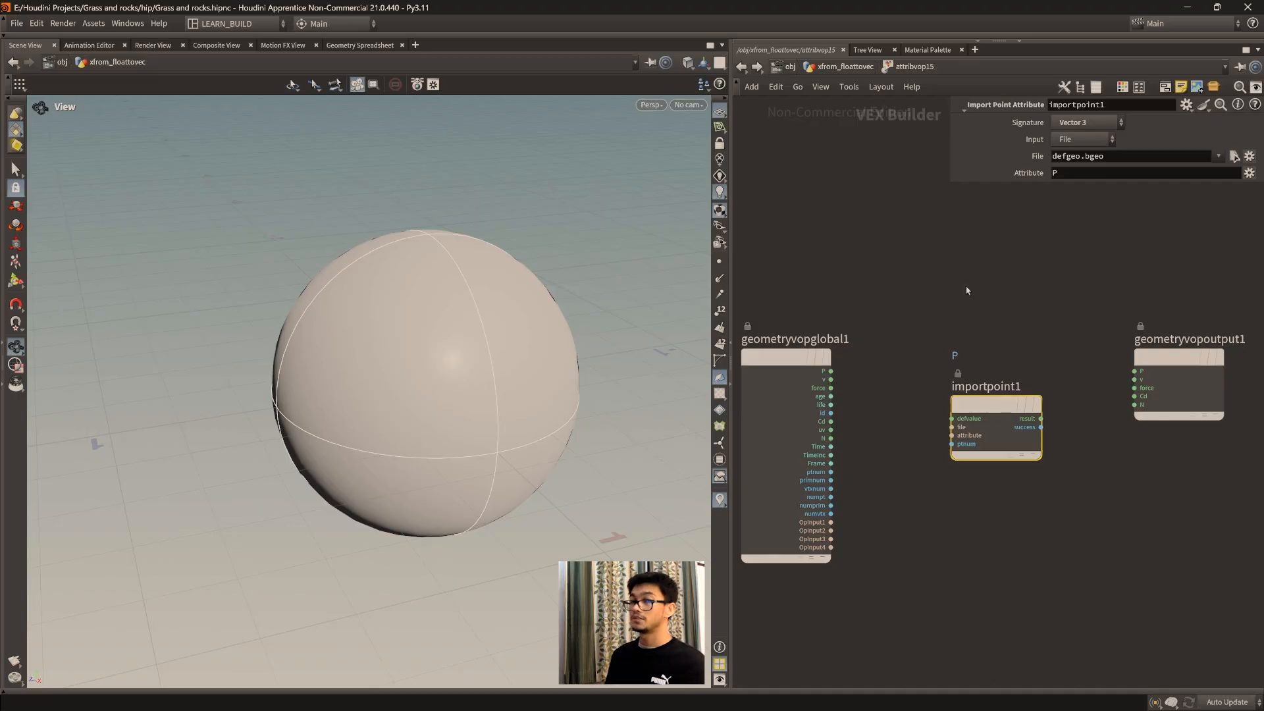
middle_drag(929, 382, 933, 377)
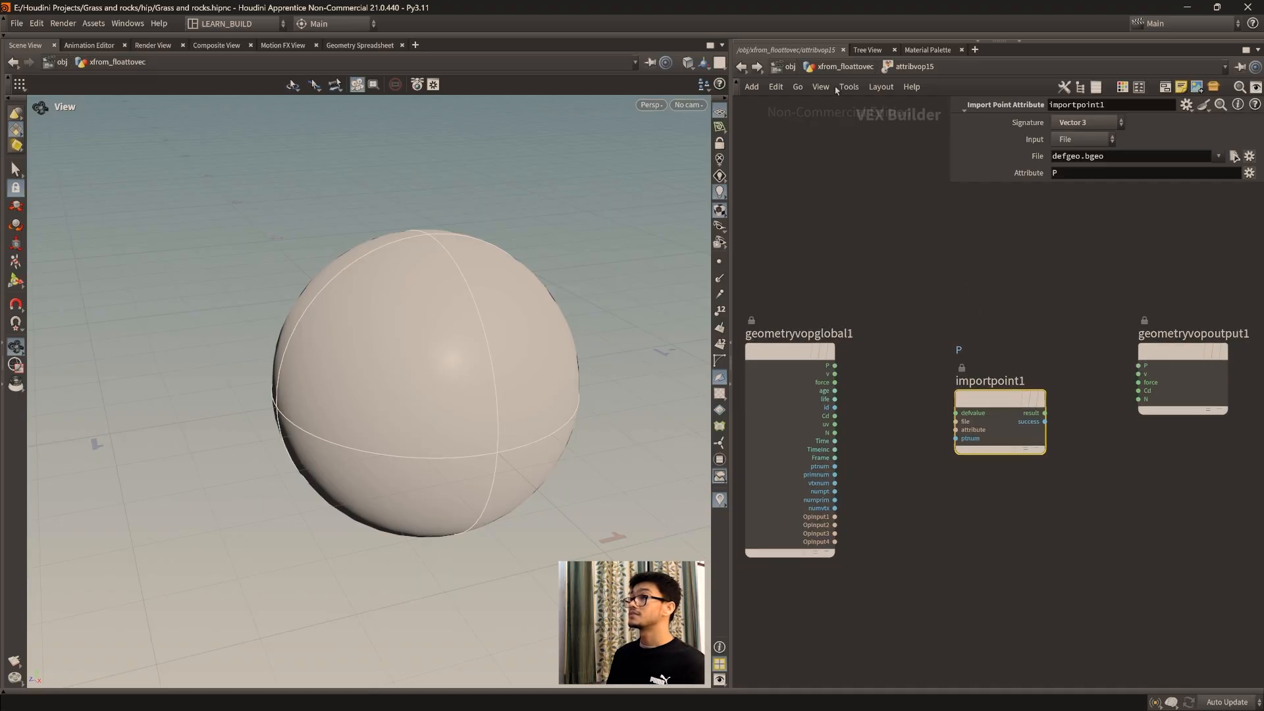
scroll(894, 534, up, 2)
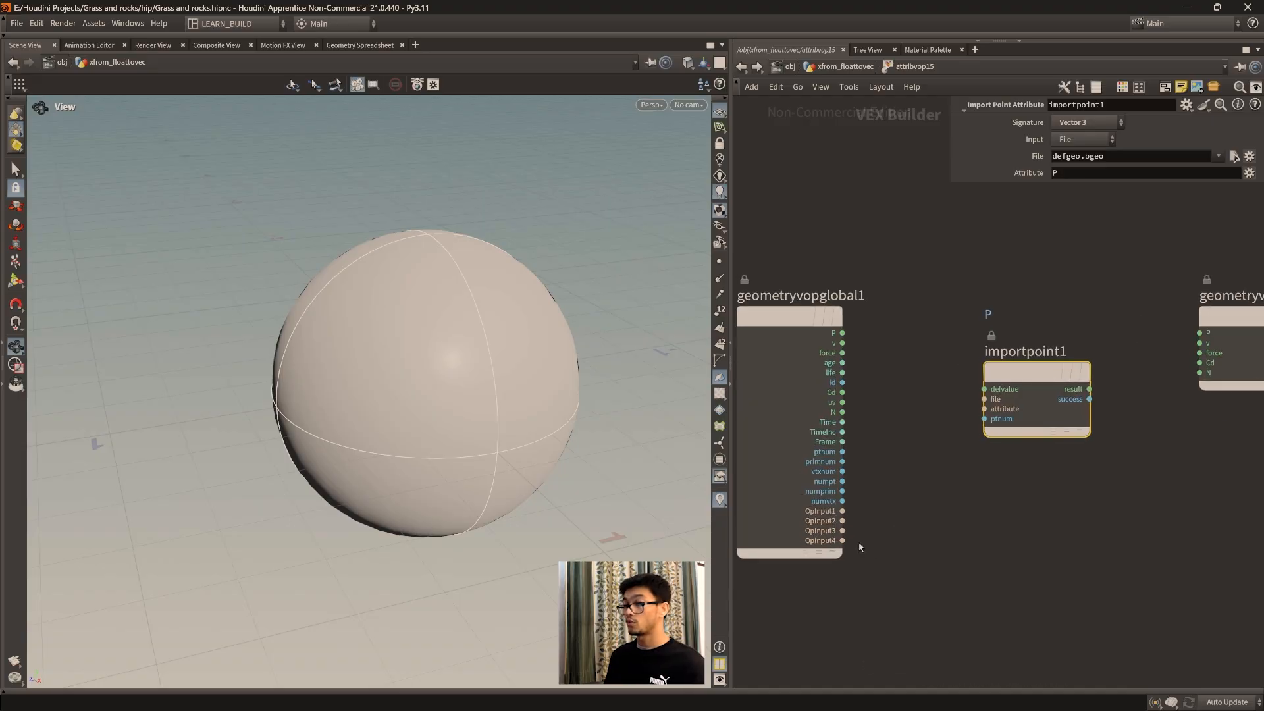
Step: Return to the geometry network, move the sphere node slightly closer to the Attribute VOP, and reopen the VOP
click(839, 66)
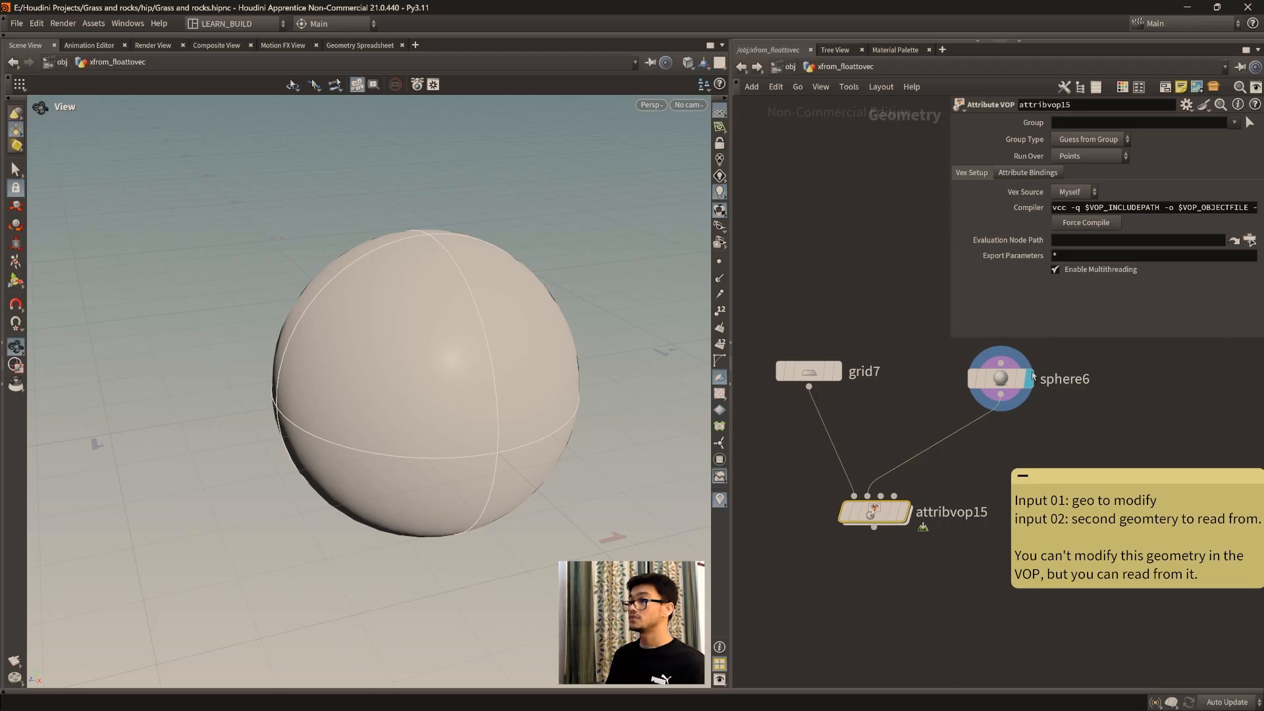
mouse_move(1003, 383)
mouse_down()
mouse_move(982, 395)
mouse_move(993, 400)
mouse_up()
mouse_move(993, 400)
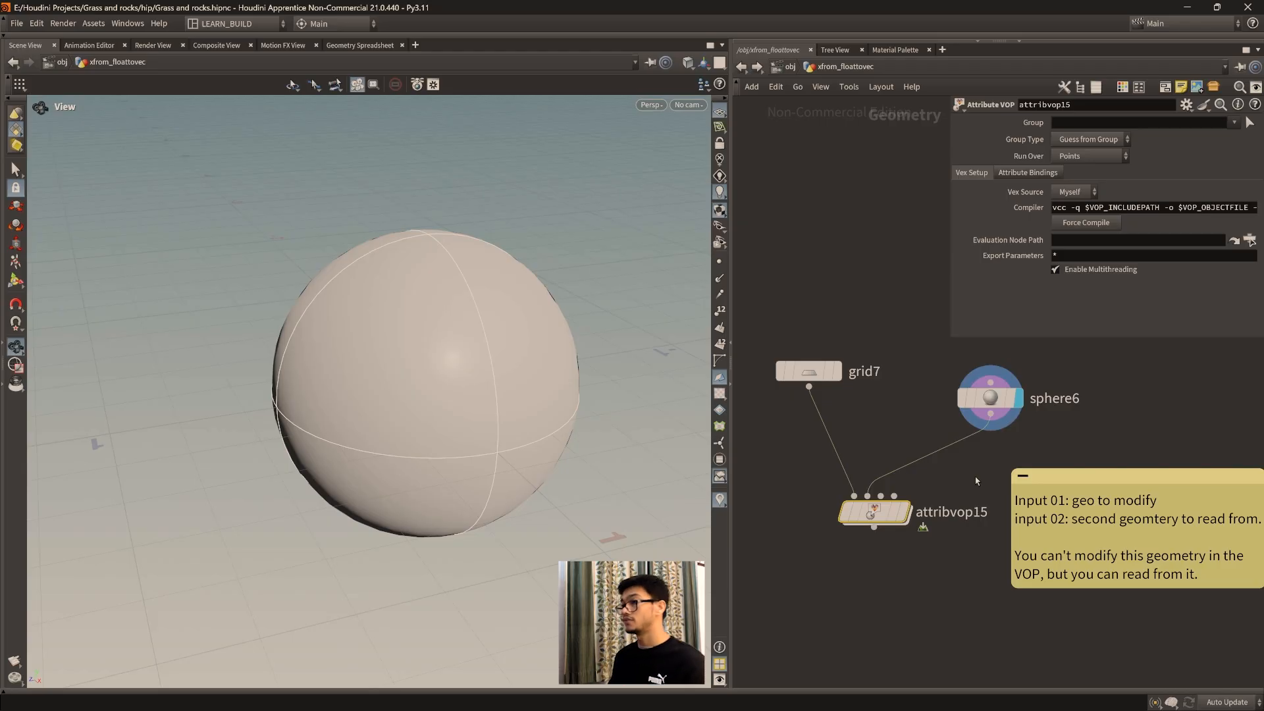
double_click(874, 512)
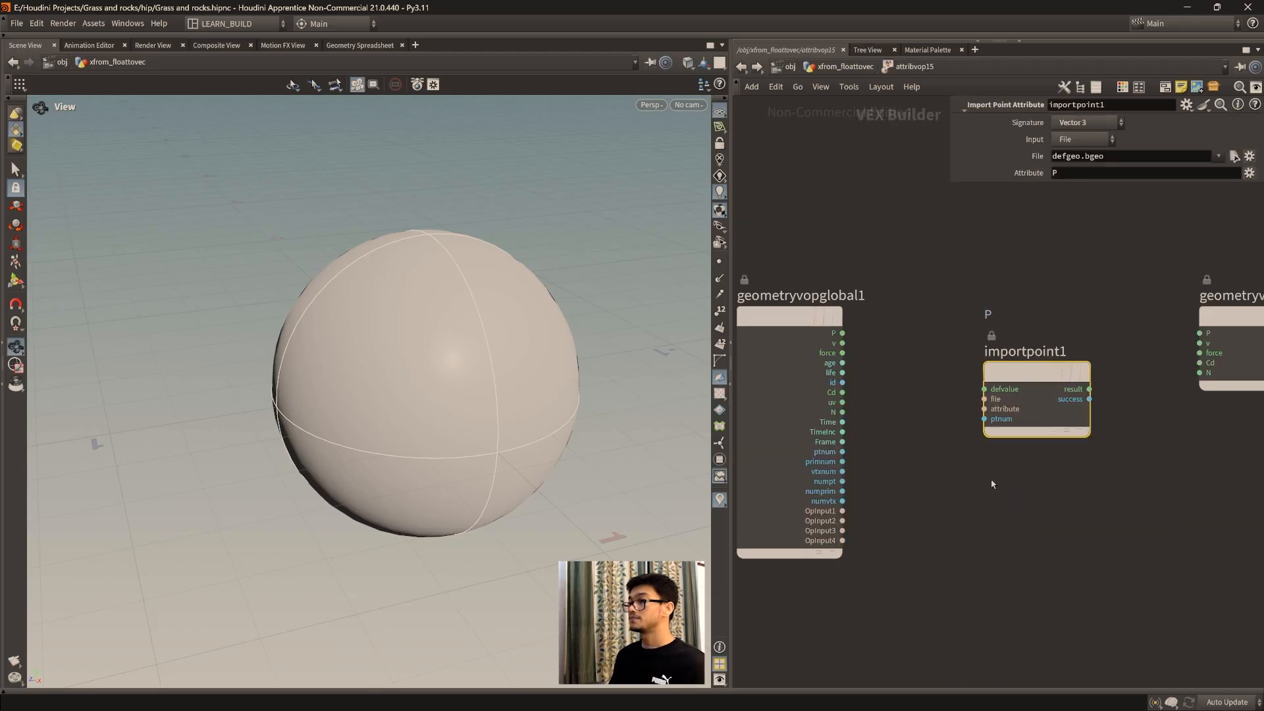
Step: Reposition the Import Point Attribute node and connect the global parameters' OpInput2 to its file input
drag(1039, 441, 1052, 469)
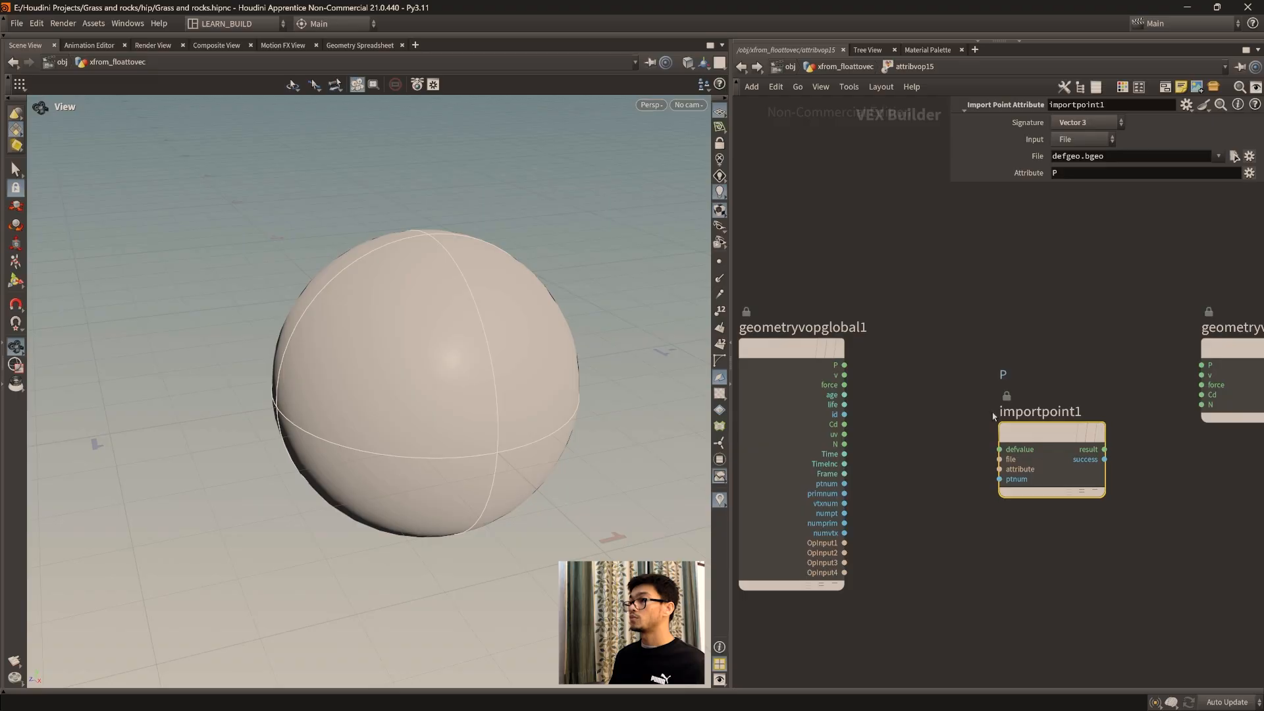
mouse_move(1056, 432)
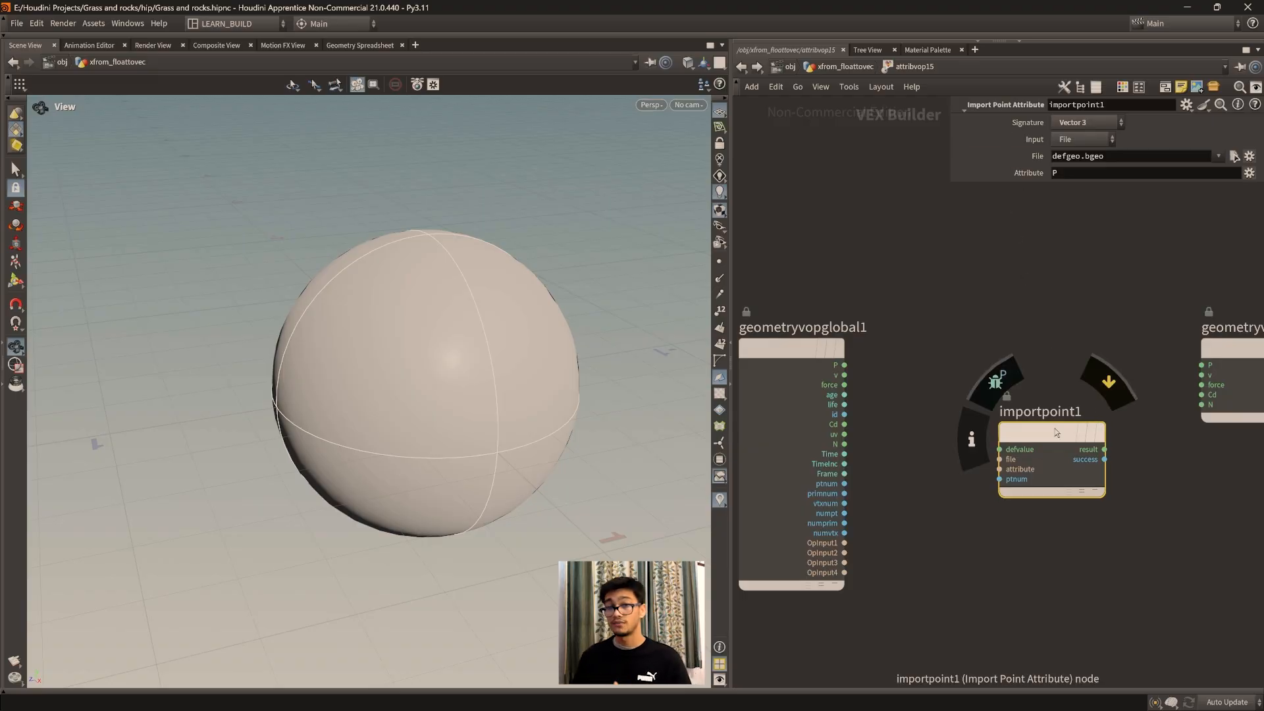
drag(1055, 428, 1057, 419)
middle_drag(1032, 521, 1040, 515)
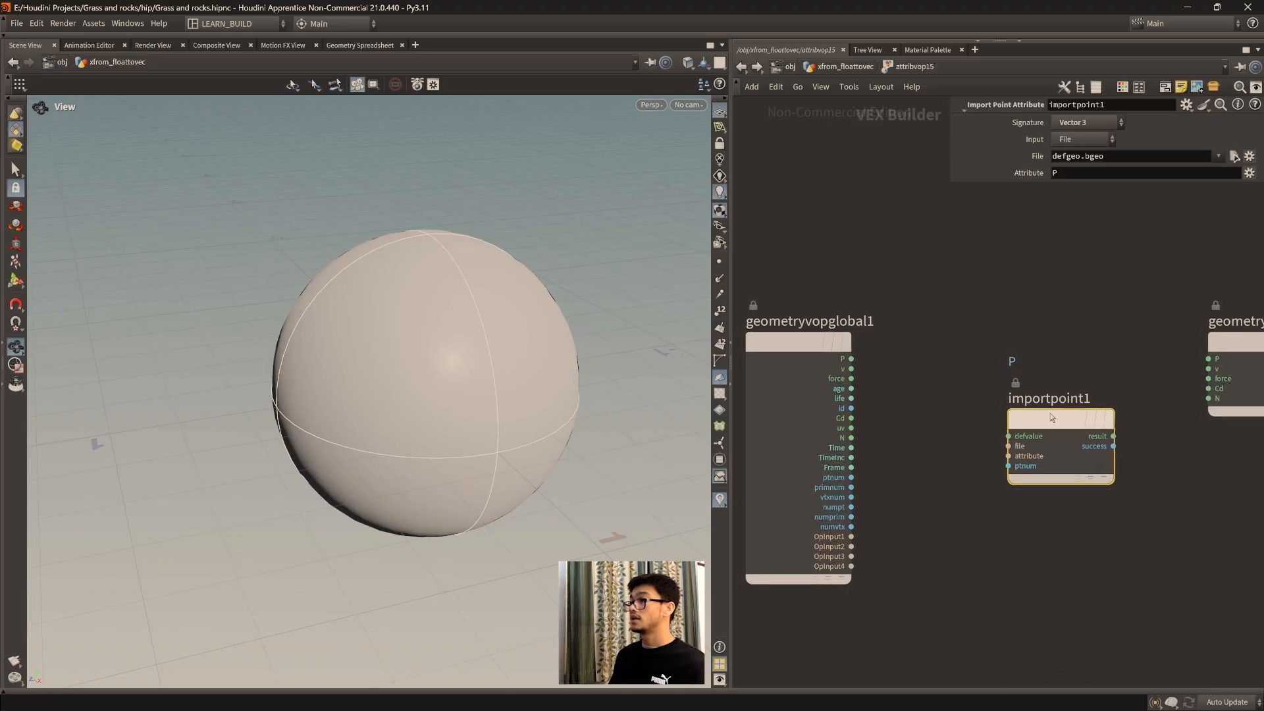
drag(1052, 417, 1062, 445)
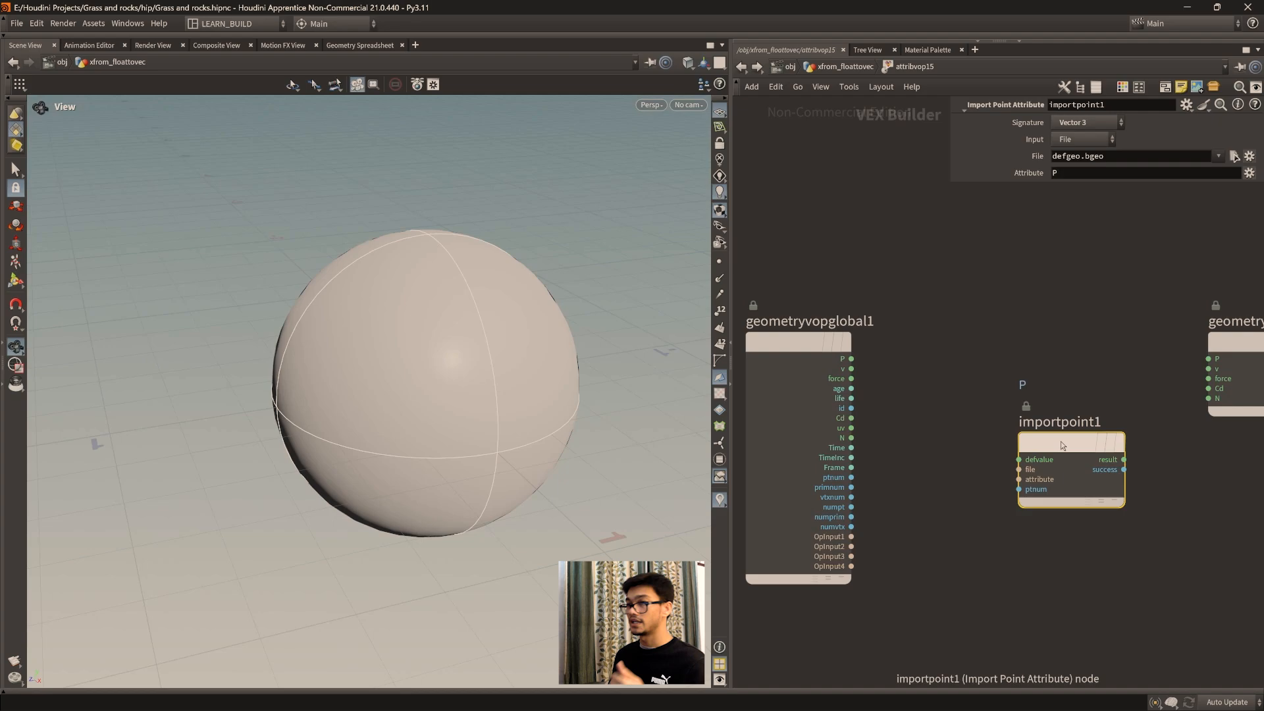
drag(1061, 441, 1054, 425)
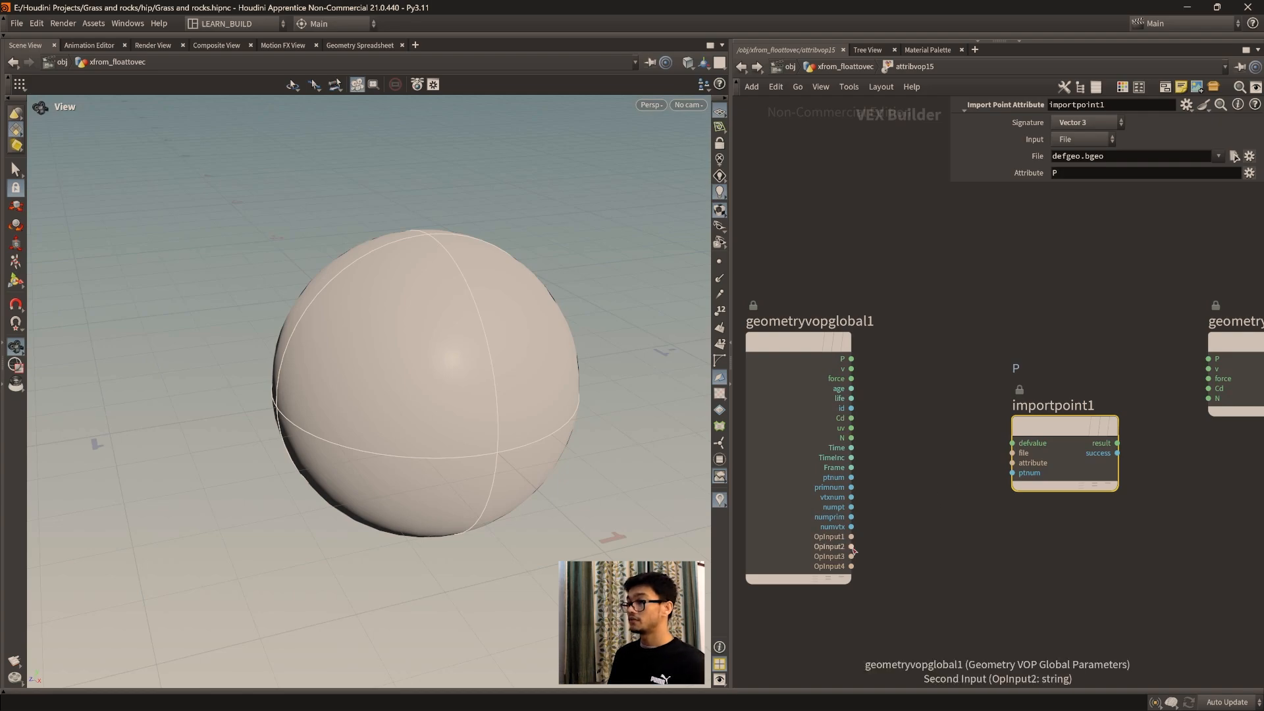
click(850, 547)
click(1012, 452)
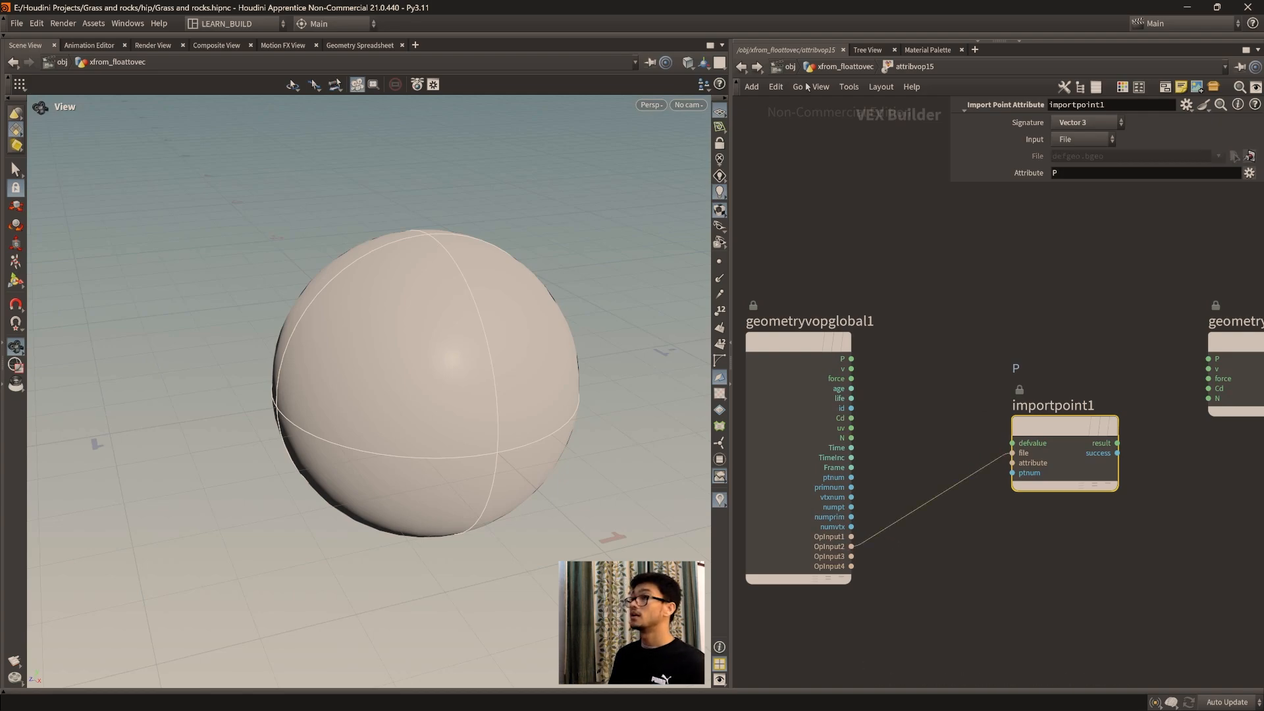
Step: Review the sphere feeding the second input, reopen the Attribute VOP, and move the import point node closer to the global parameters node
click(834, 67)
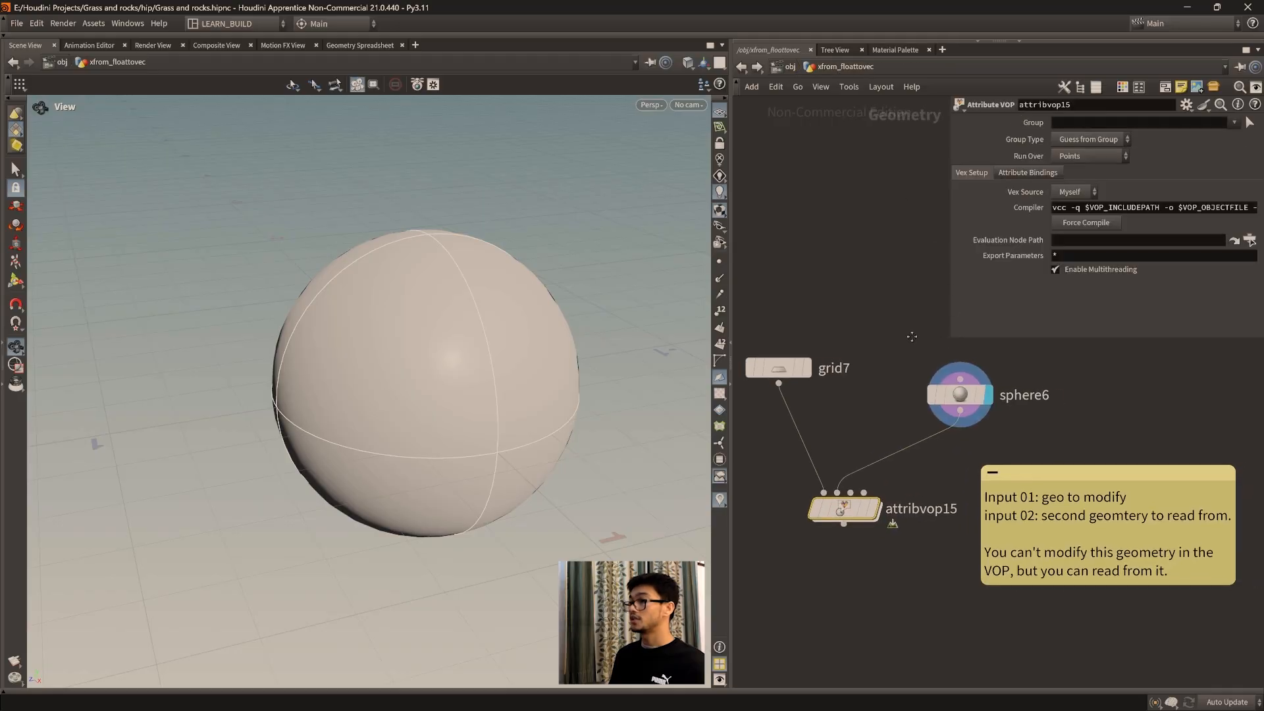
drag(963, 412, 966, 397)
double_click(848, 527)
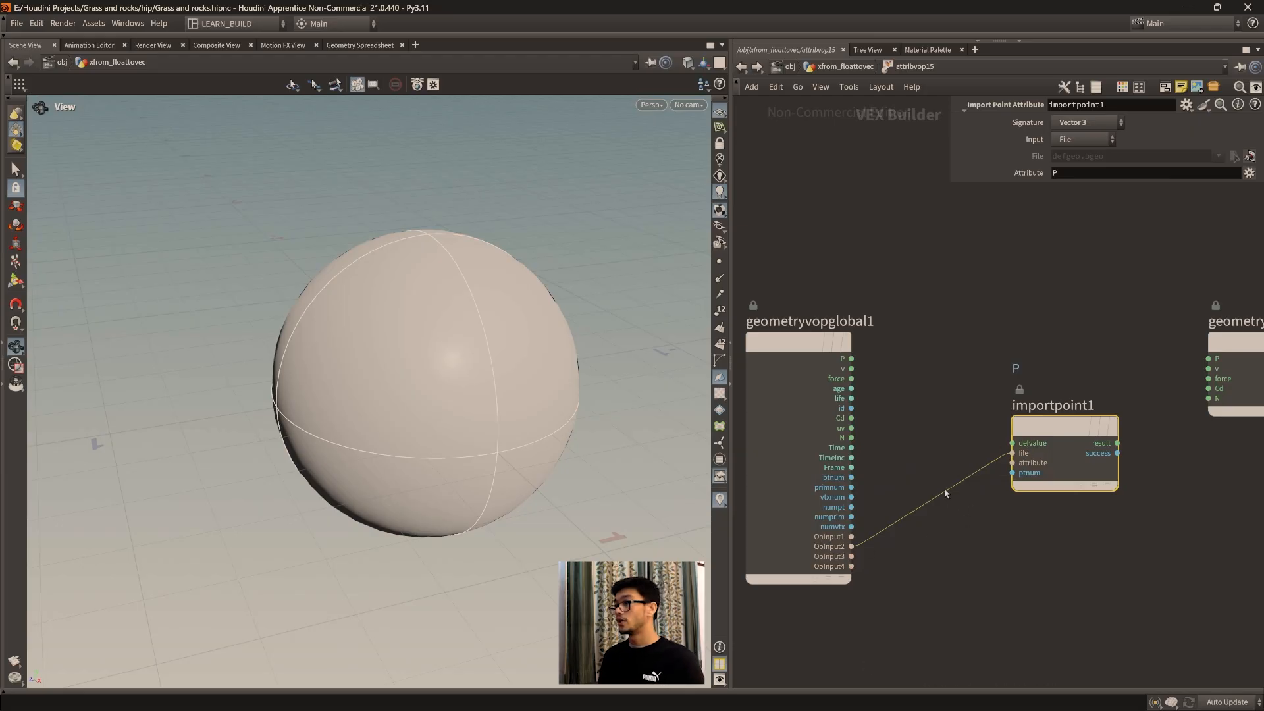
middle_drag(935, 414, 933, 432)
drag(1072, 470, 1054, 470)
middle_drag(1119, 641, 1121, 612)
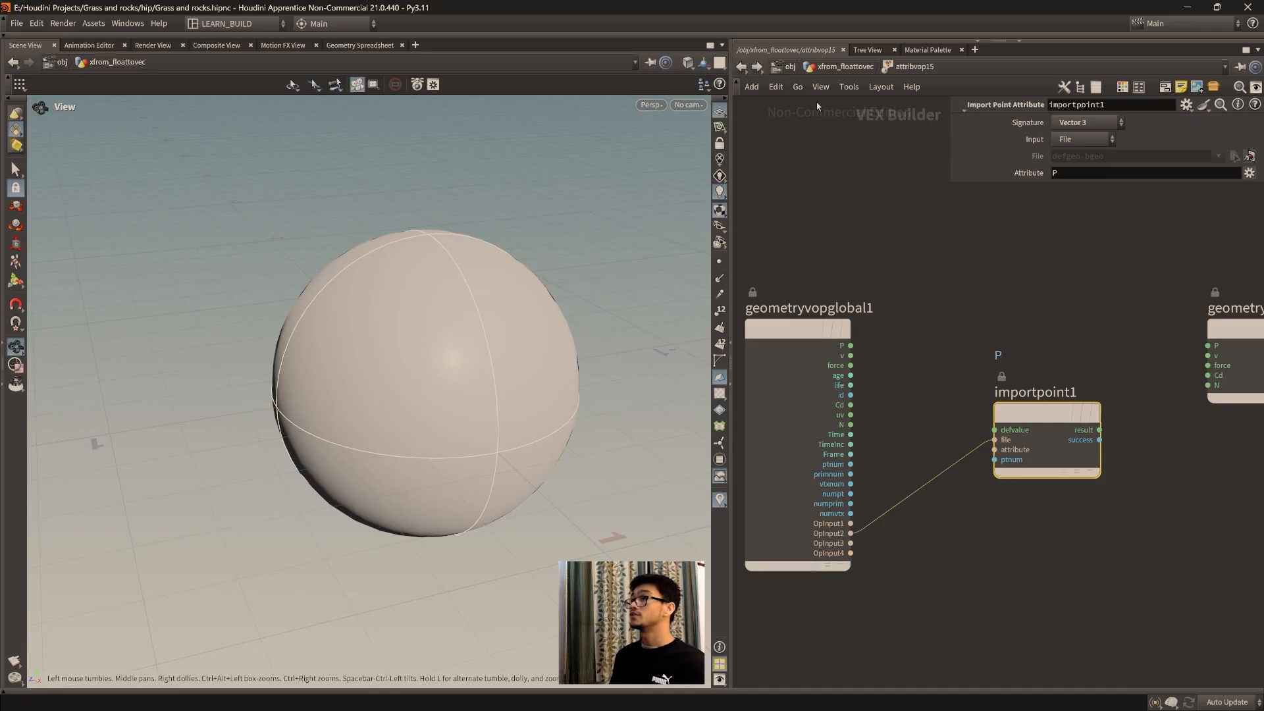
Step: Return to the geometry network and examine the sphere's point attributes in the Geometry Spreadsheet
click(834, 67)
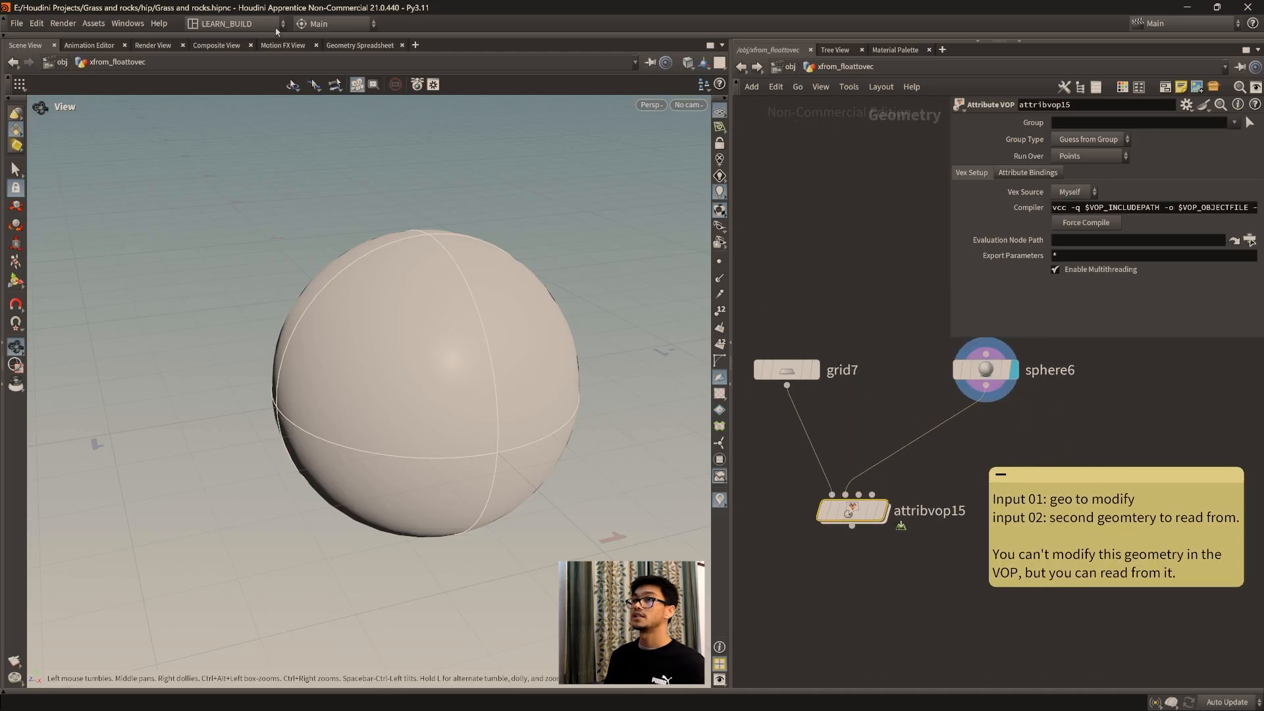
click(360, 44)
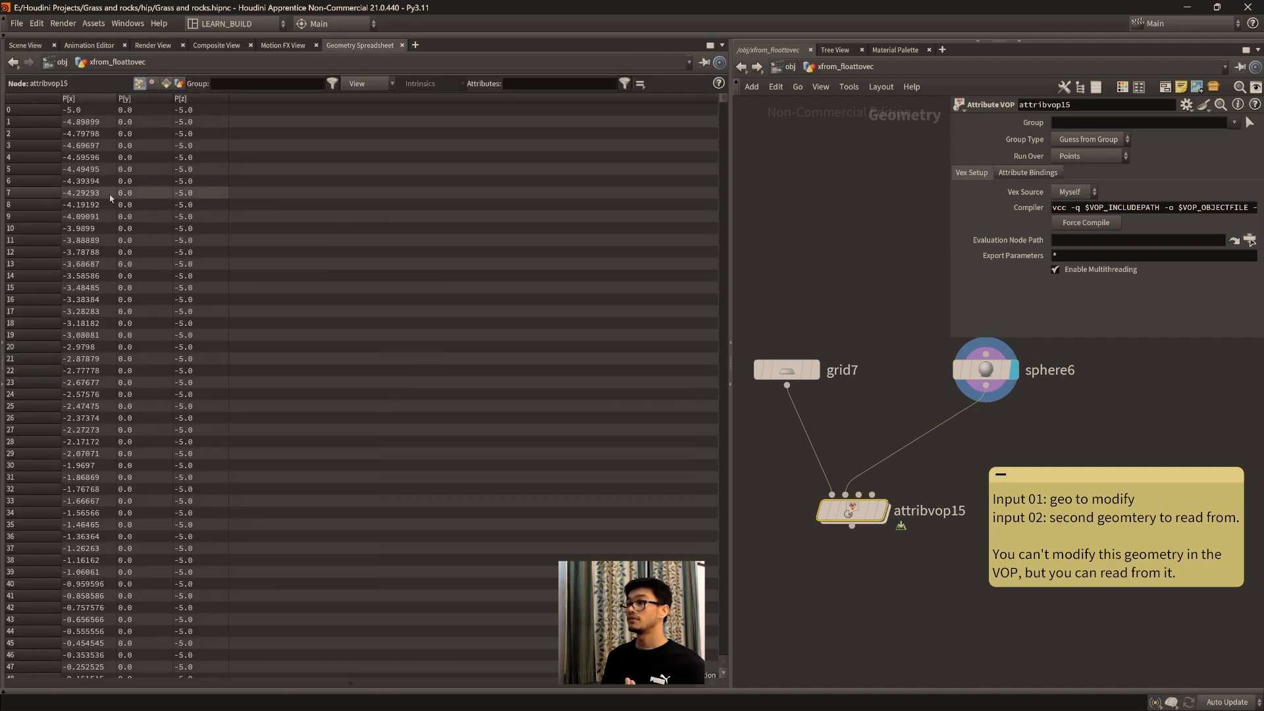
mouse_move(998, 377)
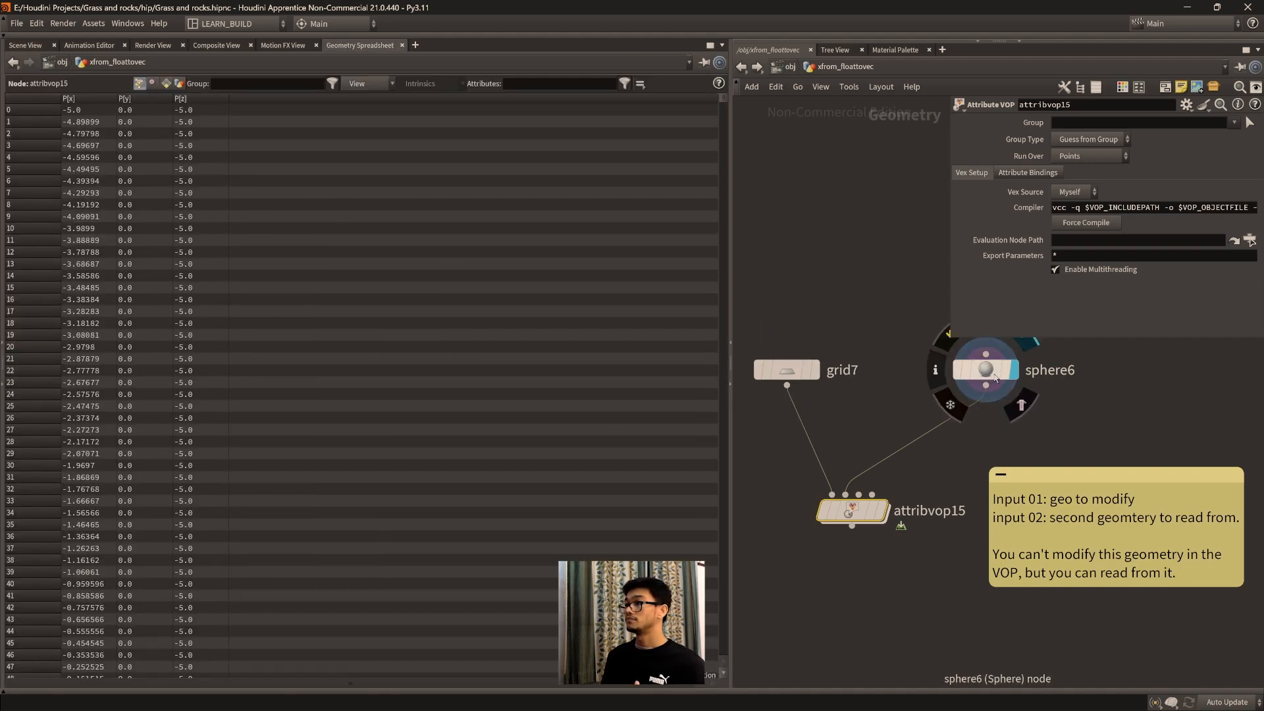
drag(998, 377, 996, 396)
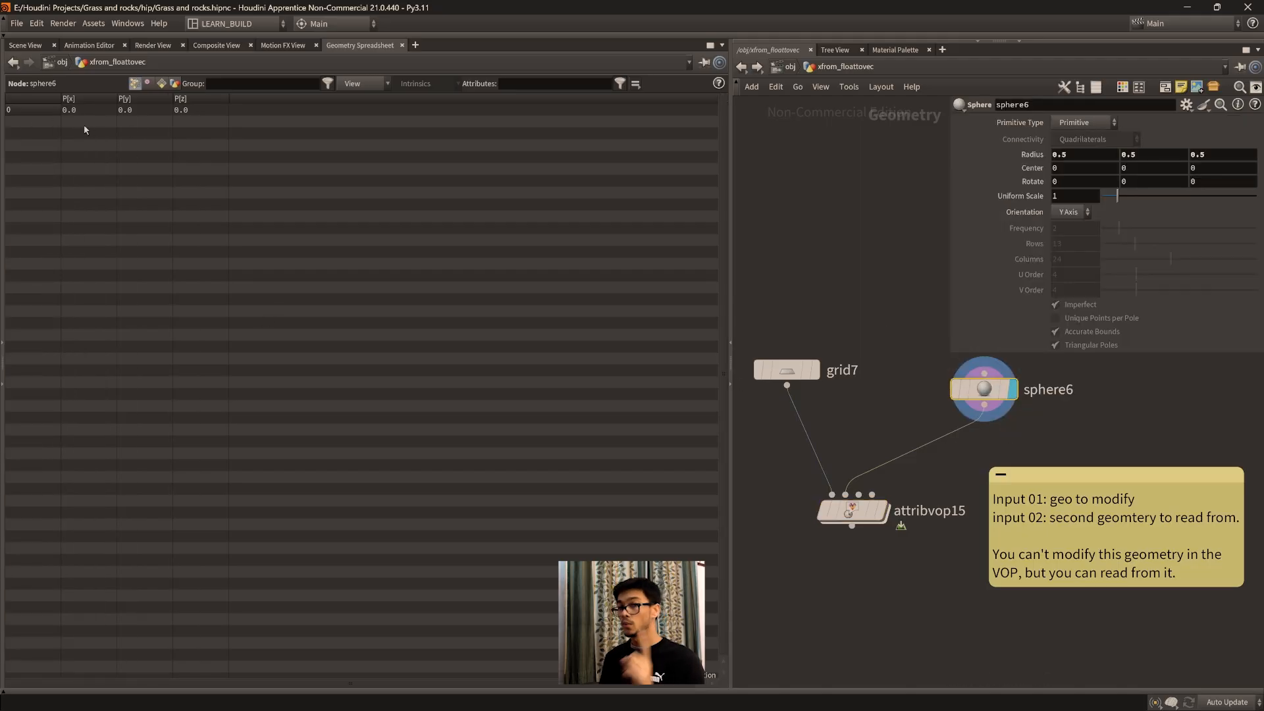
Step: Insert a Color node between the sphere and the Attribute VOP, and set it as the displayed node
key(Tab)
text(c)
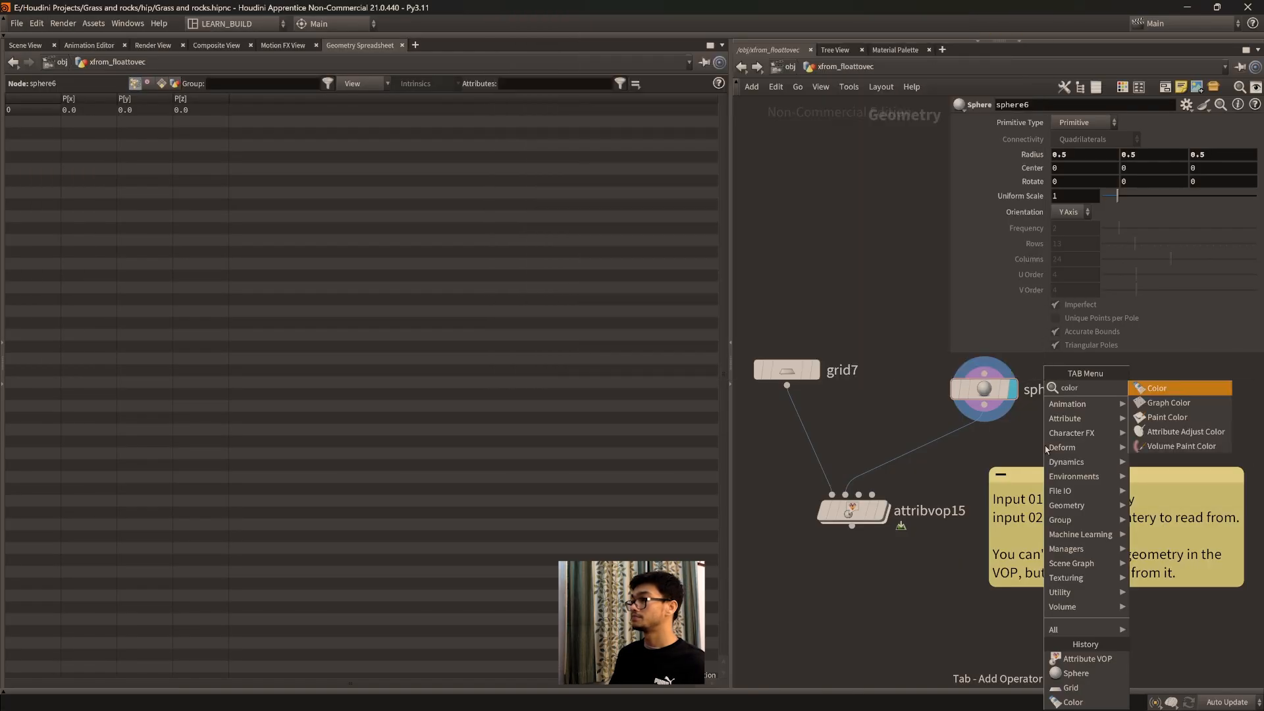
key(Return)
click(901, 444)
drag(903, 448, 925, 455)
click(960, 424)
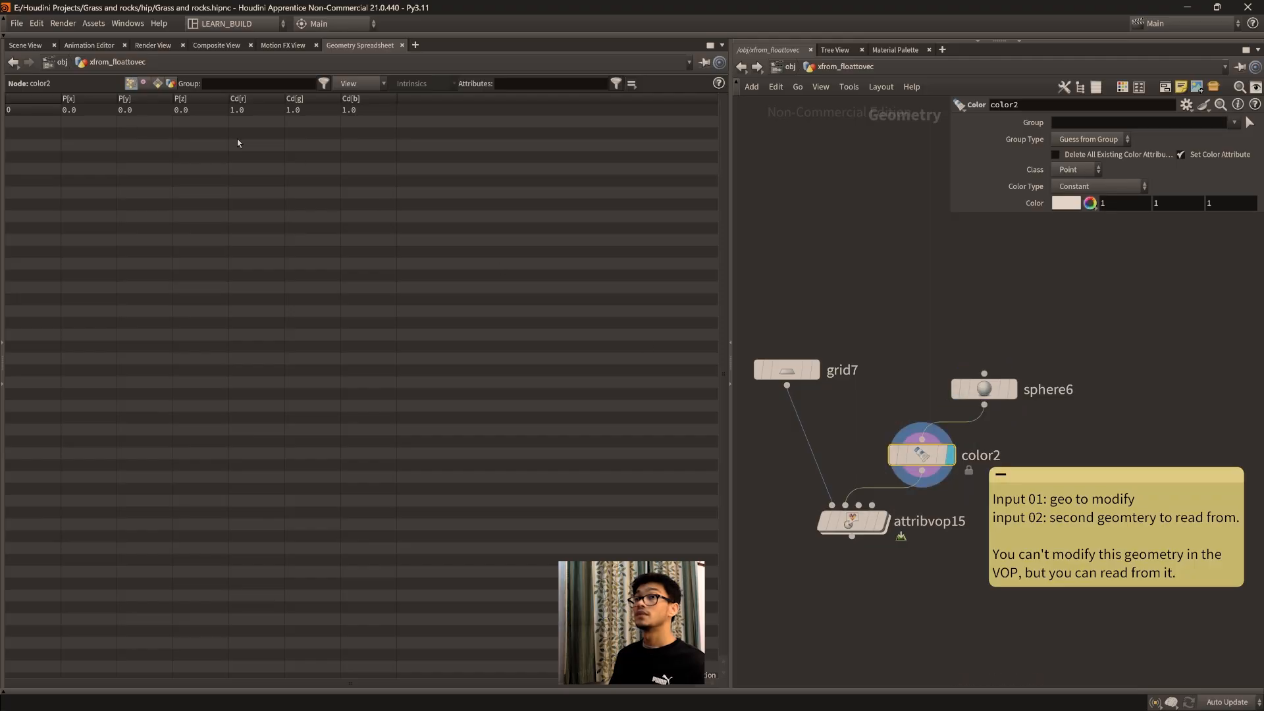
Step: Show the sphere in the Scene View and set the Color node's color to dark blue (0, 0, 0.5)
click(27, 45)
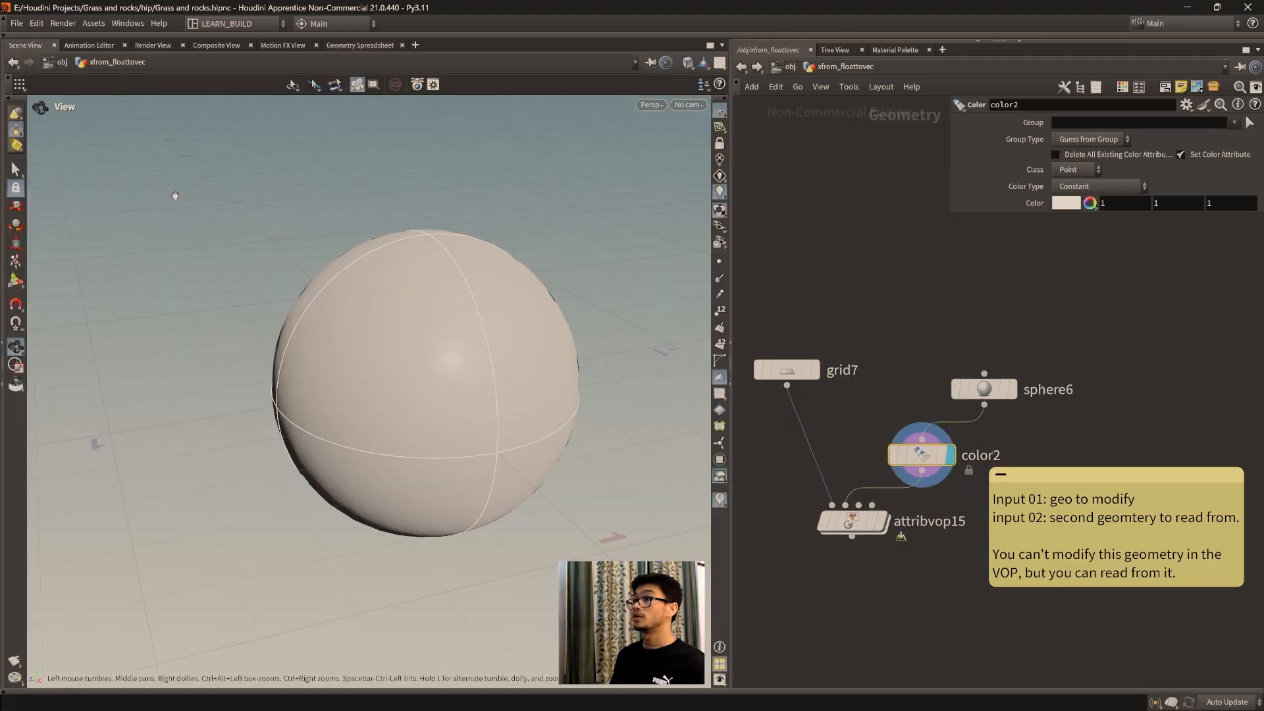
click(1063, 205)
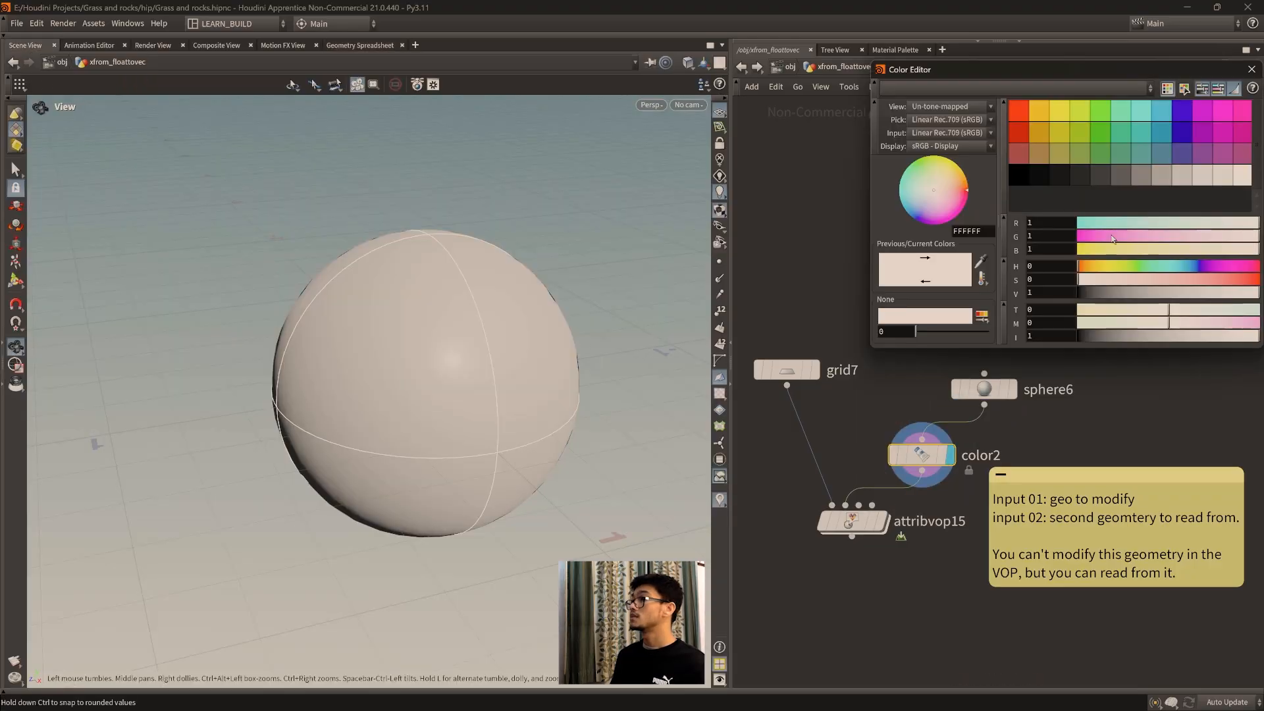
click(1185, 135)
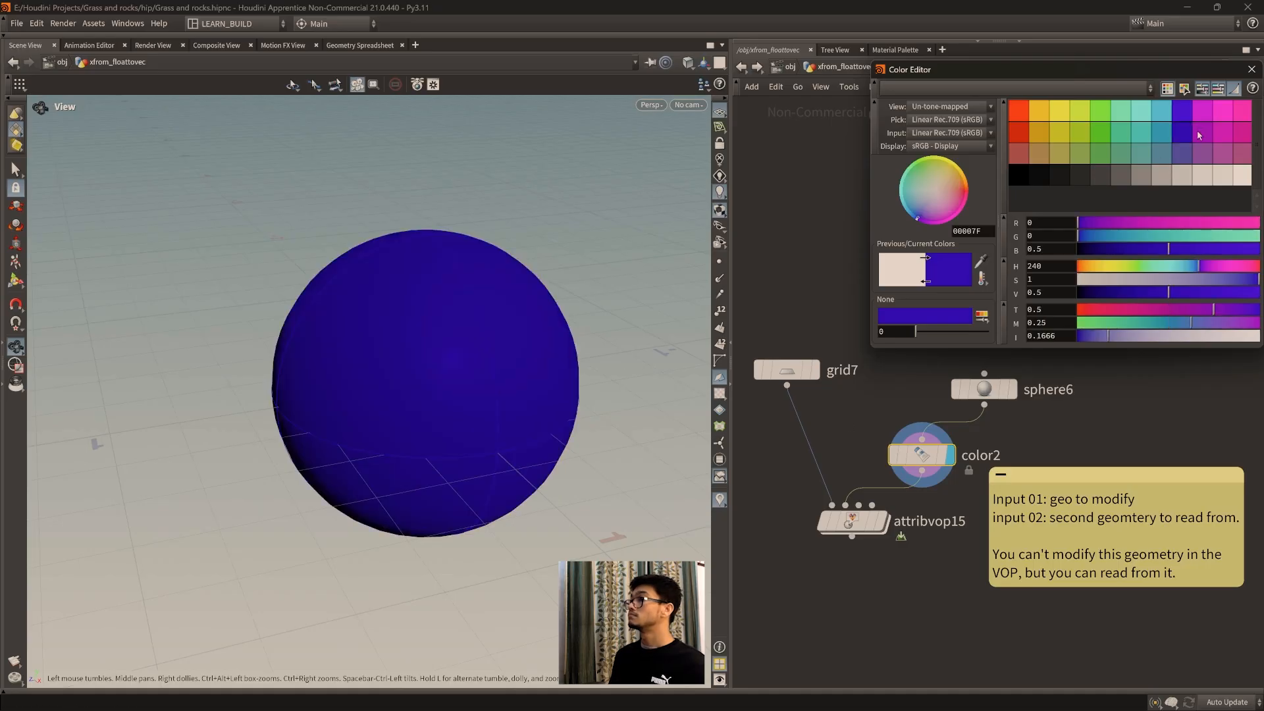
Step: Set the Color node's color to purple (0.25, 0, 0.5) and space the sphere and Color nodes farther above the Attribute VOP
click(1202, 137)
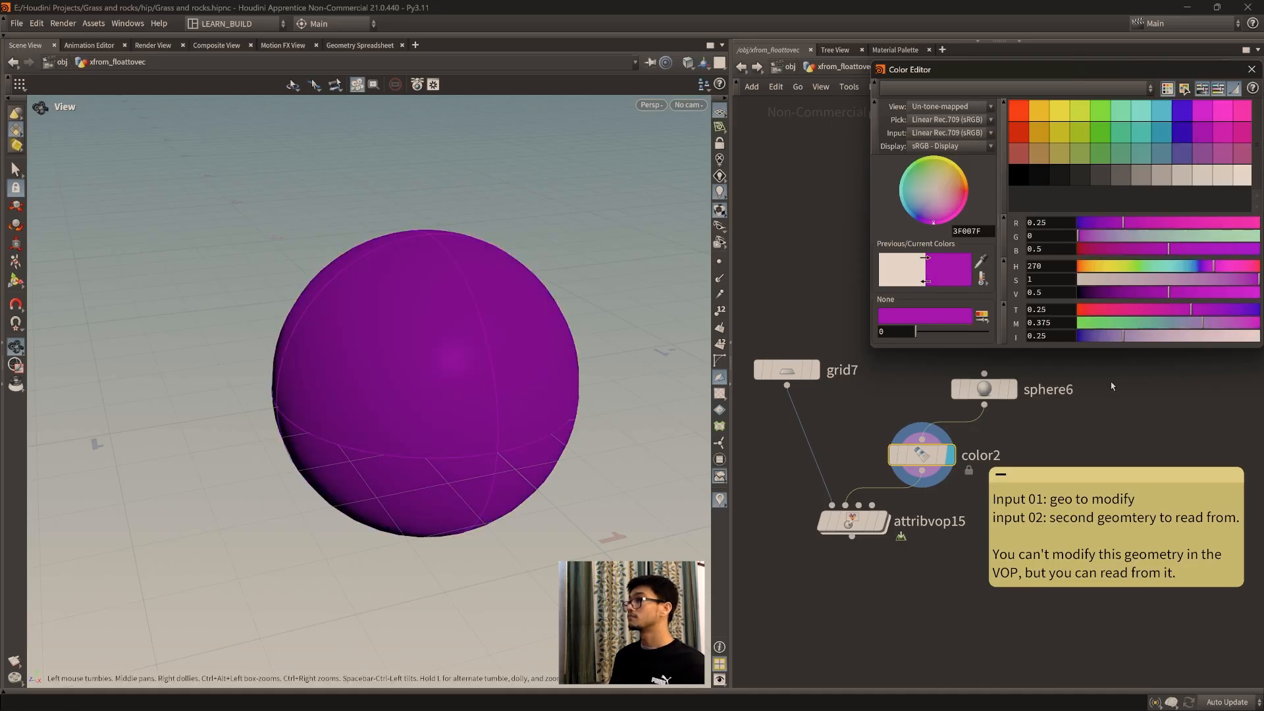
click(1251, 69)
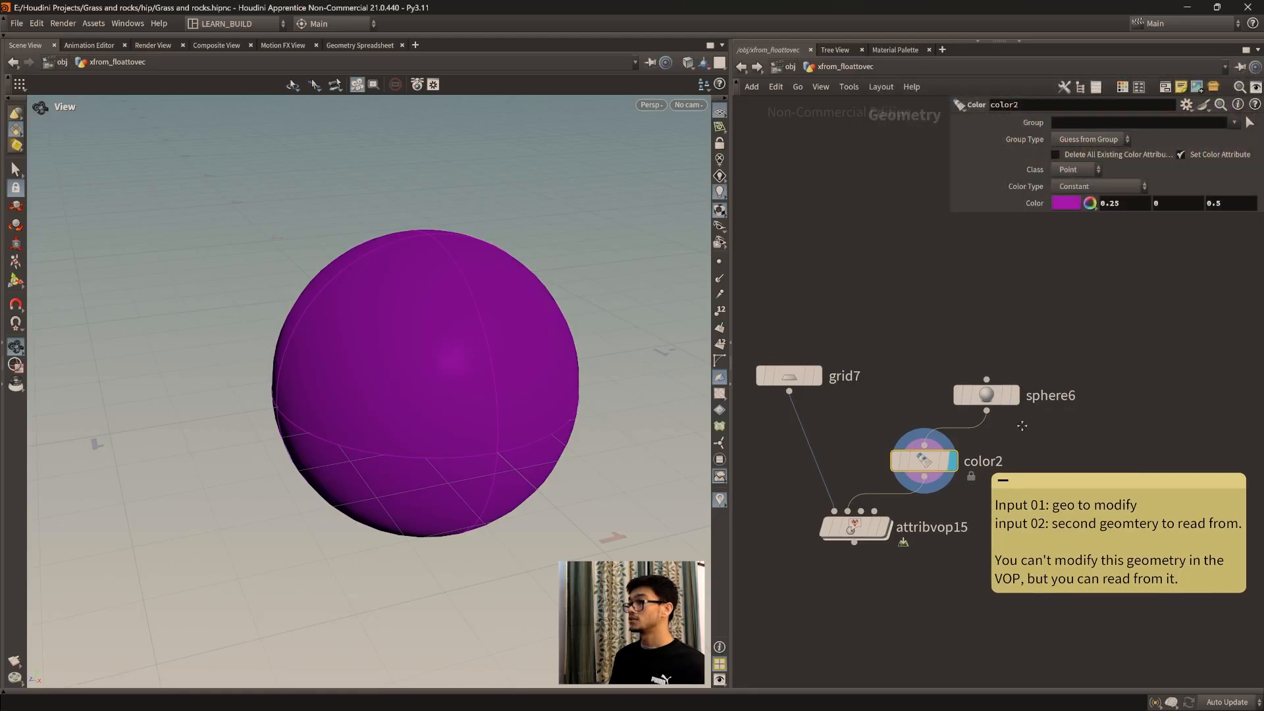
drag(1010, 392, 1017, 374)
drag(927, 463, 929, 447)
mouse_move(882, 526)
click(895, 499)
click(963, 411)
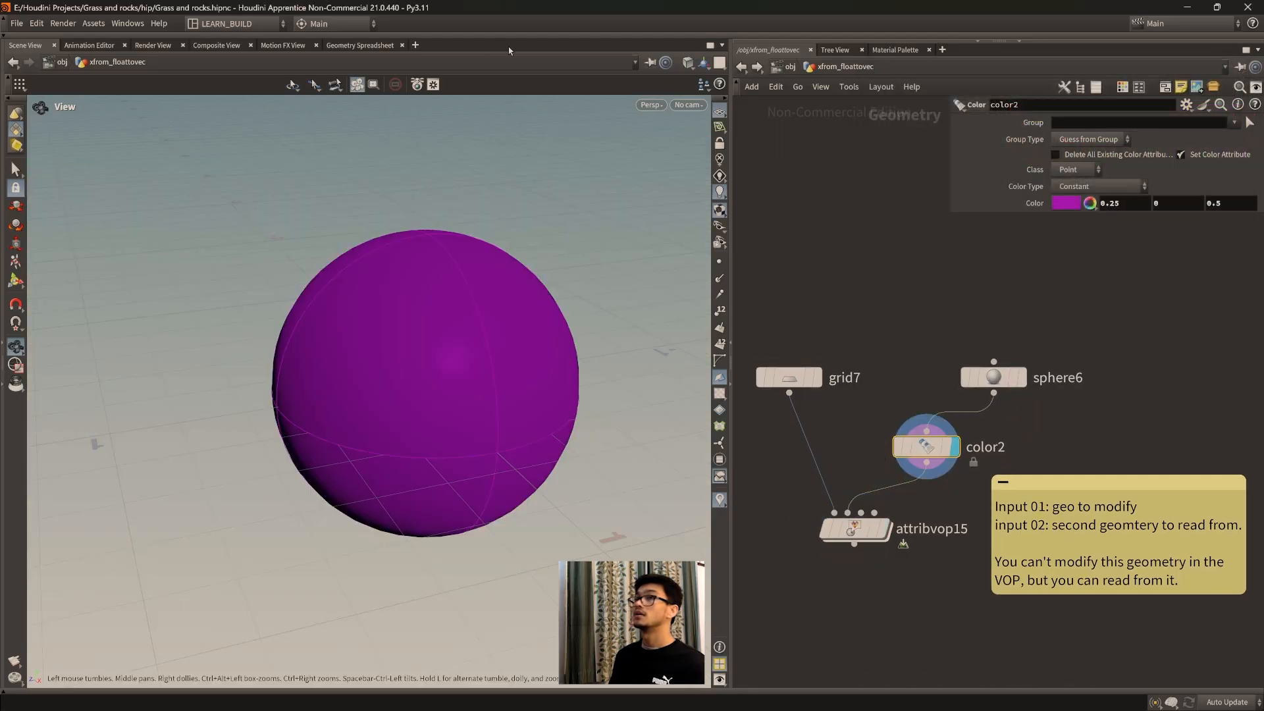
Step: Check the Color node's point Cd values in the Geometry Spreadsheet, then return to the Scene View
click(360, 46)
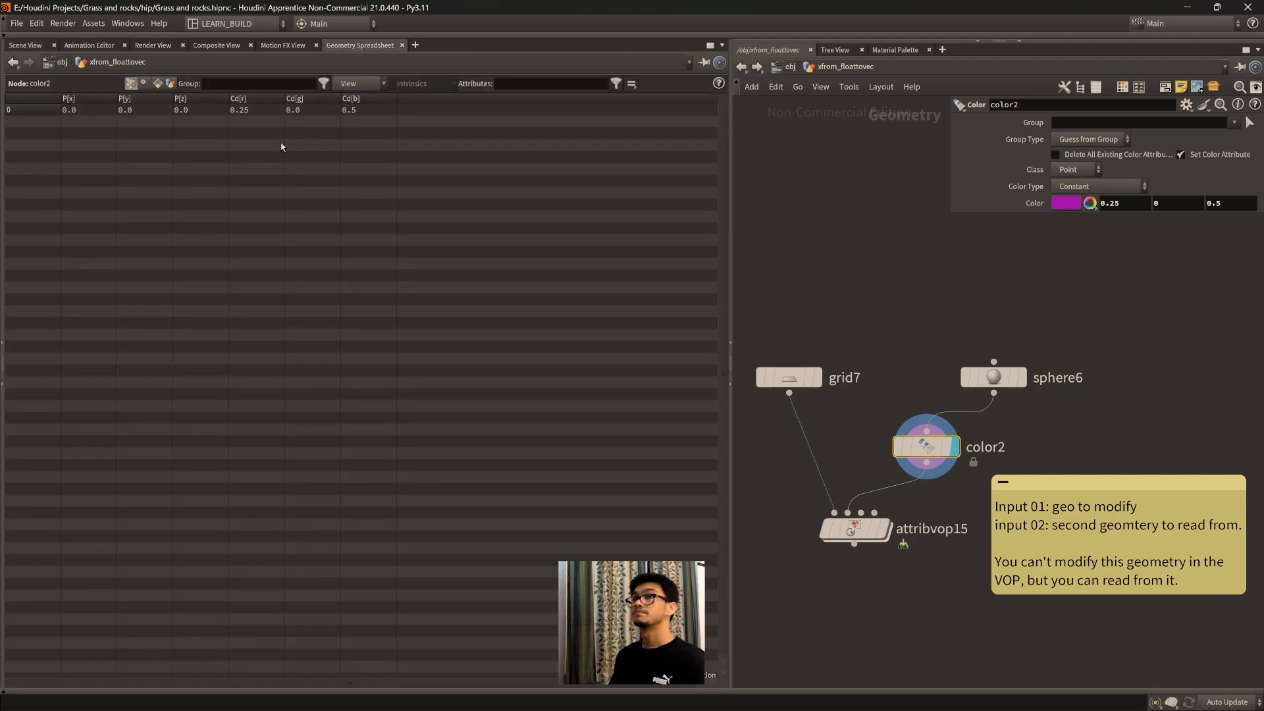
click(25, 44)
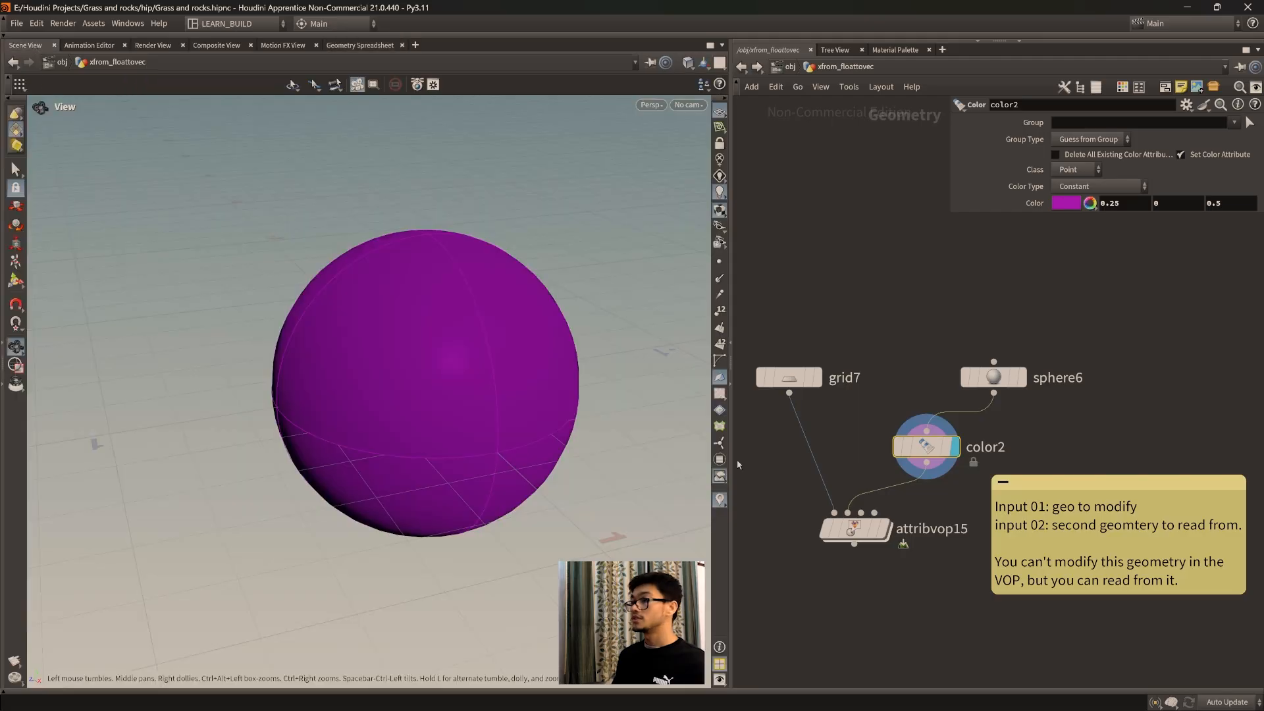
Step: Inside the Attribute VOP, connect the import point node's result to the output's Cd and reposition the node between globals and output
double_click(854, 529)
middle_drag(939, 592, 921, 609)
drag(1017, 444, 1173, 400)
key(y)
drag(1128, 465, 1173, 410)
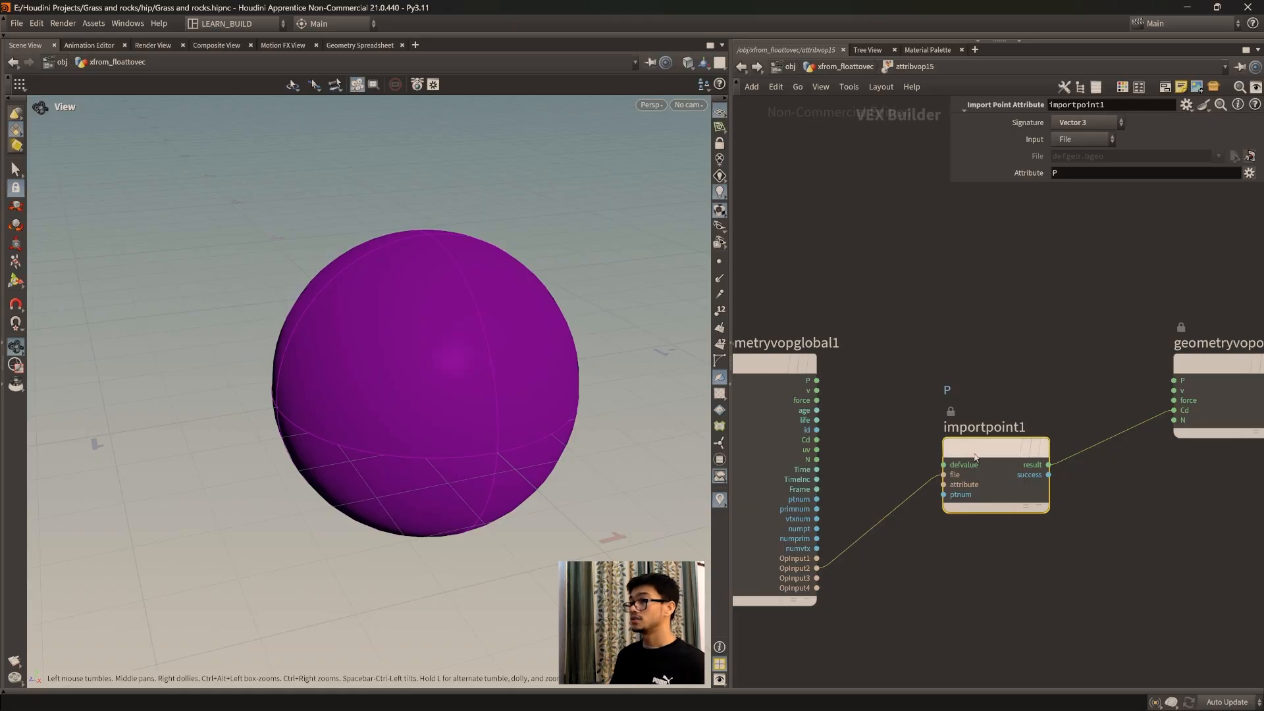
drag(995, 447, 1021, 482)
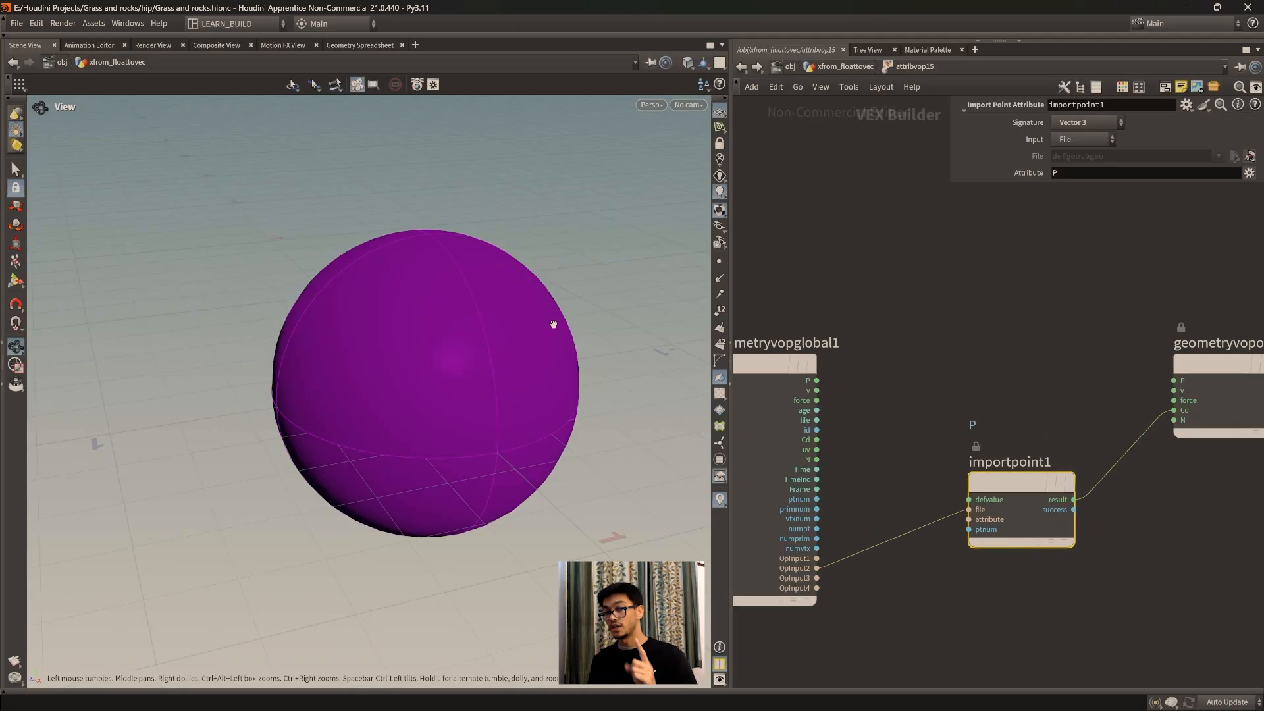
drag(1002, 543, 986, 526)
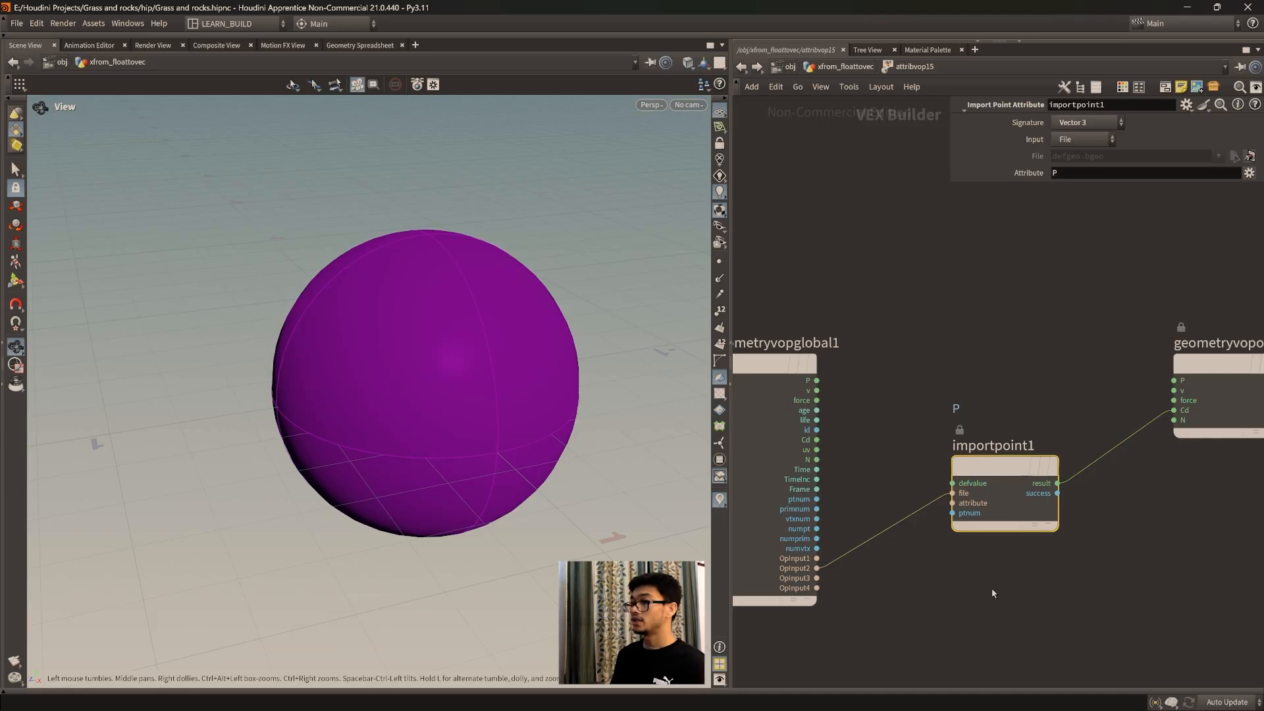
Step: Return to the geometry network, display the Attribute VOP, and frame the whole grid in the viewport
drag(380, 390, 474, 438)
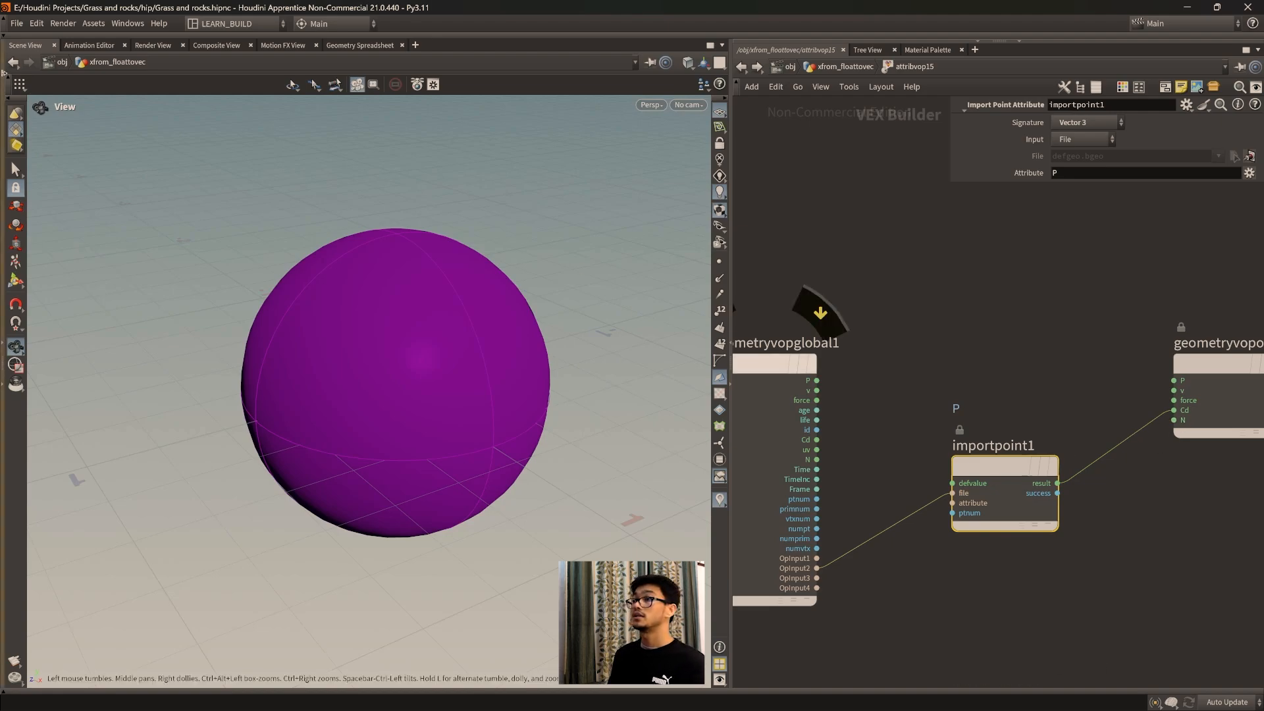
scroll(559, 310, down, 1)
click(844, 68)
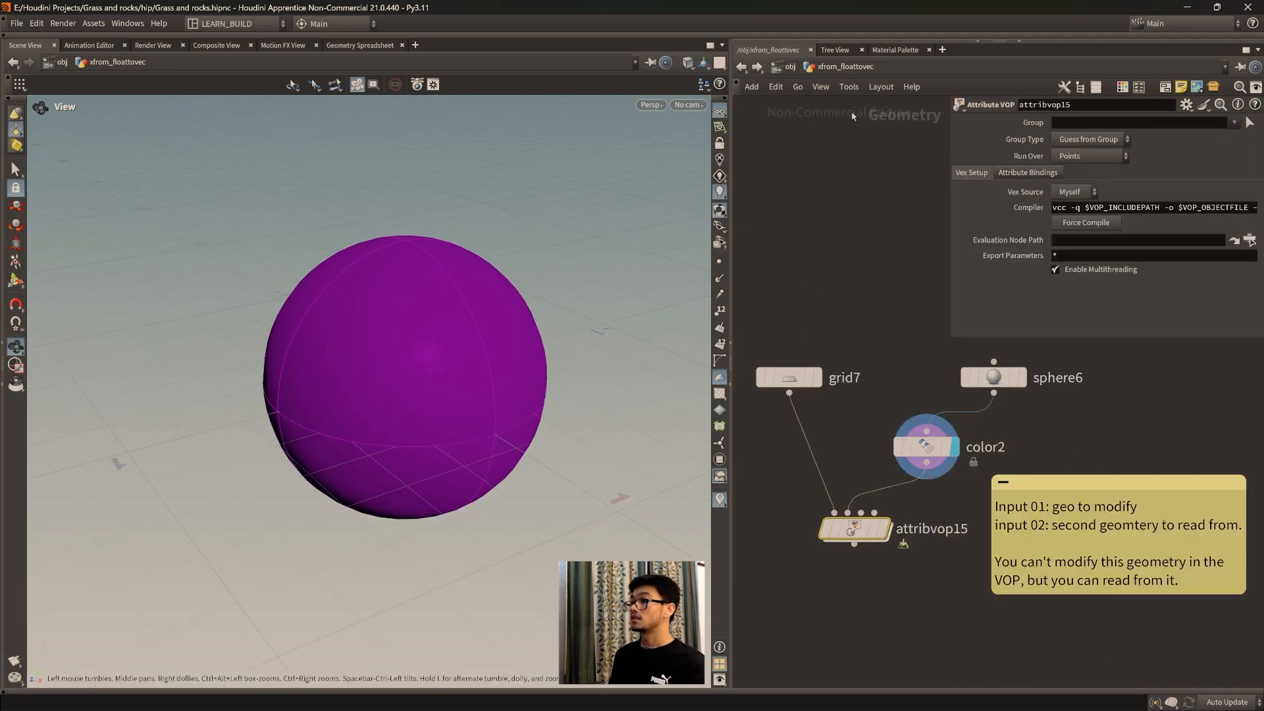
click(892, 492)
scroll(460, 444, down, 4)
middle_drag(477, 447, 426, 395)
scroll(435, 415, down, 5)
mouse_move(449, 440)
mouse_down()
mouse_move(404, 474)
mouse_move(460, 437)
mouse_up()
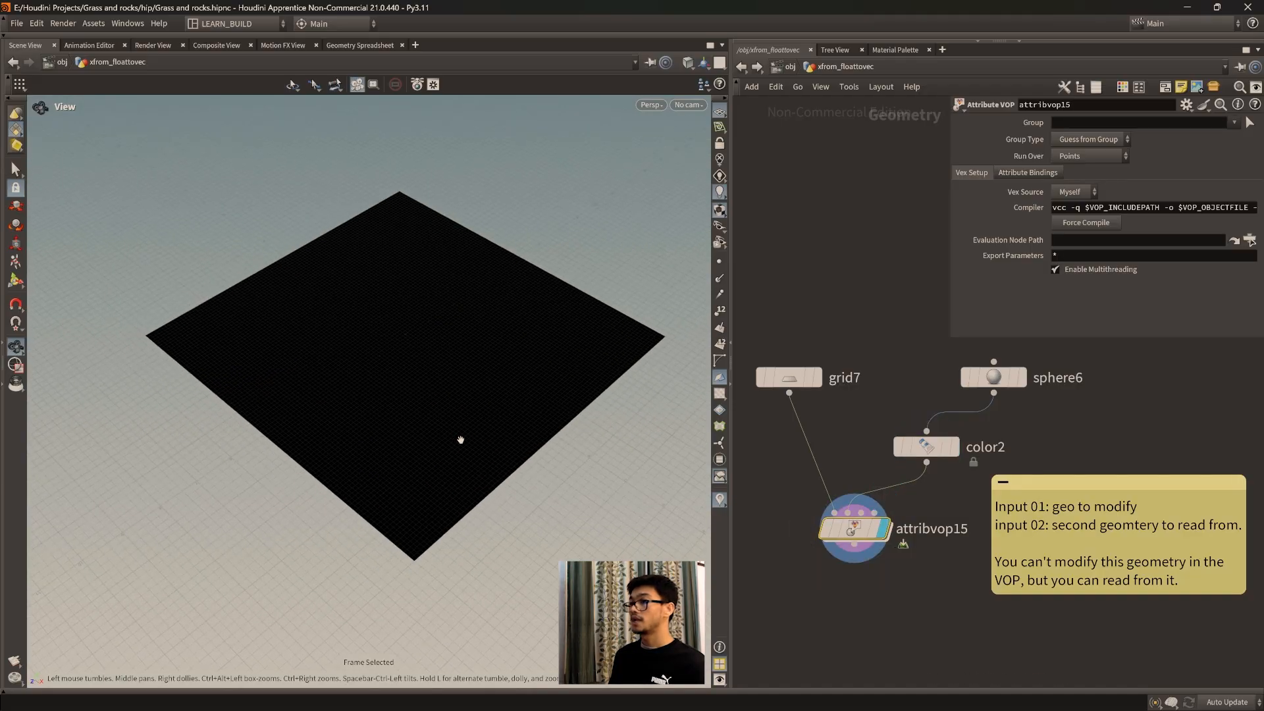
Step: Inside the Attribute VOP, add a Constant node and wire its value into the import point node's ptnum input
double_click(854, 534)
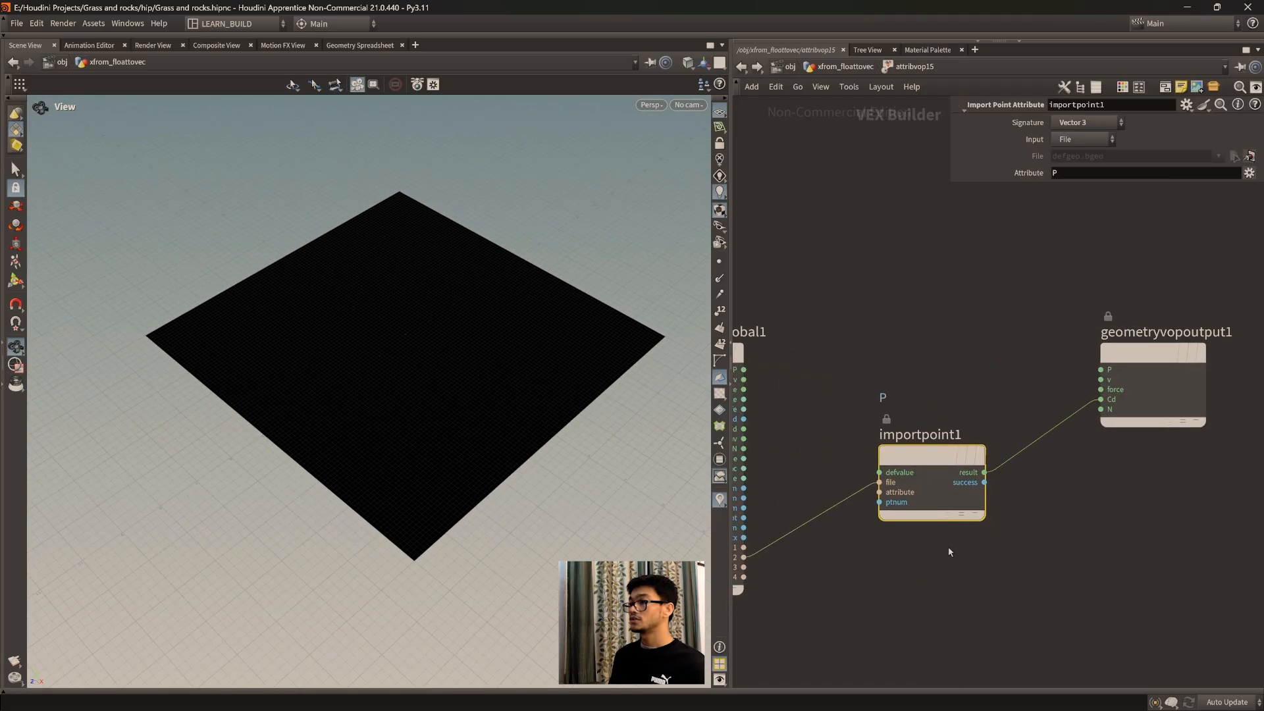
middle_drag(948, 547, 987, 516)
drag(982, 449, 985, 466)
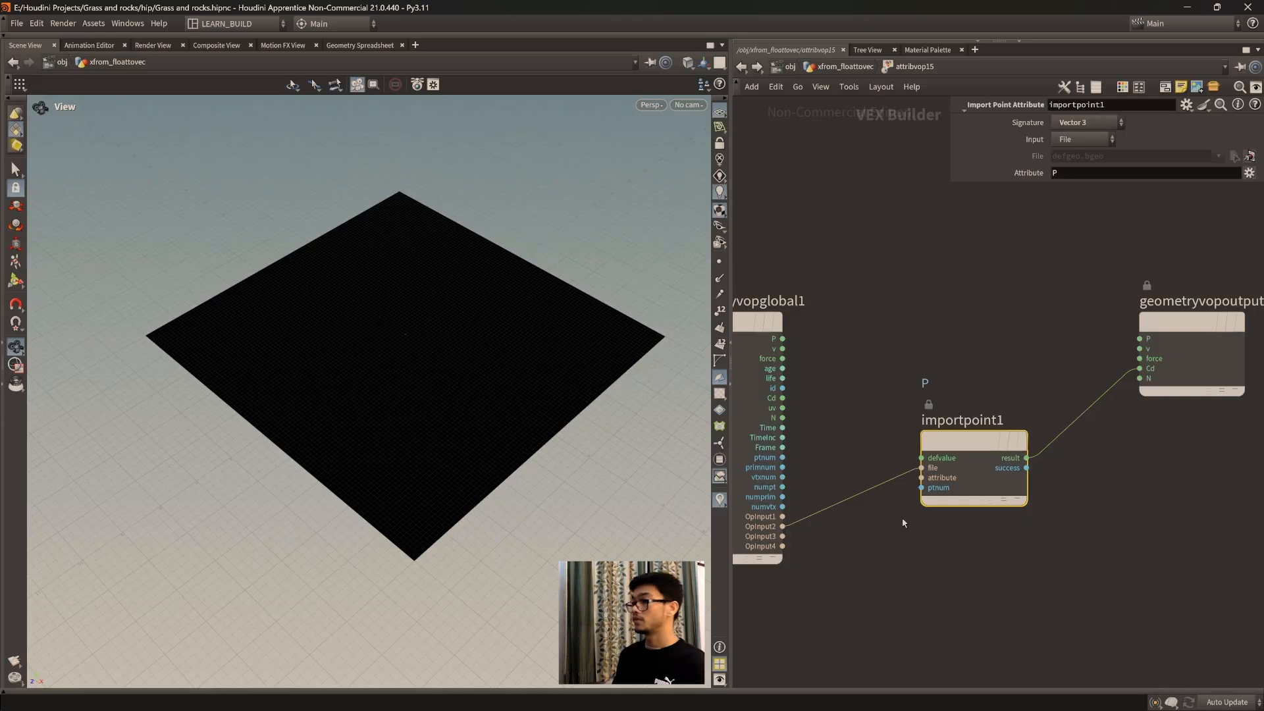
key(Tab)
text(cons)
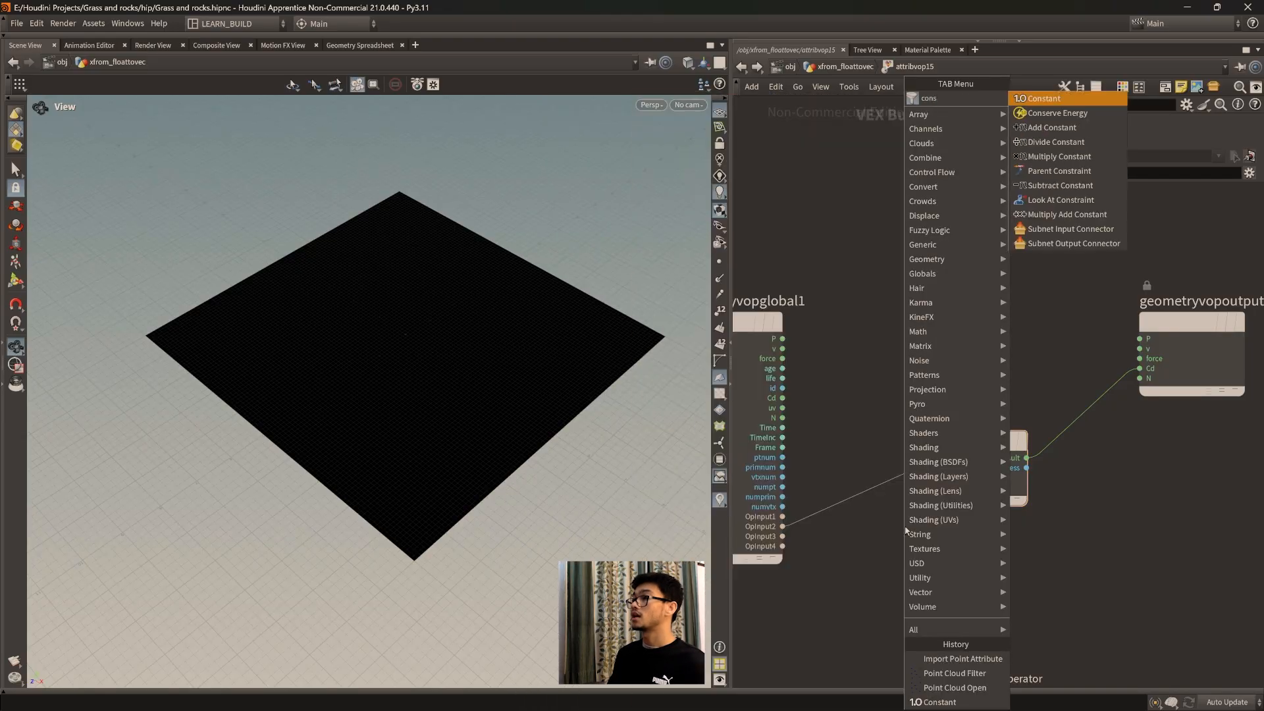
key(Return)
click(905, 556)
drag(973, 375, 975, 348)
drag(902, 553, 985, 504)
click(1039, 520)
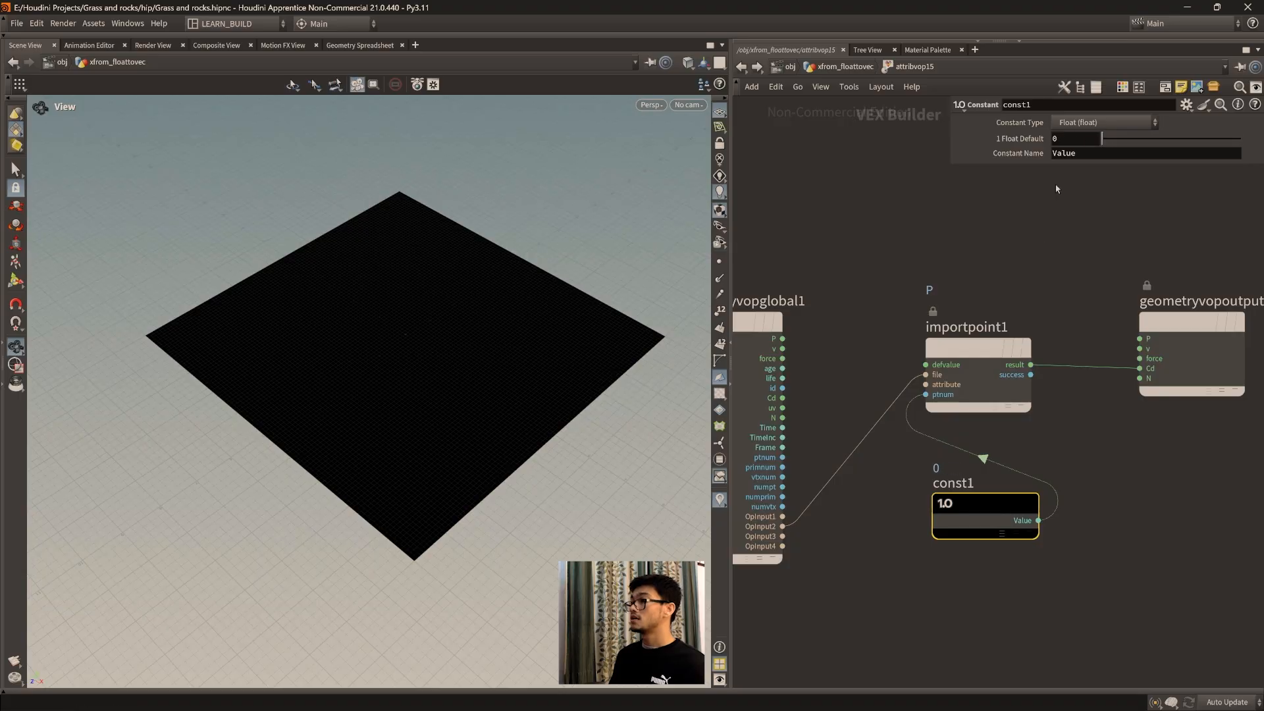
Step: Set the import point node's attribute to Cd and move the Constant node closer beneath it
click(981, 383)
double_click(1053, 174)
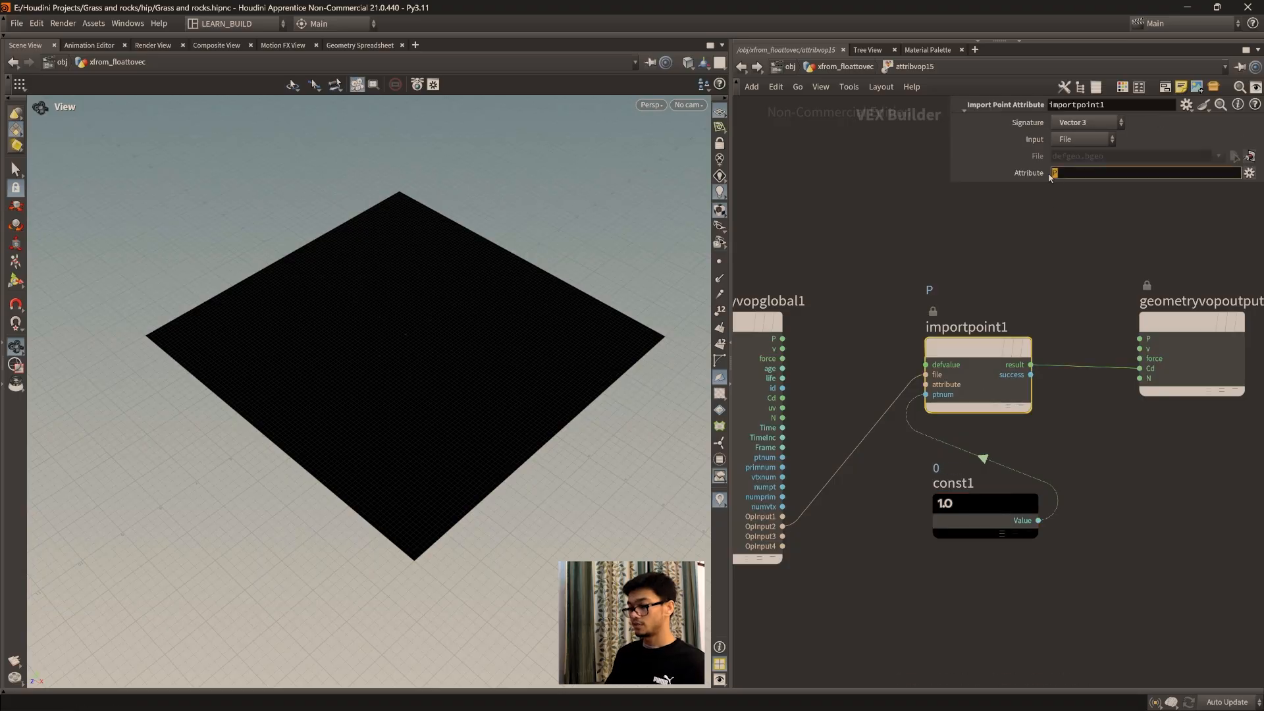
text(Cd)
key(Return)
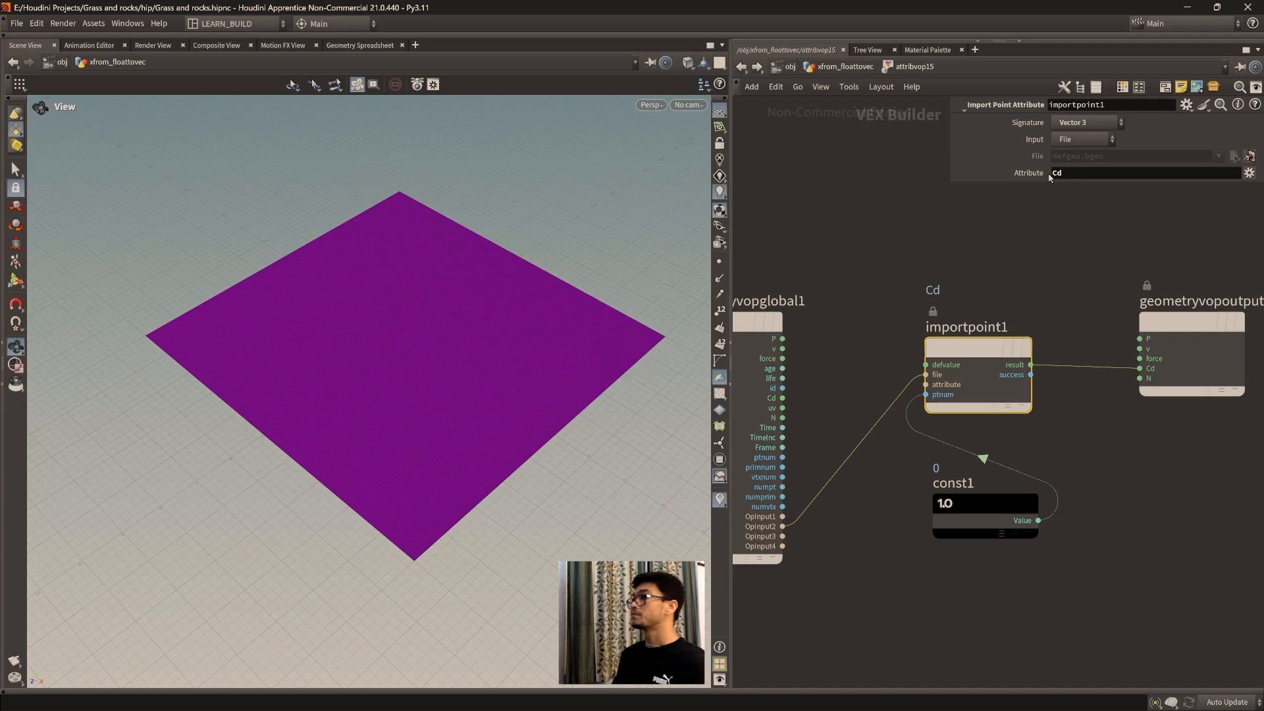
drag(985, 510, 969, 499)
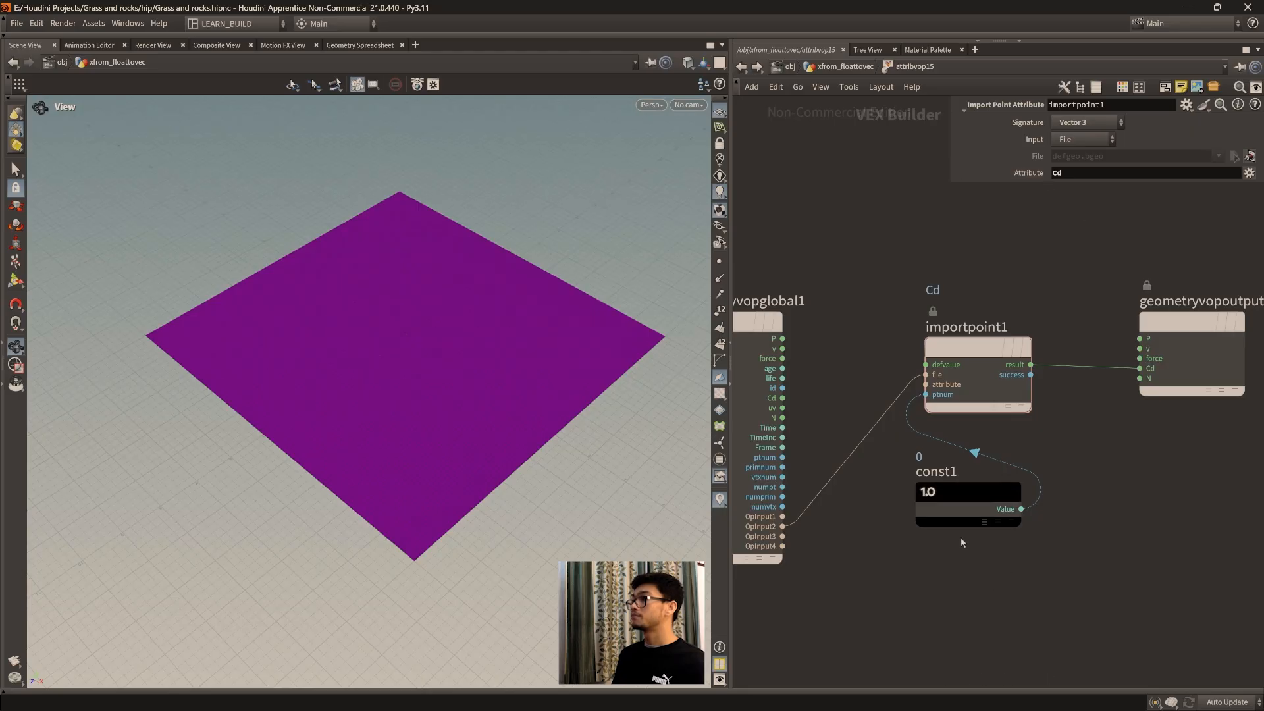
Step: Try 1 as the Constant node's float default, then set it back to 0
click(964, 507)
drag(1107, 139, 1240, 140)
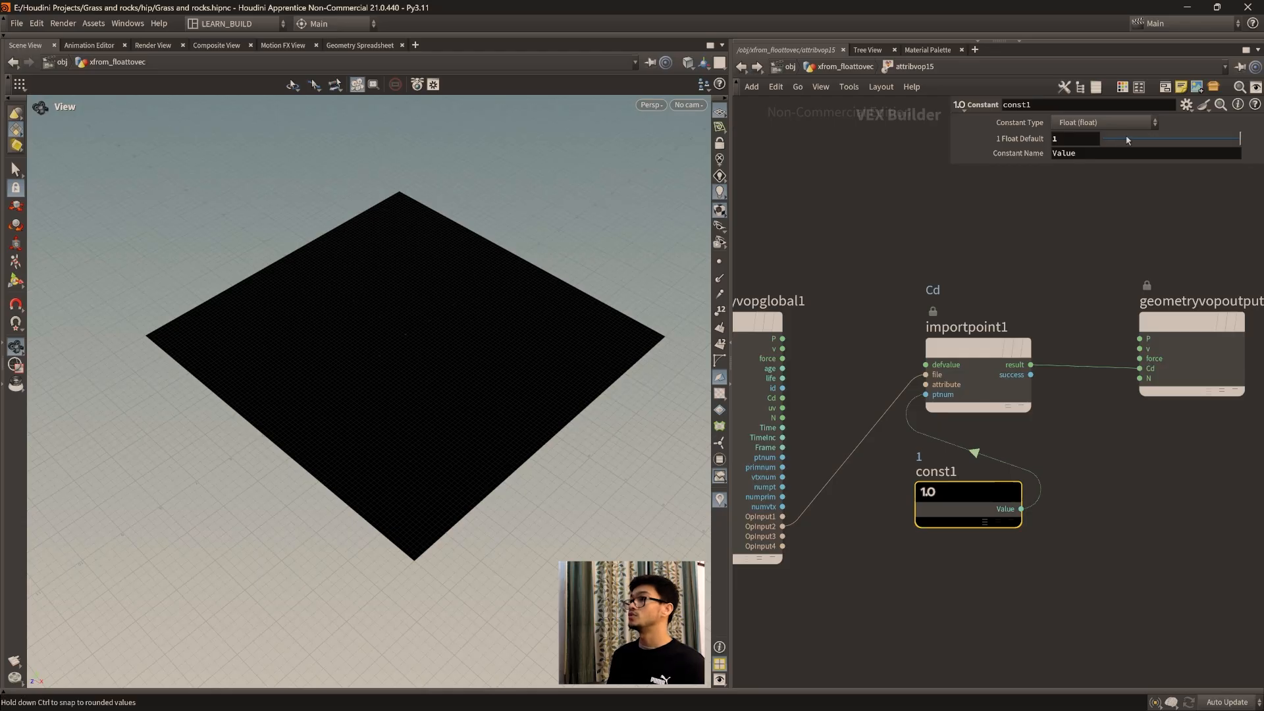
drag(1131, 140, 1099, 139)
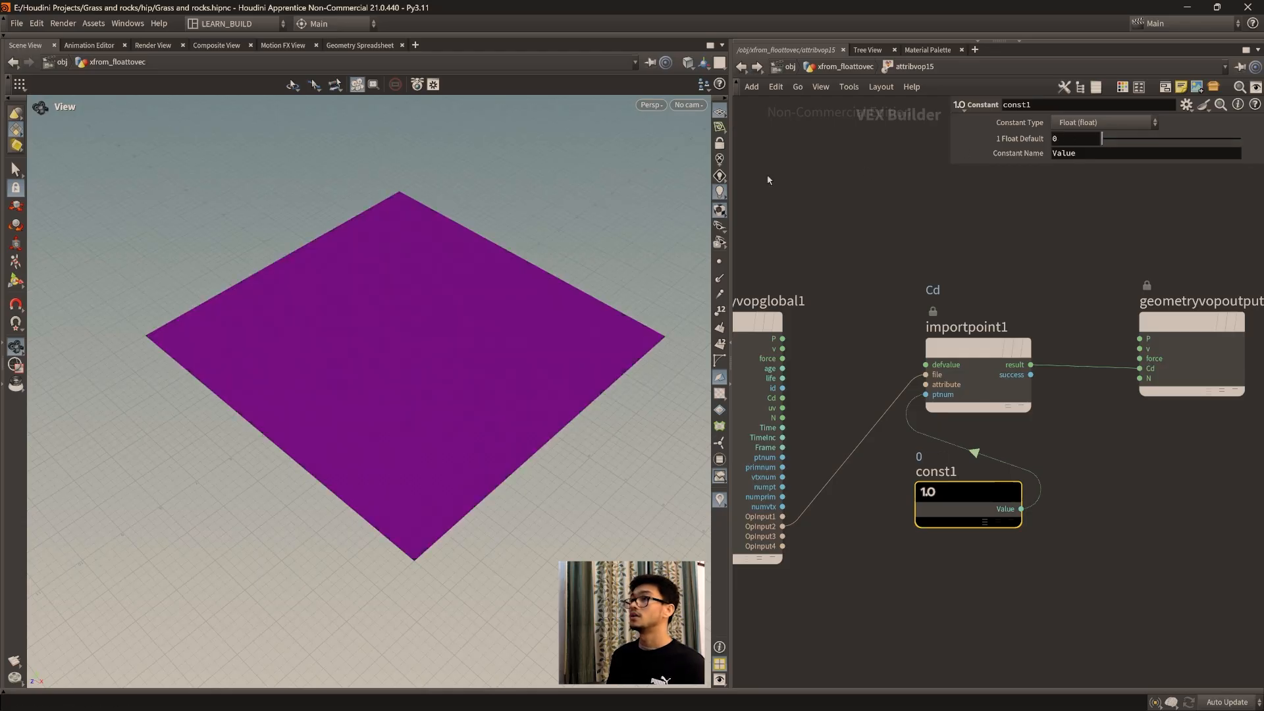
Step: Return to the geometry network, display the sphere, and examine its points in the Geometry Spreadsheet
scroll(462, 311, up, 3)
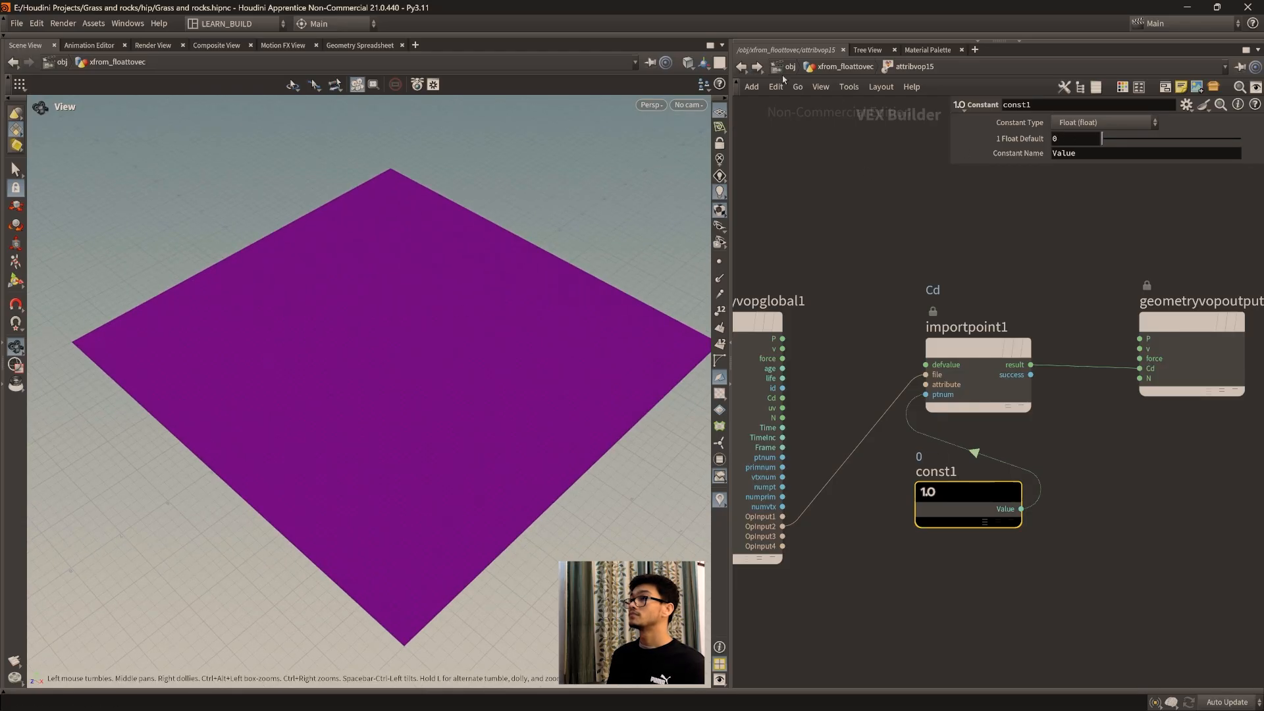
click(845, 66)
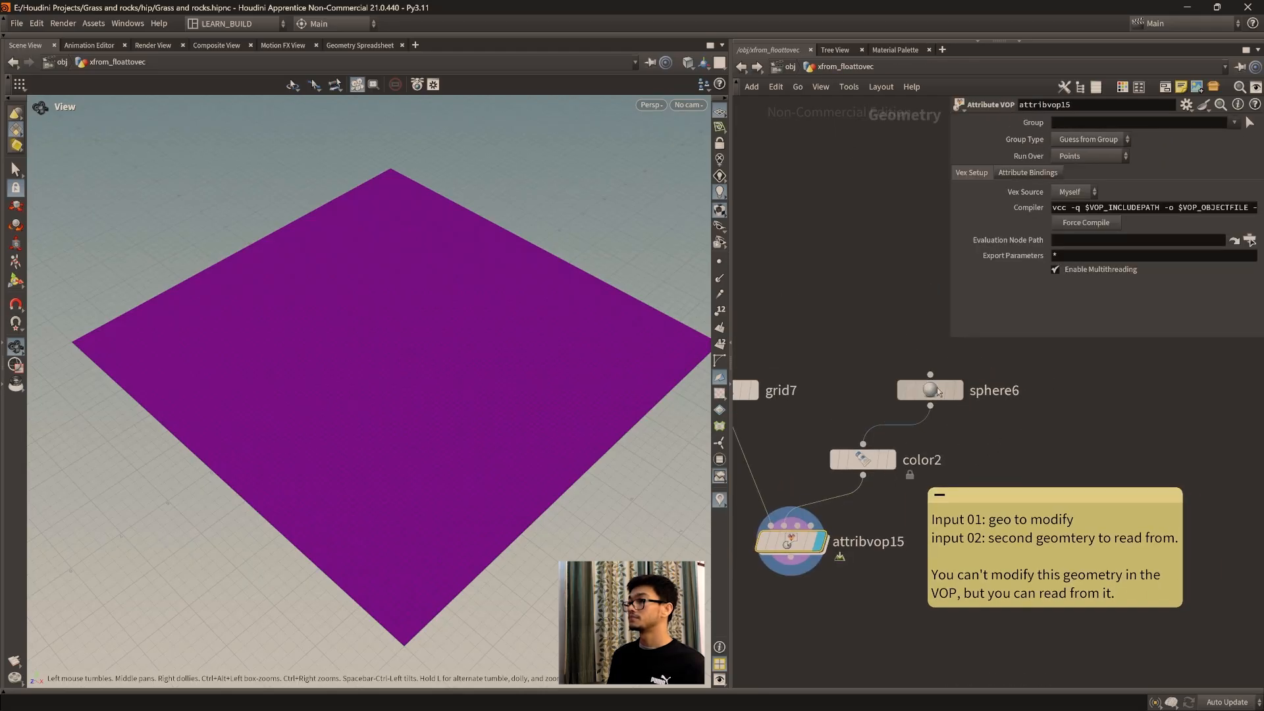
right_click(939, 392)
key(Escape)
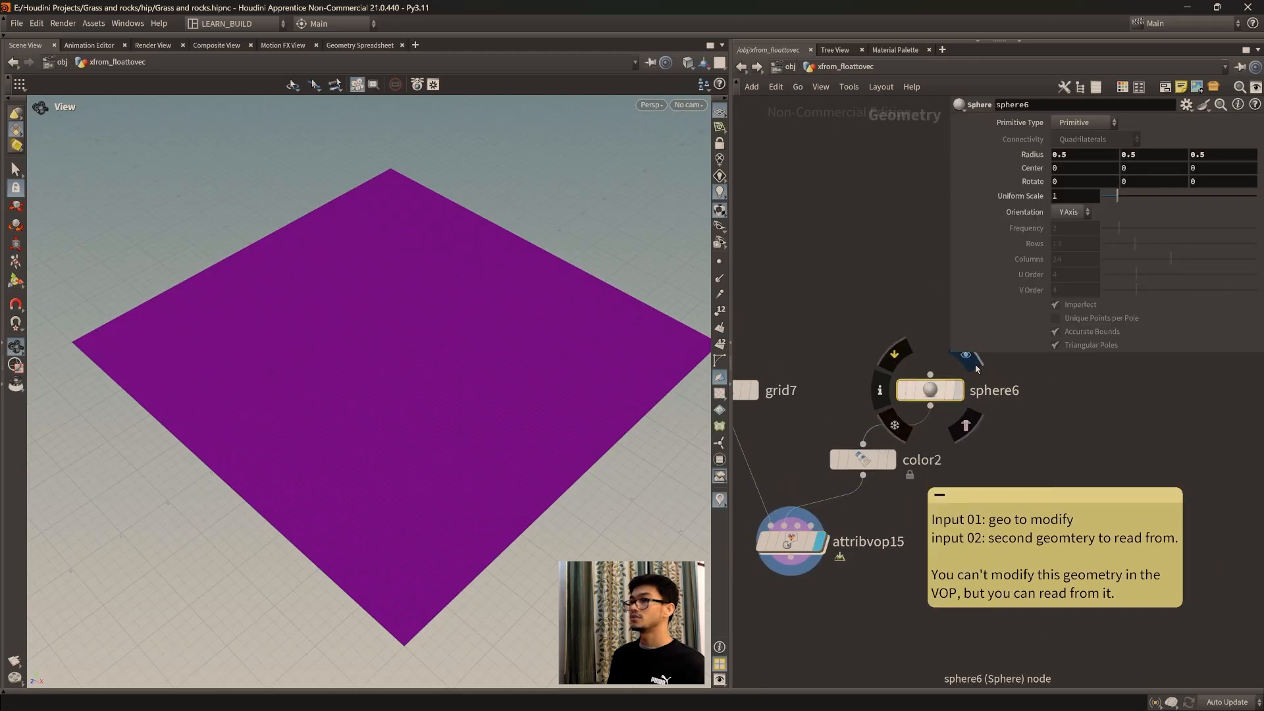
click(968, 357)
key(f)
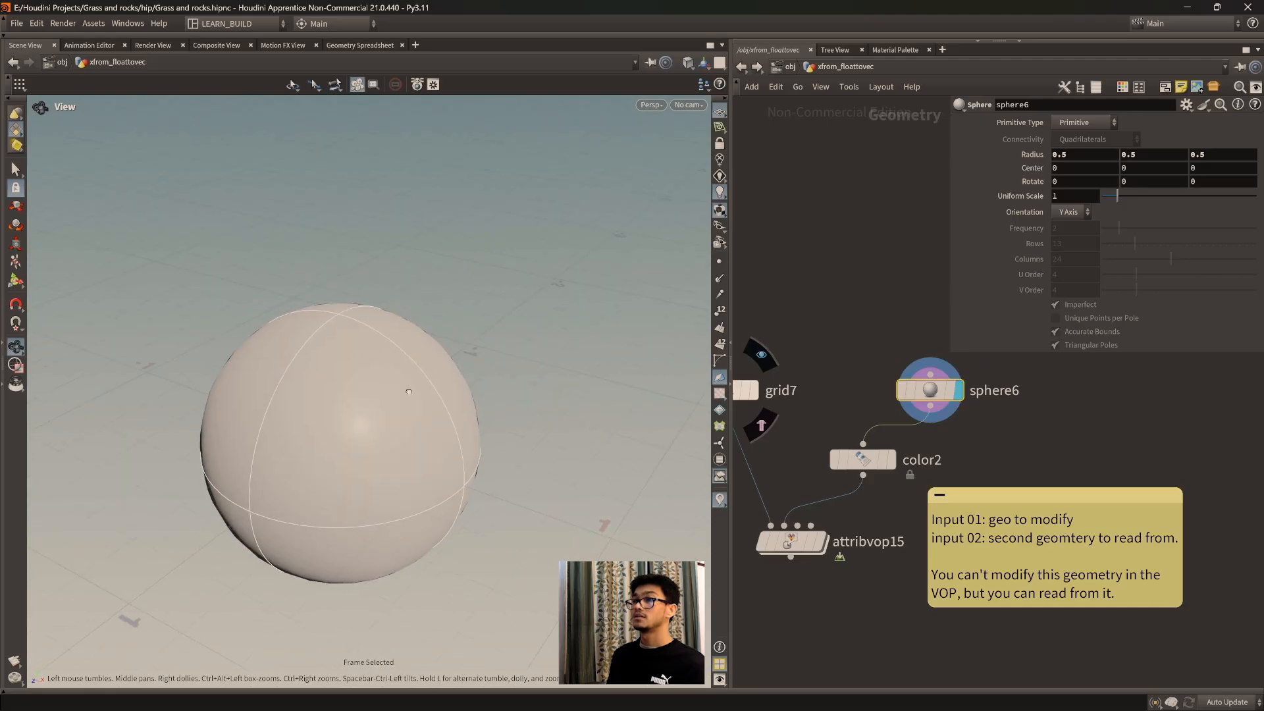
click(359, 45)
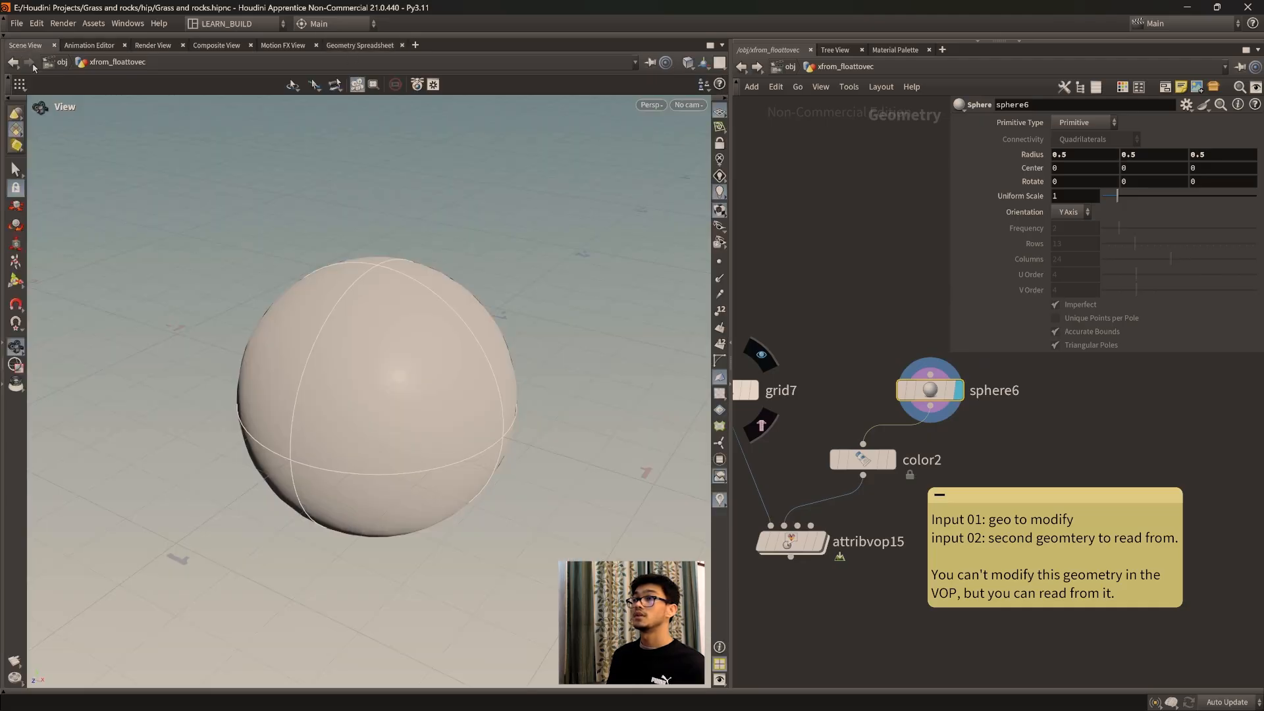
click(25, 45)
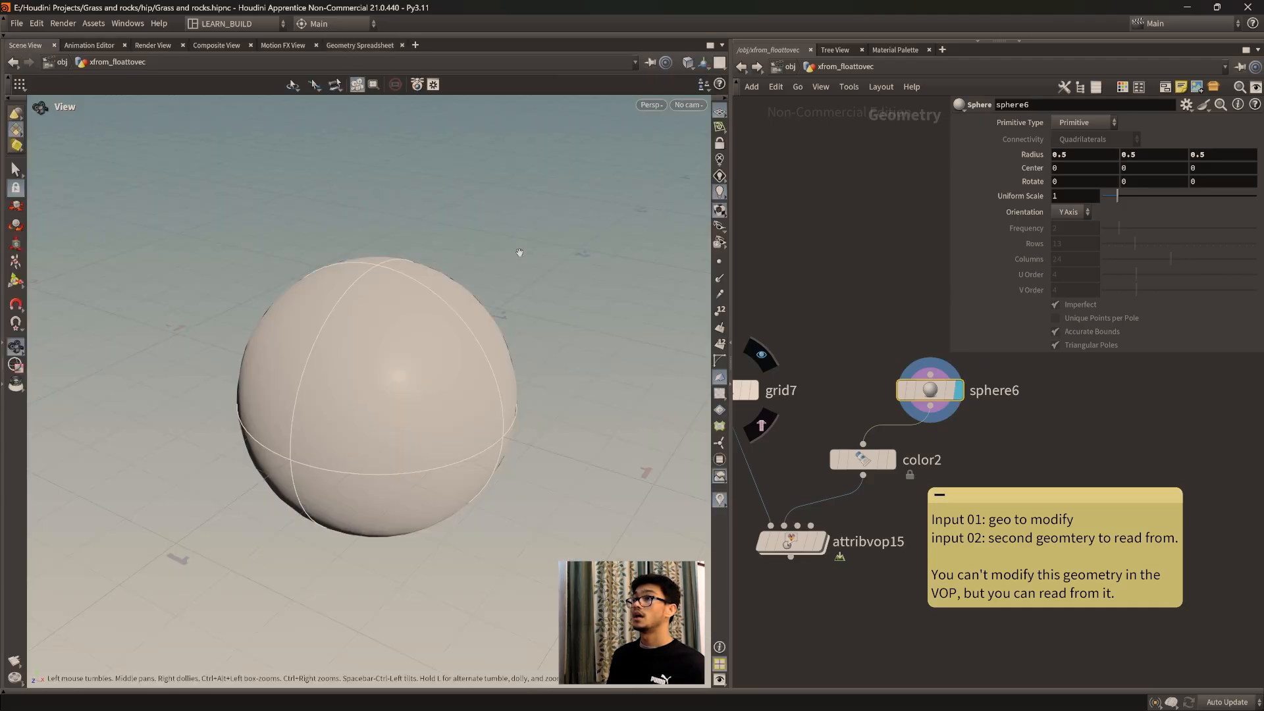
Step: Inspect the sphere's point and point number in Wireframe shading, then restore Smooth Wire Shaded
click(690, 62)
click(711, 109)
key(f)
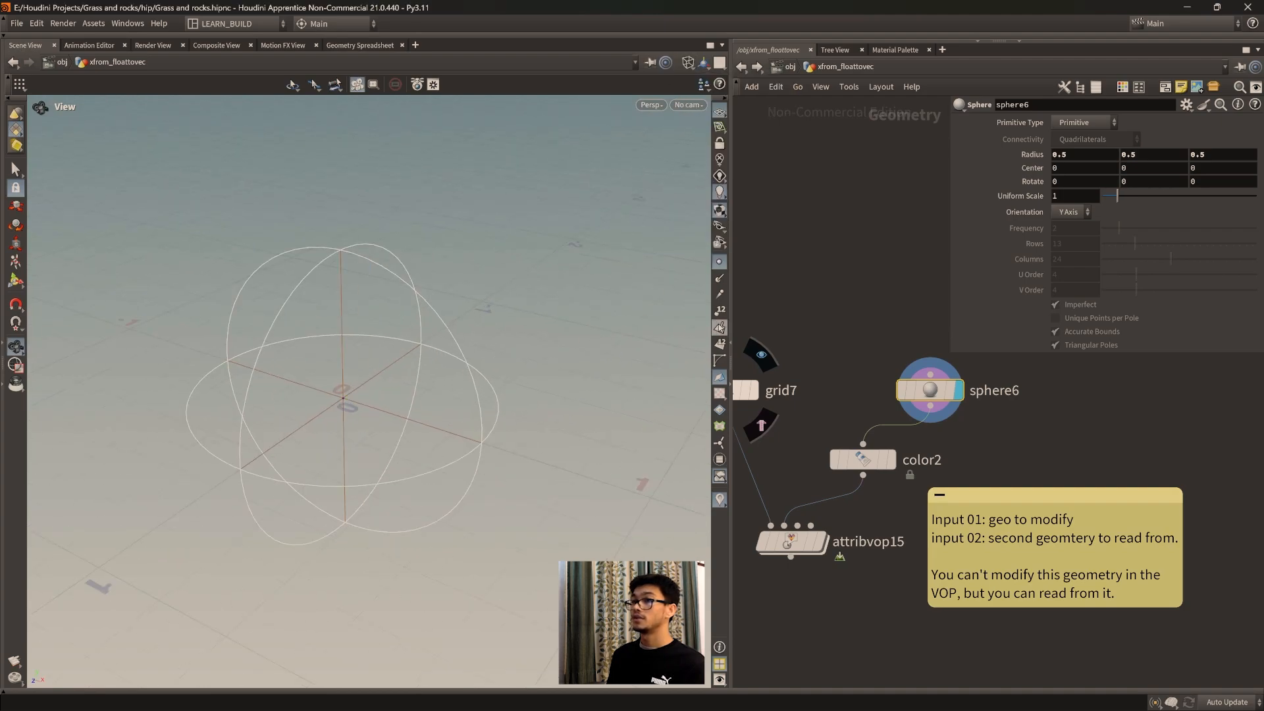
key(f)
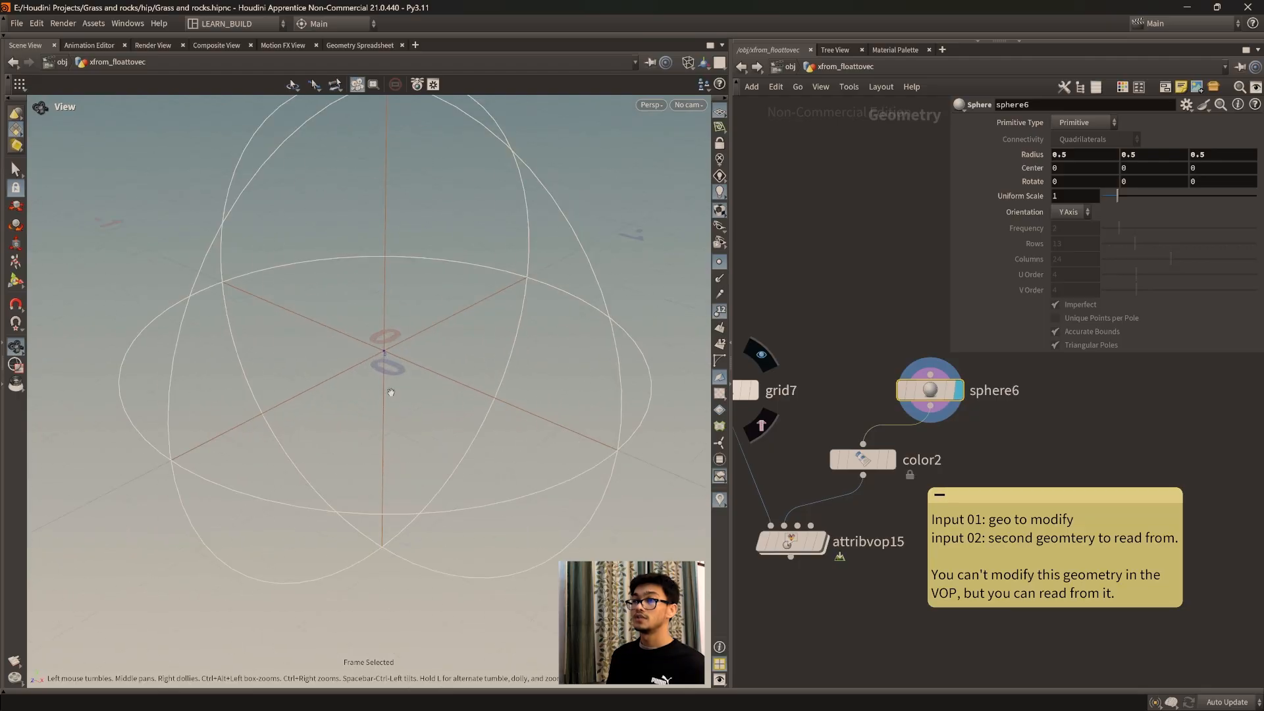
drag(386, 365, 372, 426)
scroll(373, 426, down, 3)
click(687, 62)
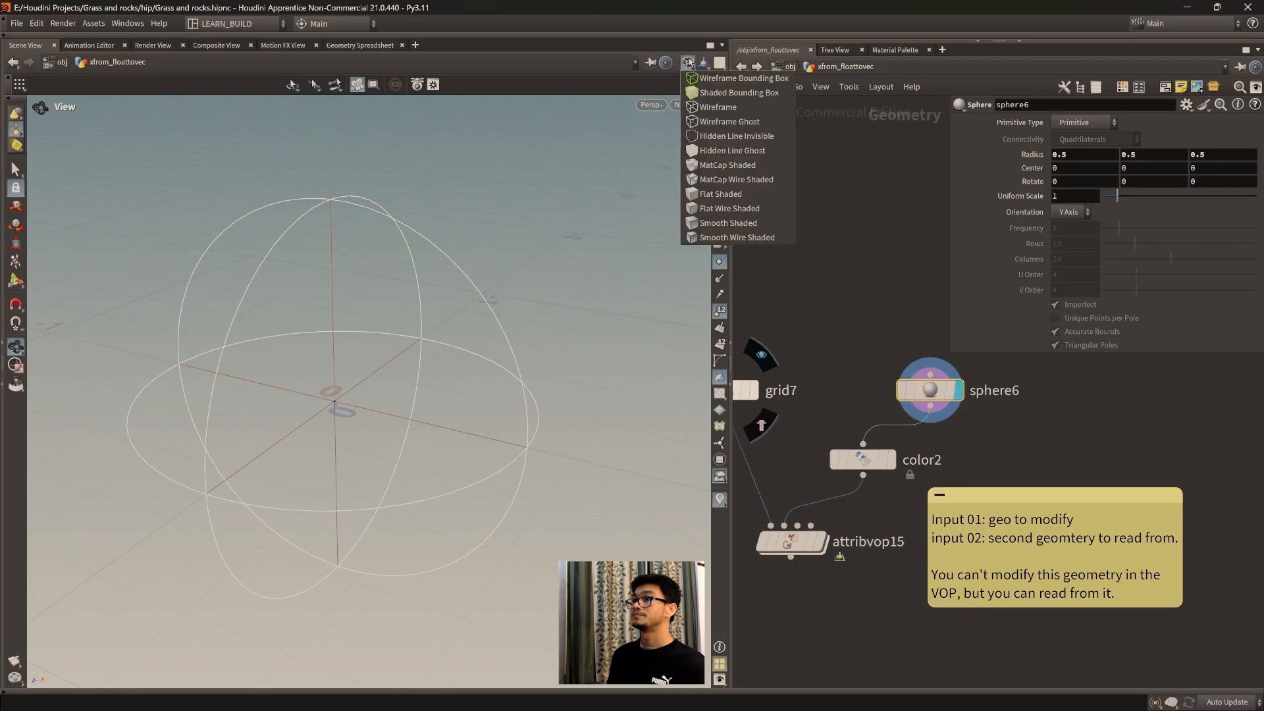
click(712, 239)
scroll(463, 447, down, 3)
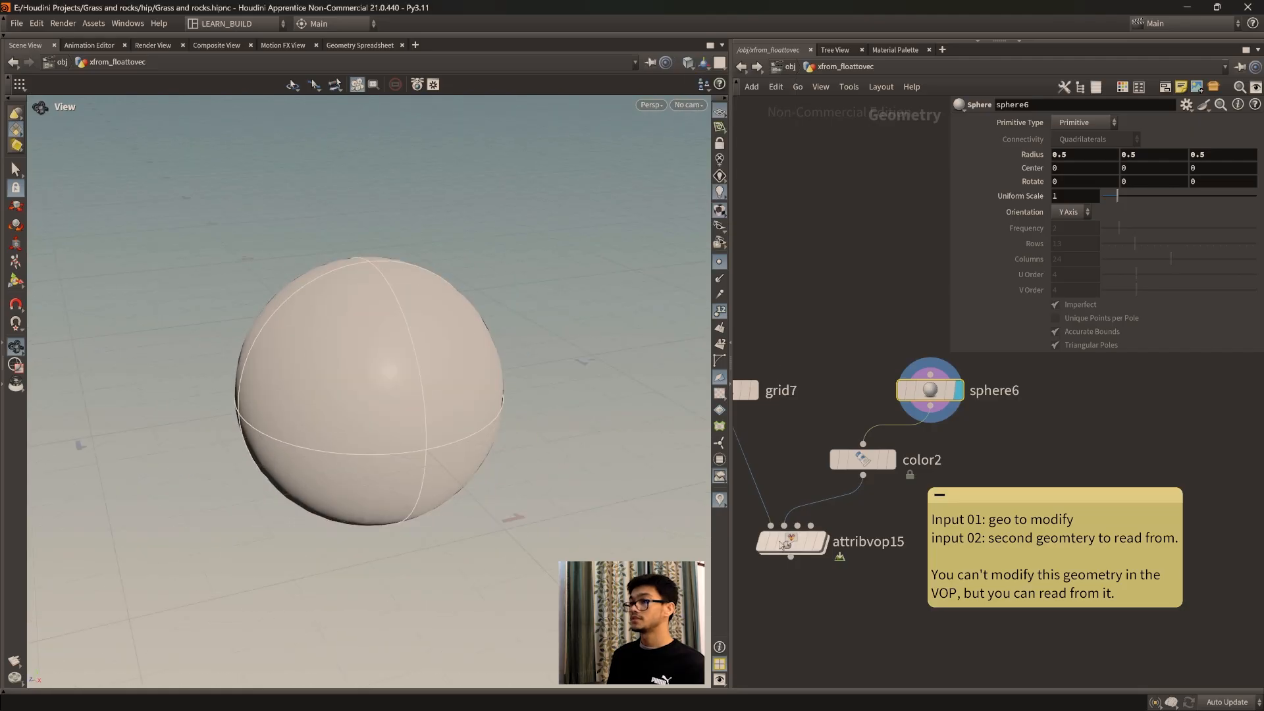
Step: Display the Attribute VOP again and turn off the point markers and point numbers in the viewport
click(828, 502)
drag(486, 472, 412, 434)
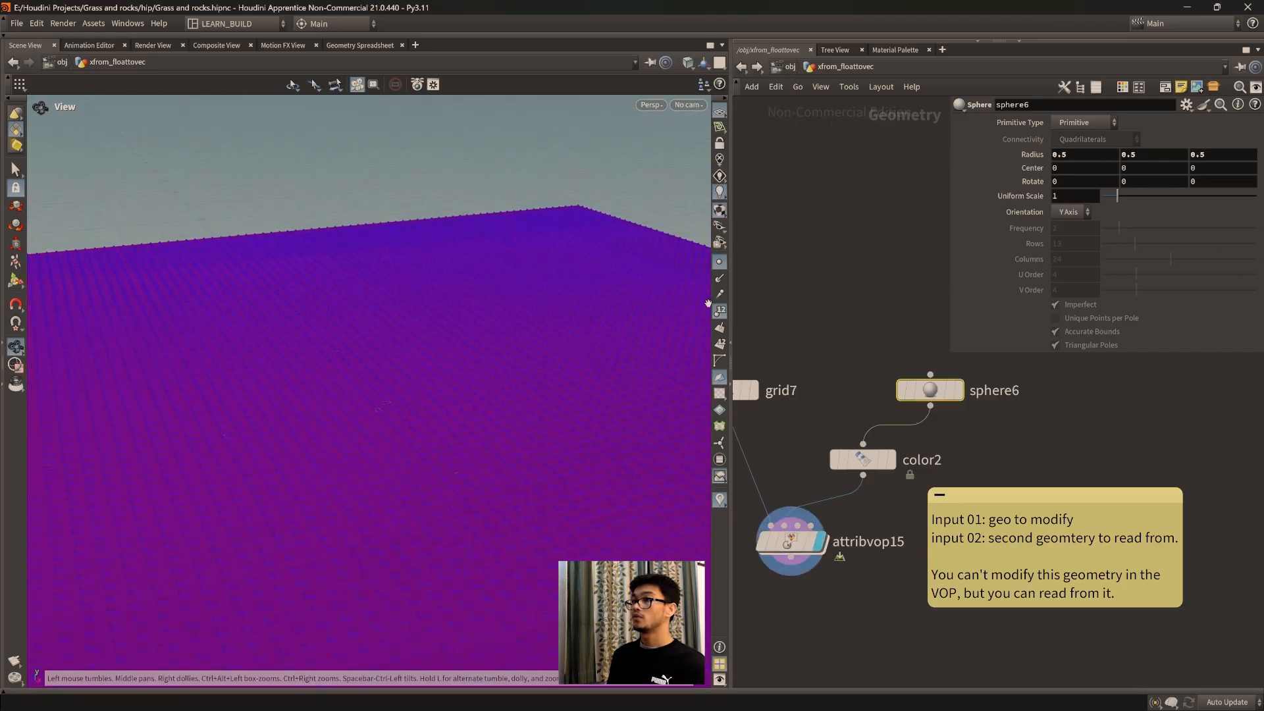
scroll(488, 443, down, 3)
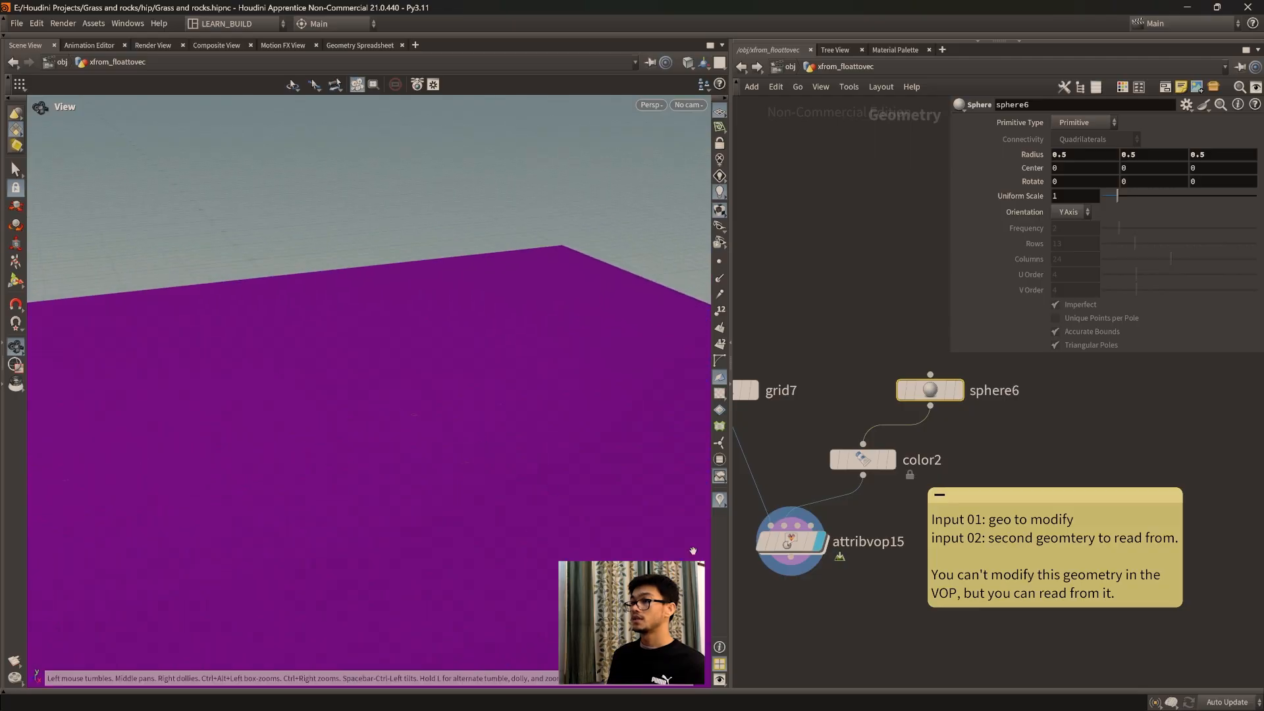
Step: Reopen the Attribute VOP, view the colored grid from a wider angle, and select and nudge the Constant node
double_click(805, 543)
drag(658, 471, 491, 456)
scroll(483, 457, down, 4)
middle_drag(480, 457, 475, 421)
mouse_move(928, 501)
drag(927, 500, 919, 503)
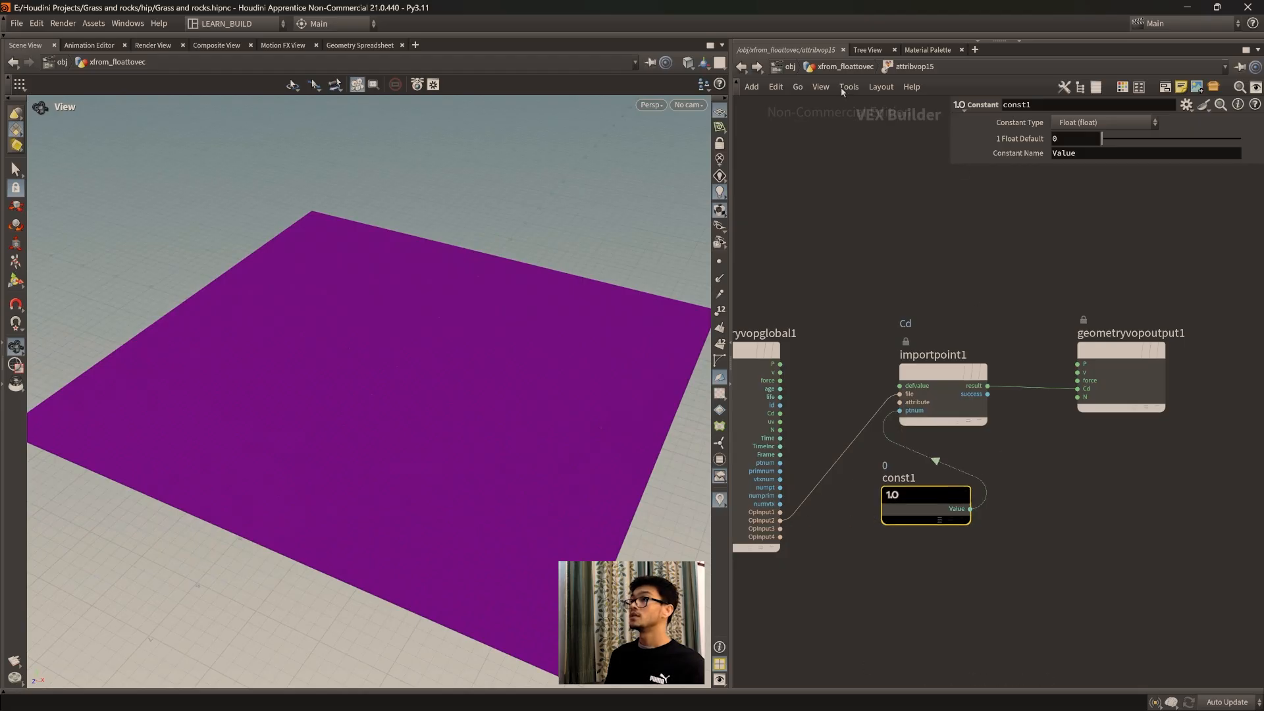
Step: Review the sphere's settings in the geometry network, then go back inside the Attribute VOP
click(845, 67)
click(930, 390)
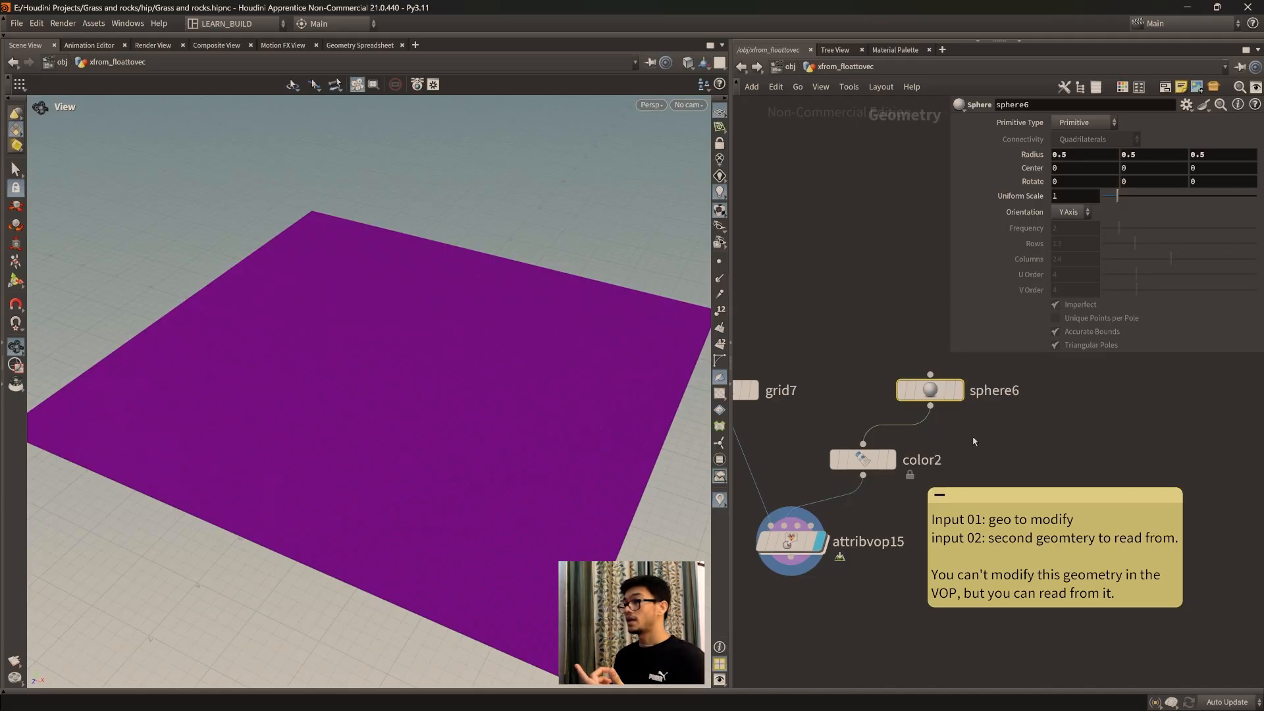
double_click(790, 541)
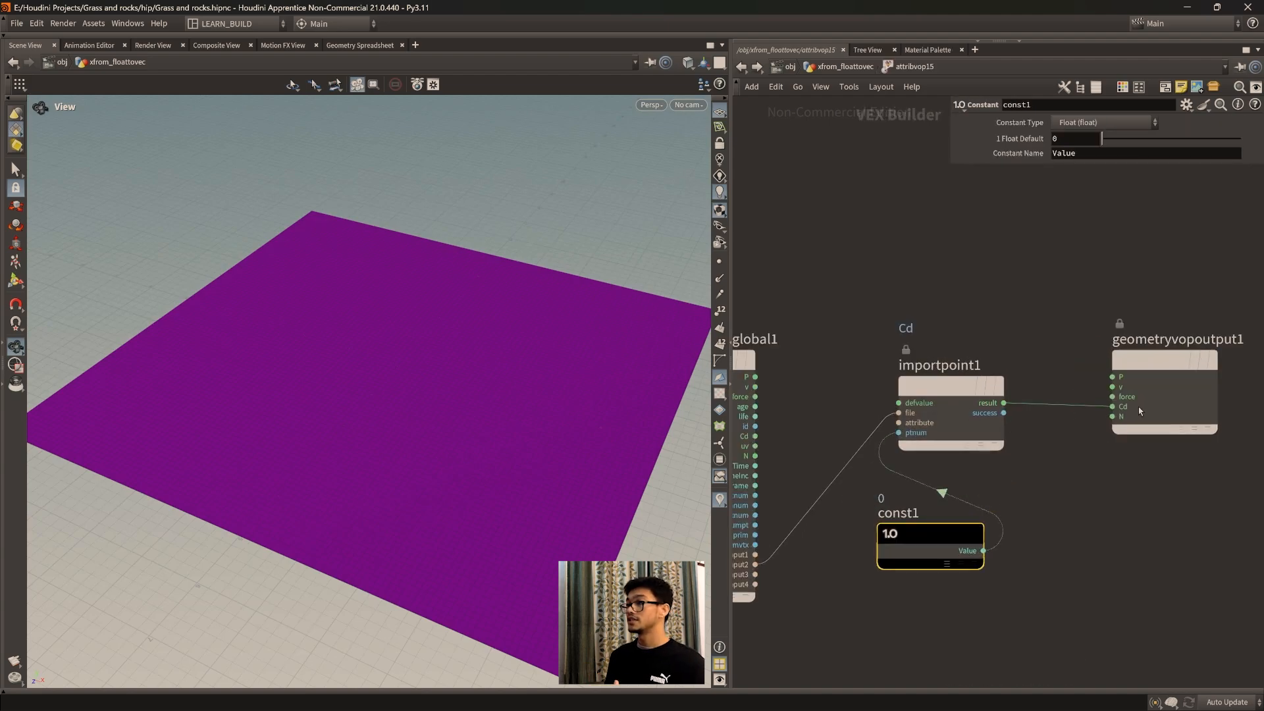
Step: Tidy the VOP layout by aligning the const1 node directly beneath the importpoint1 node
drag(988, 390, 988, 394)
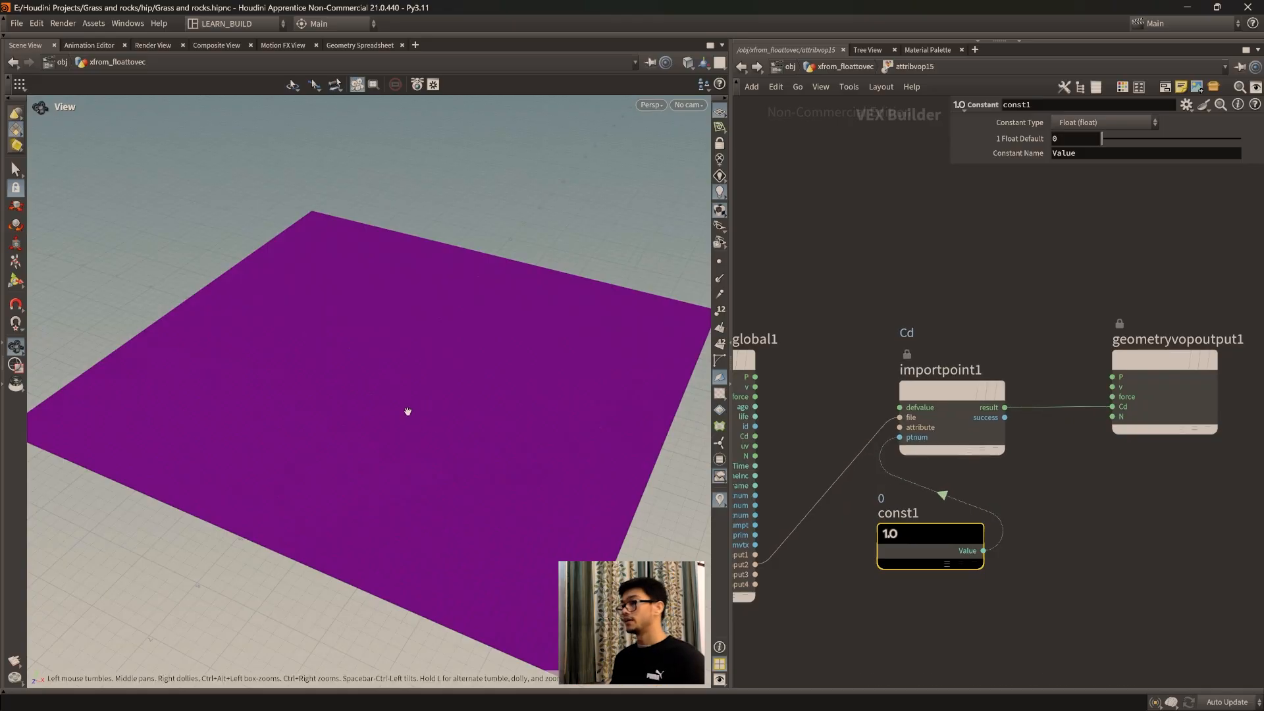
scroll(1078, 522, down, 3)
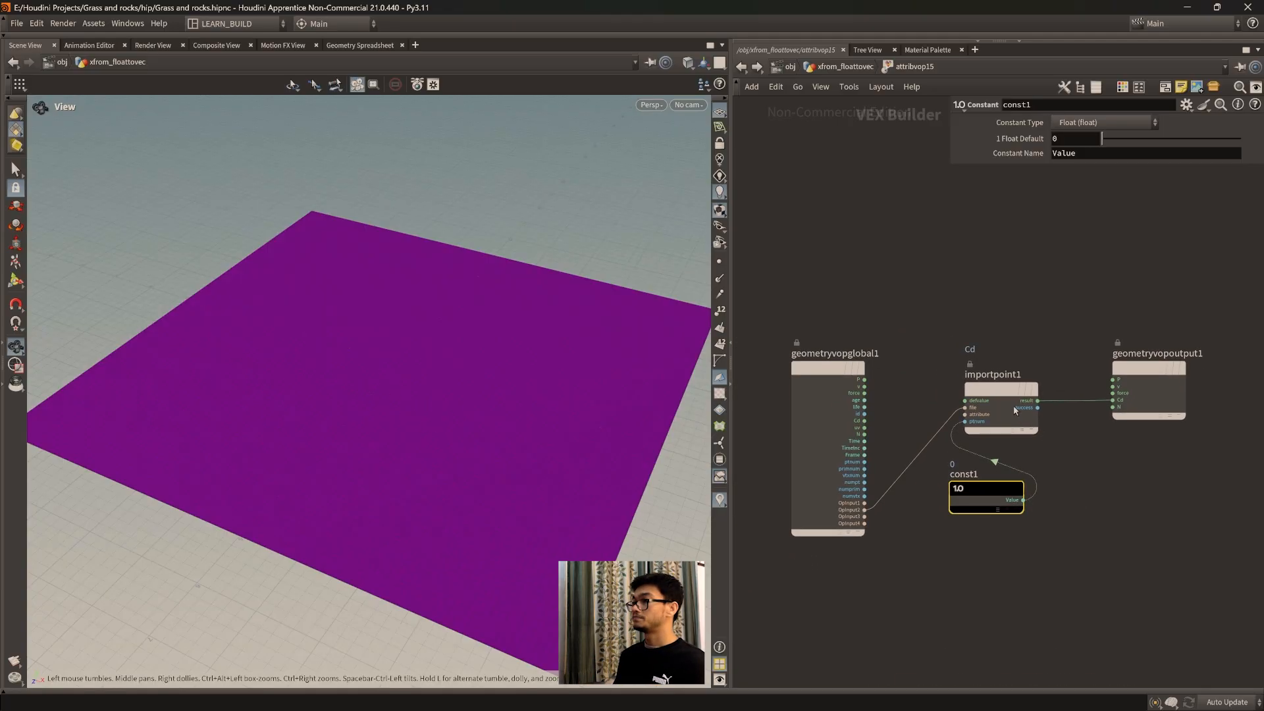
drag(995, 393, 1003, 393)
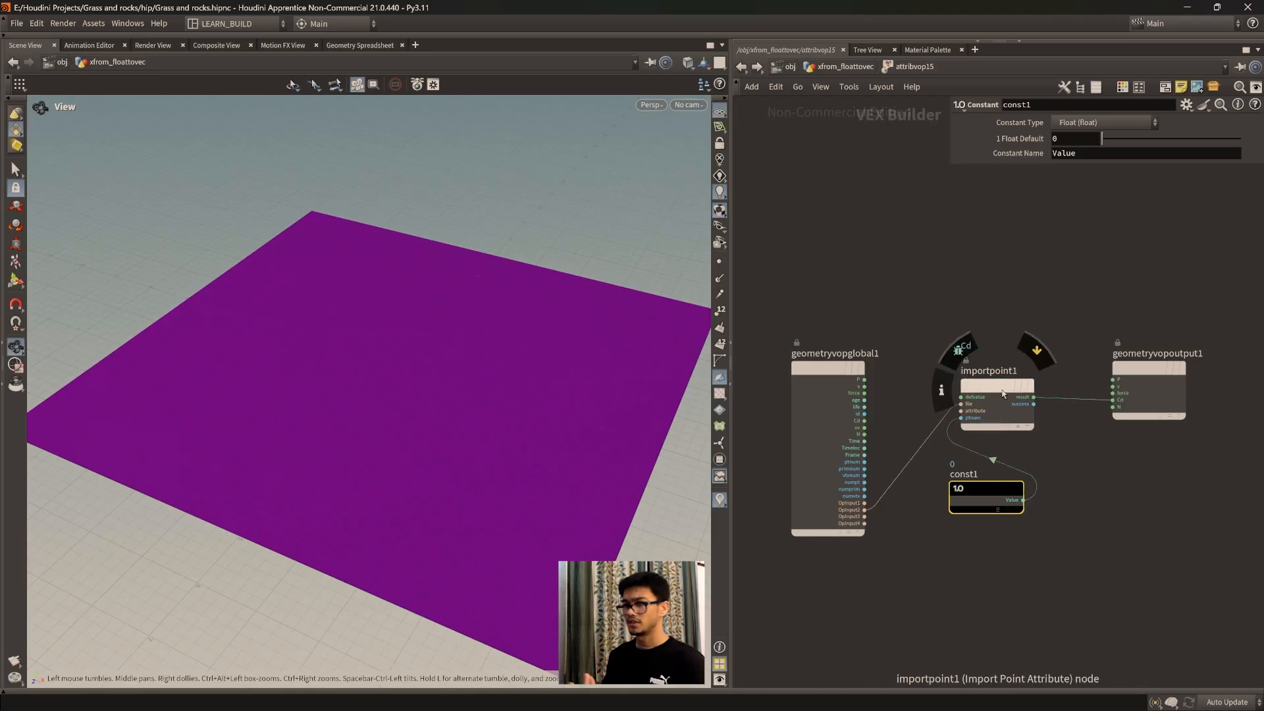
click(1055, 581)
middle_drag(1110, 560, 1077, 531)
scroll(1055, 487, up, 2)
middle_drag(1056, 483, 1055, 500)
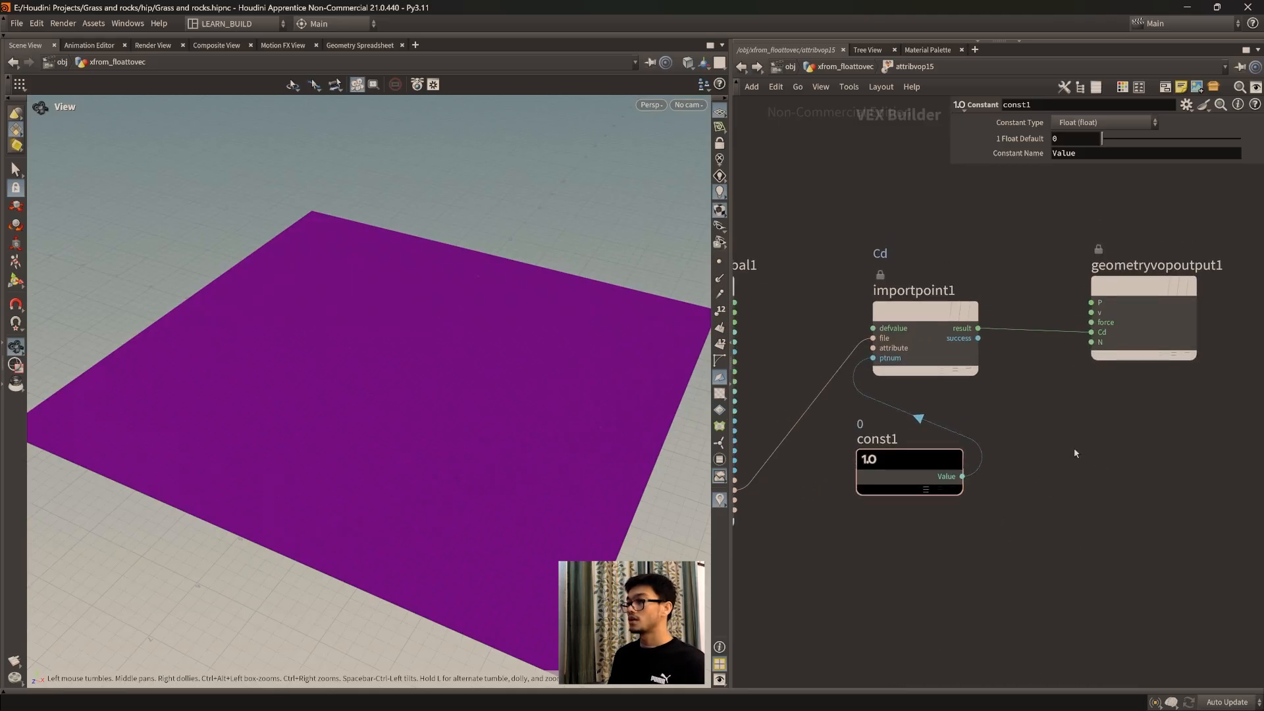
middle_drag(1075, 453, 1126, 491)
drag(964, 472, 980, 443)
middle_drag(959, 526, 984, 534)
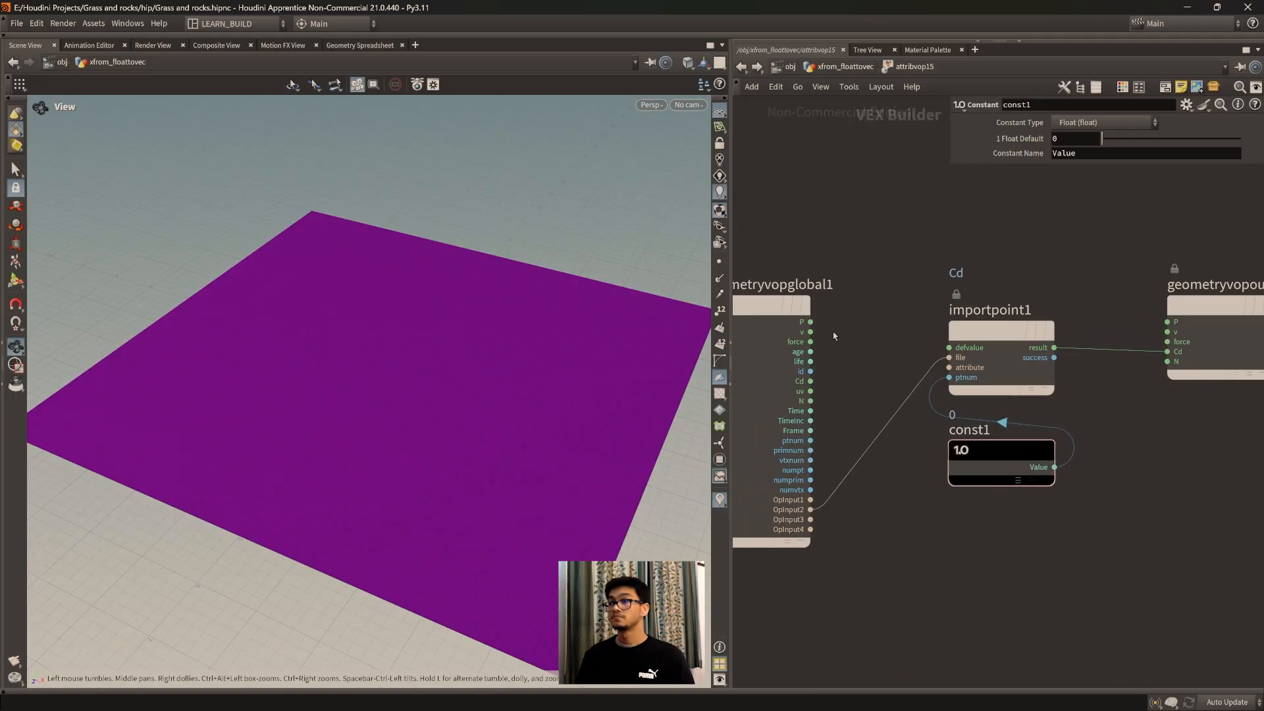
Step: Go up to the geometry network, display the sphere6 node as a template, and frame it in the viewport
click(845, 67)
drag(913, 385, 924, 391)
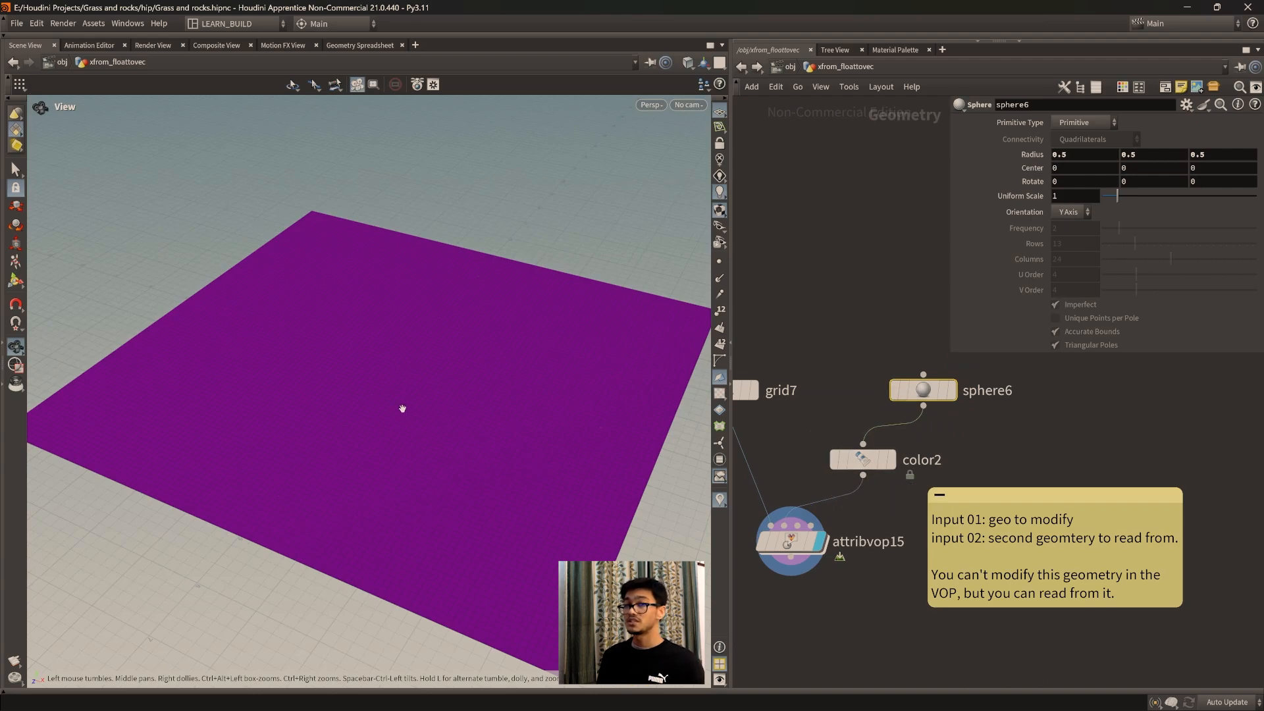
click(942, 393)
key(f)
Step: Examine the templated sphere's outline up close against the middle of the purple grid
drag(411, 411, 445, 510)
scroll(373, 389, up, 4)
scroll(369, 391, up, 9)
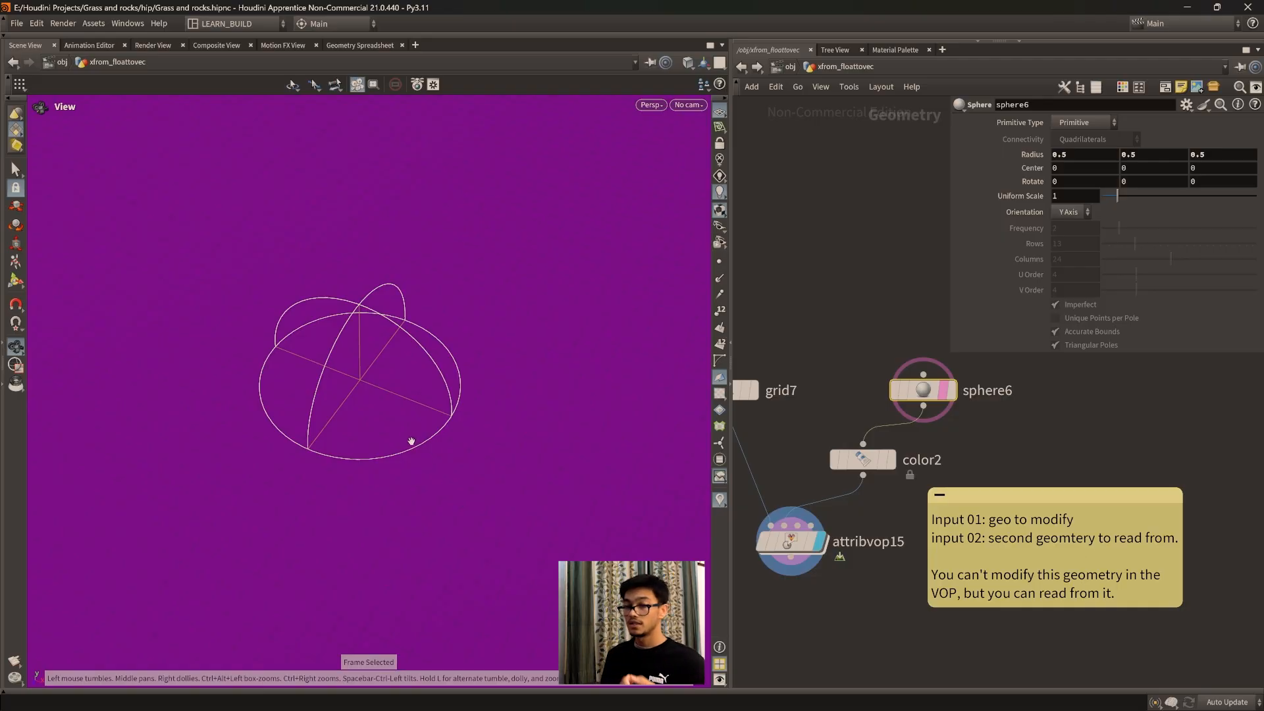
drag(379, 452, 420, 436)
scroll(420, 436, up, 1)
mouse_move(428, 490)
mouse_down()
mouse_move(429, 474)
mouse_move(421, 493)
mouse_up()
middle_drag(447, 458, 432, 477)
scroll(430, 473, up, 1)
drag(430, 473, 421, 499)
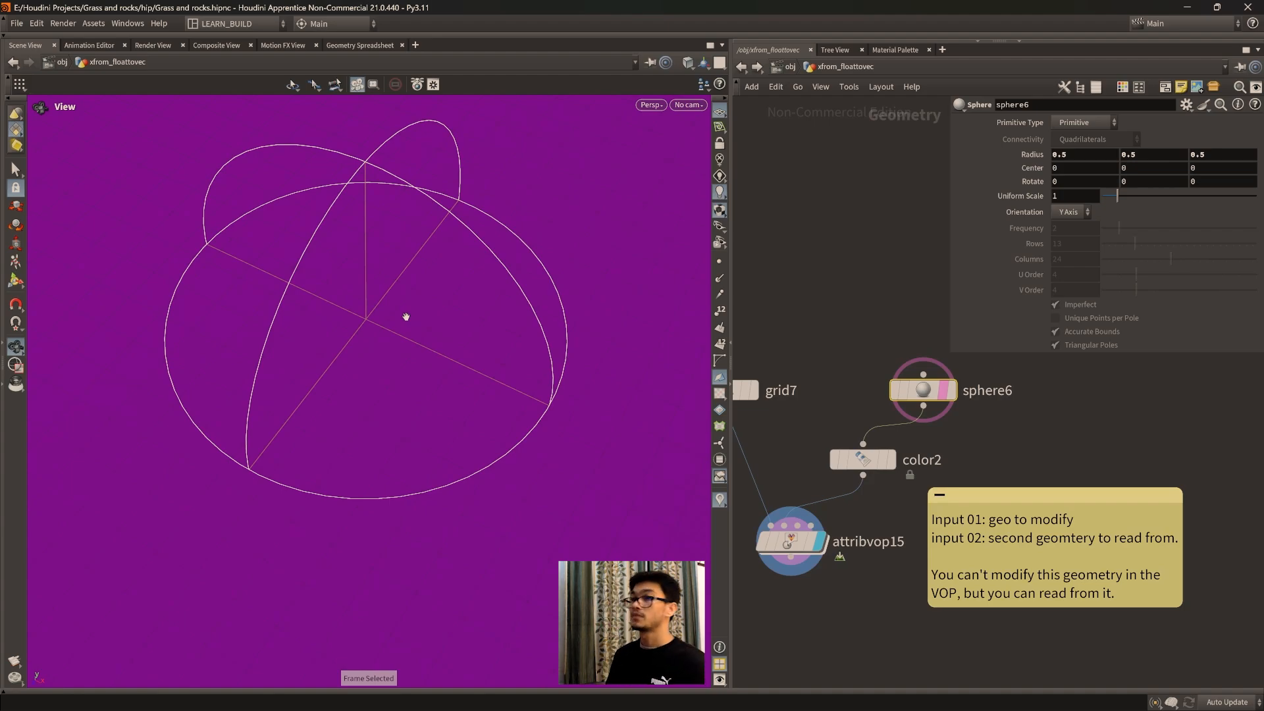
middle_drag(398, 351, 452, 392)
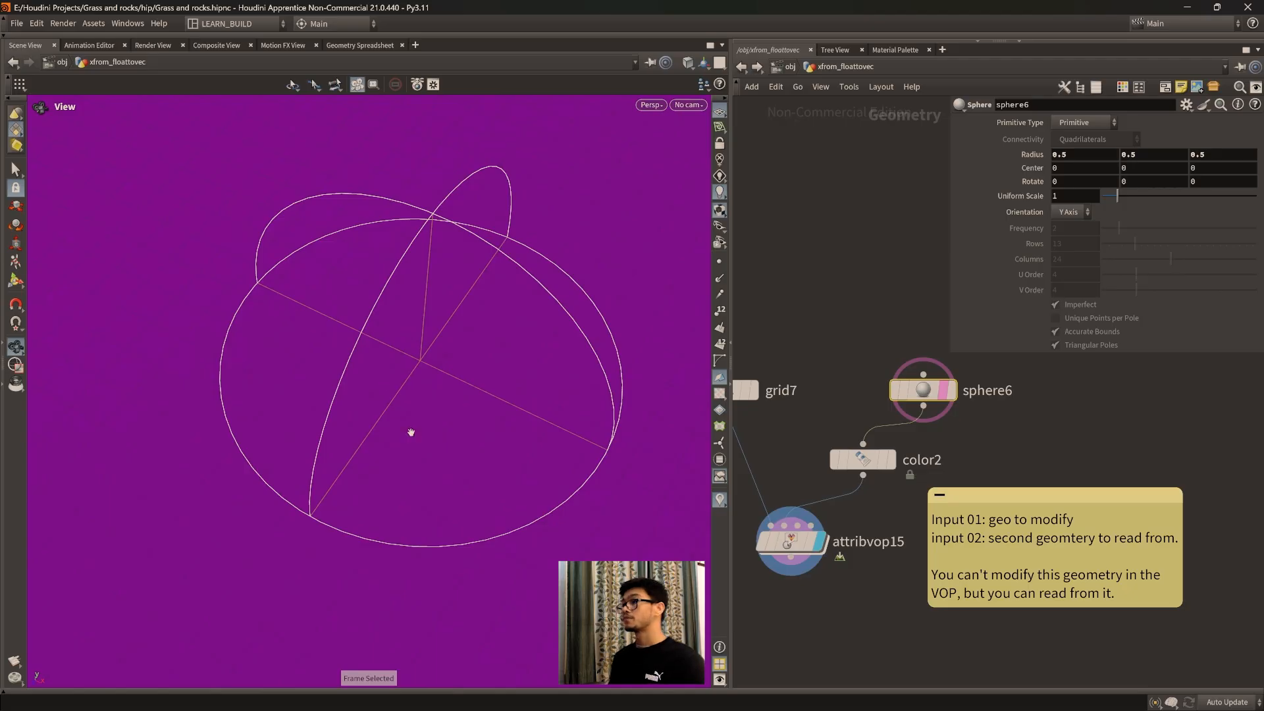
Step: Reopen the attribvop15 network and add a Point Cloud Open node below the const1 node
double_click(790, 542)
middle_drag(940, 539, 903, 514)
key(Tab)
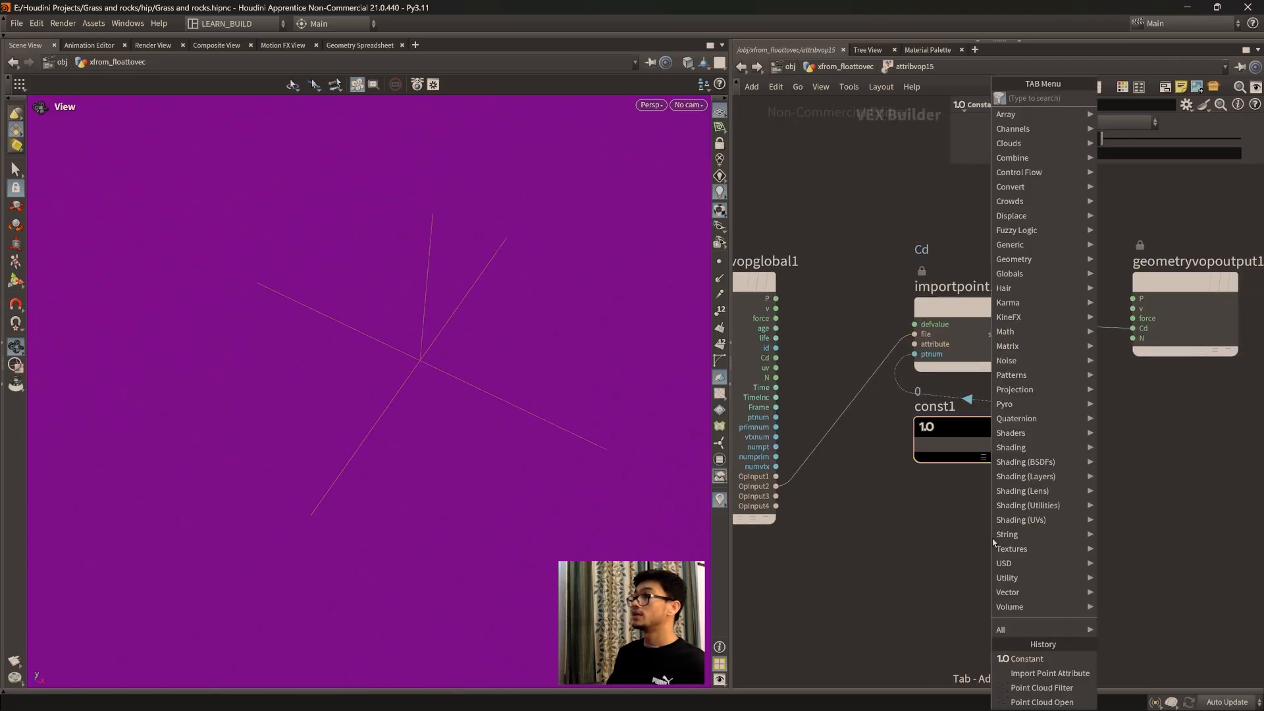
text(poi)
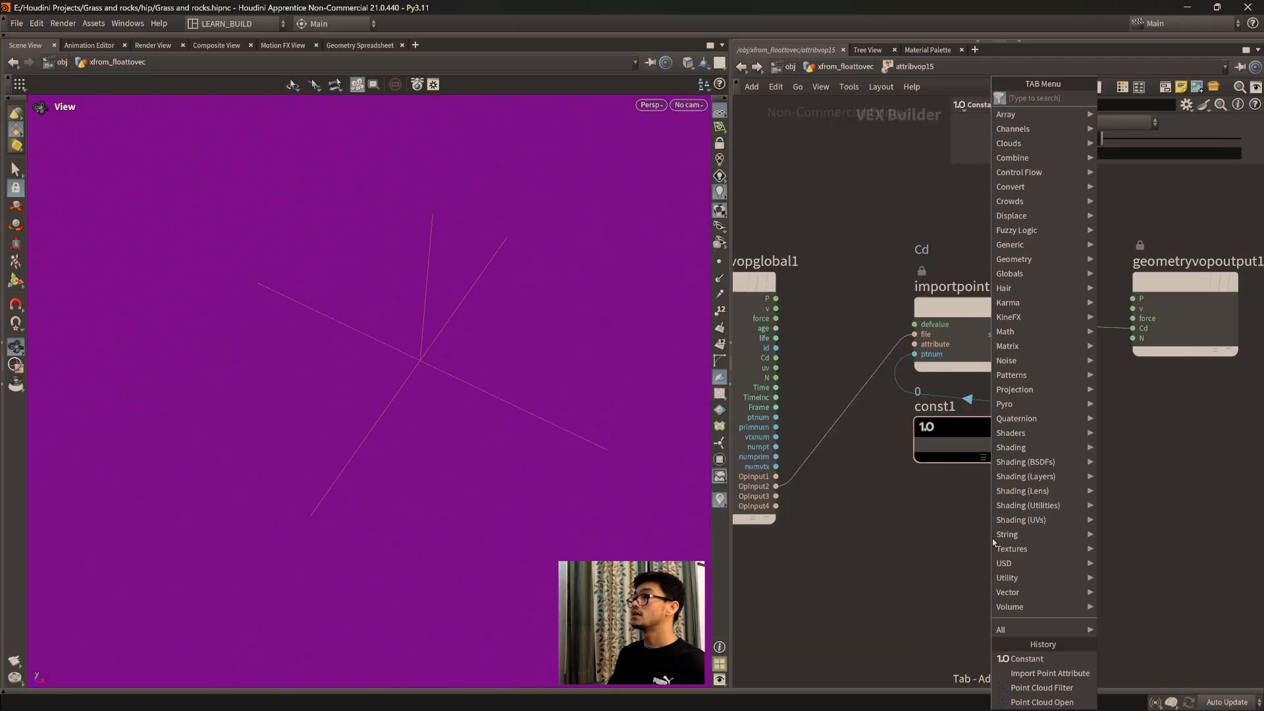
text(nt)
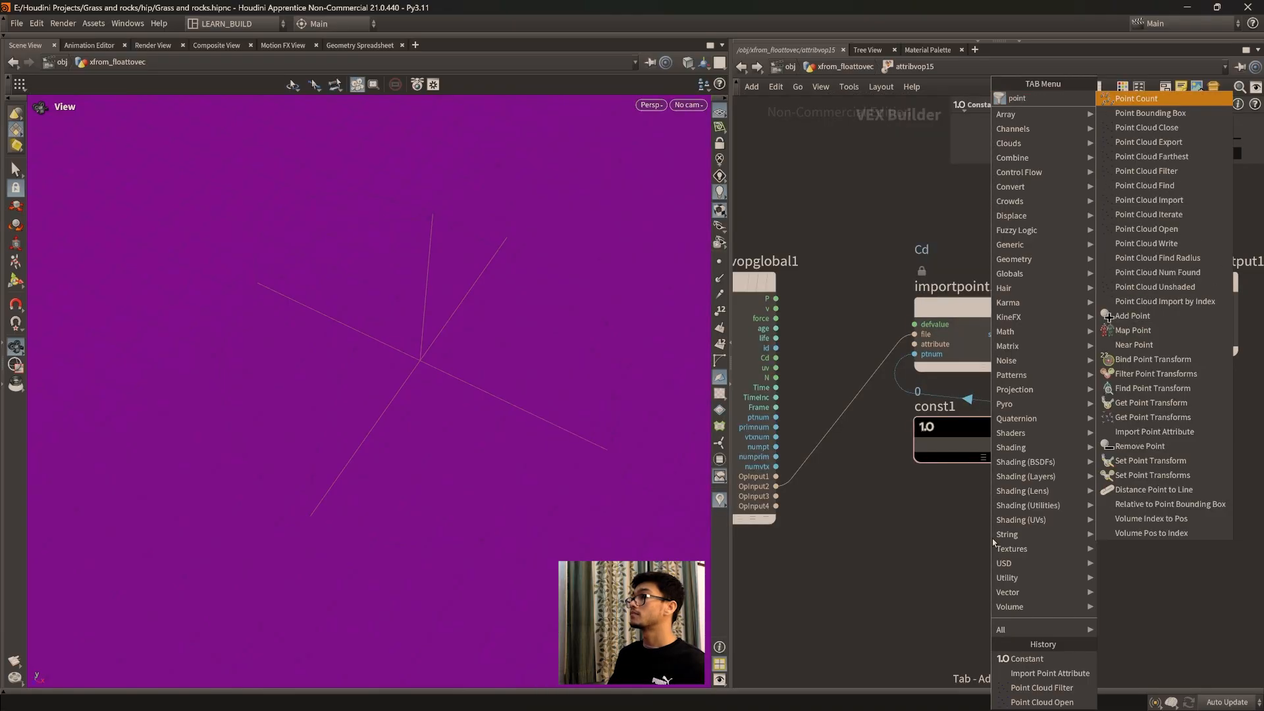
text( cloud)
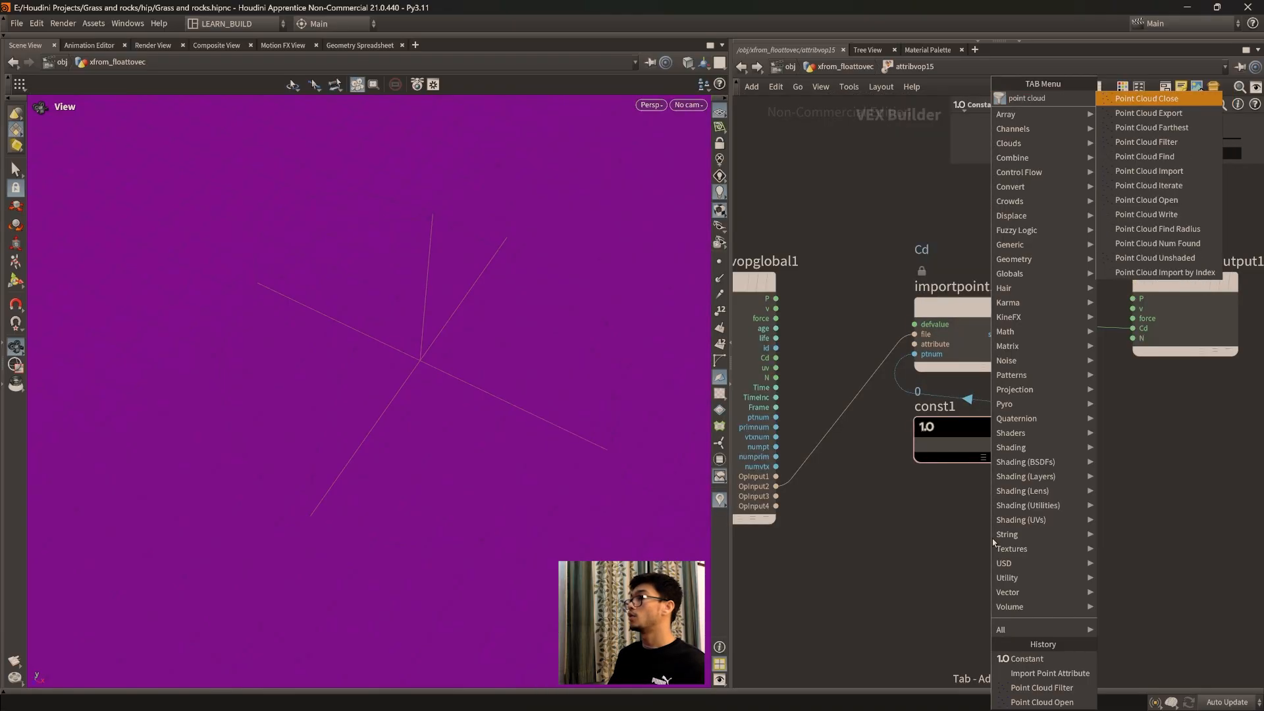
key(Up)
key(Up)
key(Up)
key(Up)
key(Up)
key(Up)
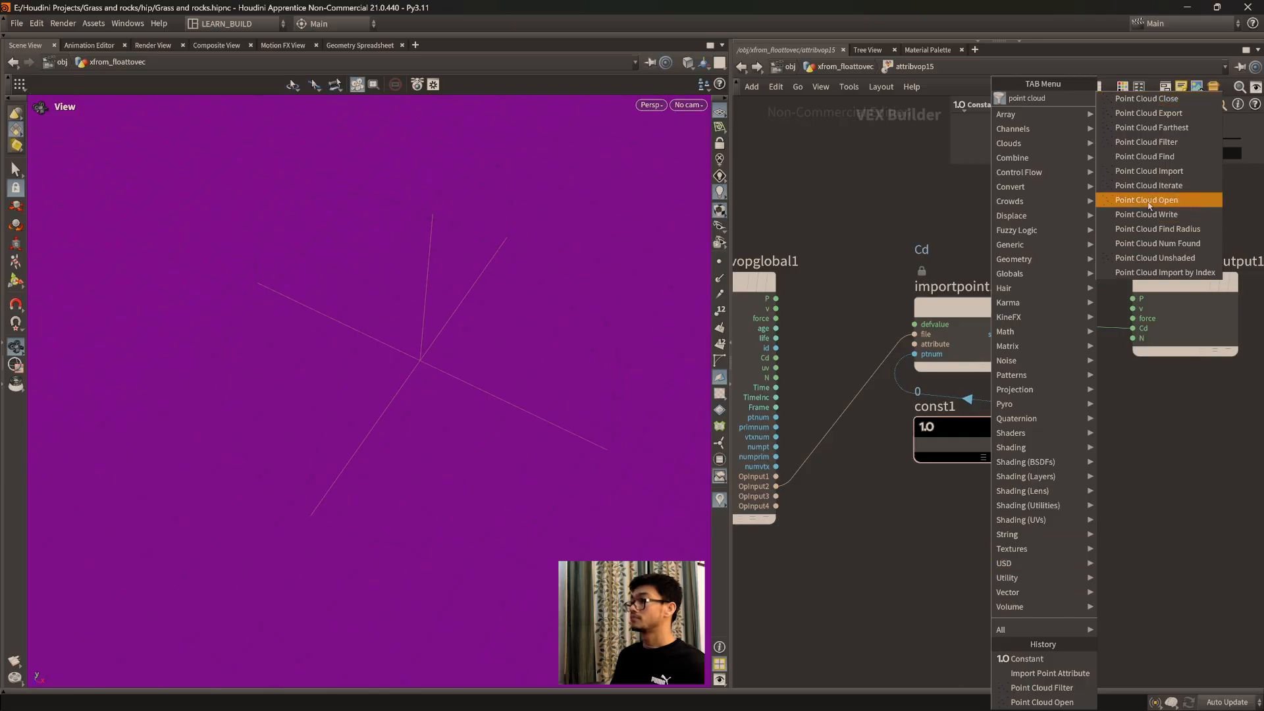
key(Return)
click(897, 637)
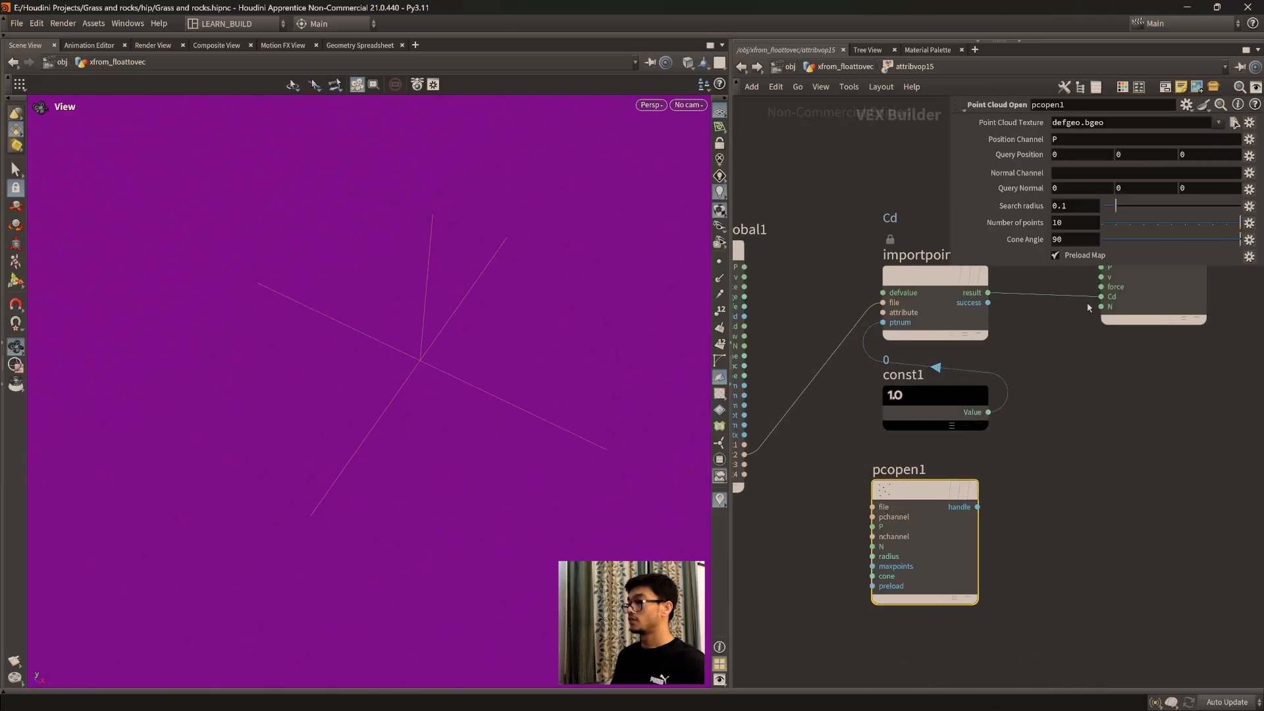
Step: Cut the wire from importpoint1's result to the output's Cd, and align pcopen1 under the const1 node
key(y)
drag(1061, 346, 1046, 274)
middle_drag(987, 492, 1025, 477)
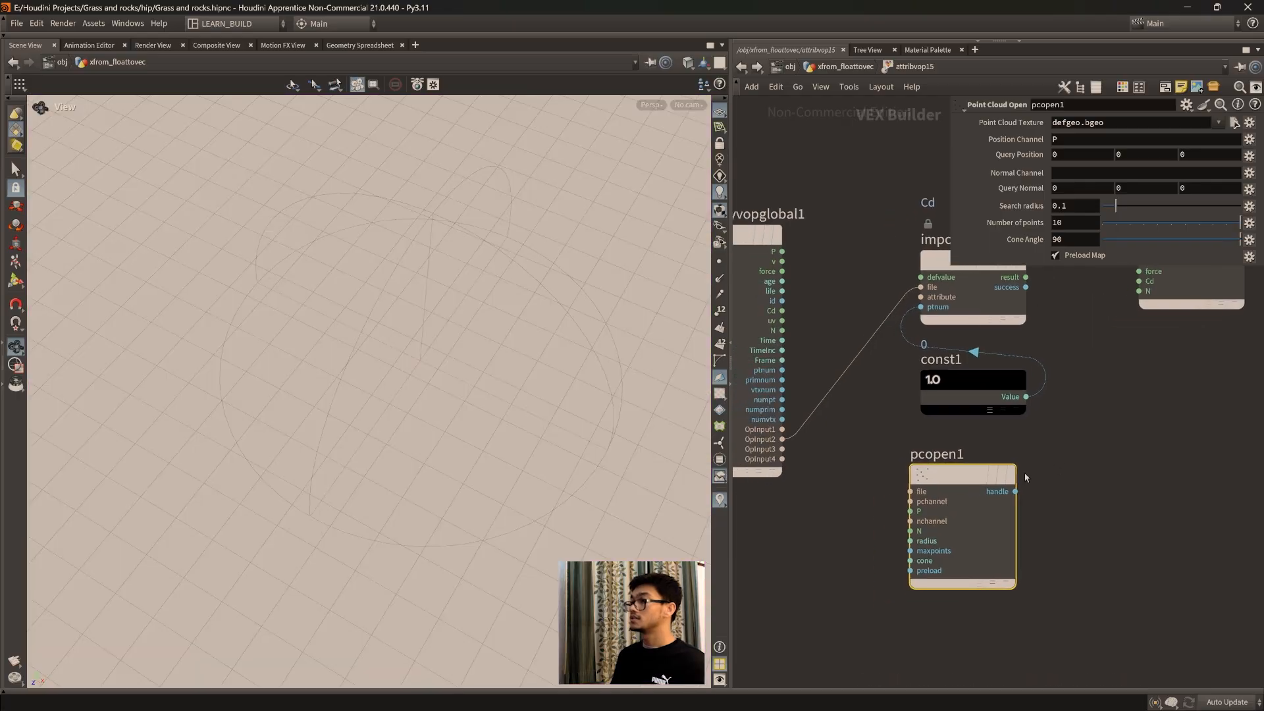
drag(953, 485, 964, 481)
click(1120, 477)
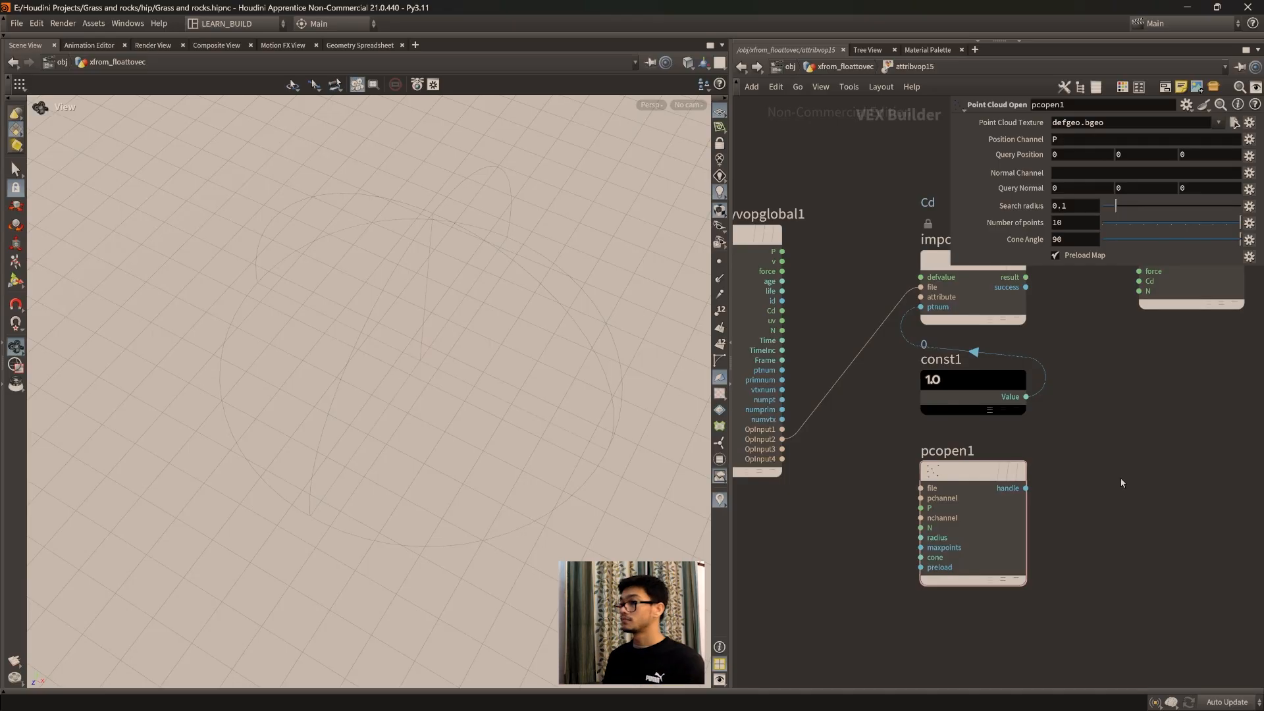
Step: Reposition pcopen1 below the const1 node and connect OpInput2 of the geometry globals to its file input
middle_drag(1095, 423, 1117, 439)
drag(1001, 505, 1001, 489)
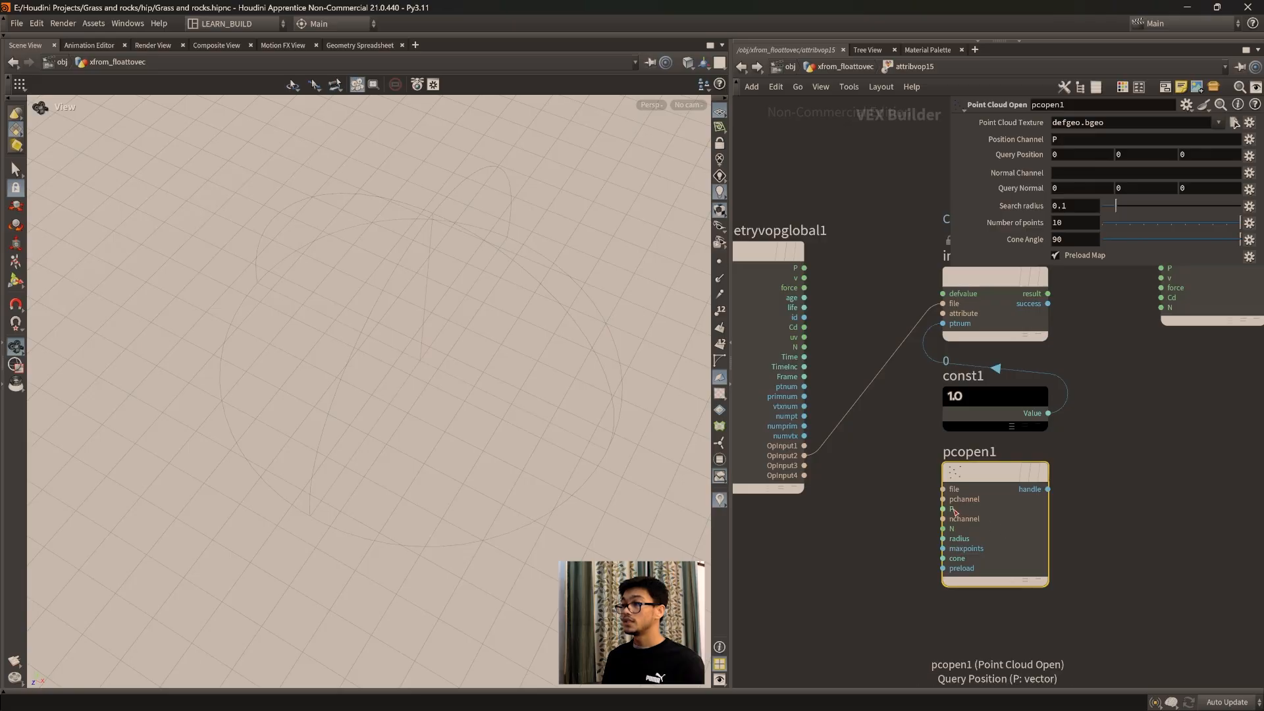
drag(957, 485, 956, 500)
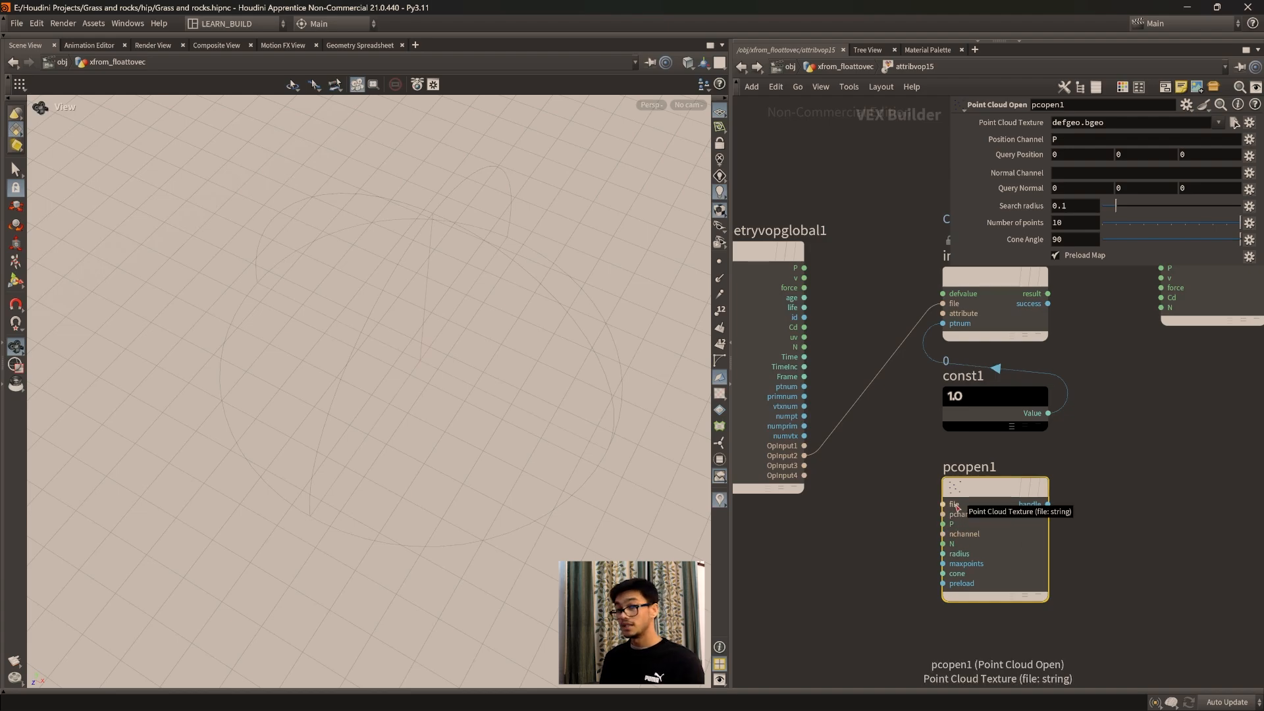
drag(1018, 549, 1042, 568)
drag(967, 506, 807, 456)
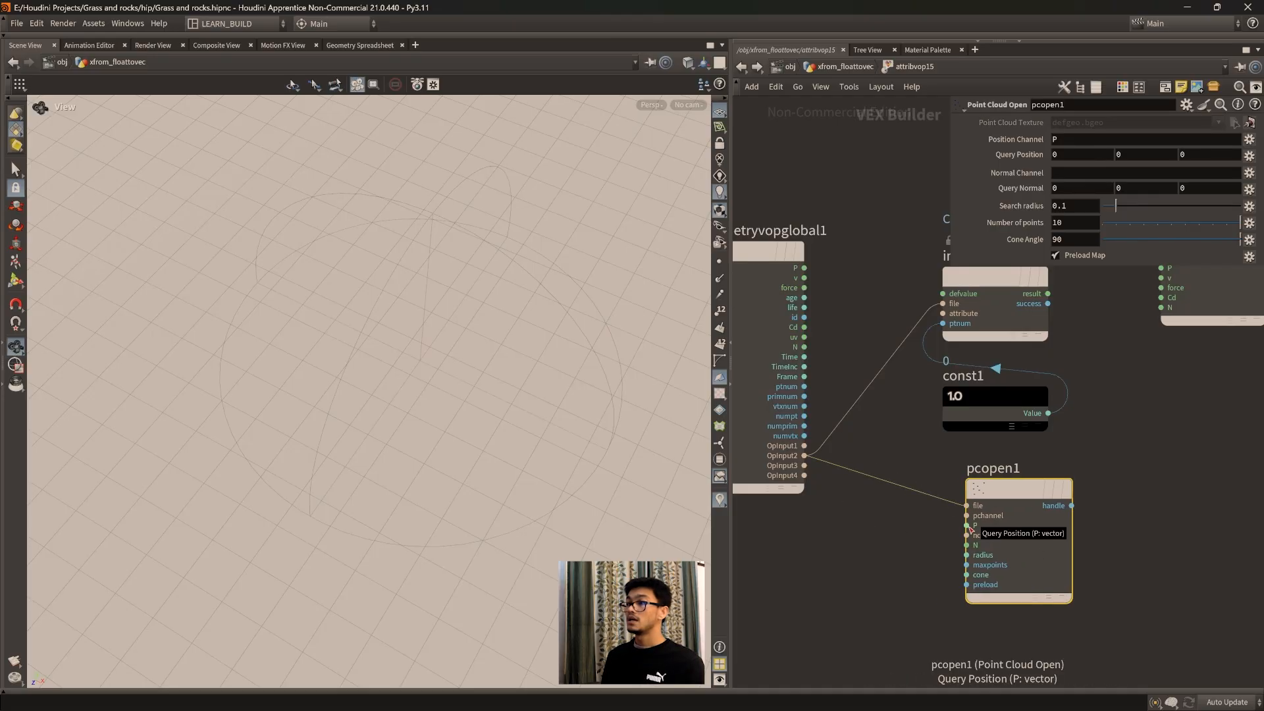
click(950, 530)
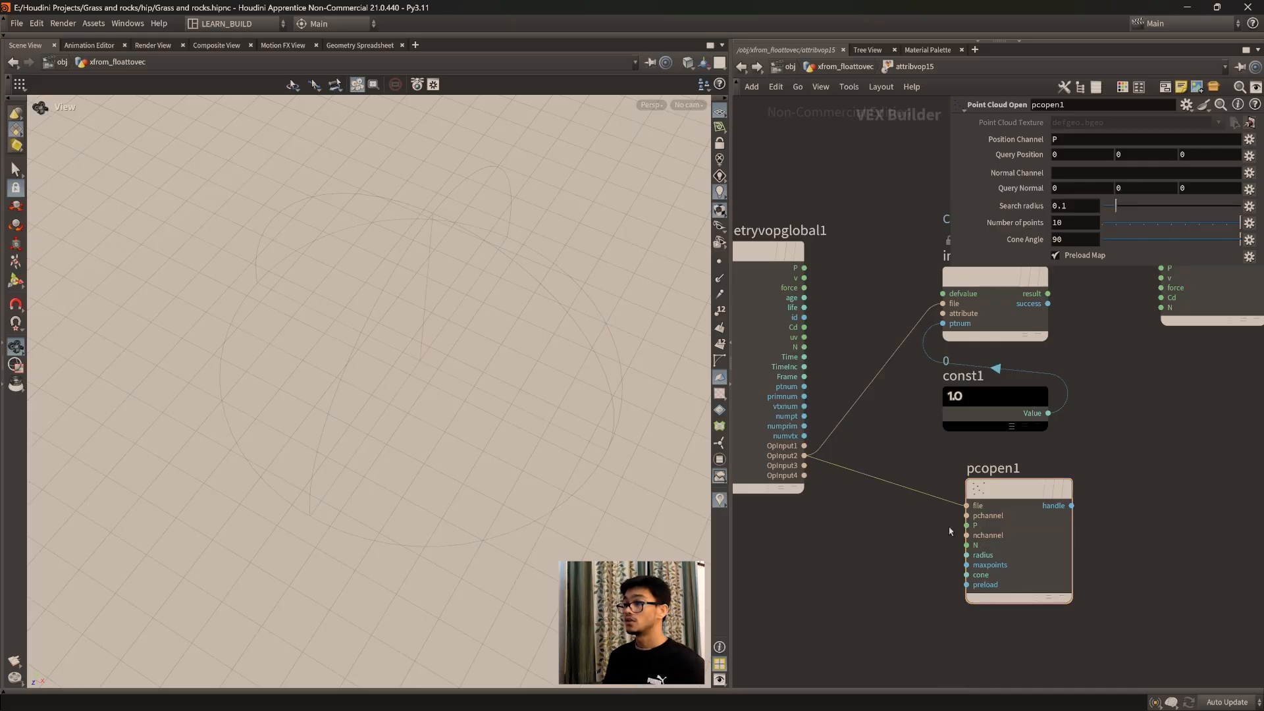
Step: Add an empty sticky note beside the pcopen1 node
scroll(410, 450, down, 2)
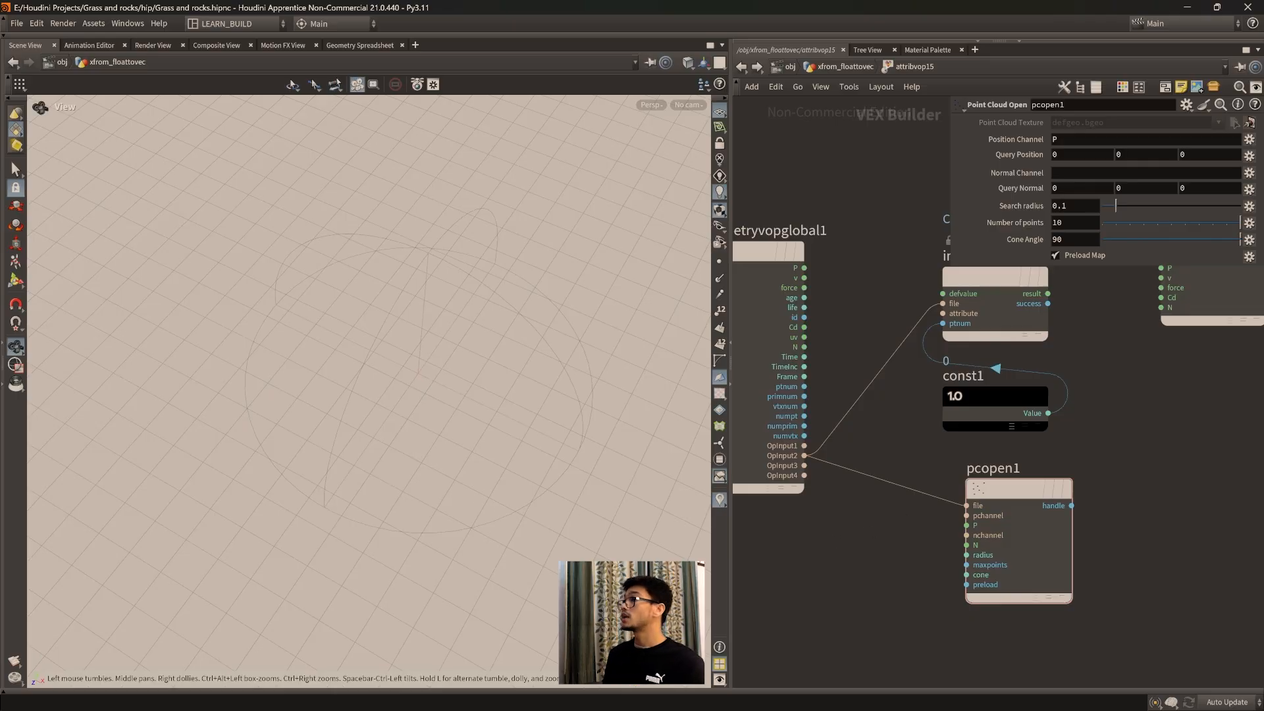
click(1181, 86)
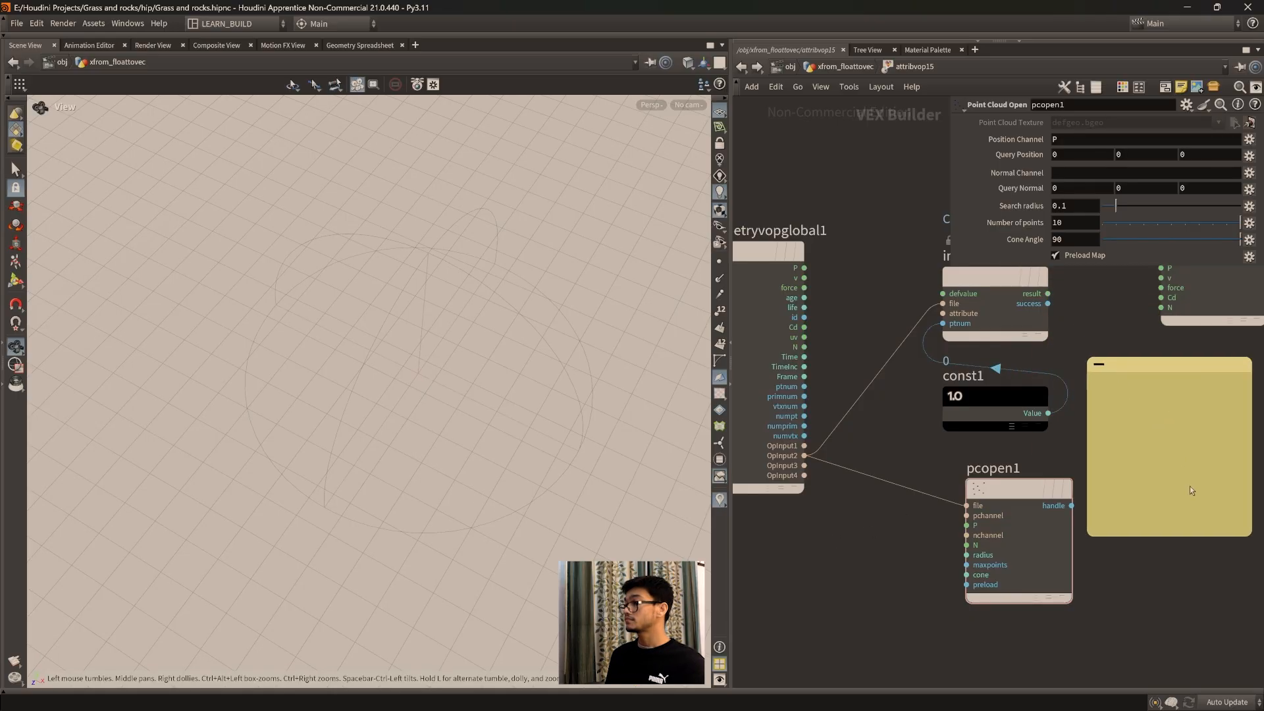
drag(1191, 487, 1215, 552)
middle_drag(1084, 500, 988, 480)
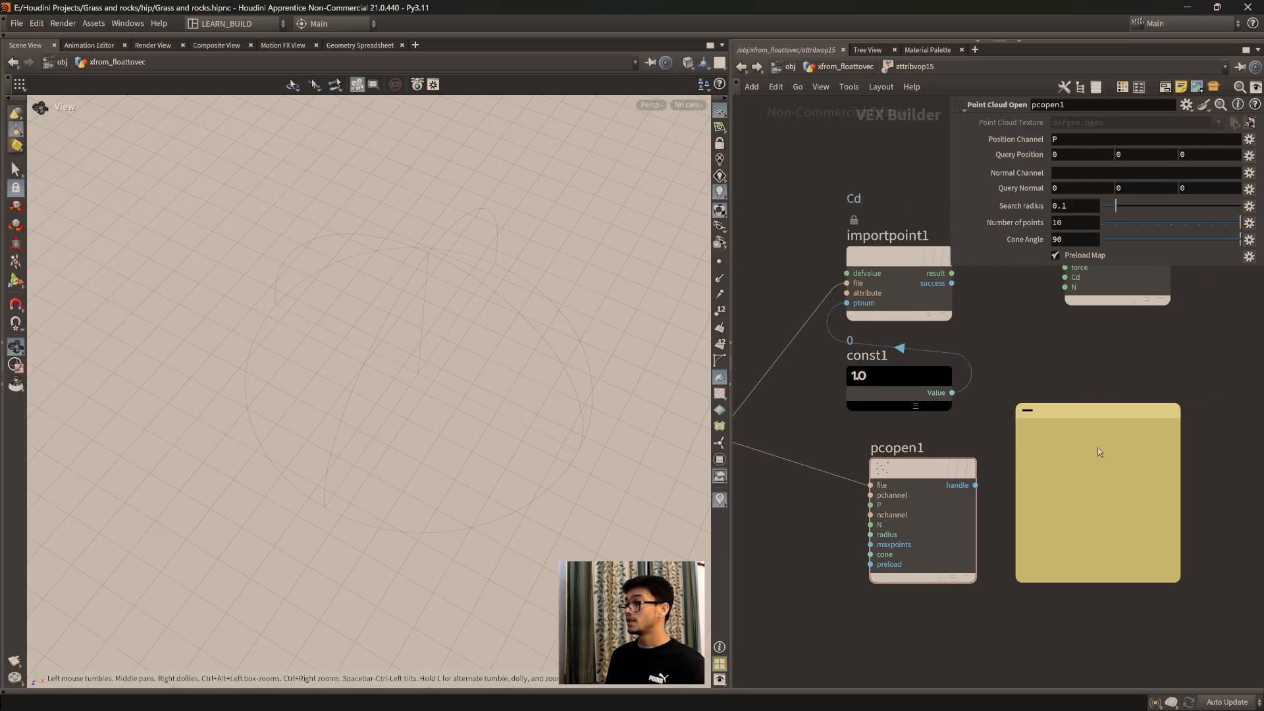
Step: Write "i want some of my points to get the attribute Cd." in the sticky note
click(1099, 452)
text(i want some of t)
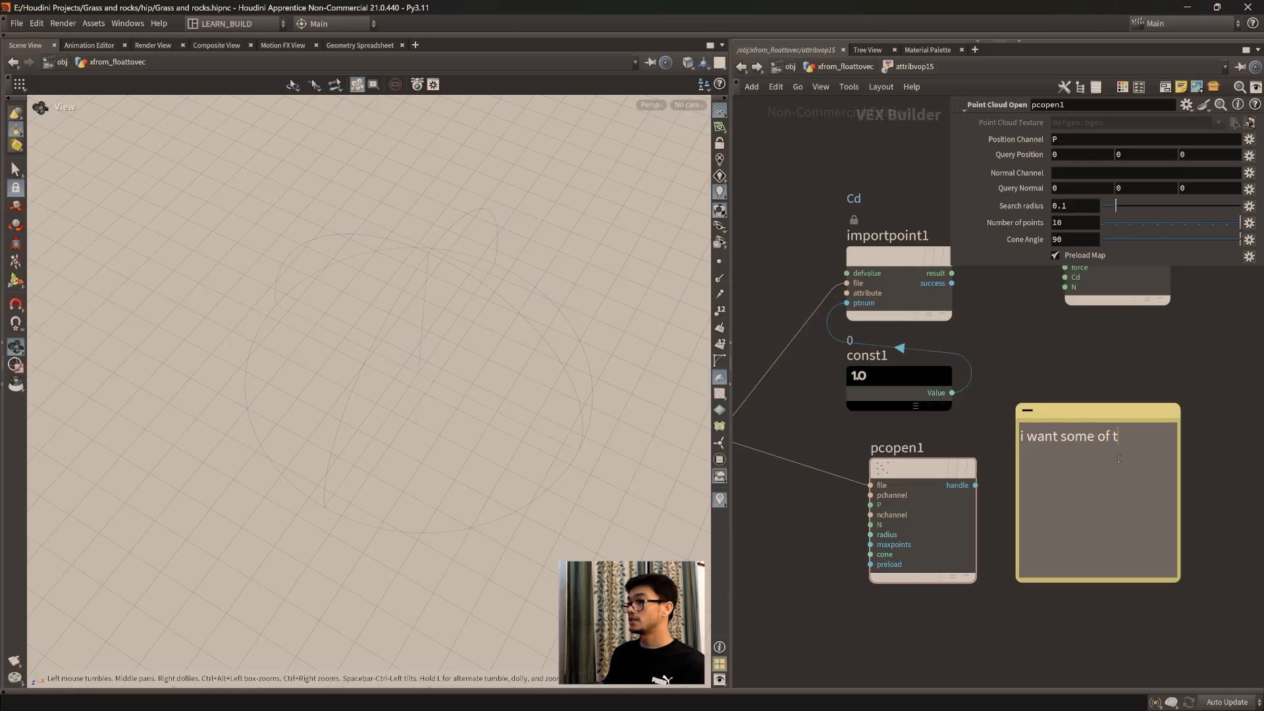
key(BackSpace)
text(my points to get the )
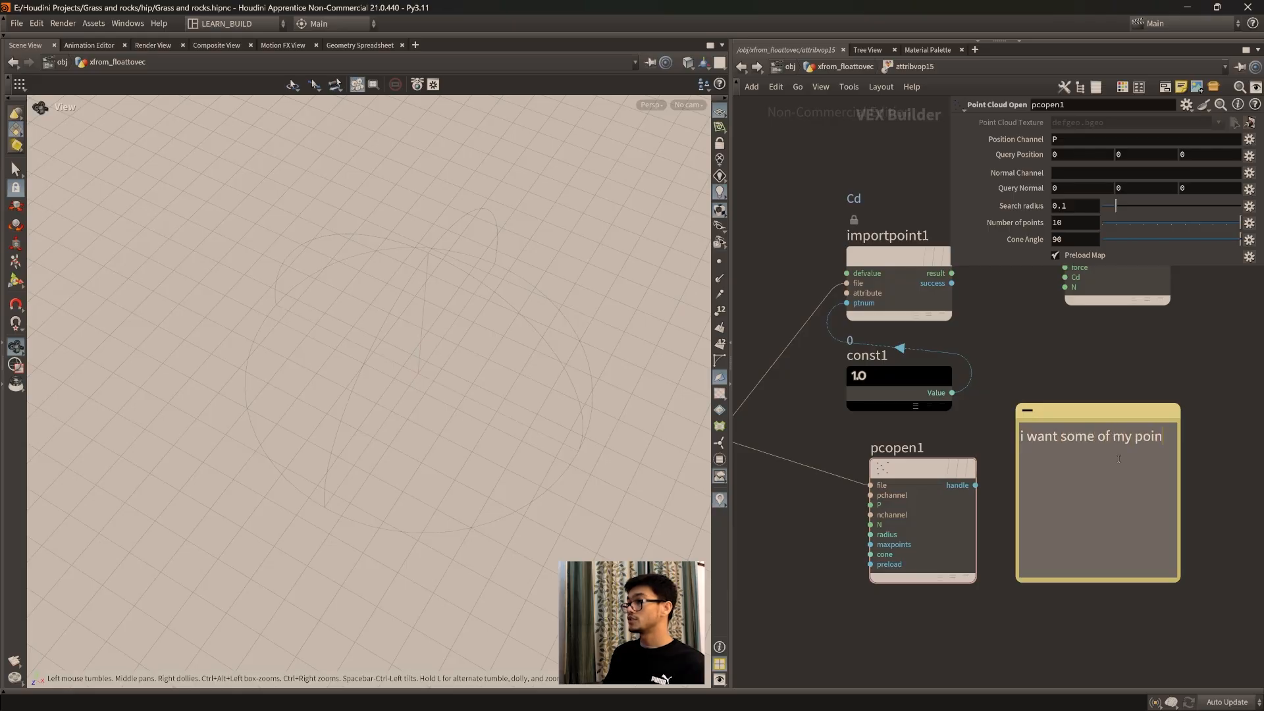
text(at)
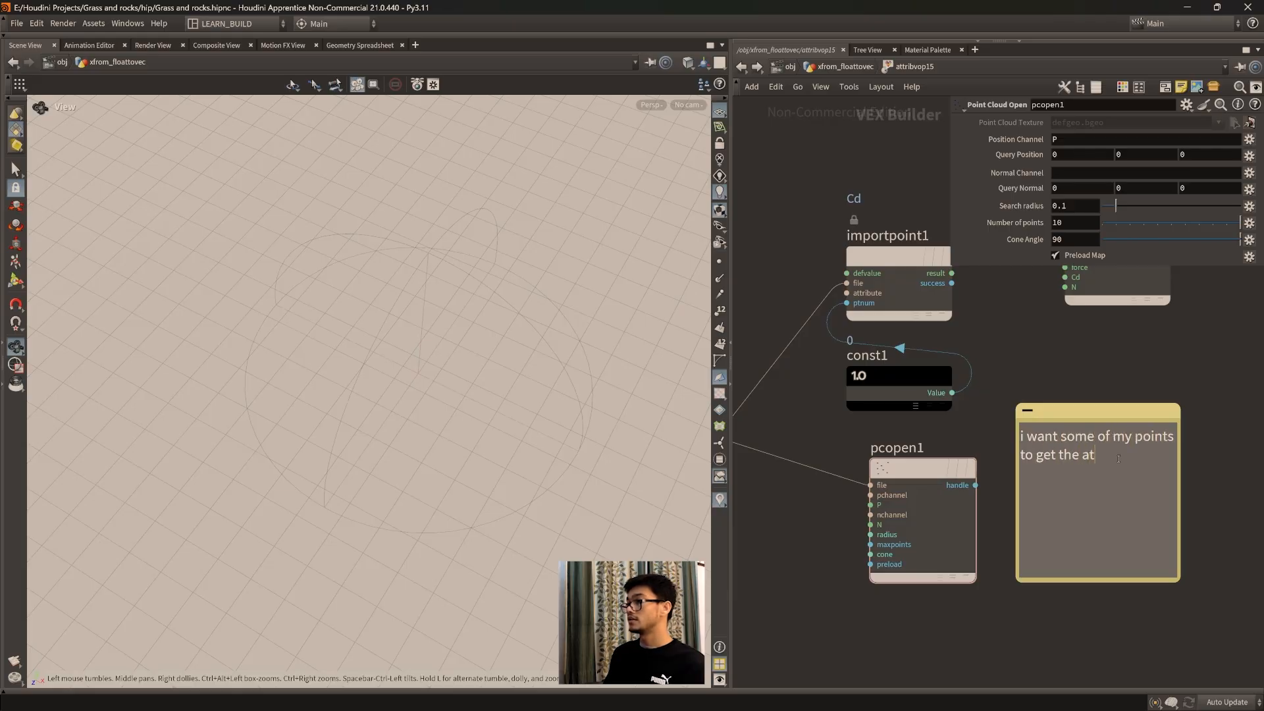
text(tribute Cf.)
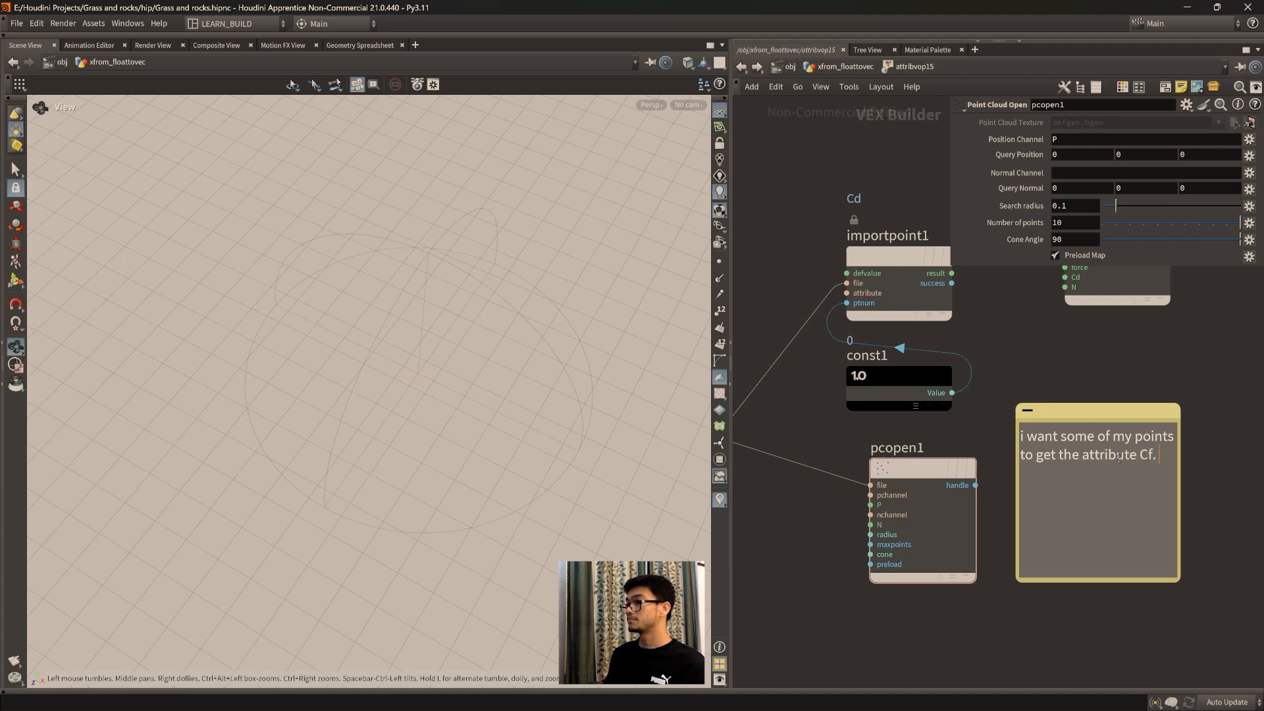
key(BackSpace)
key(BackSpace)
text(d.)
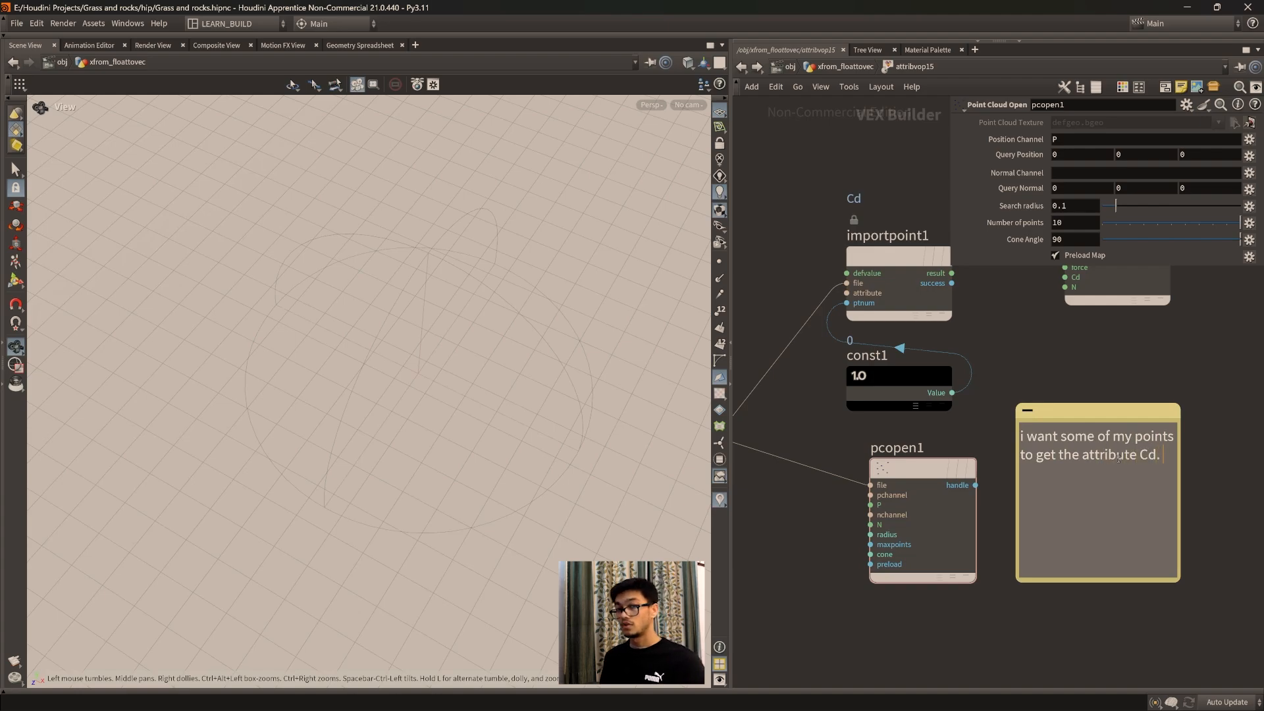
click(1061, 612)
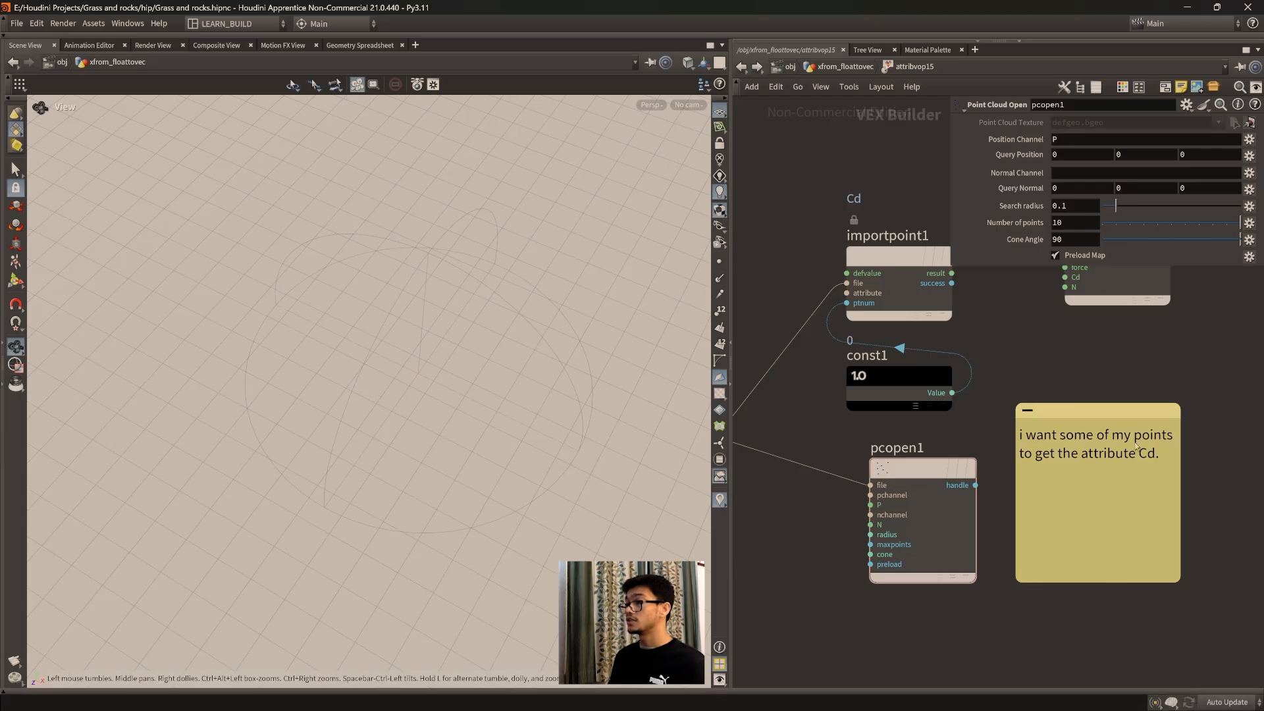
Step: Connect the geometry globals' P output to the P query position input of pcopen1
middle_drag(827, 558, 849, 552)
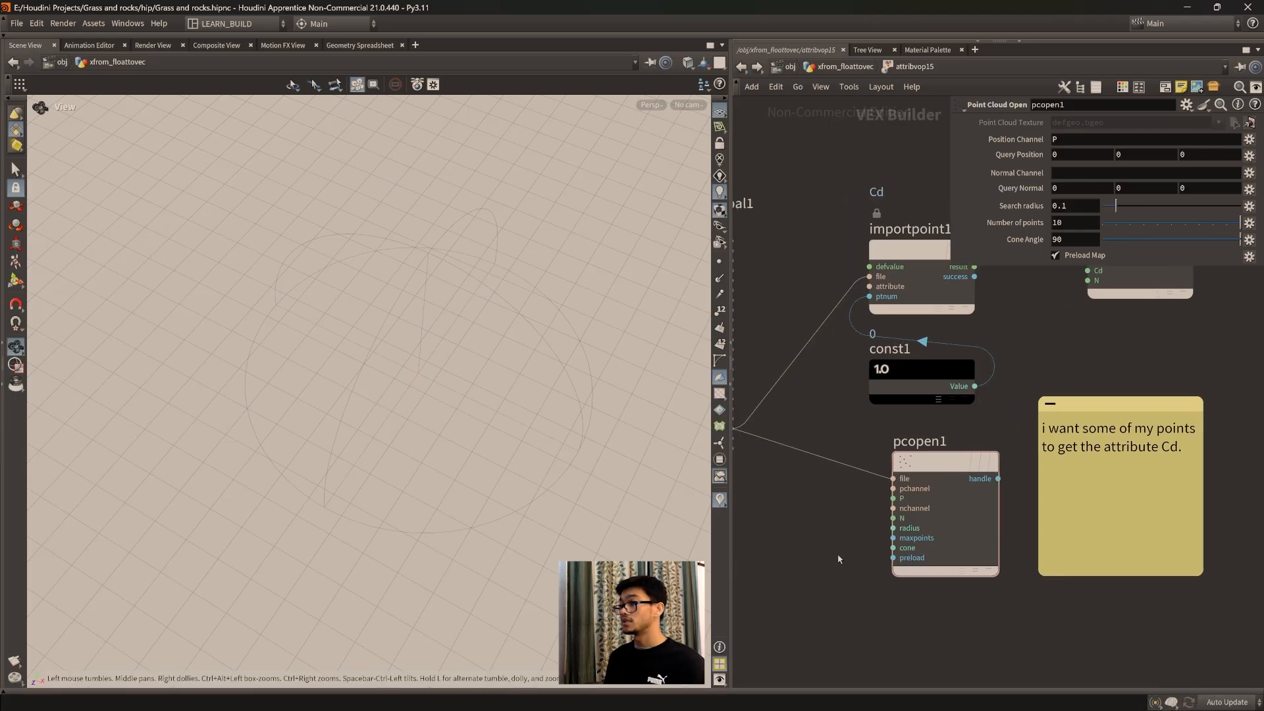
scroll(850, 553, down, 2)
click(794, 307)
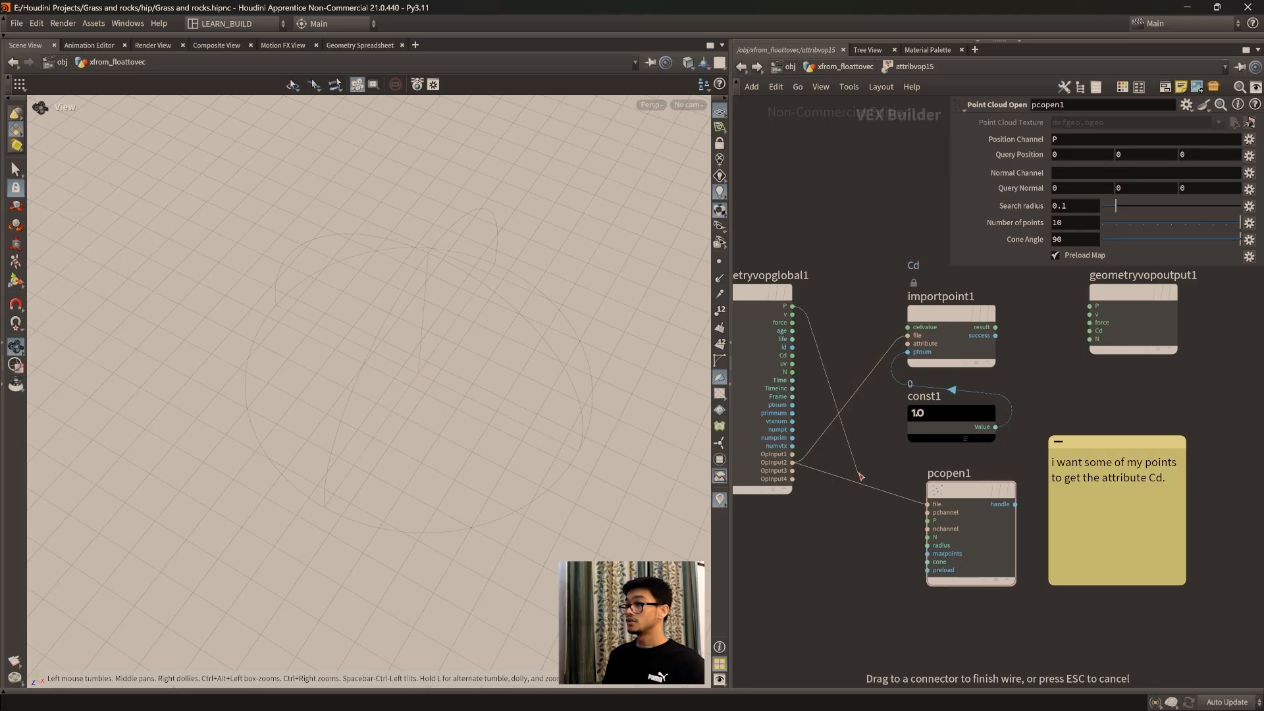
click(924, 523)
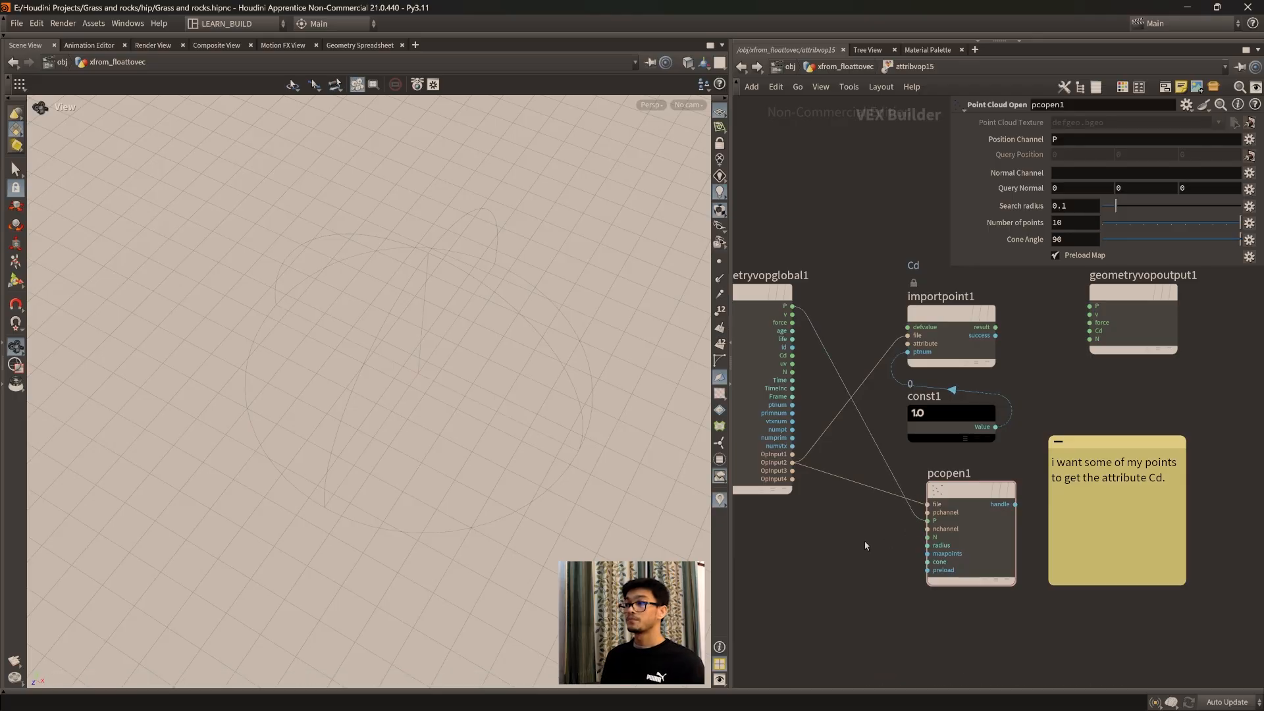
middle_drag(865, 545, 861, 555)
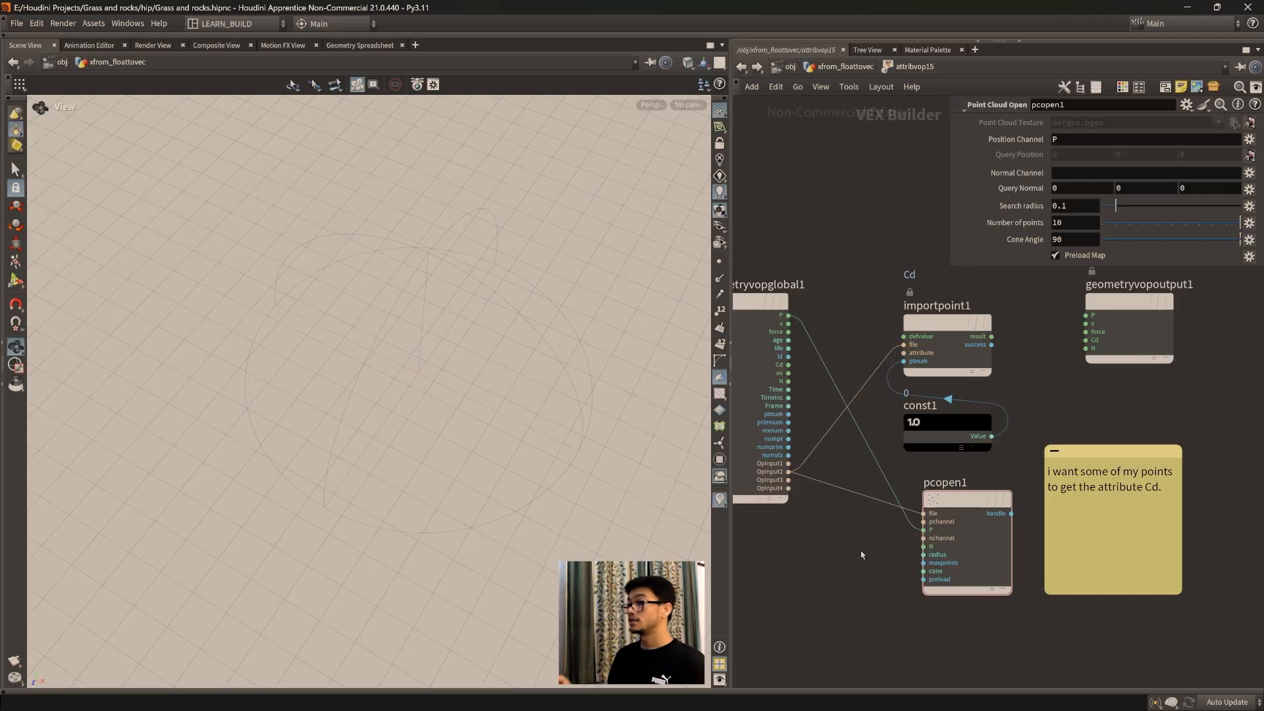
middle_drag(872, 557, 841, 567)
Step: Move the sticky note aside and connect pcopen1's handle output to the Cd input of geometryvopoutput1
drag(1094, 465, 1147, 466)
middle_drag(1119, 604, 991, 597)
drag(1022, 455, 1196, 462)
middle_drag(891, 478, 975, 517)
drag(932, 522, 1007, 350)
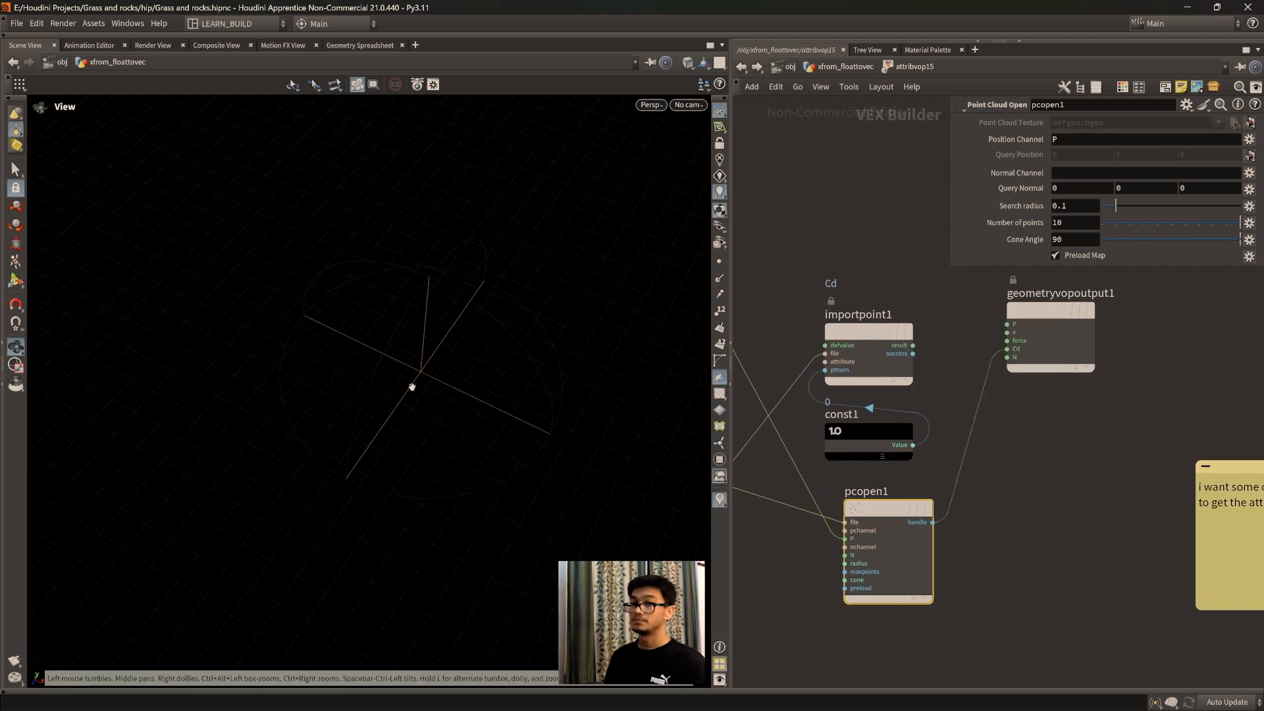
key(f)
drag(412, 386, 393, 420)
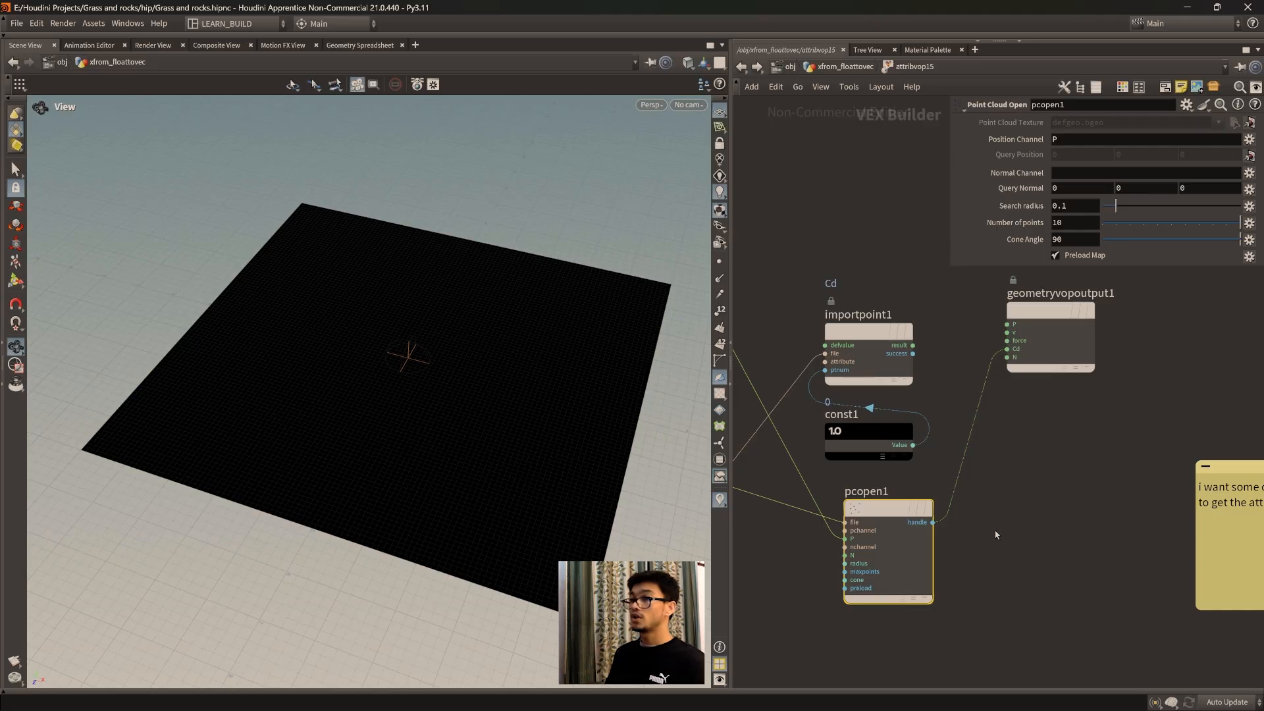
Step: Move the pcopen1 node so it sits directly below const1
scroll(395, 362, up, 3)
middle_drag(418, 408, 415, 378)
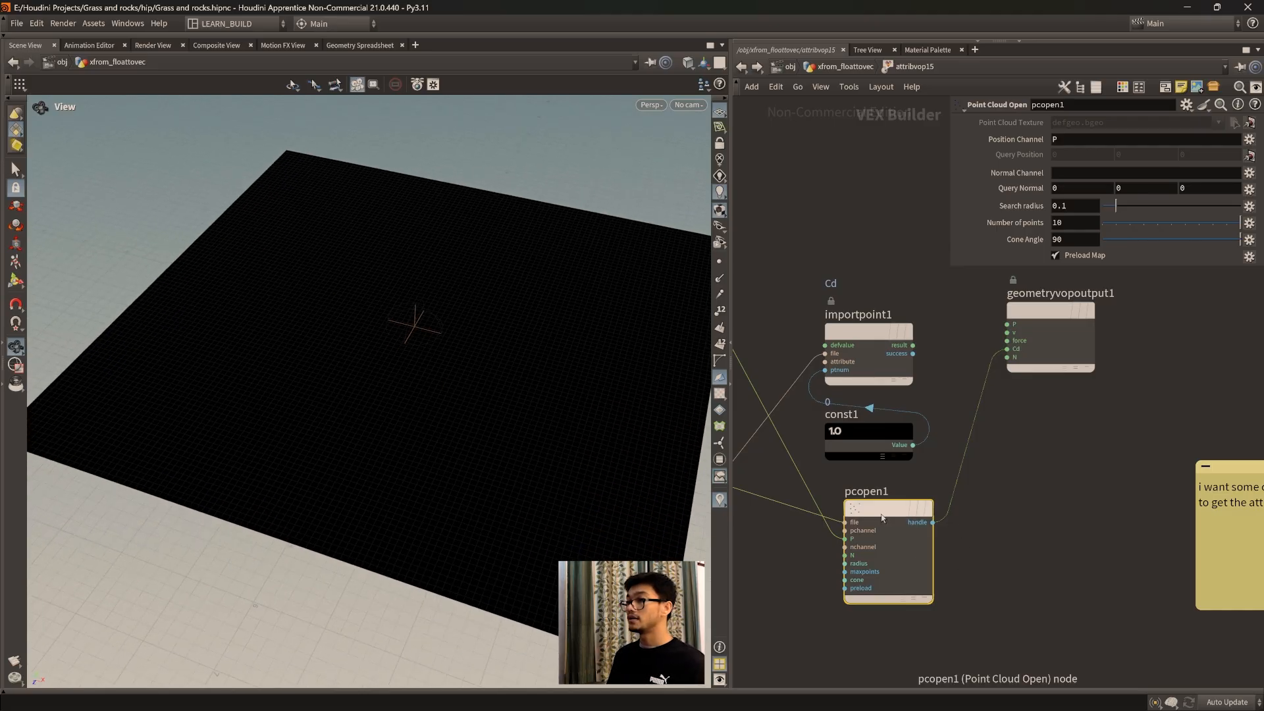
drag(882, 515, 907, 515)
middle_drag(978, 557, 1121, 533)
scroll(1121, 533, up, 1)
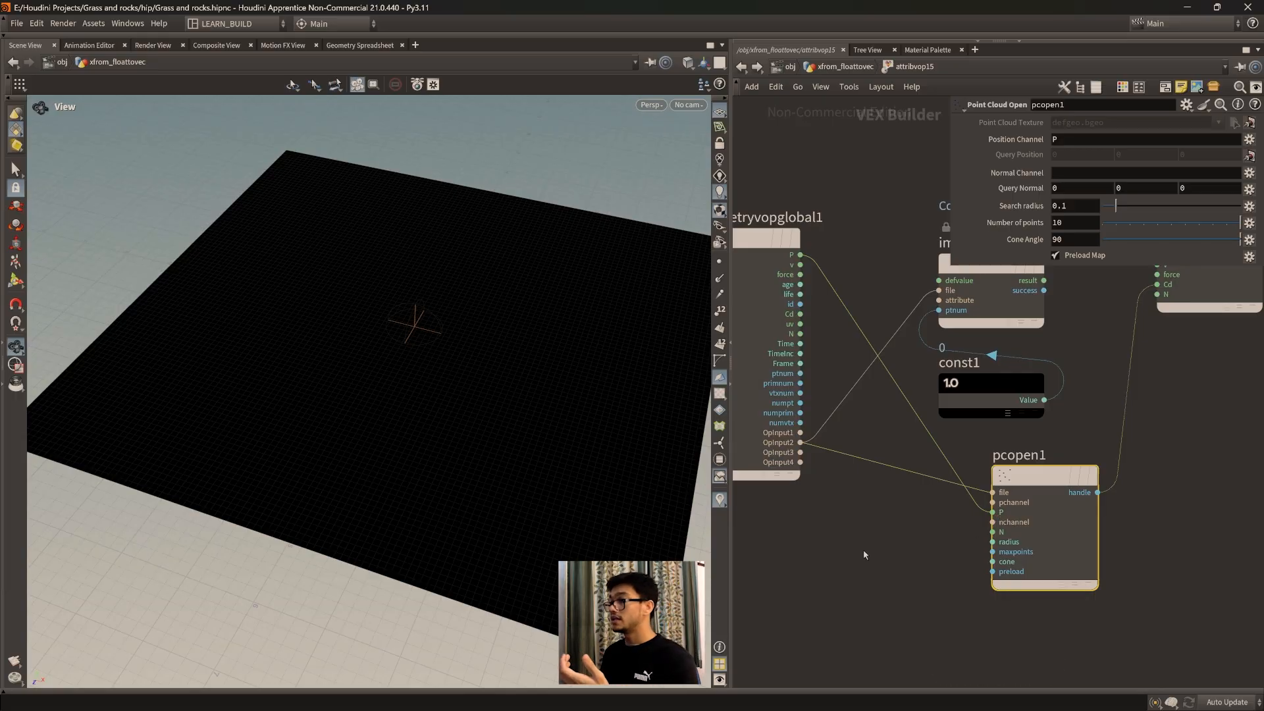
drag(1050, 484, 1017, 488)
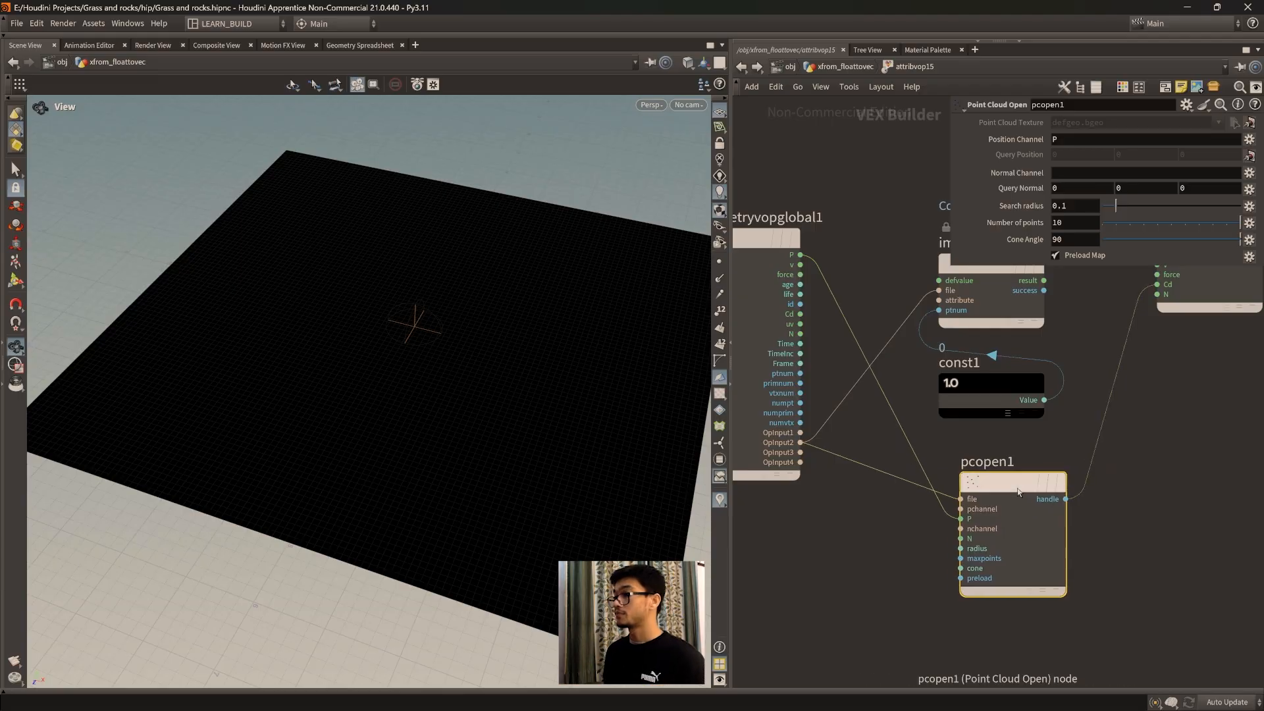
scroll(484, 362, up, 2)
middle_drag(442, 321, 425, 376)
scroll(425, 376, up, 2)
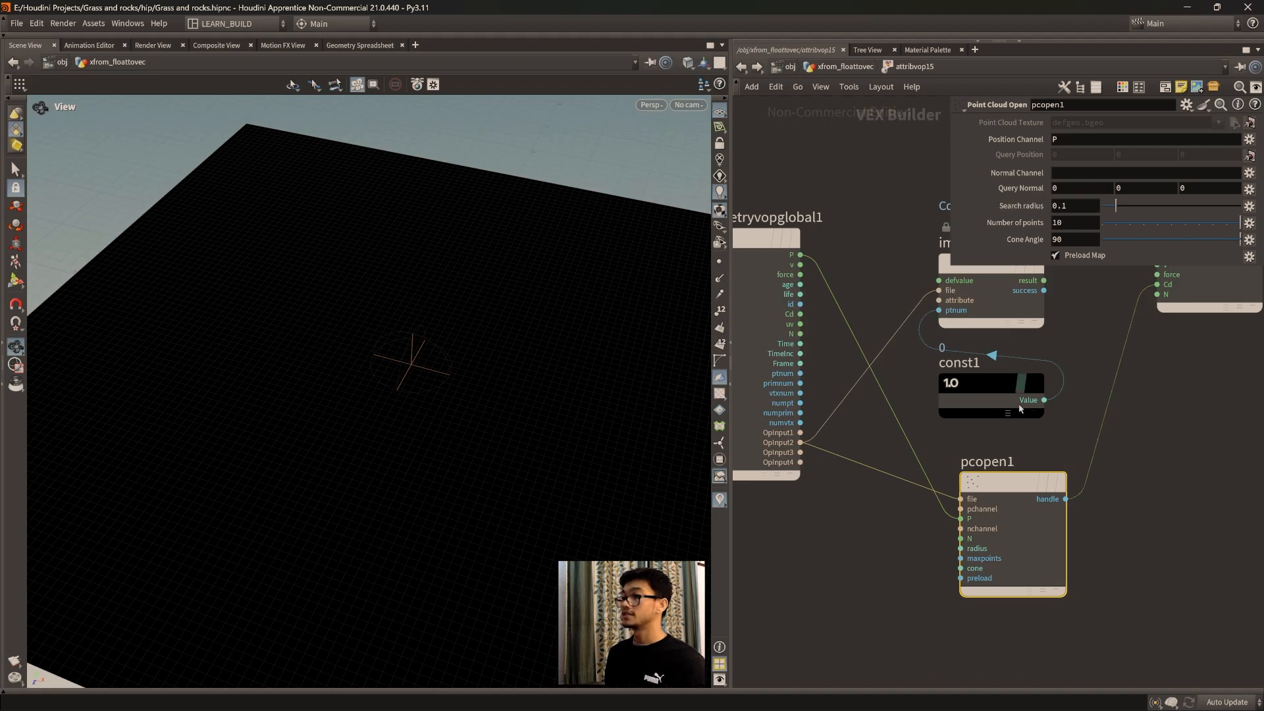
drag(1018, 526, 996, 513)
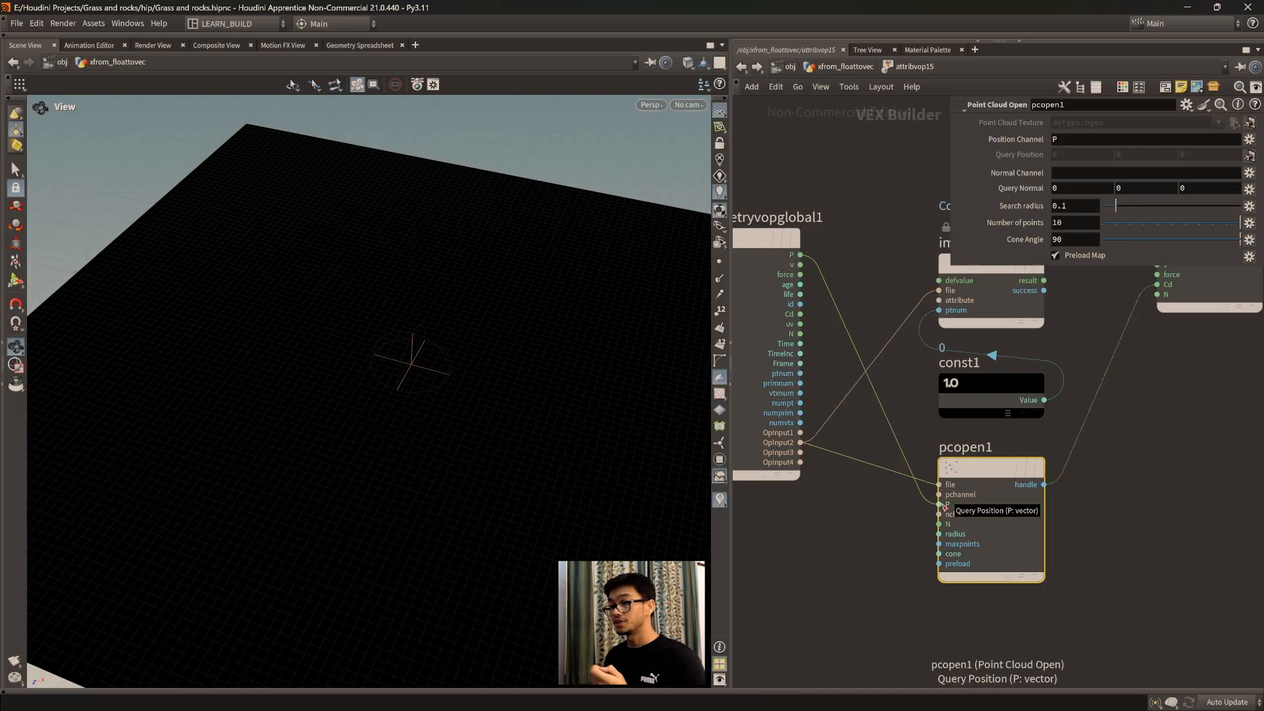
drag(994, 485, 995, 485)
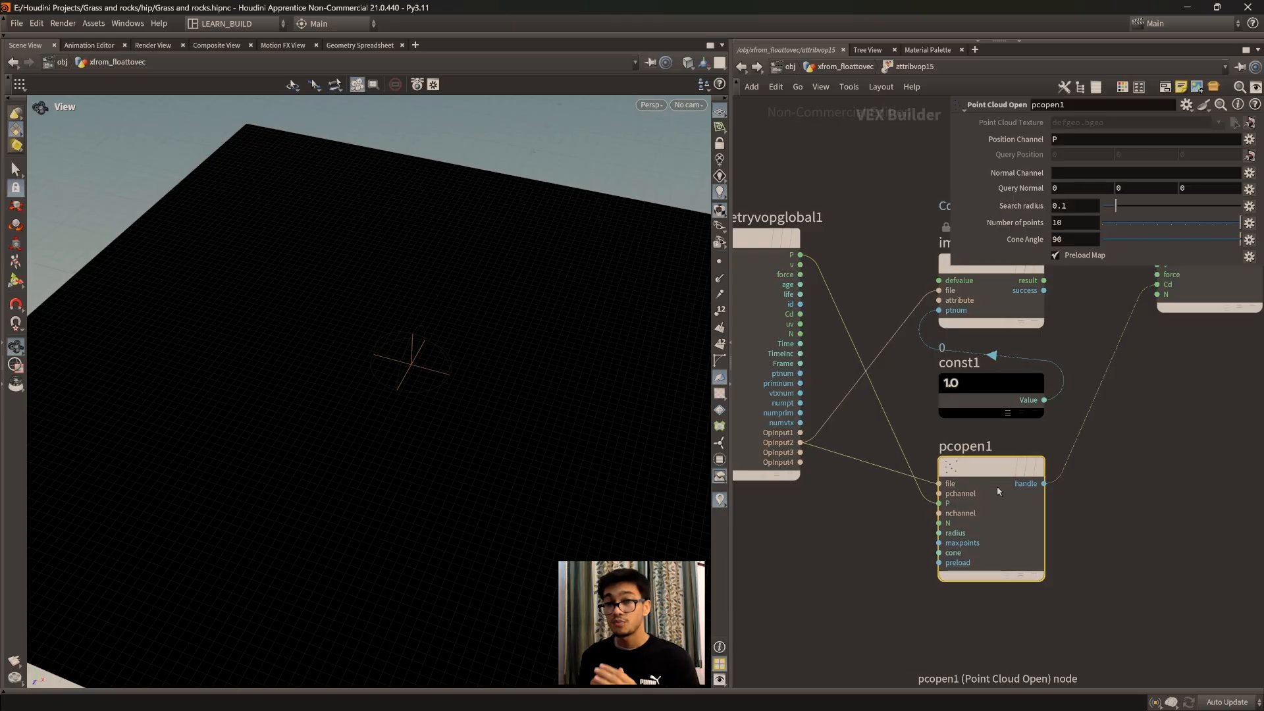
right_drag(528, 446, 505, 432)
middle_drag(505, 432, 519, 375)
right_drag(519, 375, 522, 386)
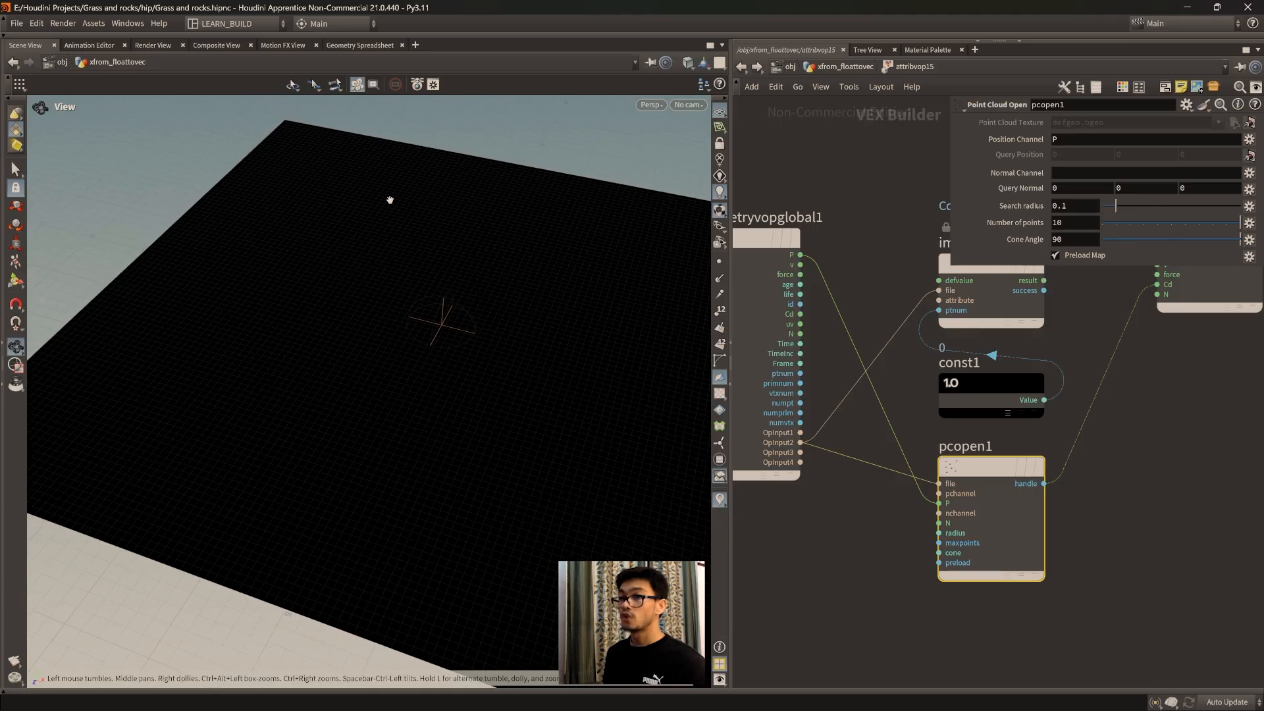
middle_drag(479, 518, 444, 514)
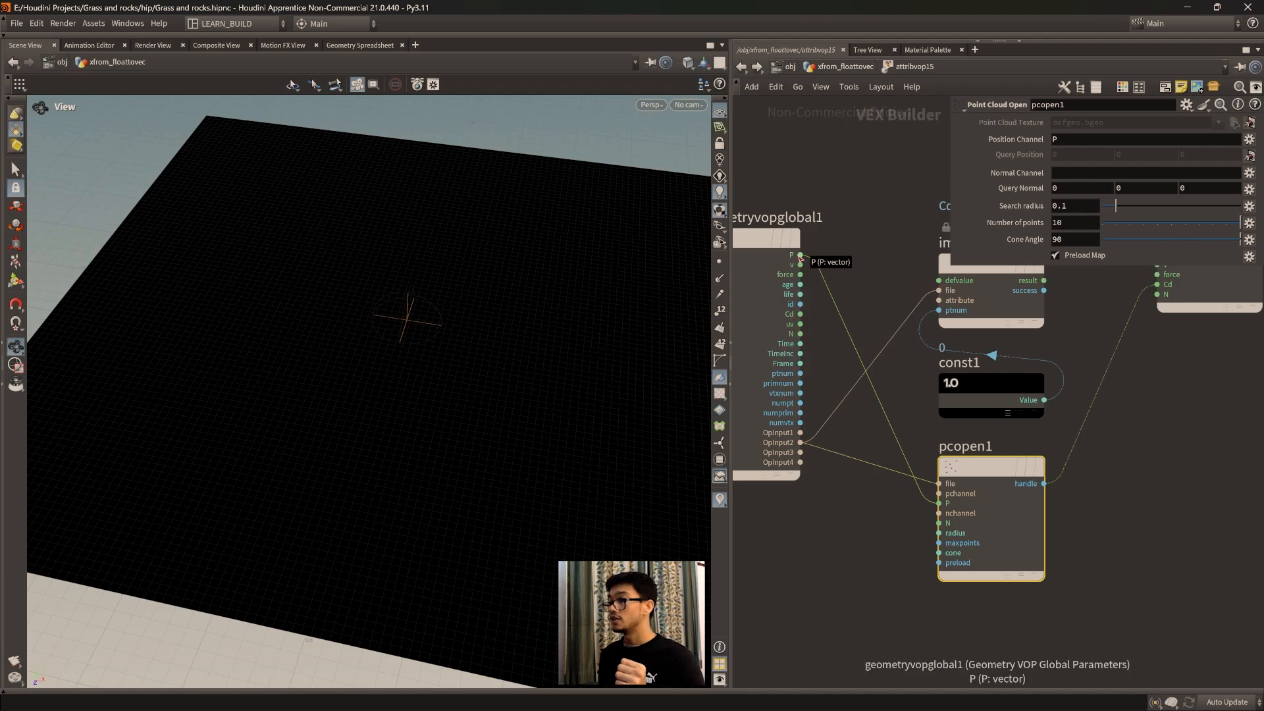
mouse_move(991, 503)
mouse_down()
mouse_move(1005, 506)
mouse_move(995, 502)
mouse_up()
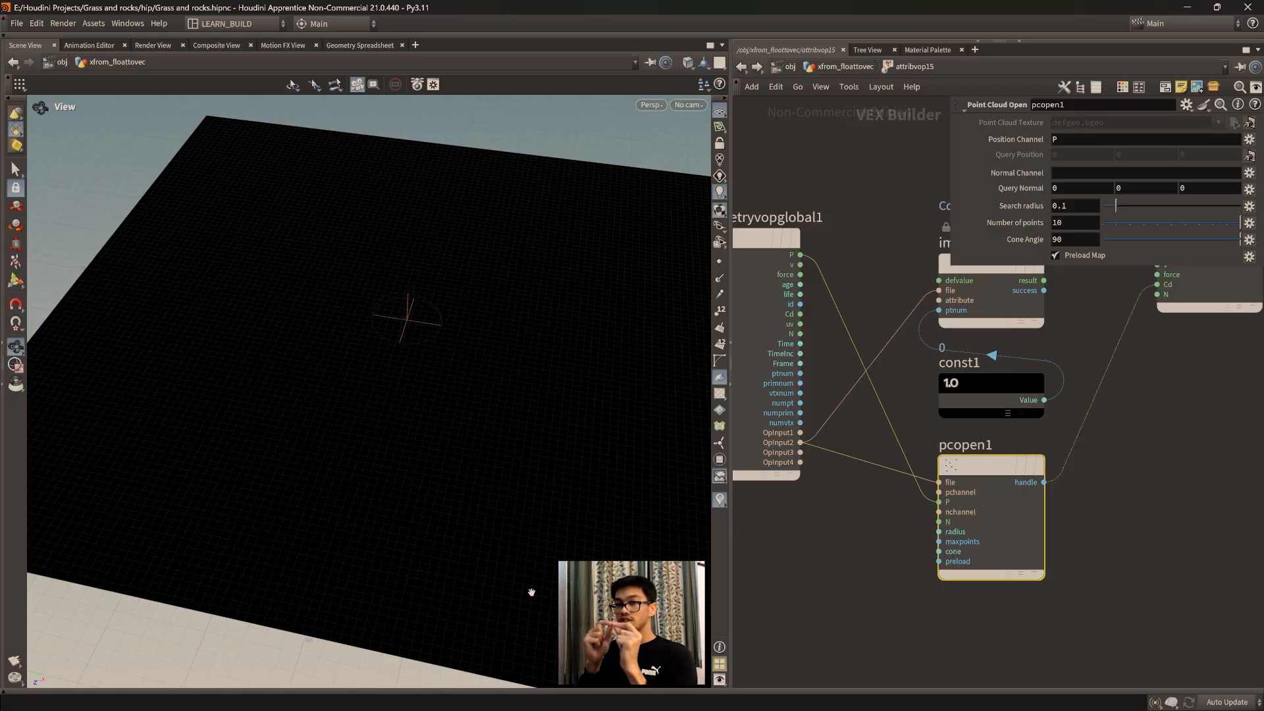
mouse_move(534, 503)
mouse_down()
mouse_move(479, 460)
mouse_move(520, 482)
mouse_move(511, 476)
mouse_up()
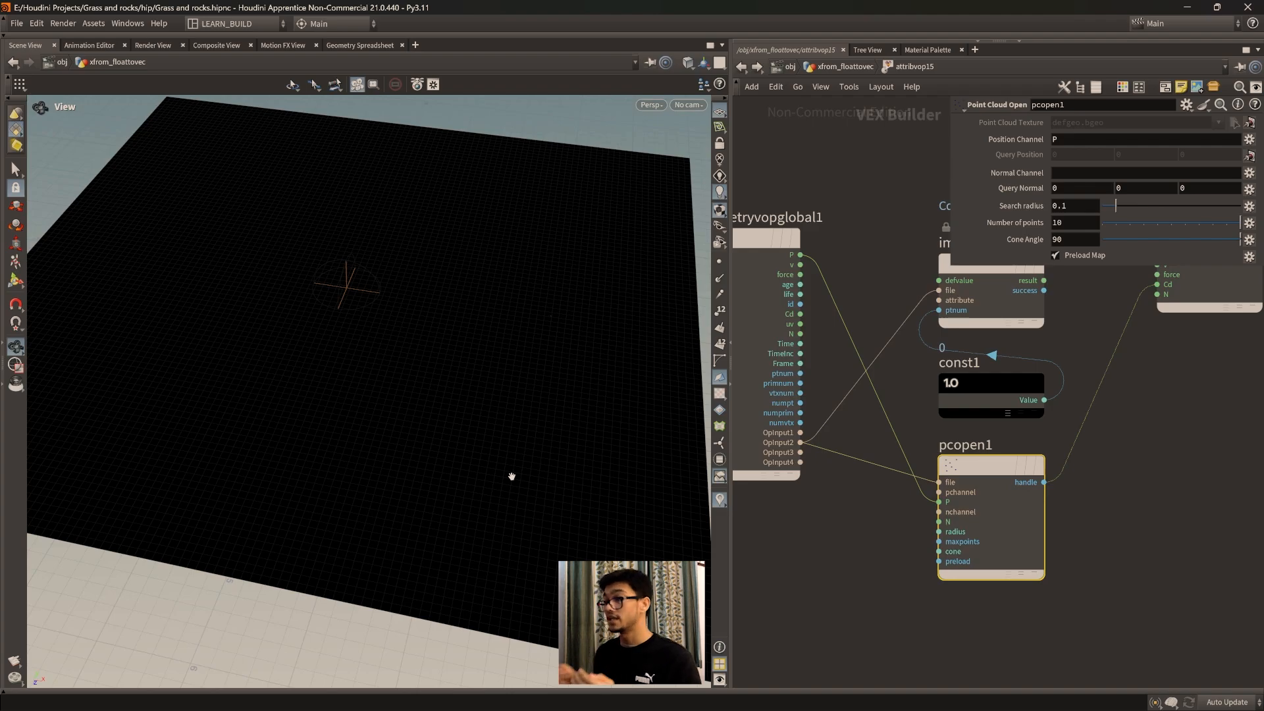
mouse_move(822, 539)
middle_down()
mouse_move(907, 556)
mouse_move(827, 559)
middle_up()
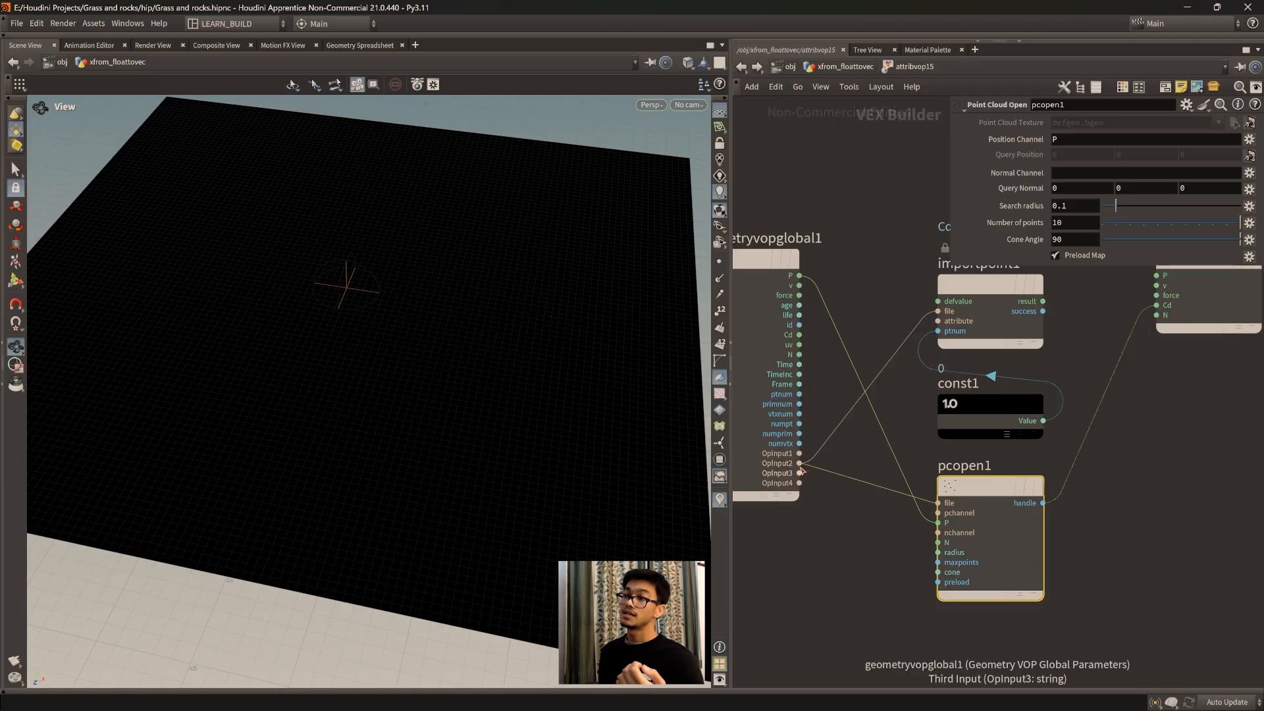
Step: Check which geometry feeds attribvop15's inputs in the parent network and return inside the VOP network
key(u)
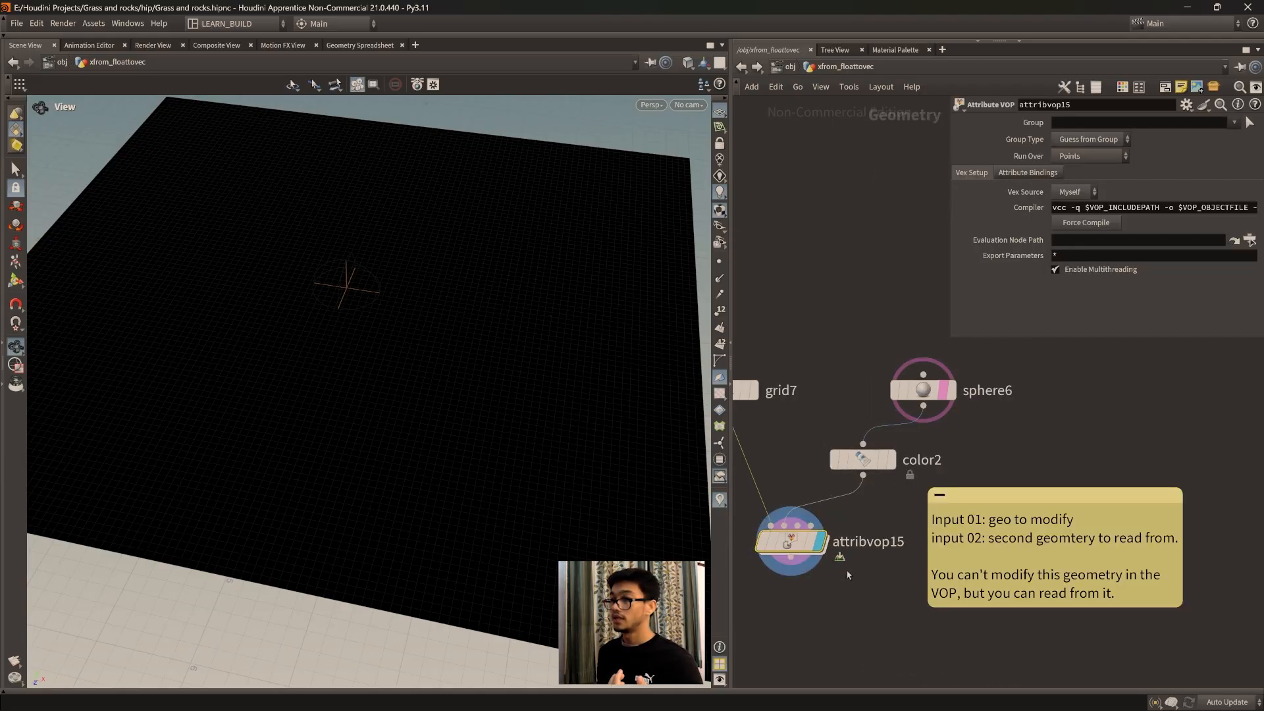
double_click(792, 541)
mouse_move(842, 522)
middle_down()
mouse_move(805, 500)
mouse_move(836, 536)
middle_up()
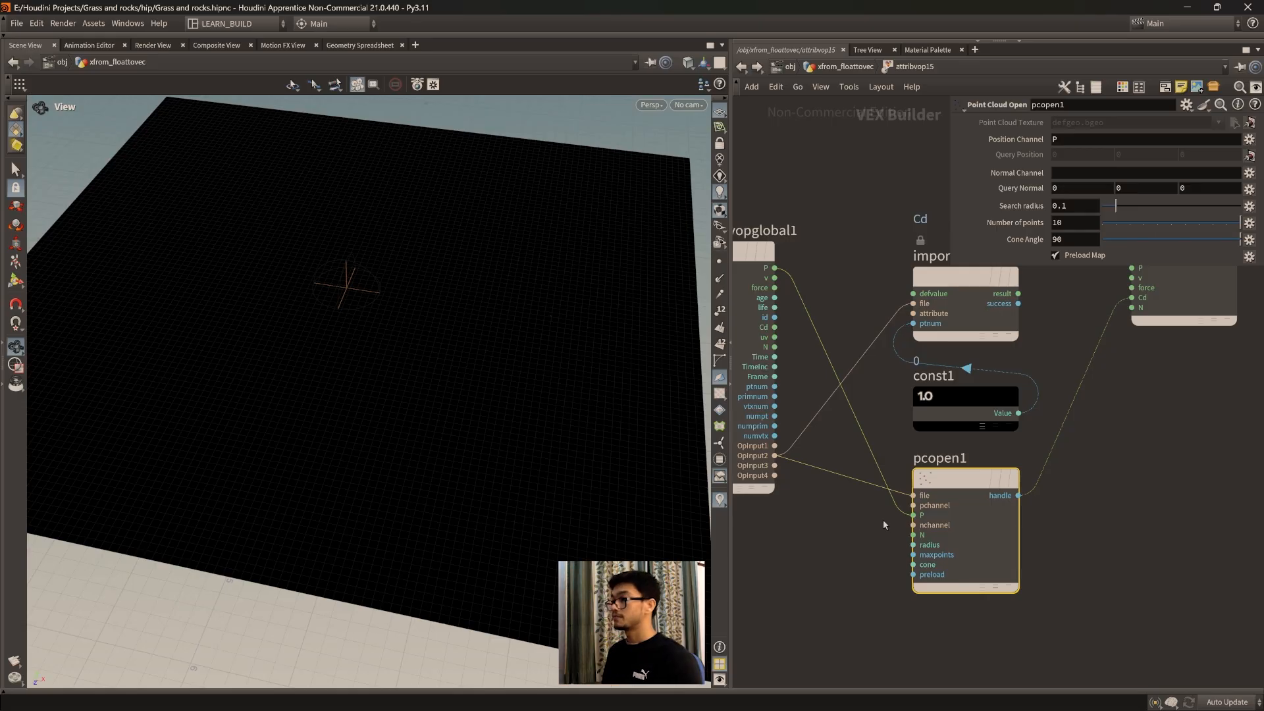
middle_drag(841, 521, 867, 502)
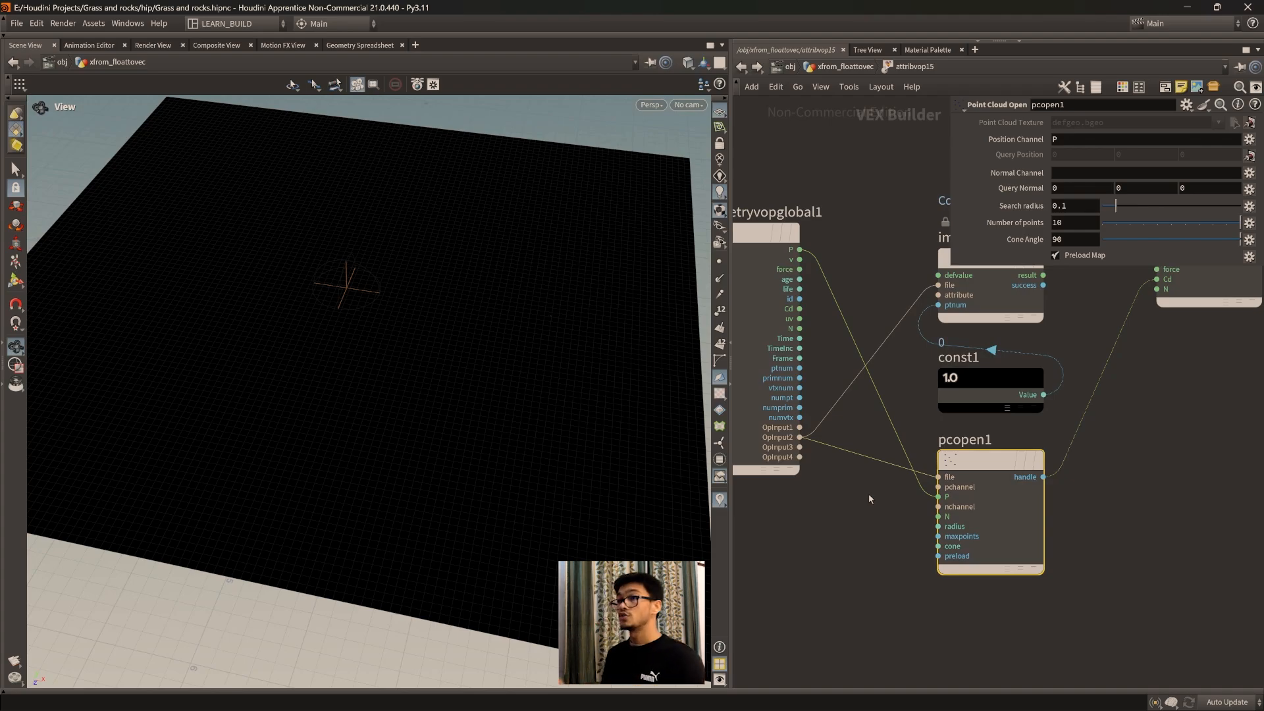
drag(423, 369, 402, 384)
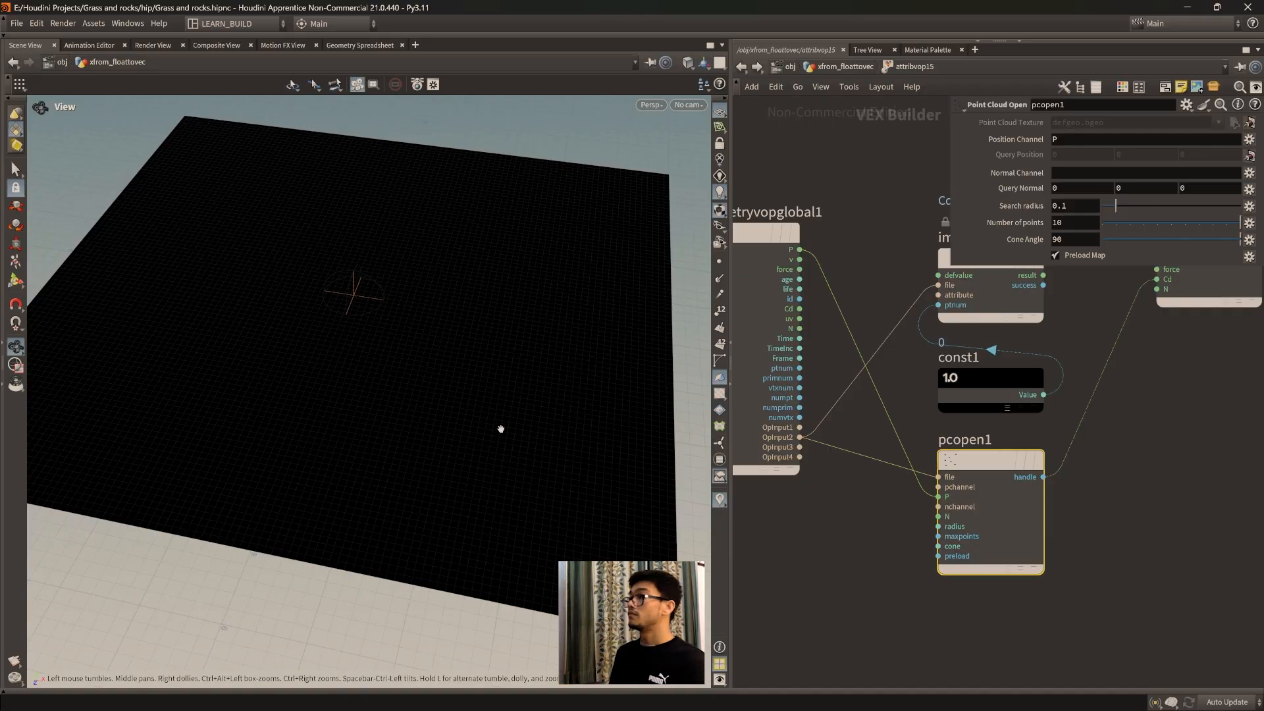
Step: Set the search radius of pcopen1 to 1 and shift the node slightly
drag(1117, 206, 1177, 214)
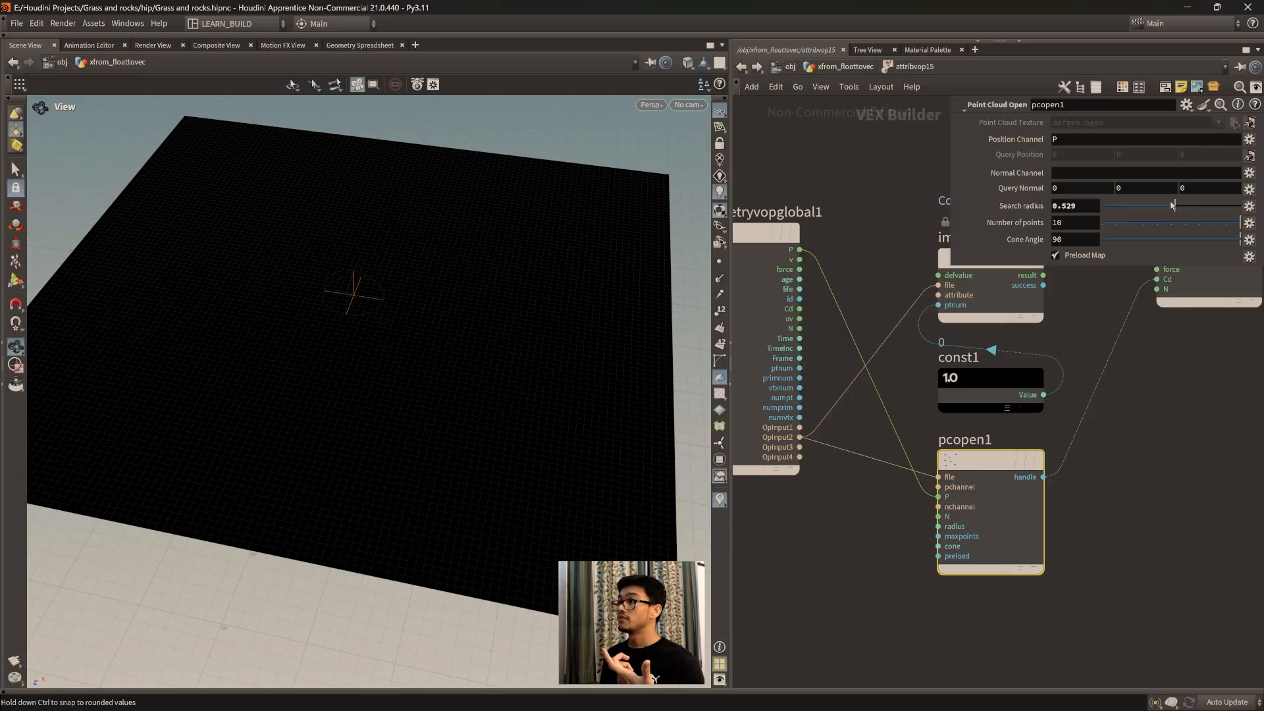
drag(1190, 206, 1241, 206)
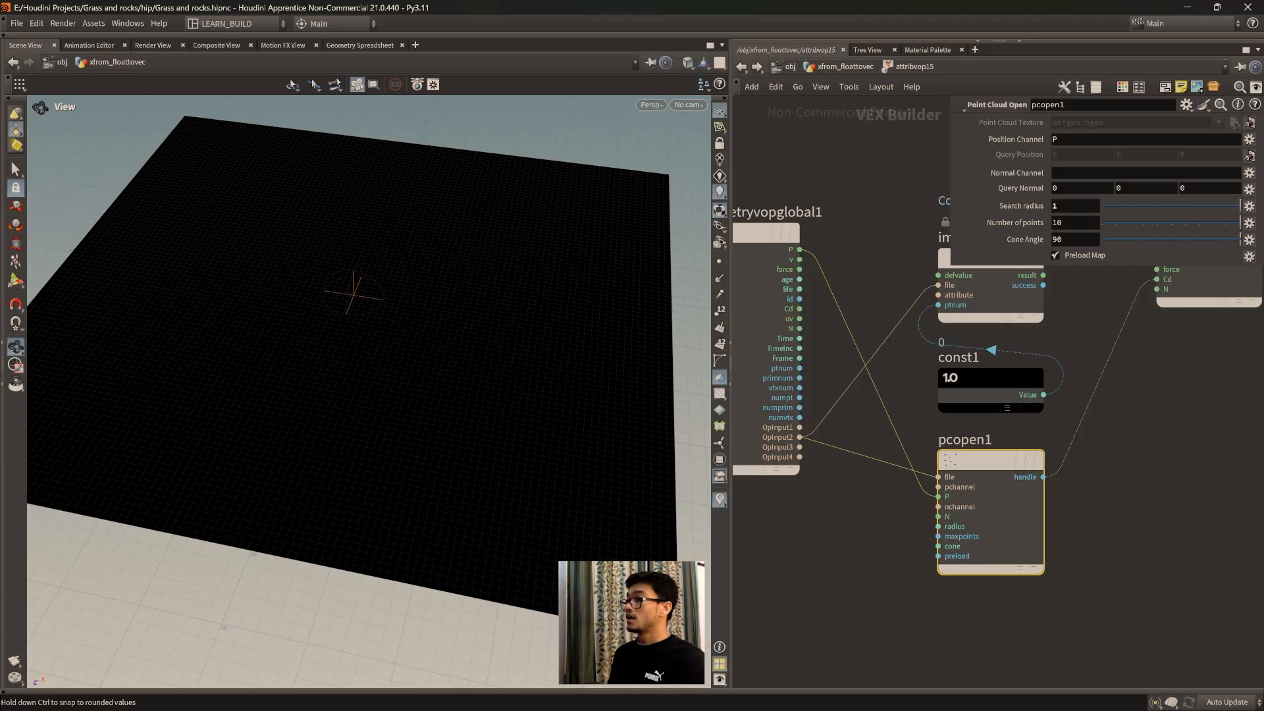
middle_drag(1048, 460, 996, 526)
drag(996, 525, 1004, 516)
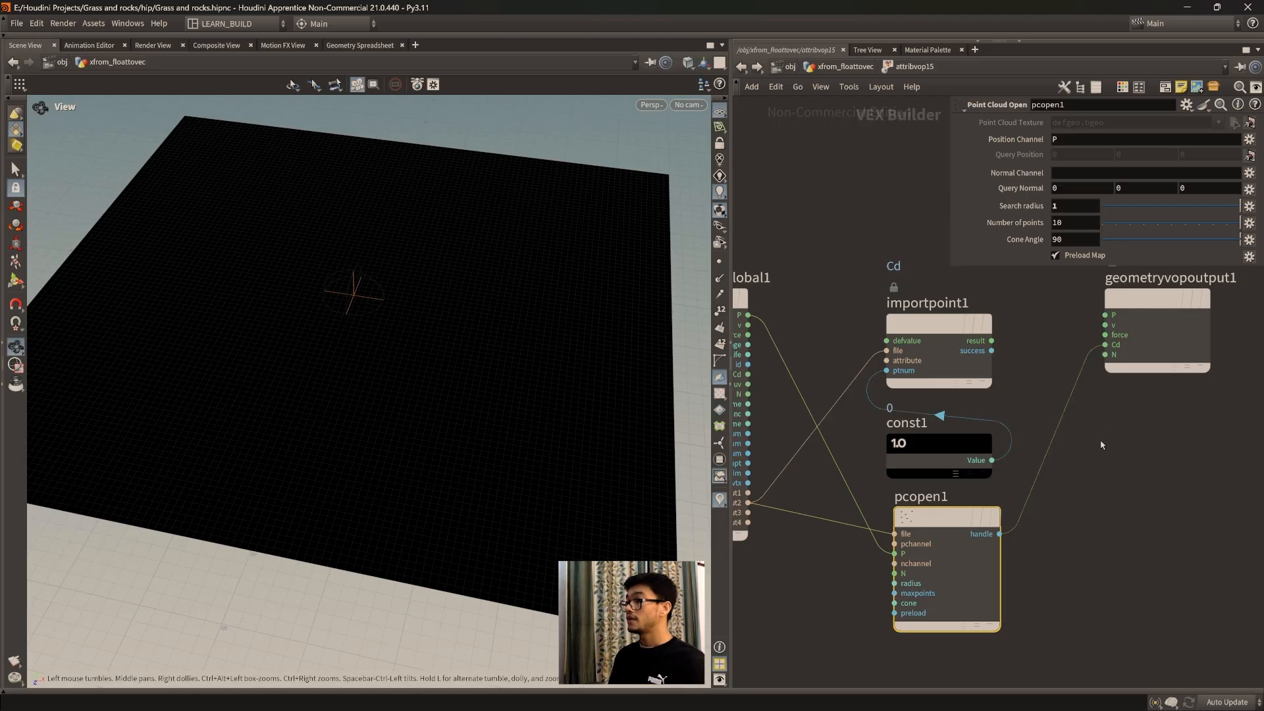
middle_drag(1101, 445, 1095, 461)
Step: Inspect the grid points' Cd values in the geometry spreadsheet and return to the 3D view, leaving pcopen1 selected
click(1110, 360)
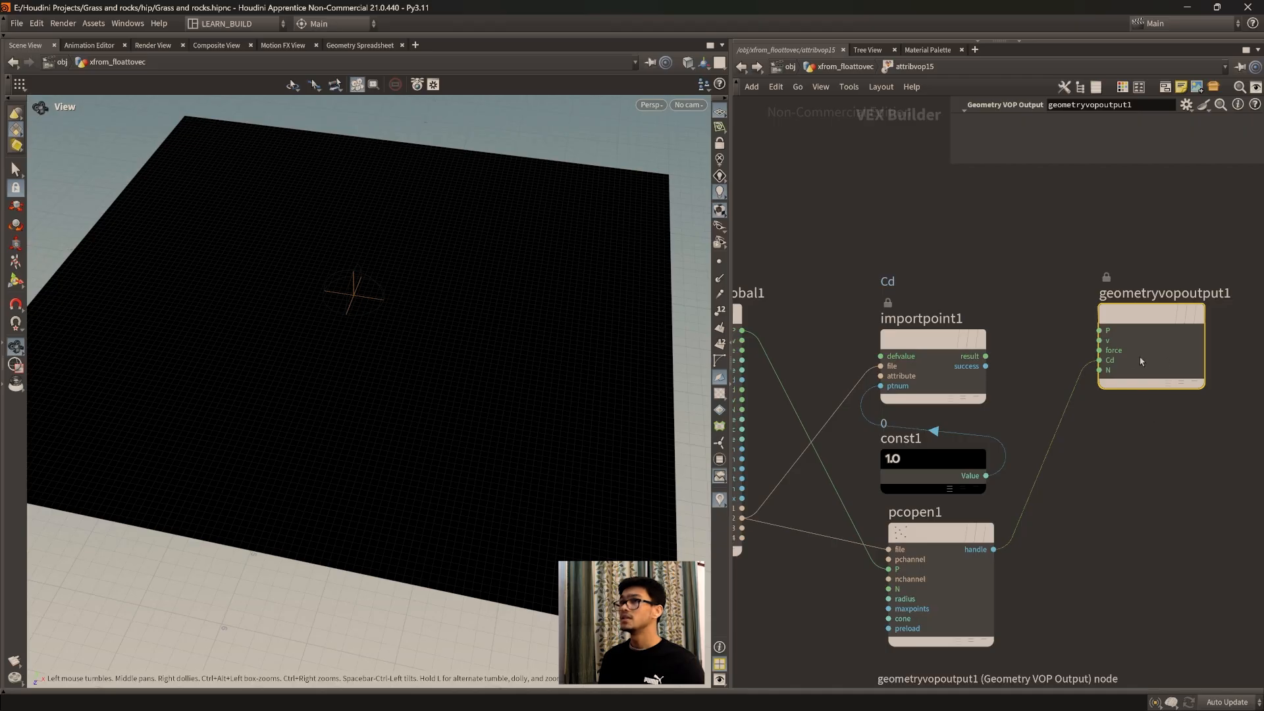
click(360, 45)
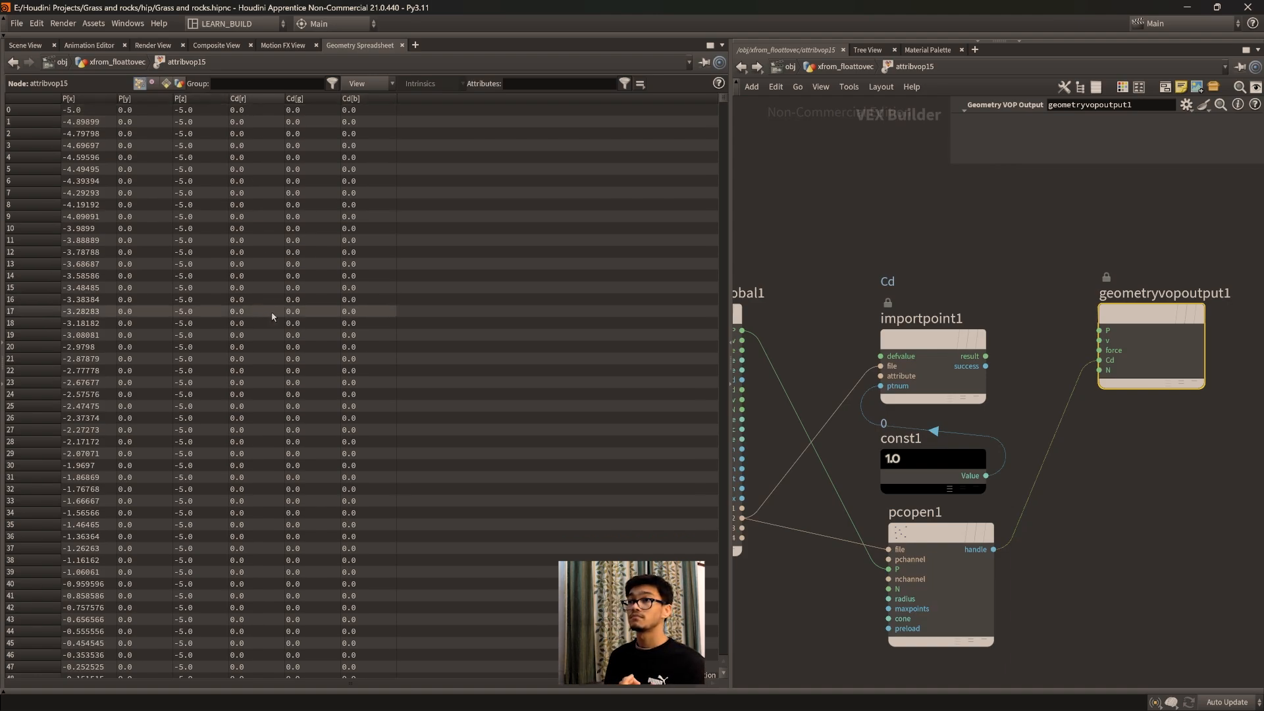
click(29, 46)
click(942, 532)
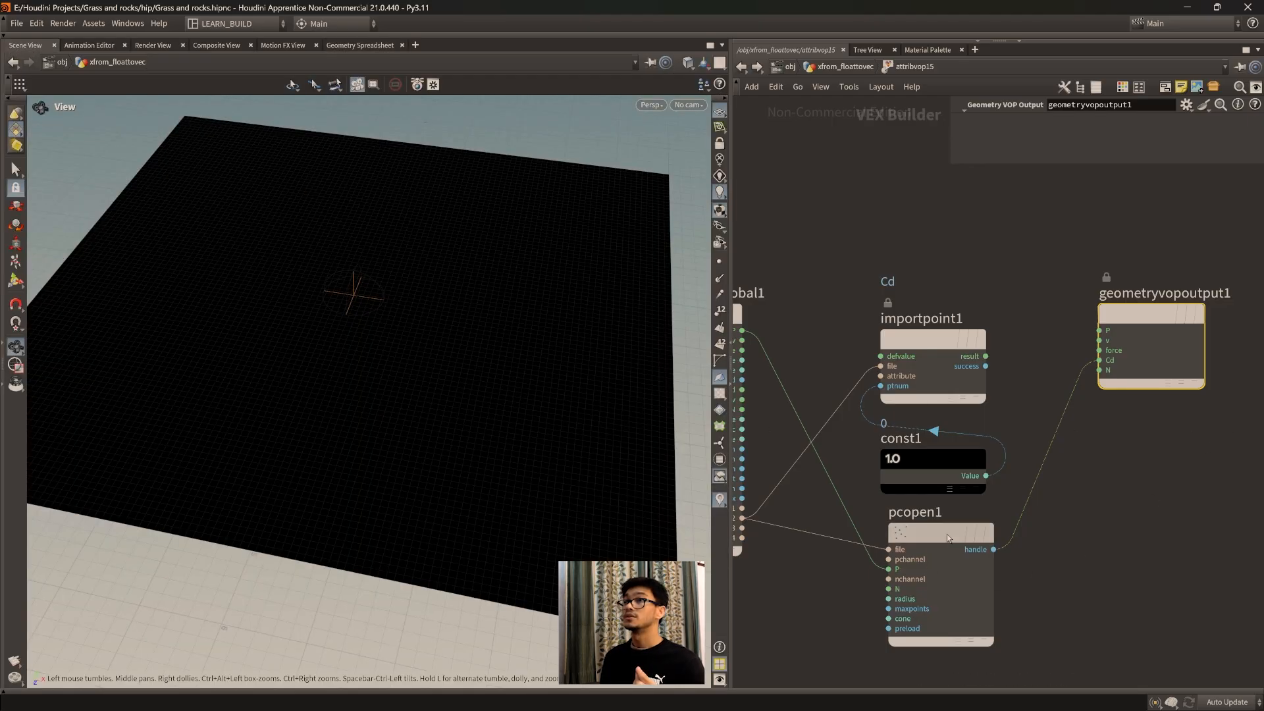
click(360, 46)
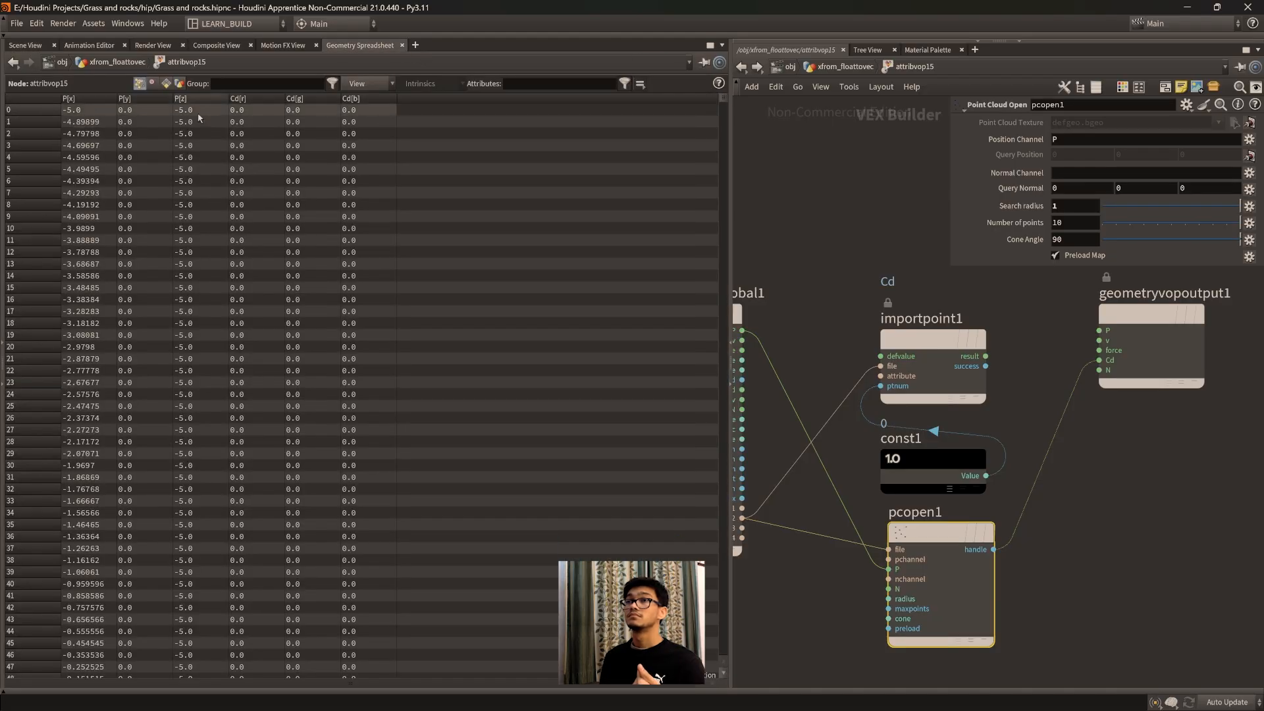
click(28, 45)
Step: Add a Point Cloud Filter node and place it beside pcopen1
middle_drag(1171, 518, 1115, 506)
click(1094, 519)
key(Tab)
text(pcfil)
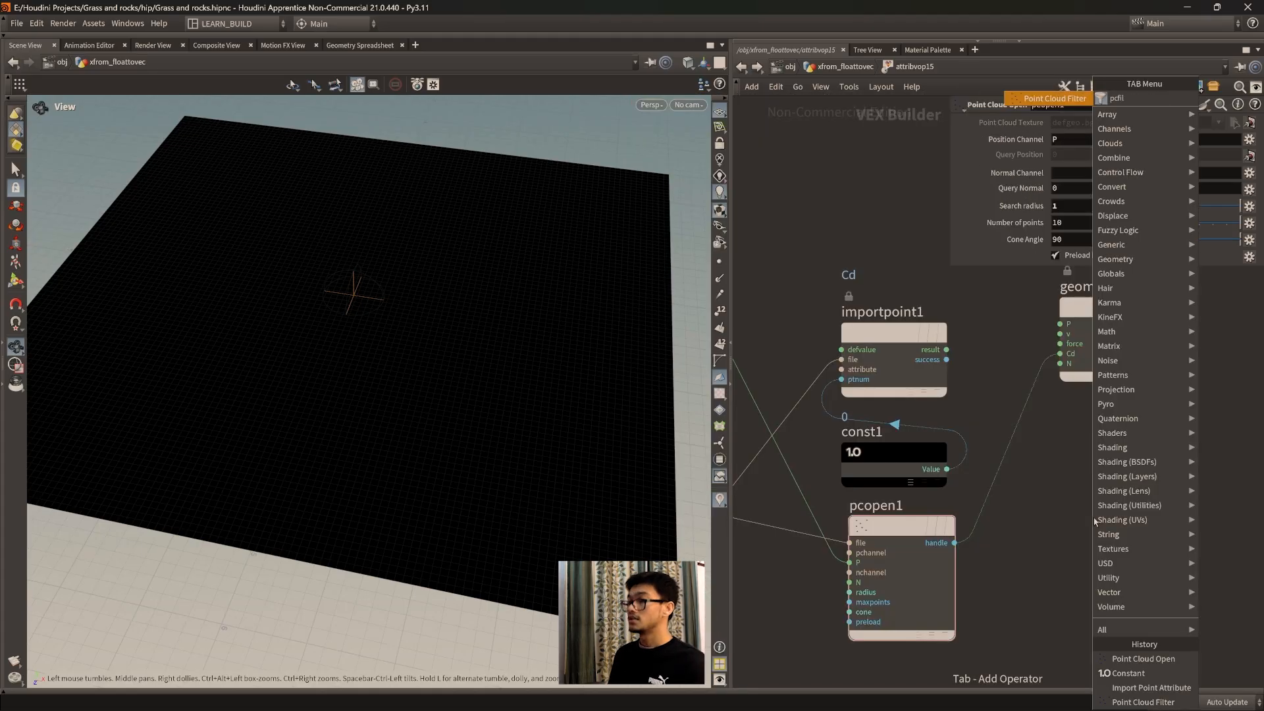
key(Return)
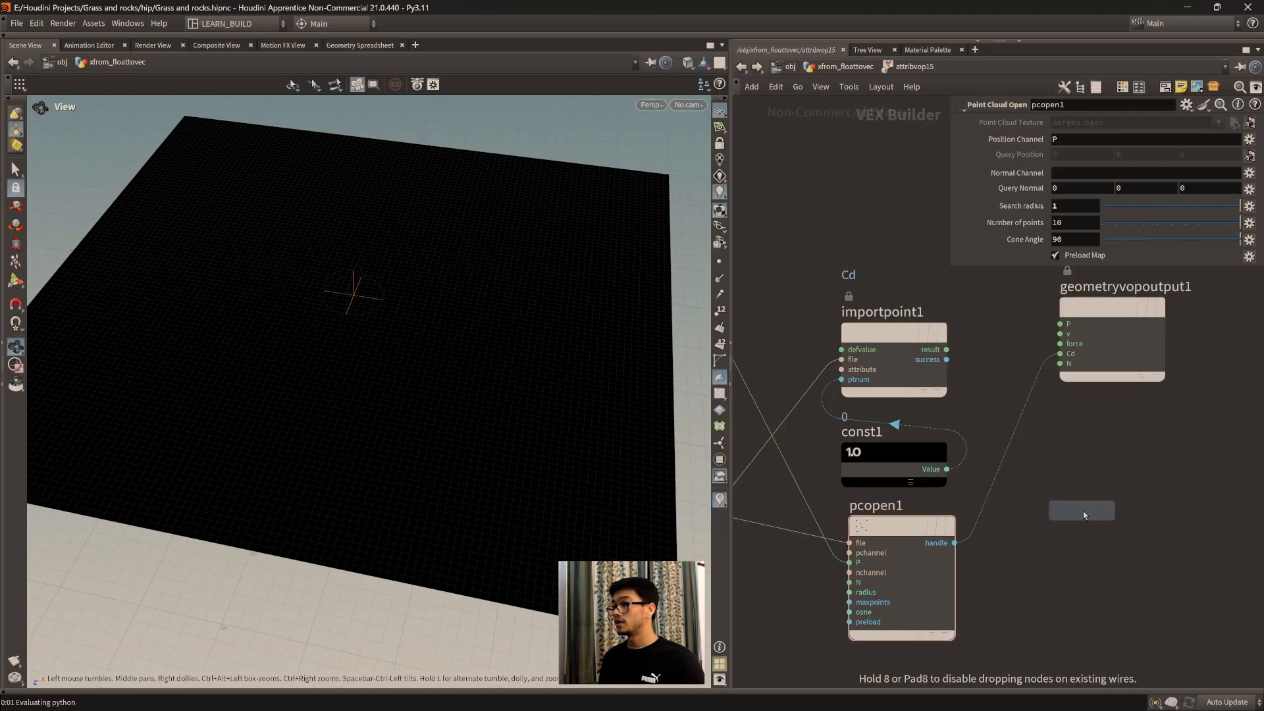
click(1073, 504)
drag(1073, 504, 1077, 538)
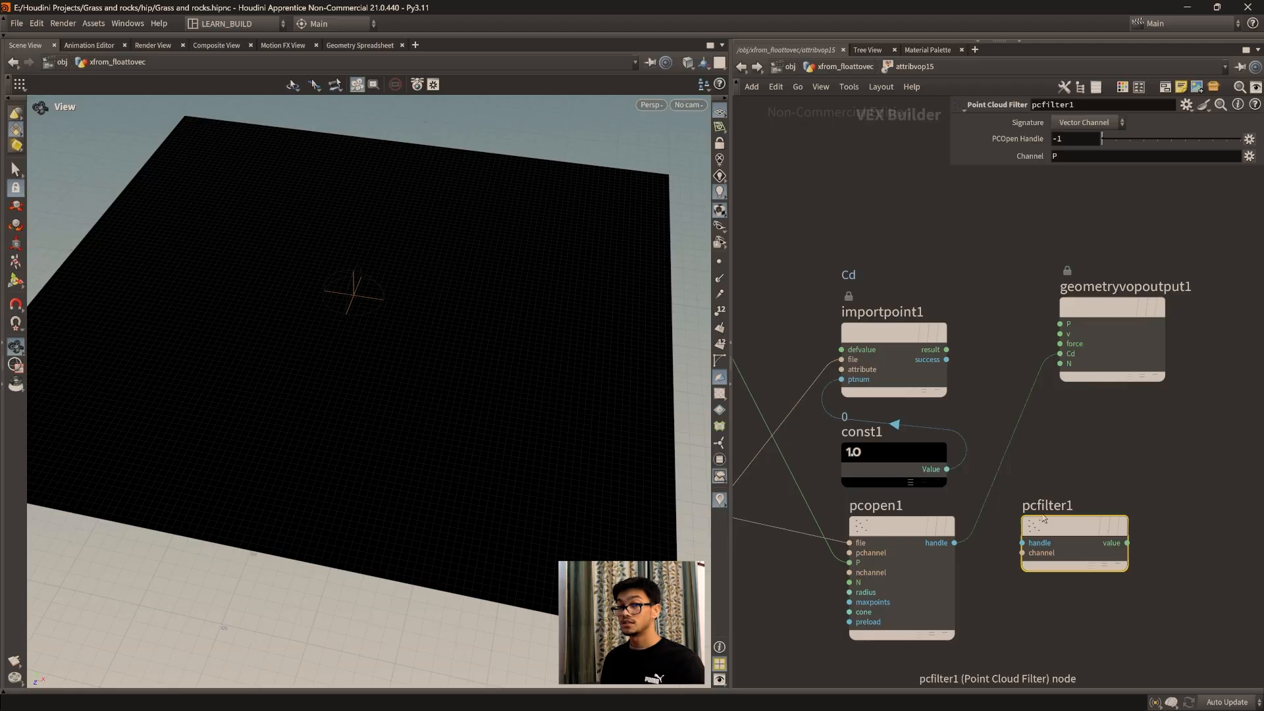
mouse_move(1050, 526)
drag(1078, 533, 1070, 528)
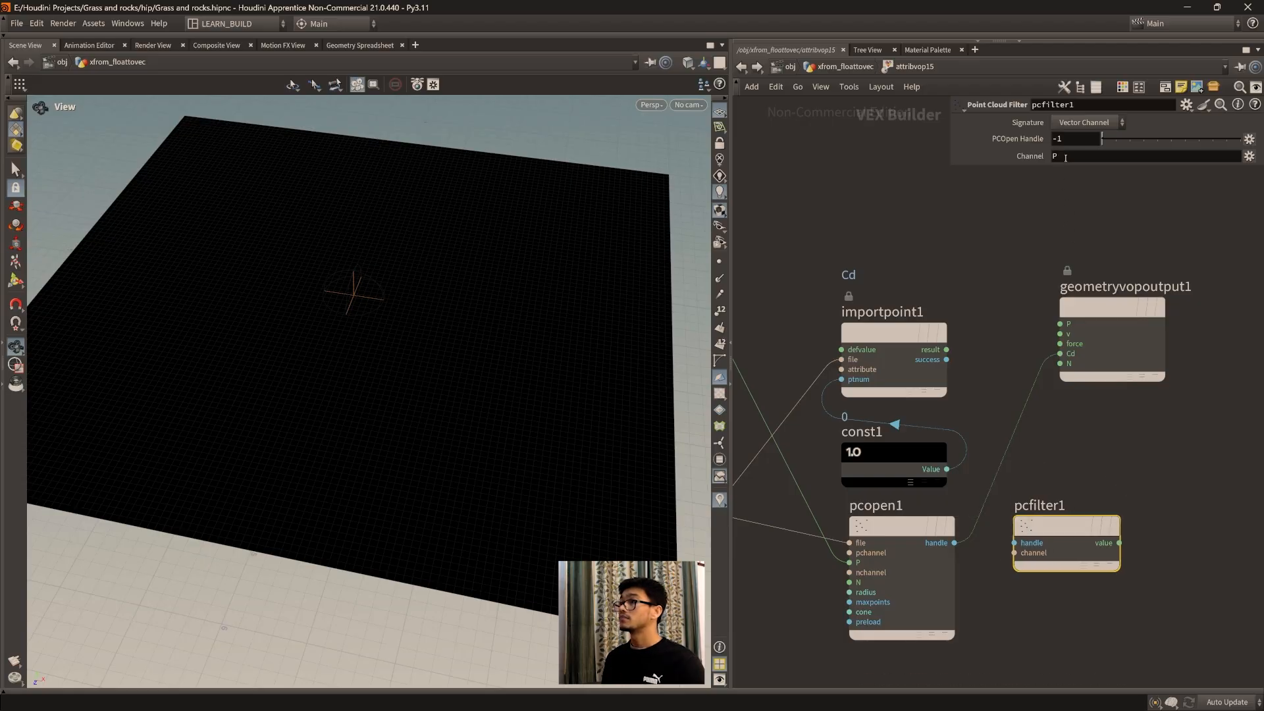
Step: Cut the wire between pcopen1 and the output's Cd, and connect pcopen1's handle to pcfilter1's handle input
click(1060, 157)
click(1078, 518)
key(y)
drag(1046, 448, 1009, 421)
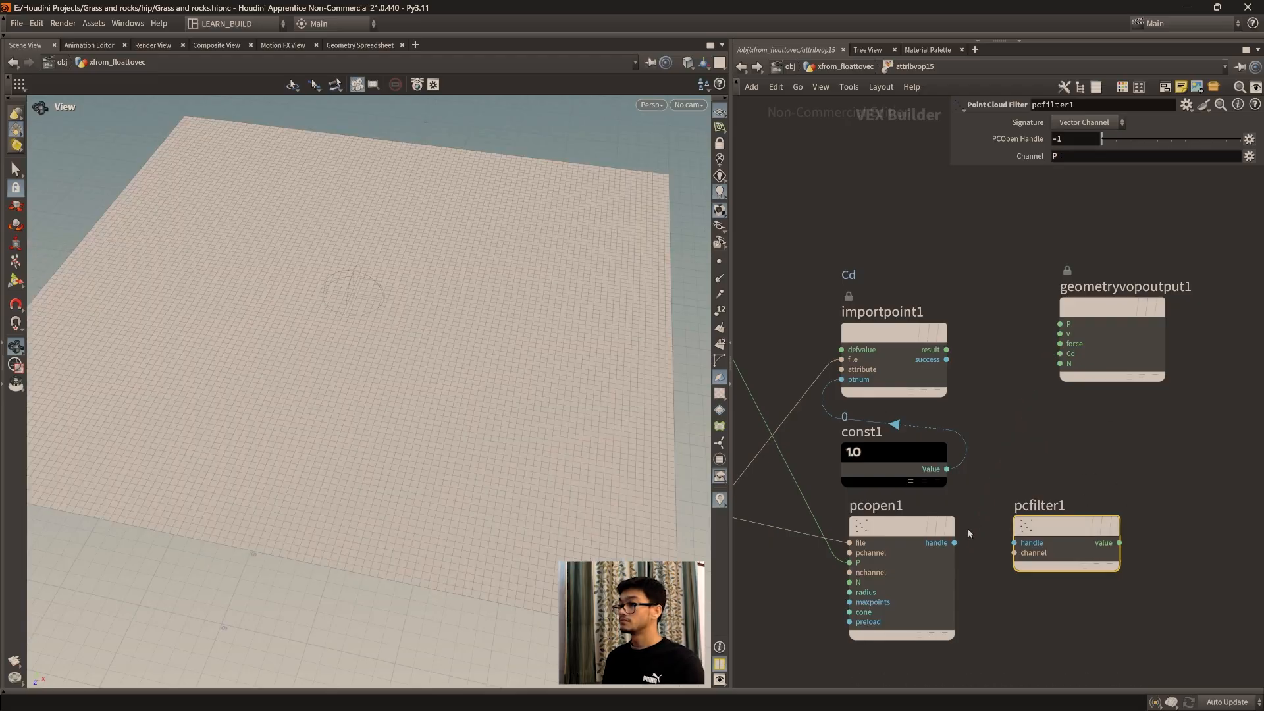
drag(954, 542, 1014, 543)
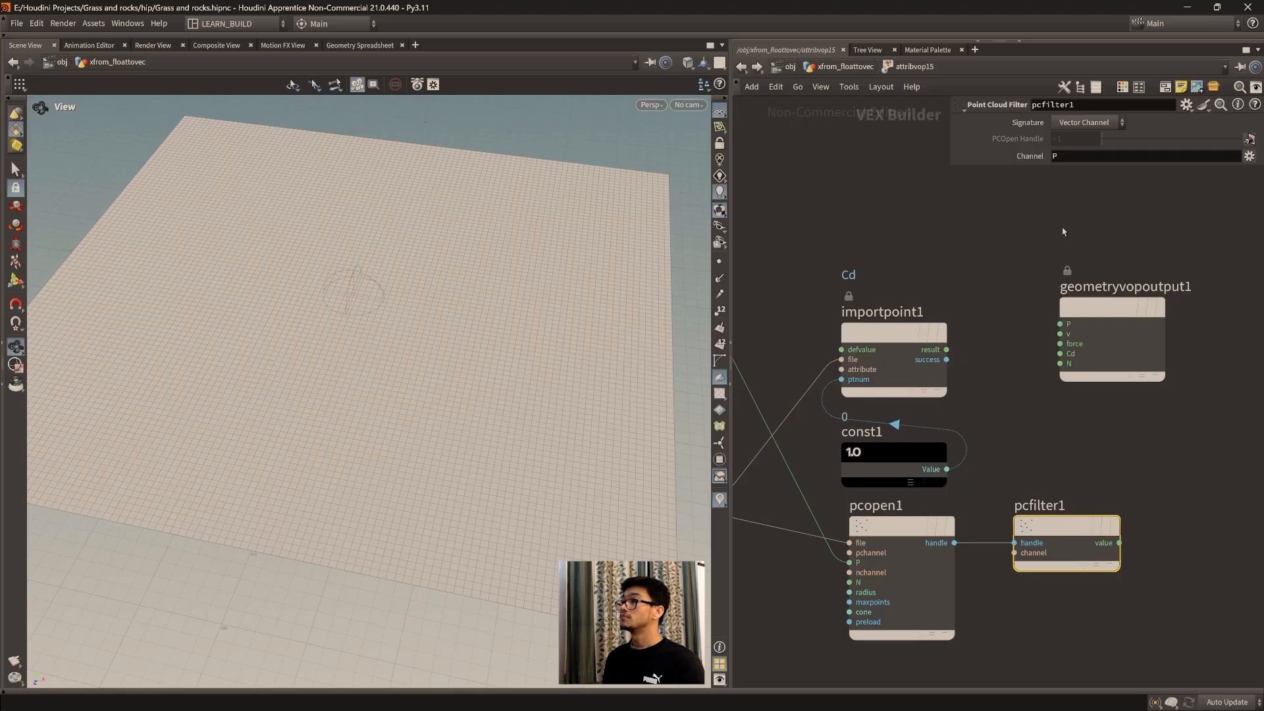
Step: Set the channel of pcfilter1 to Cd
click(1075, 156)
key(BackSpace)
text(Cd)
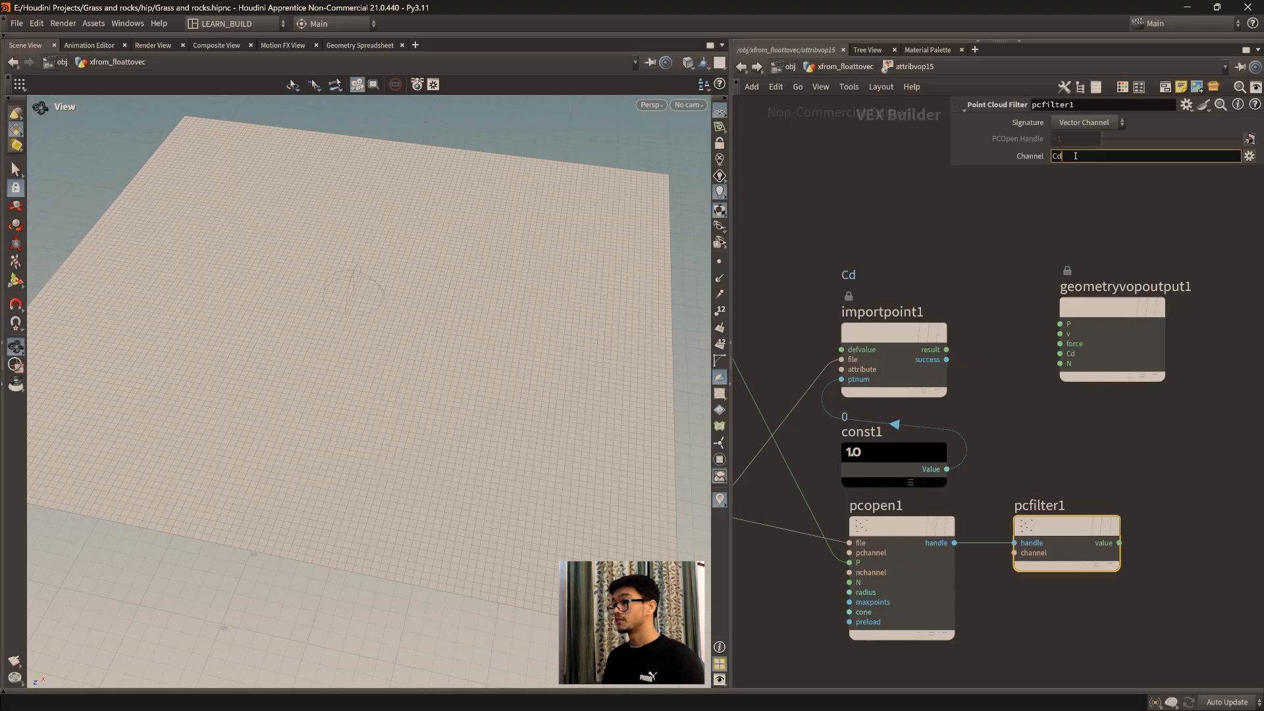
mouse_move(1080, 519)
mouse_down()
mouse_move(1098, 520)
mouse_move(1080, 530)
mouse_up()
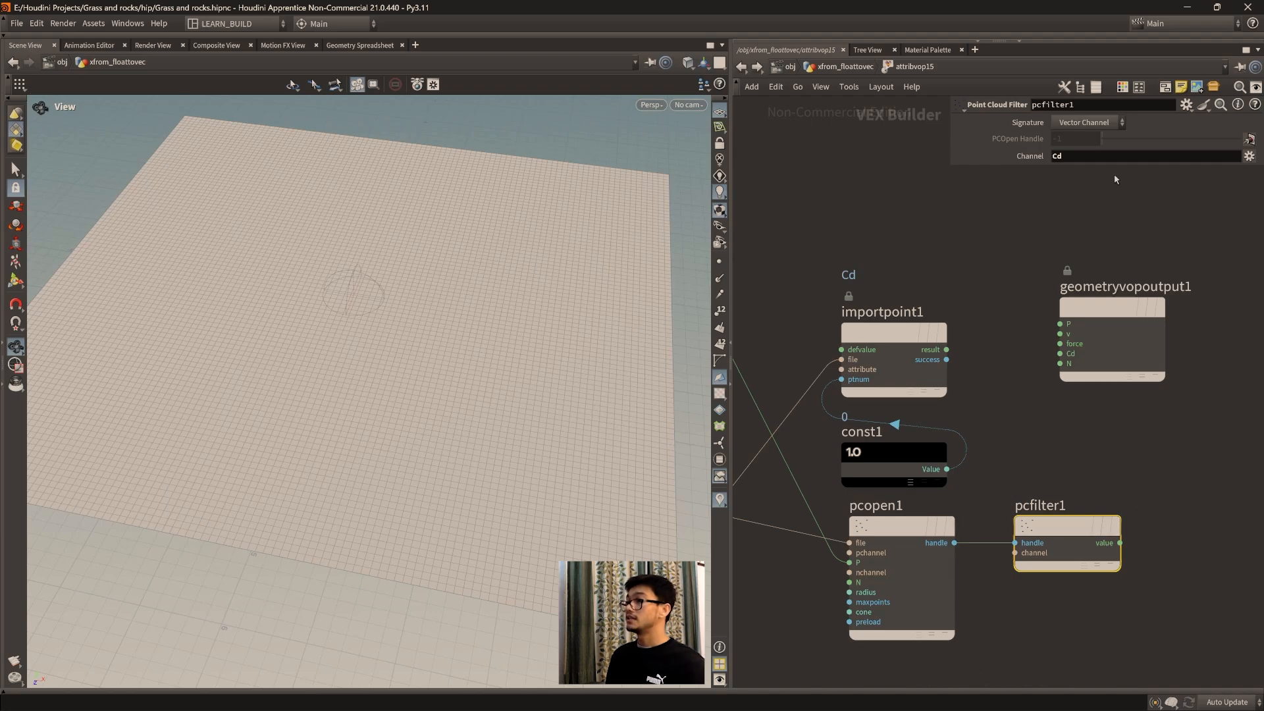
Step: Connect pcfilter1's value output to the Cd input of geometryvopoutput1 and view the grid's coloring
drag(1120, 542, 1060, 354)
drag(336, 330, 373, 366)
scroll(988, 613, down, 3)
middle_drag(1001, 615, 992, 574)
scroll(993, 571, up, 3)
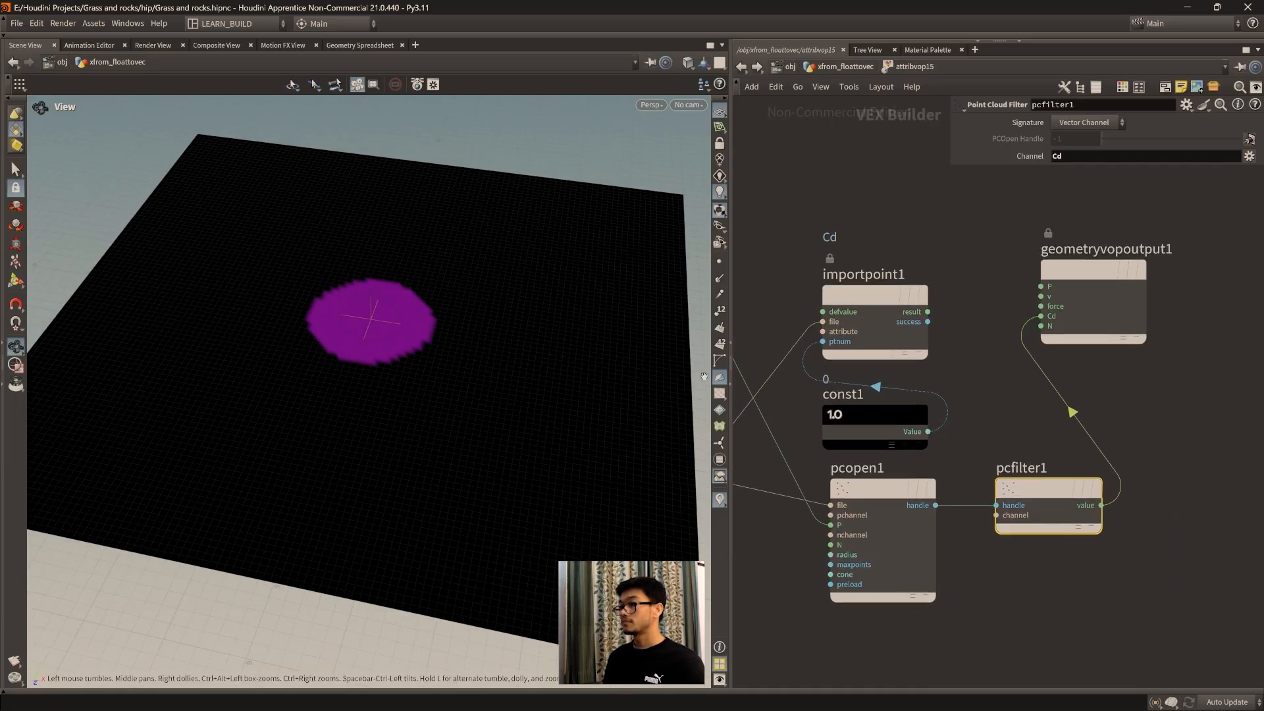
Step: Disconnect the global P wire from pcopen1's P input
click(869, 491)
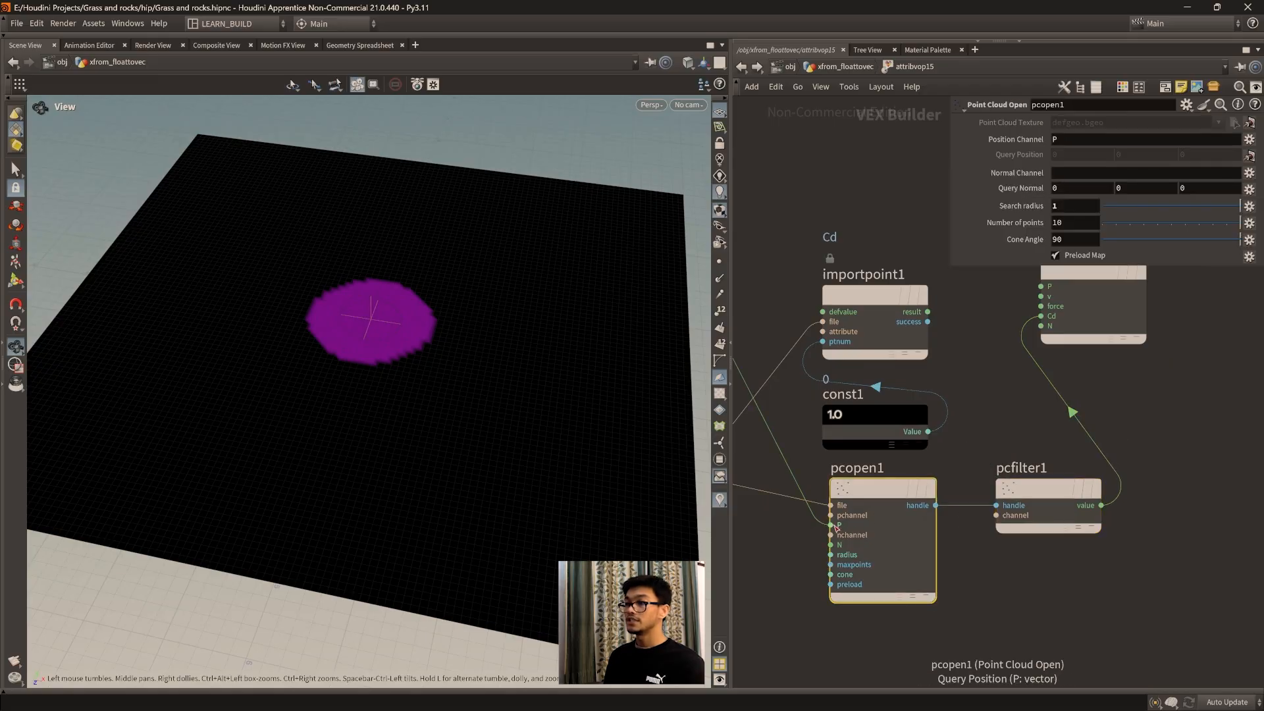
click(832, 525)
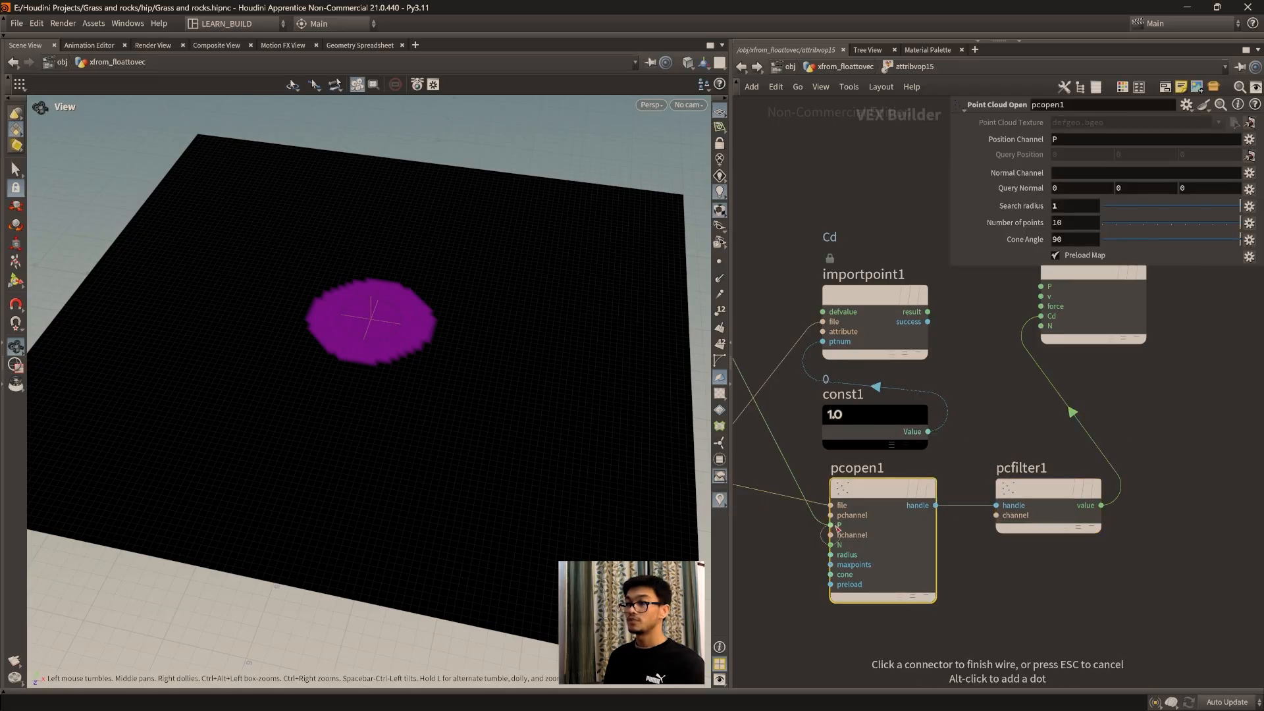
click(798, 533)
scroll(832, 529, down, 4)
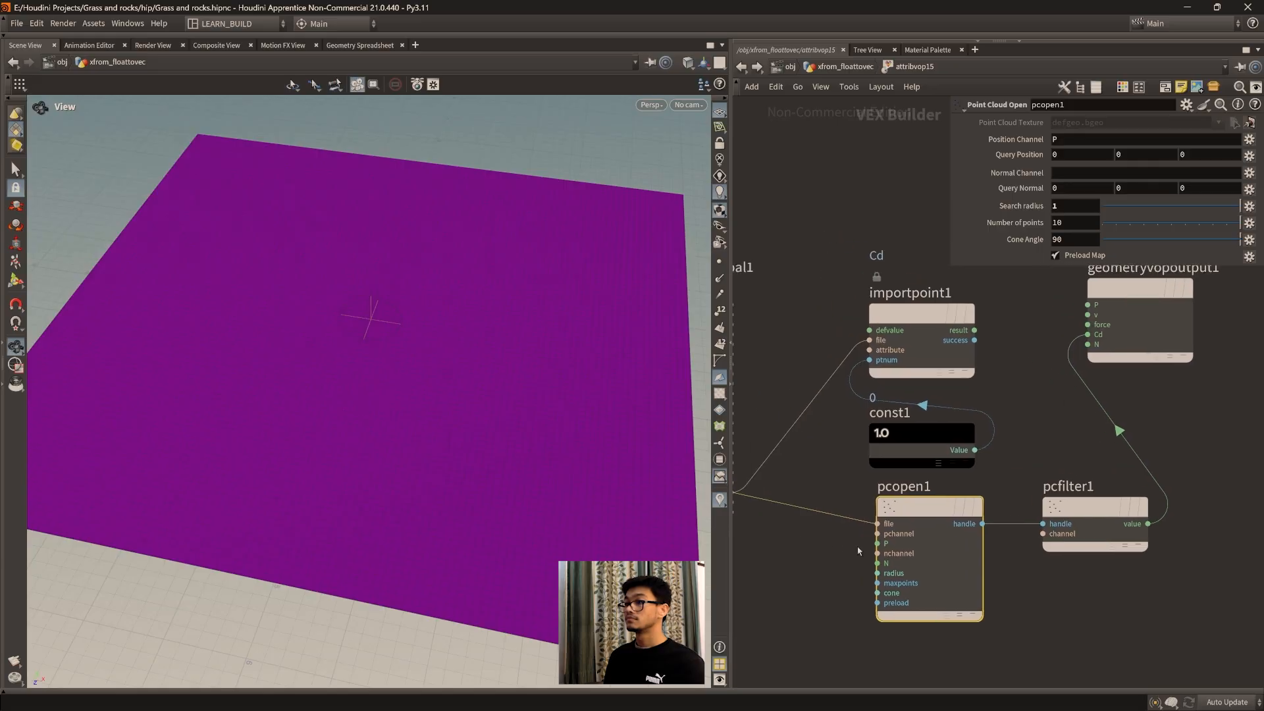
Step: Reconnect geometryvopglobal1's P output to the P input of pcopen1
click(857, 544)
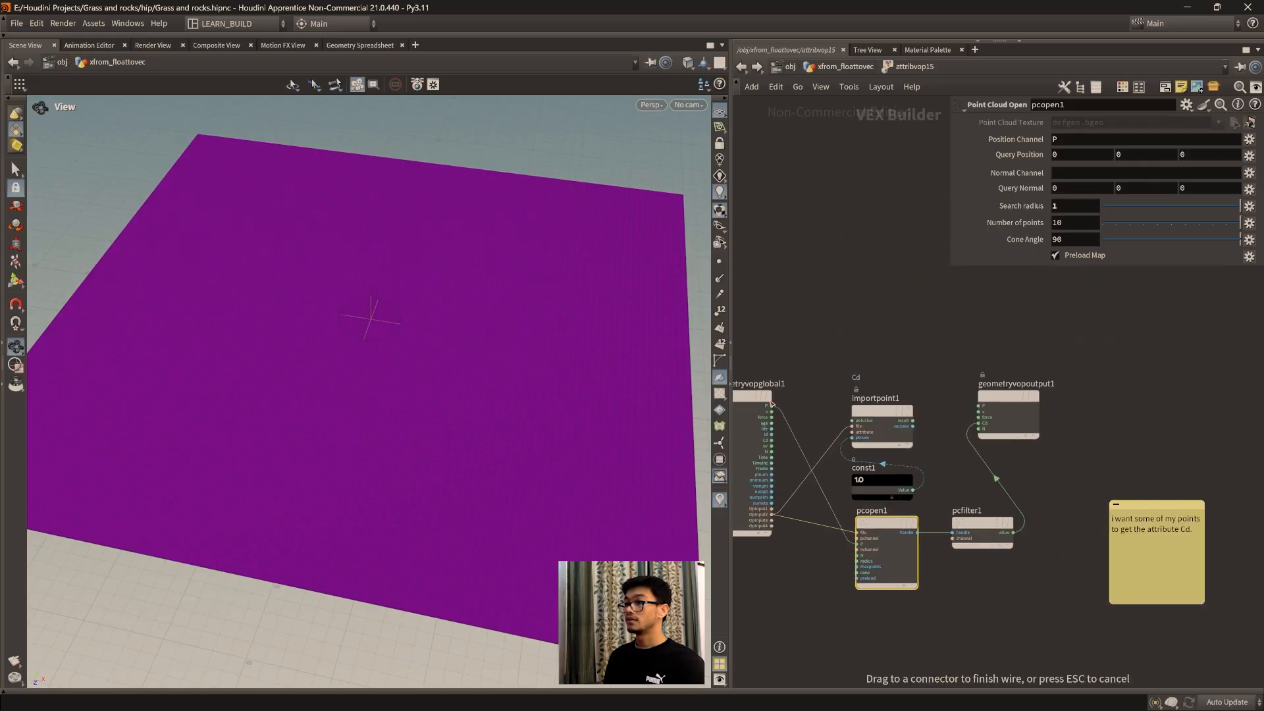
click(771, 405)
scroll(857, 548, up, 4)
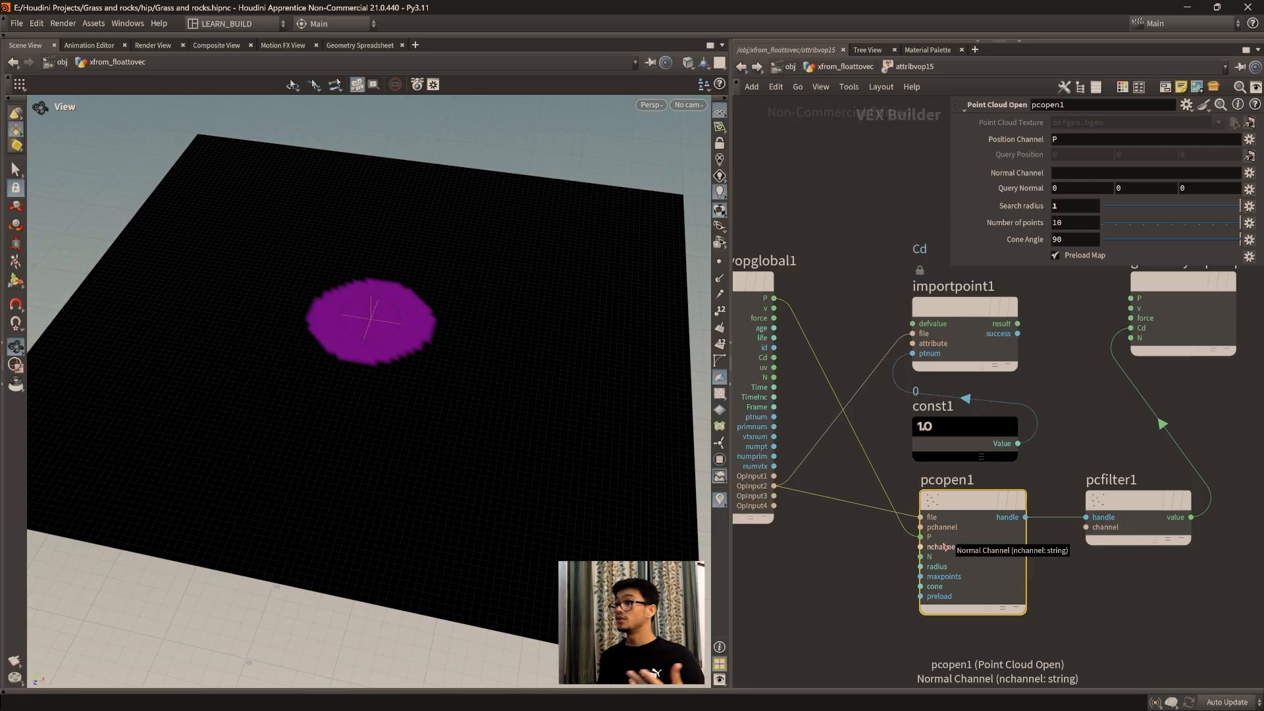
Step: Examine the colored area of the grid from several angles and distances
drag(1122, 208, 1243, 209)
scroll(304, 350, up, 4)
scroll(359, 352, up, 2)
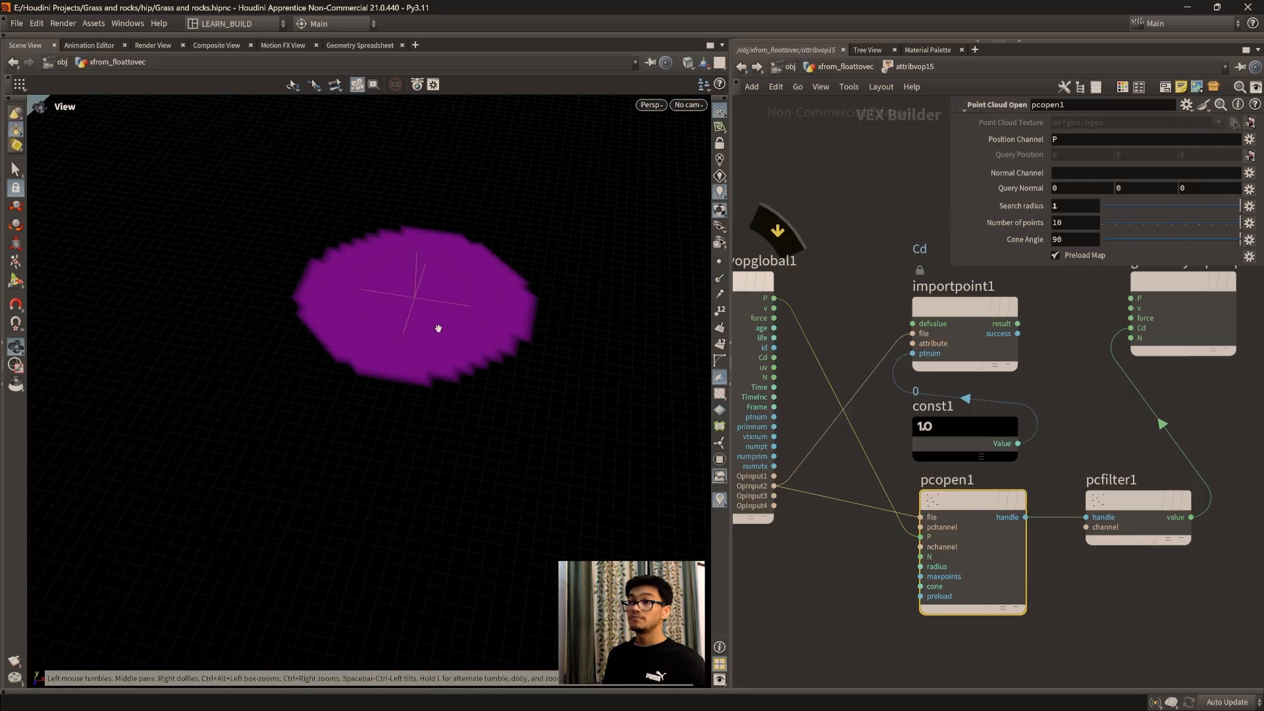
middle_drag(438, 328, 421, 402)
scroll(422, 407, up, 2)
drag(424, 413, 438, 421)
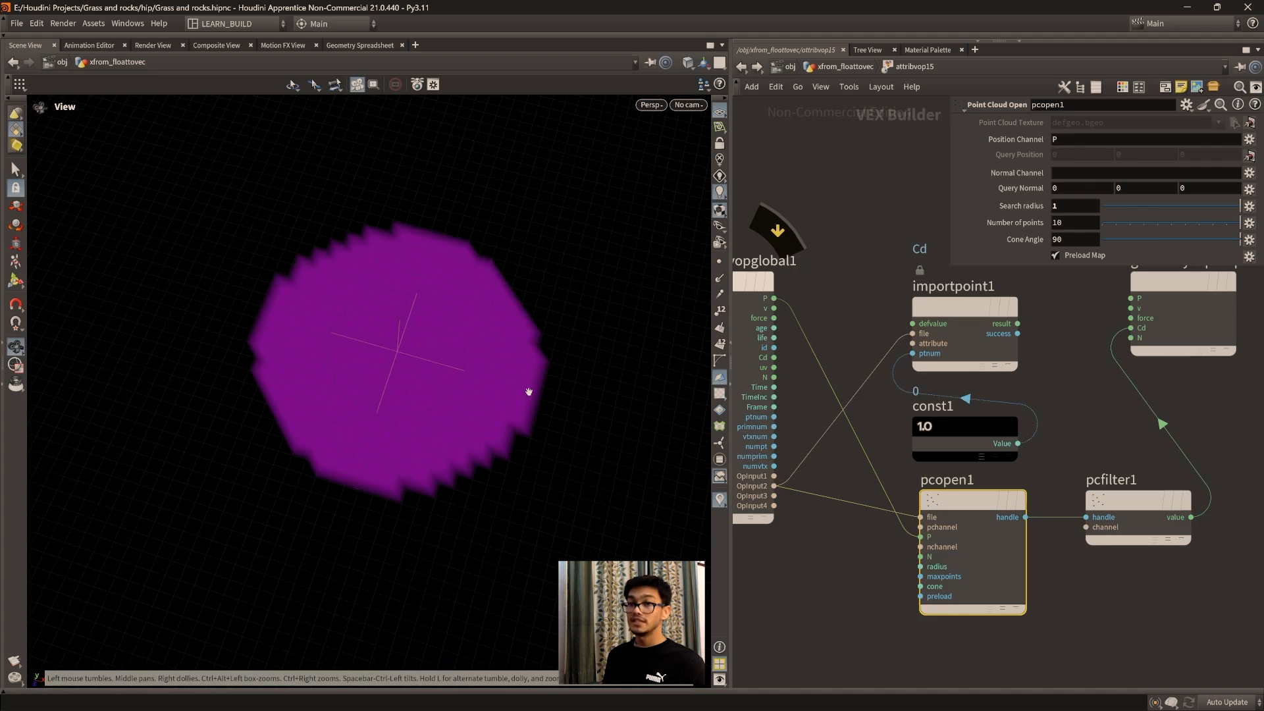
drag(498, 417, 427, 354)
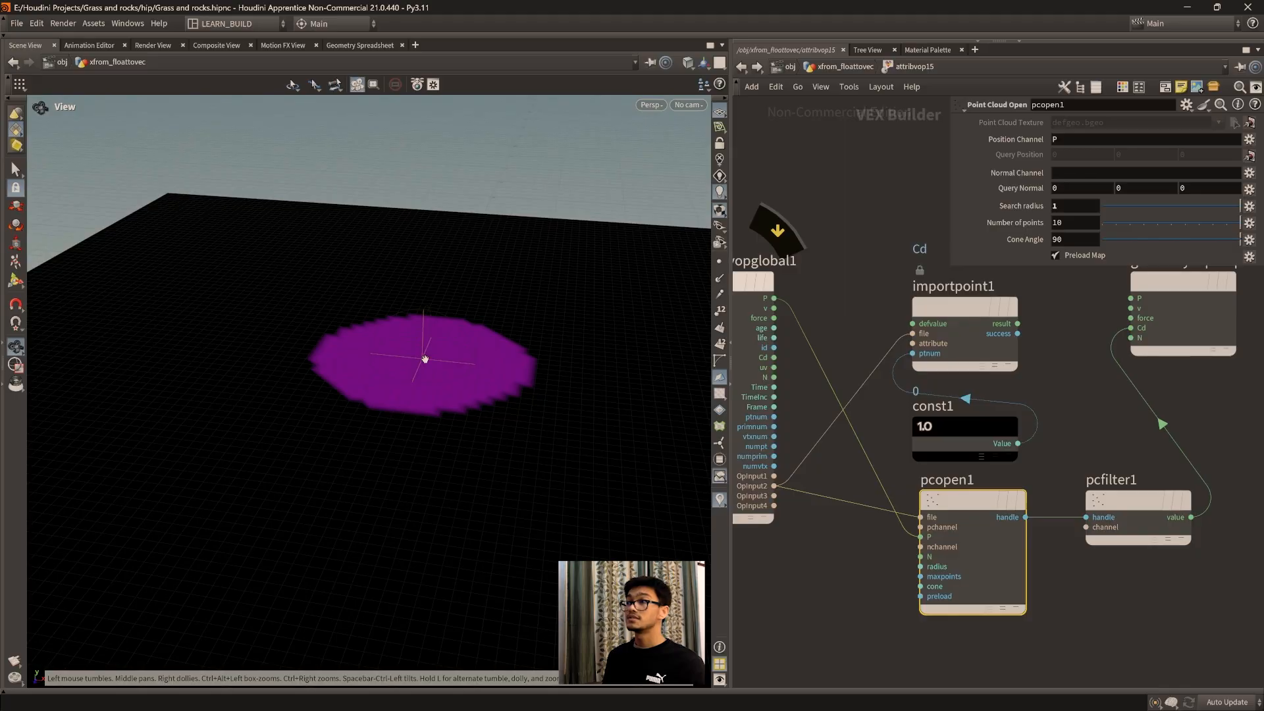
mouse_move(432, 344)
mouse_down()
mouse_move(428, 361)
mouse_move(419, 347)
mouse_up()
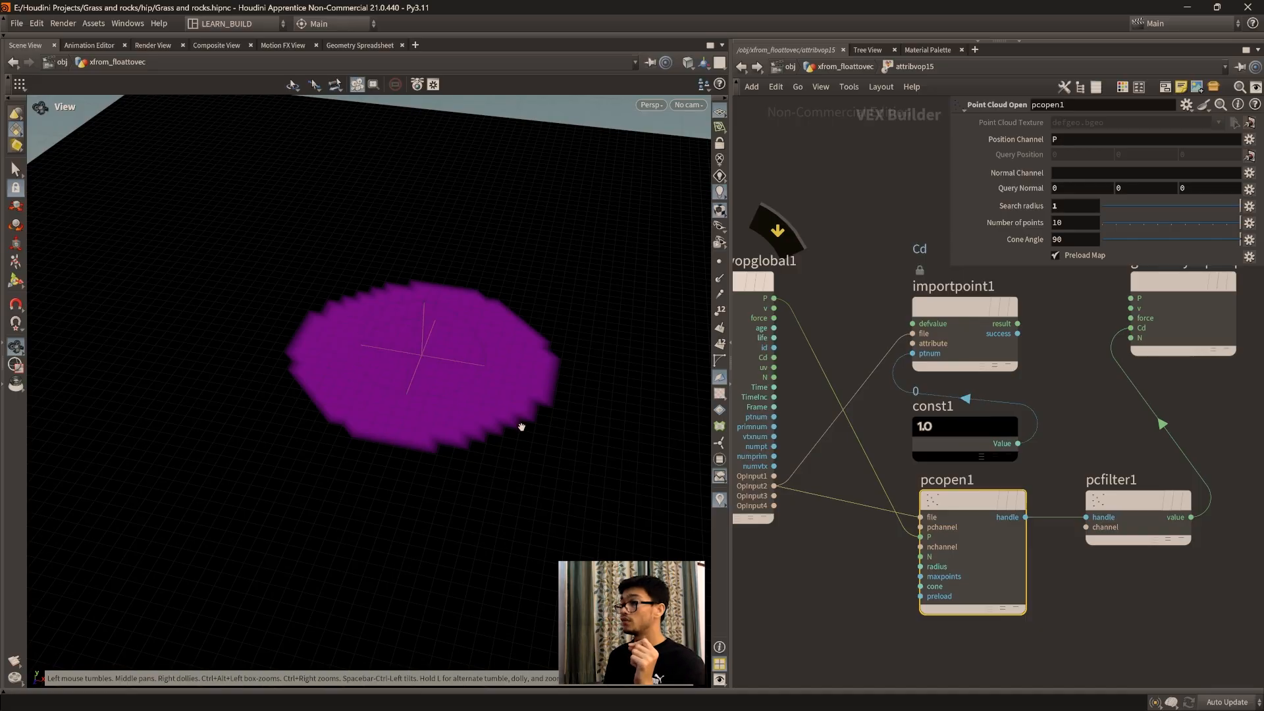
Step: Review the channel setting of pcfilter1 and the search parameters of pcopen1
click(1133, 502)
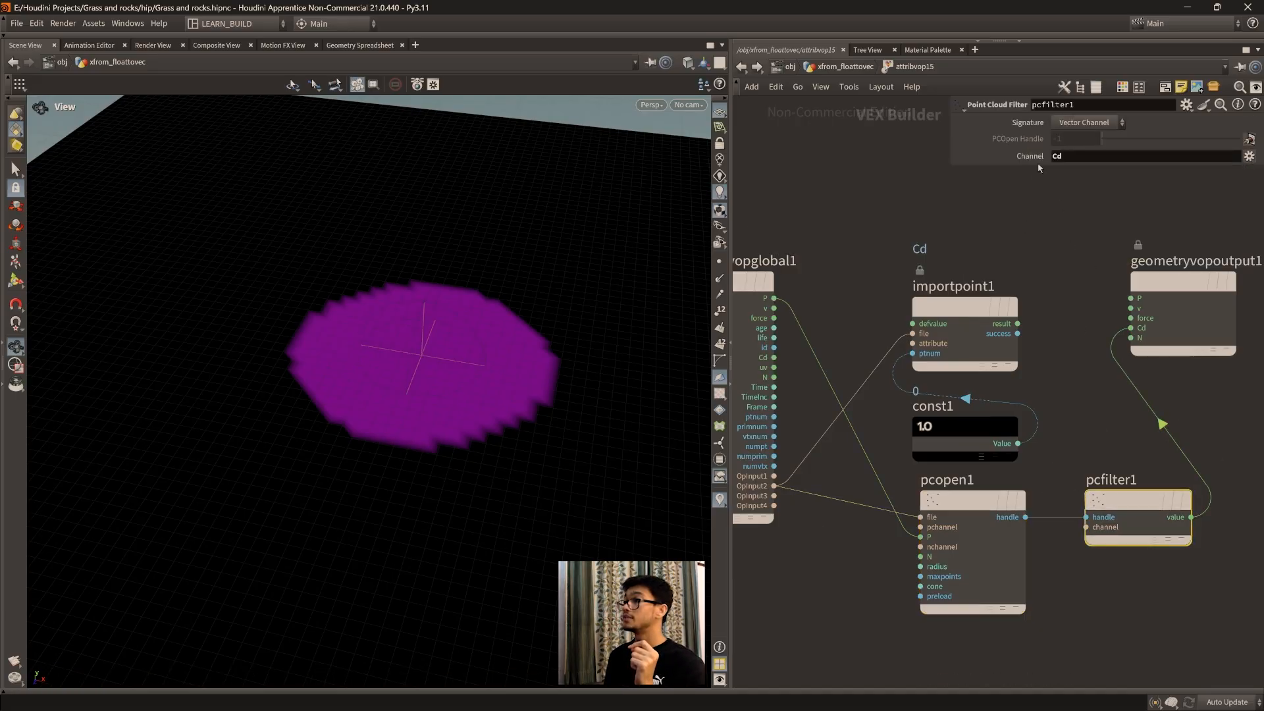
middle_drag(1118, 390, 1060, 414)
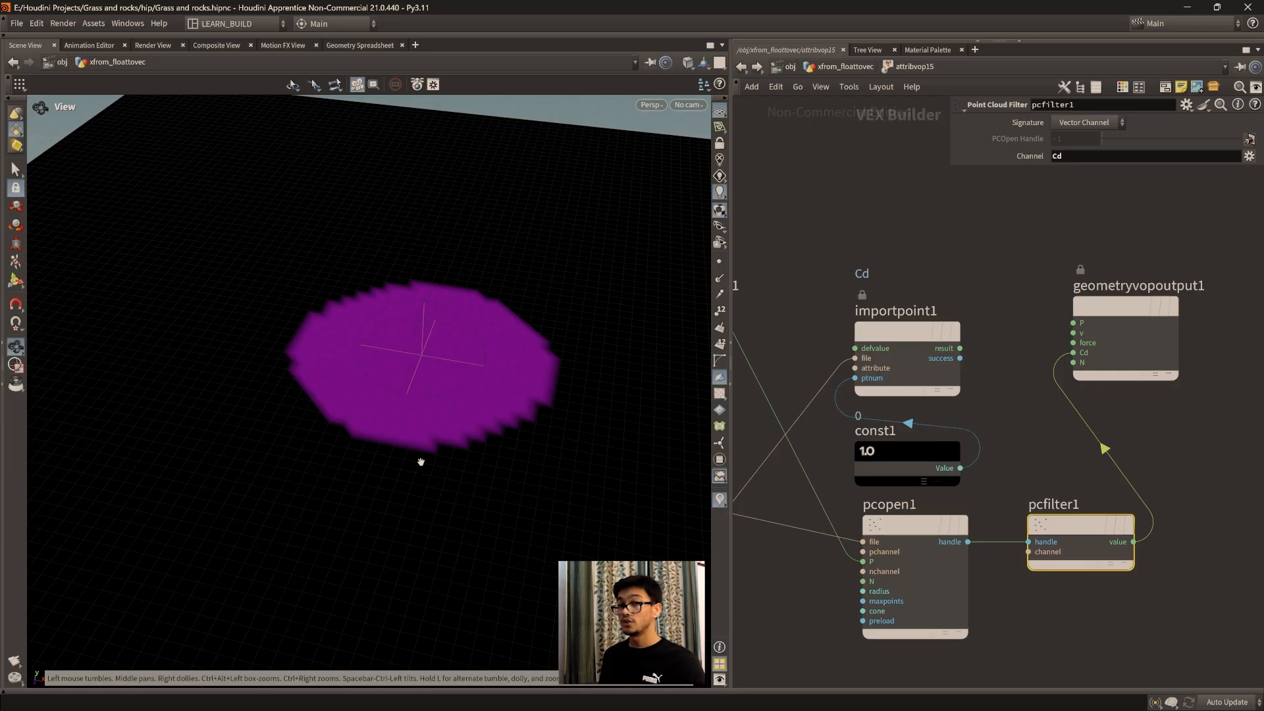
scroll(443, 406, up, 2)
click(937, 570)
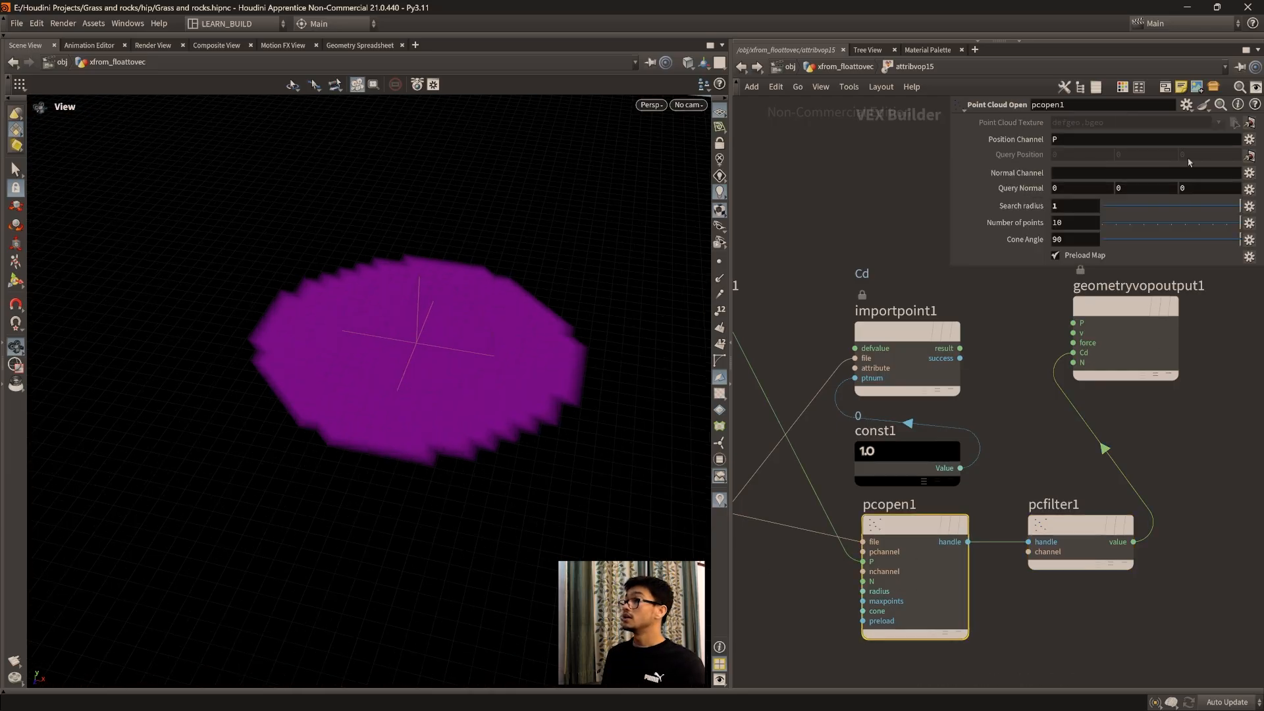
Step: Inspect the edge of the colored area on the grid up close and from farther away
drag(511, 383, 415, 449)
drag(626, 454, 457, 477)
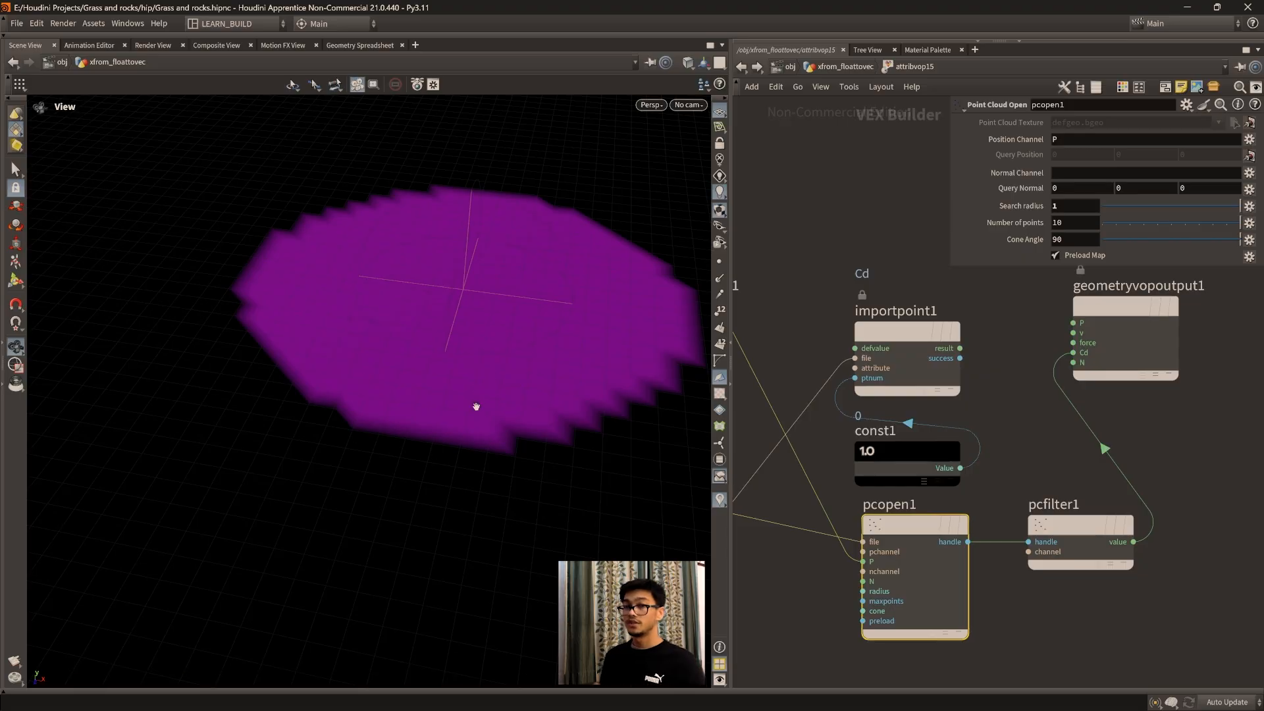
scroll(530, 432, down, 1)
middle_drag(549, 447, 458, 470)
scroll(502, 468, down, 1)
scroll(442, 460, down, 1)
drag(409, 465, 398, 485)
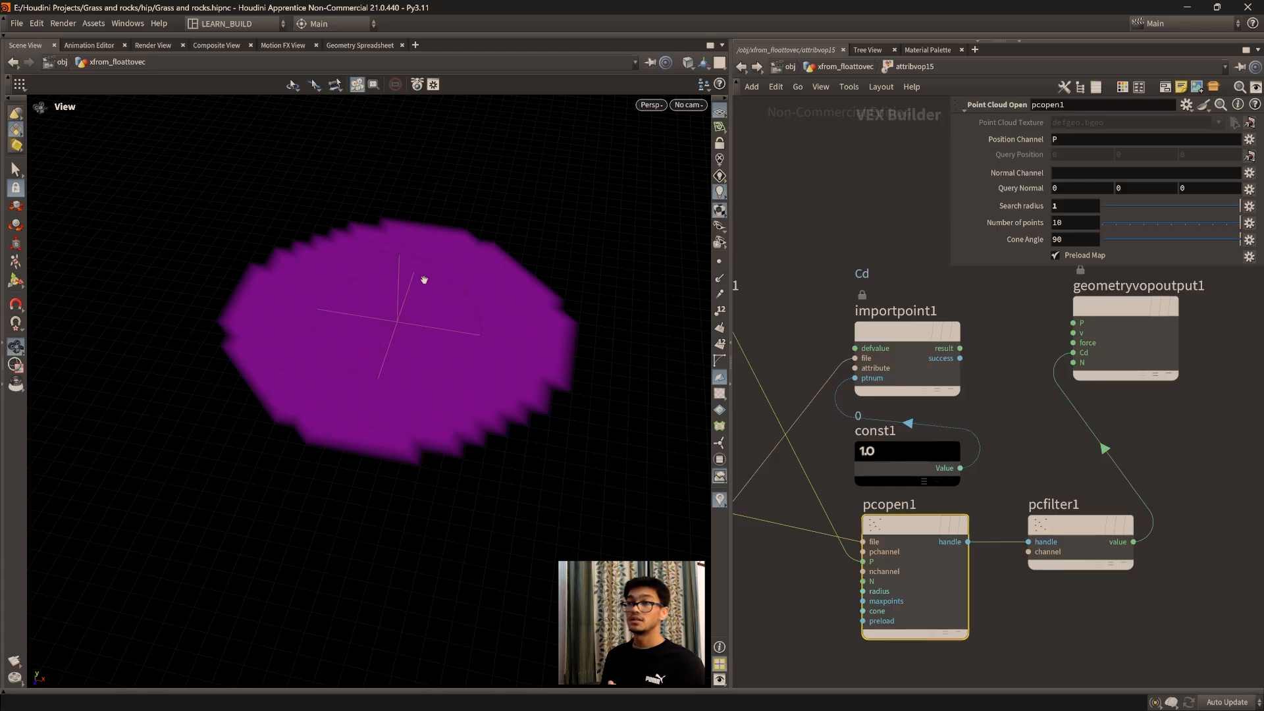
scroll(443, 455, down, 2)
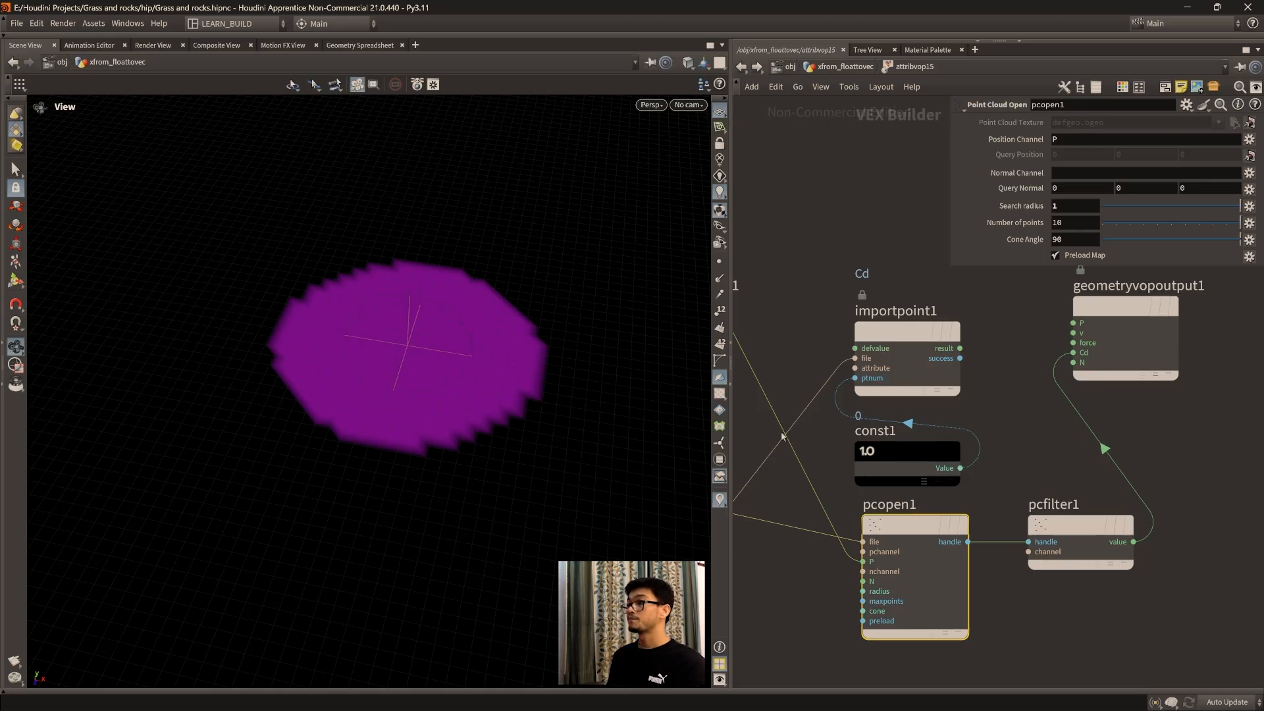
Step: Return to the xfrom_floattovec network and set sphere6's center X to -1.6
middle_drag(858, 252, 889, 312)
click(865, 67)
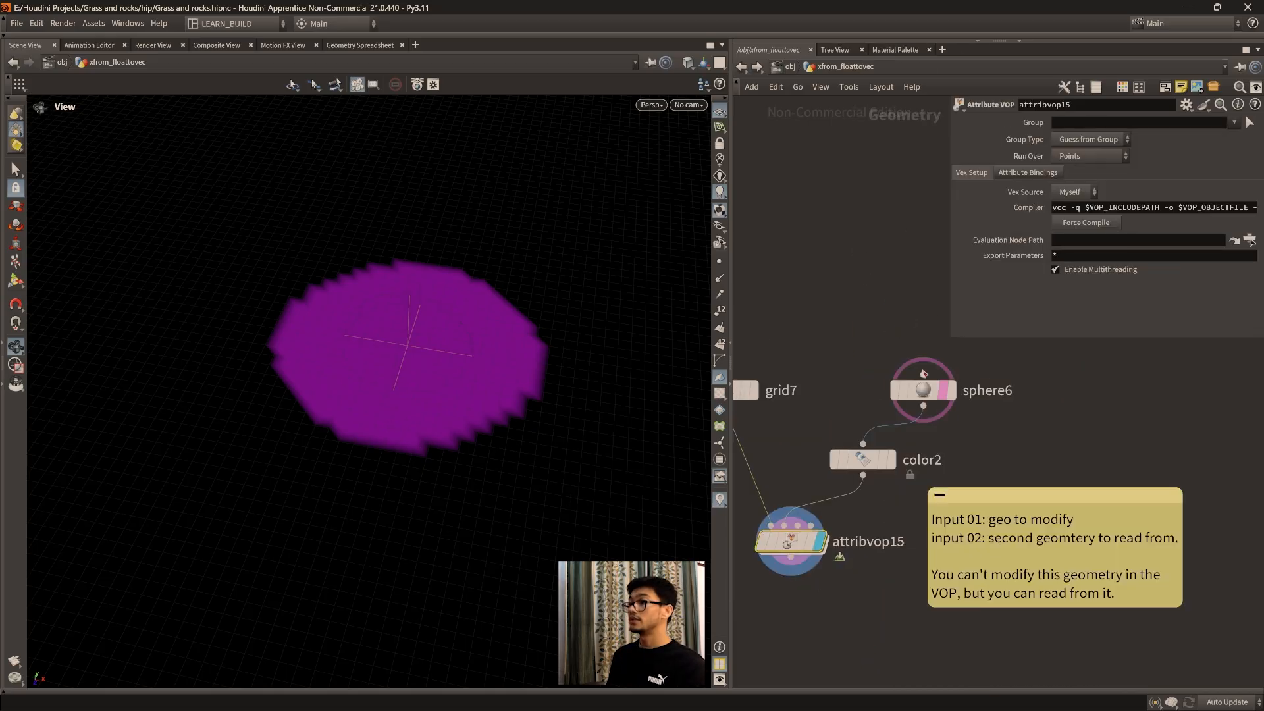
click(925, 392)
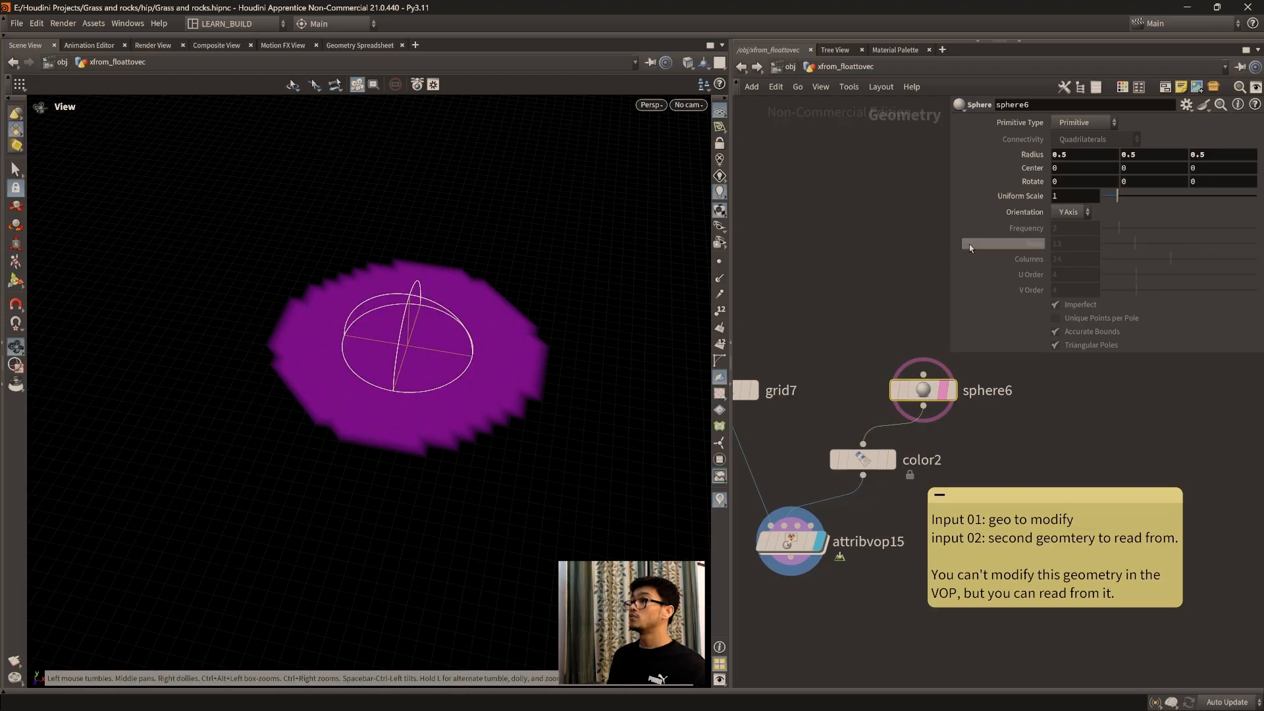
middle_drag(1138, 169, 989, 173)
middle_drag(387, 339, 488, 382)
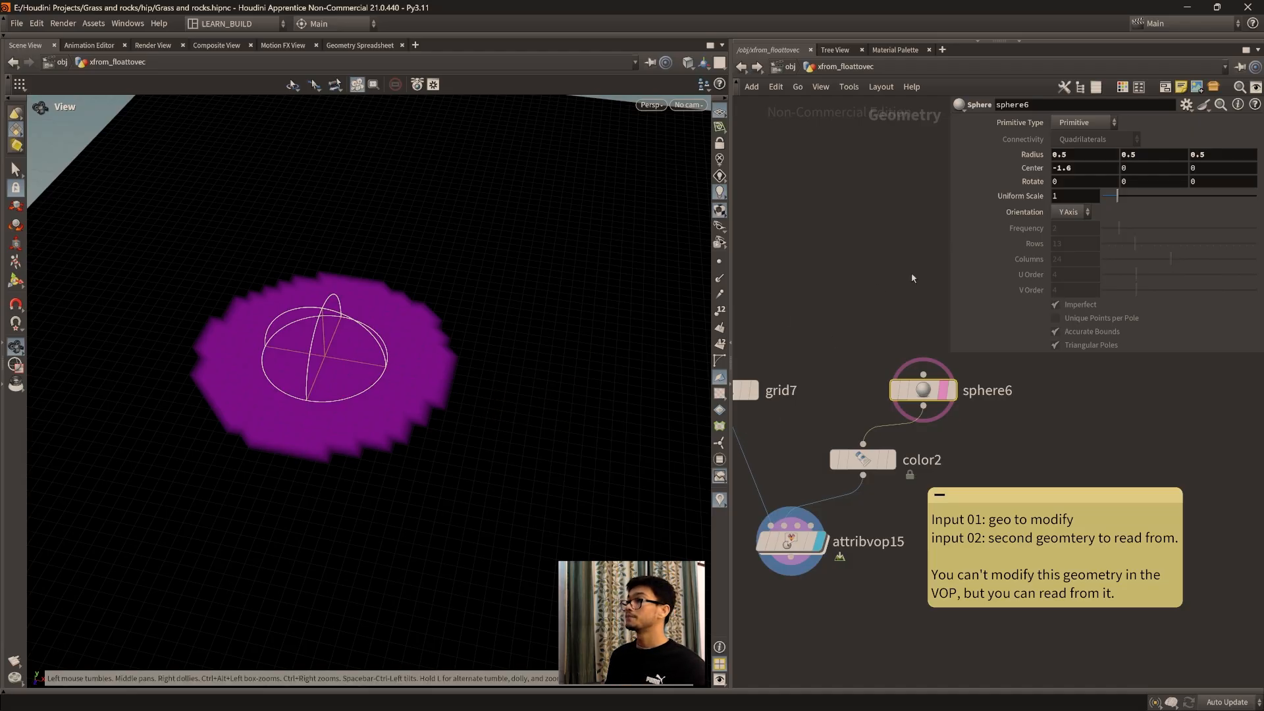
middle_click(1065, 166)
mouse_move(1066, 166)
middle_down()
mouse_move(1169, 154)
mouse_move(1015, 163)
mouse_move(1065, 163)
middle_up()
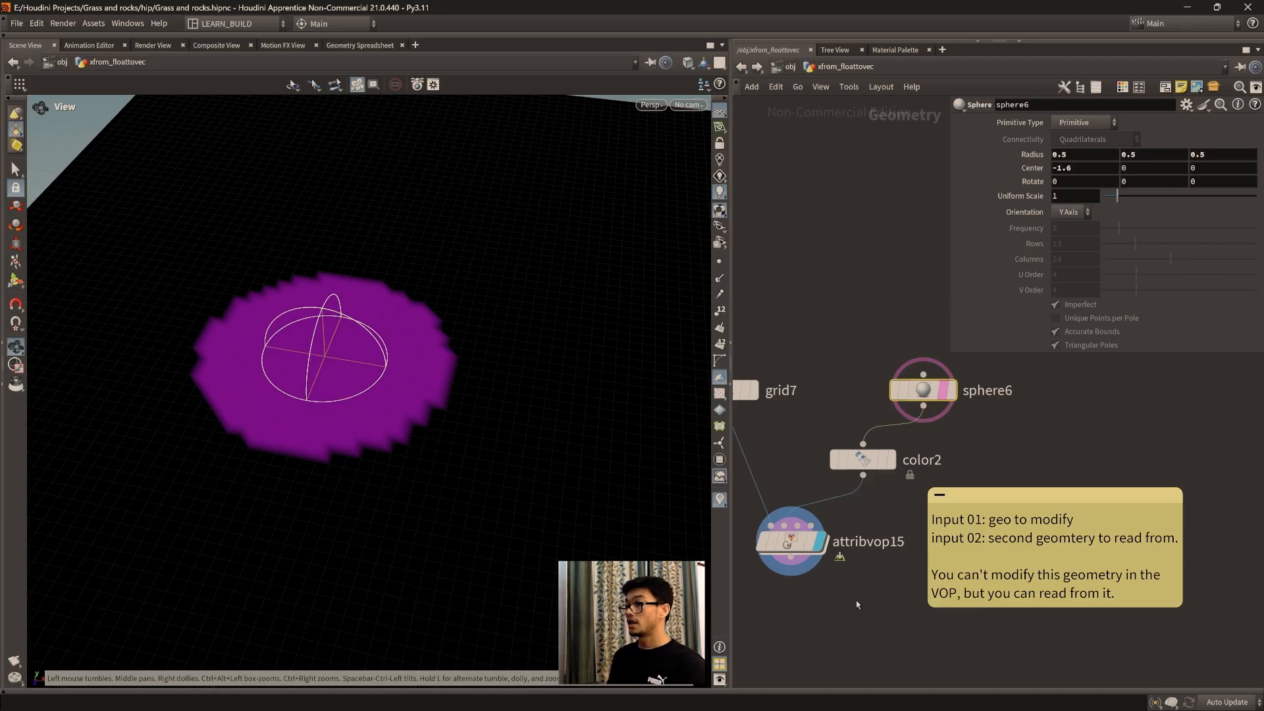
Step: Go into attribvop15, cut the wire between the global P and pcopen1's P input, and view the whole grid
double_click(840, 523)
middle_drag(1021, 609, 1030, 524)
middle_drag(1069, 576, 1023, 566)
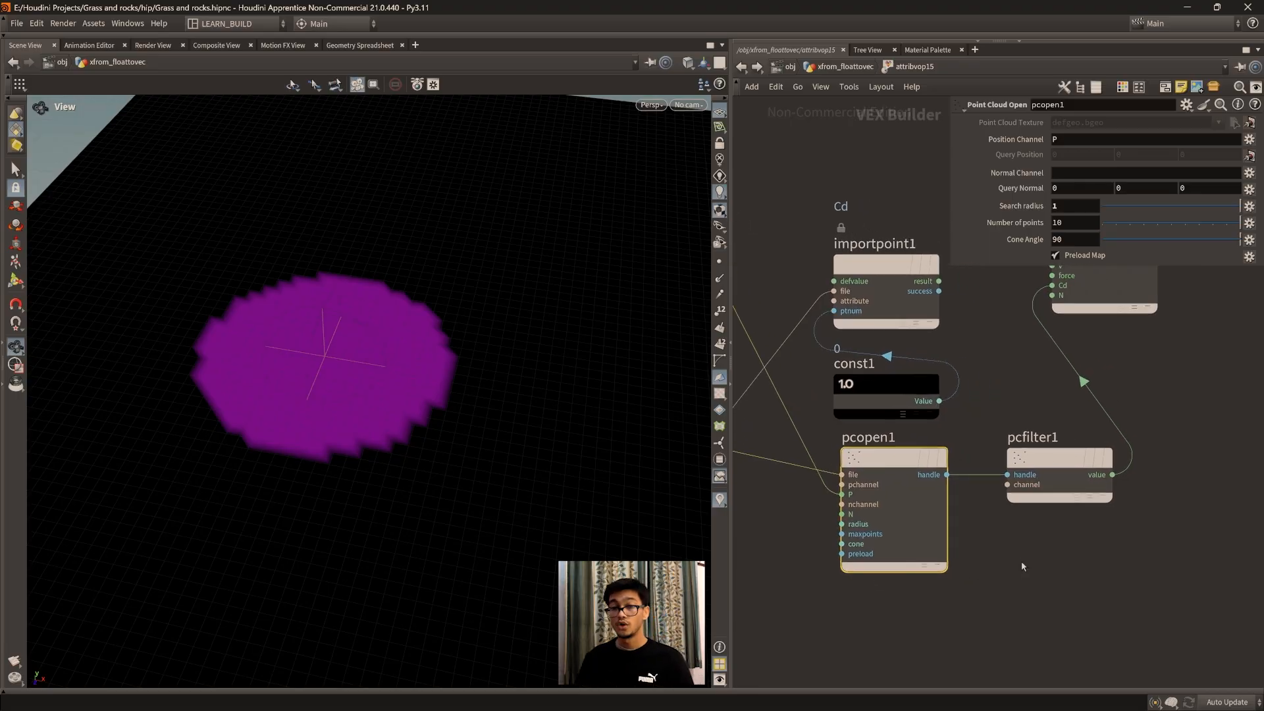
middle_drag(1021, 561, 1098, 570)
key(y)
drag(889, 432, 844, 460)
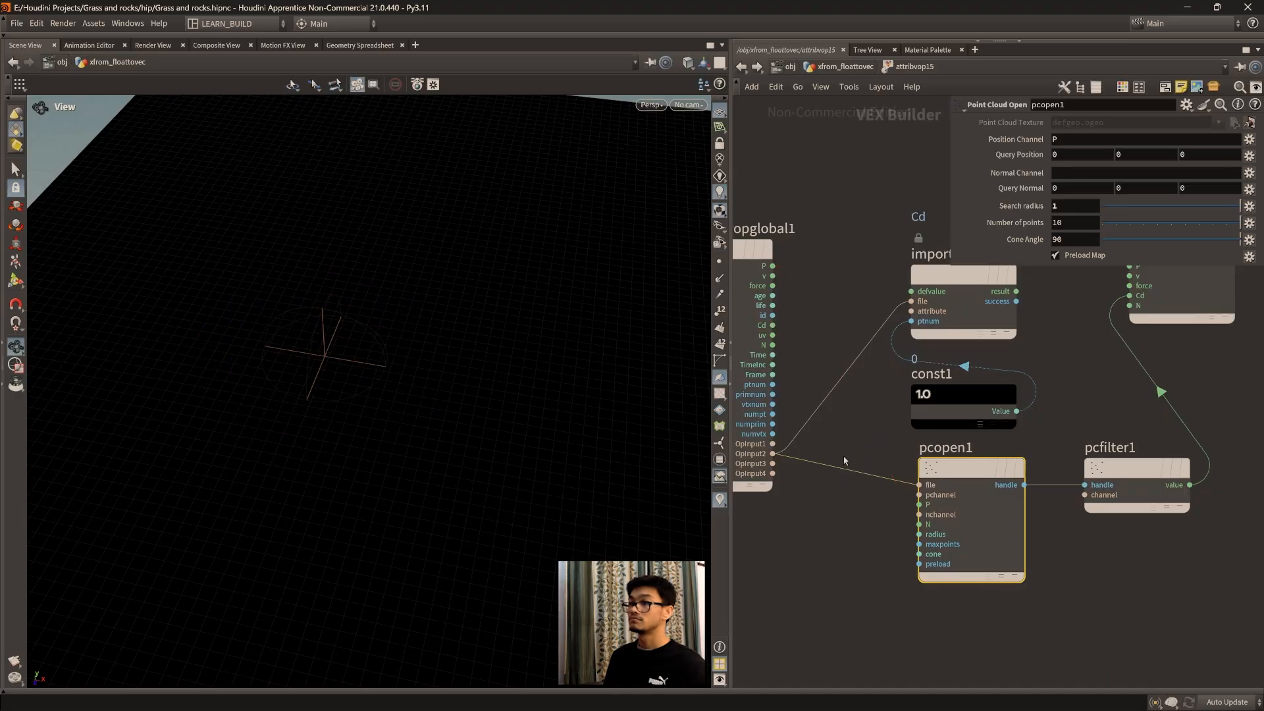
middle_drag(1105, 634, 1058, 669)
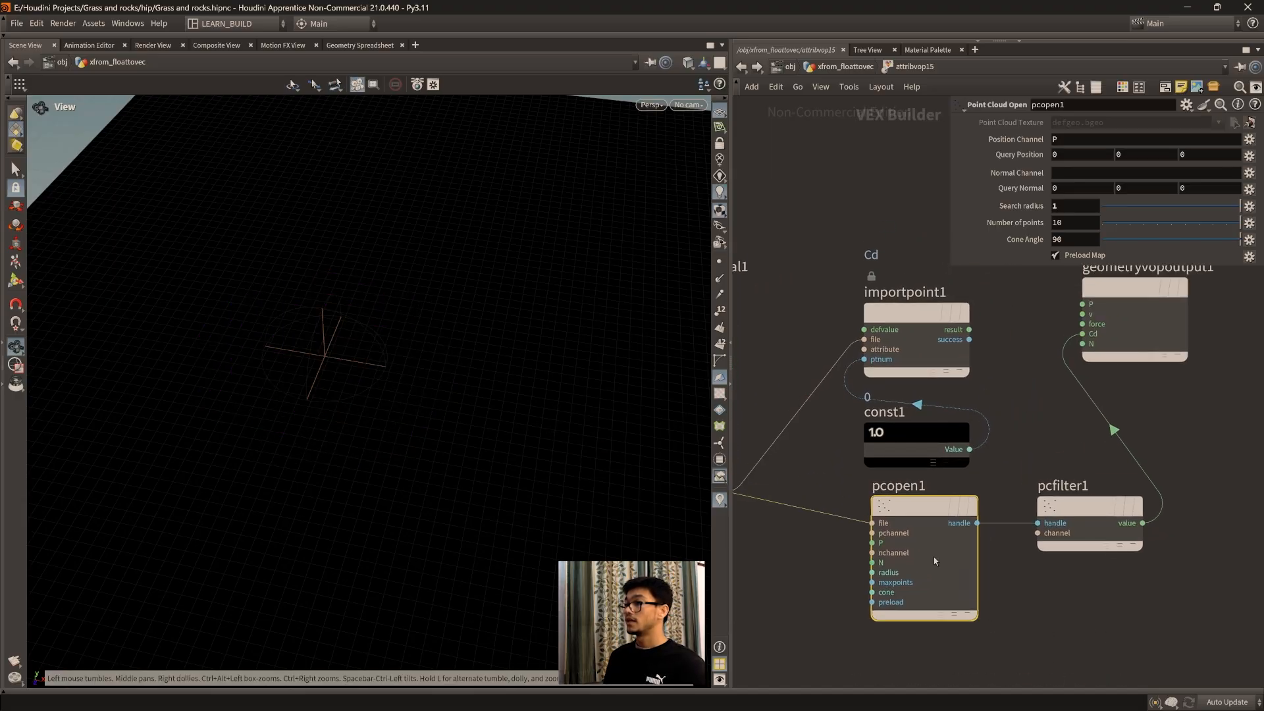
middle_drag(939, 531, 919, 554)
scroll(1020, 609, down, 1)
middle_drag(1002, 622, 1106, 559)
middle_drag(939, 452, 870, 470)
drag(408, 372, 328, 313)
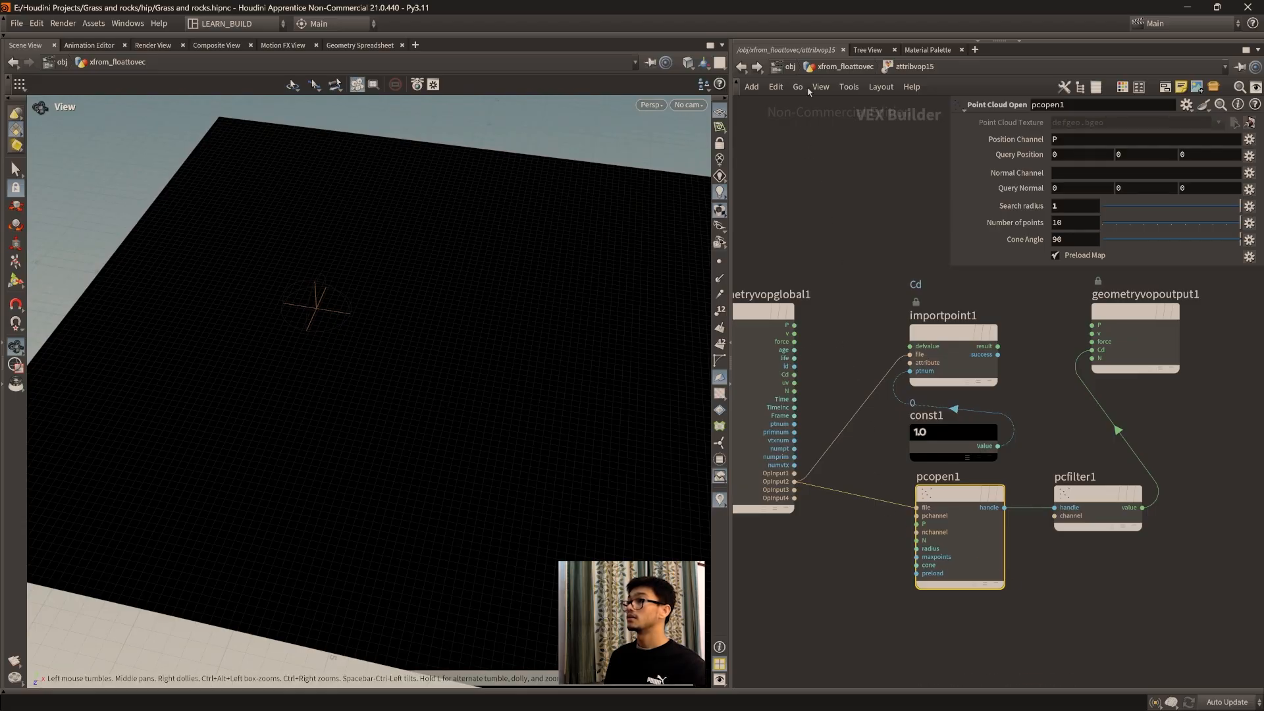
Step: Return to the parent geometry network, set sphere6's center X to 0 and inspect the grid's color around it
click(834, 68)
click(966, 371)
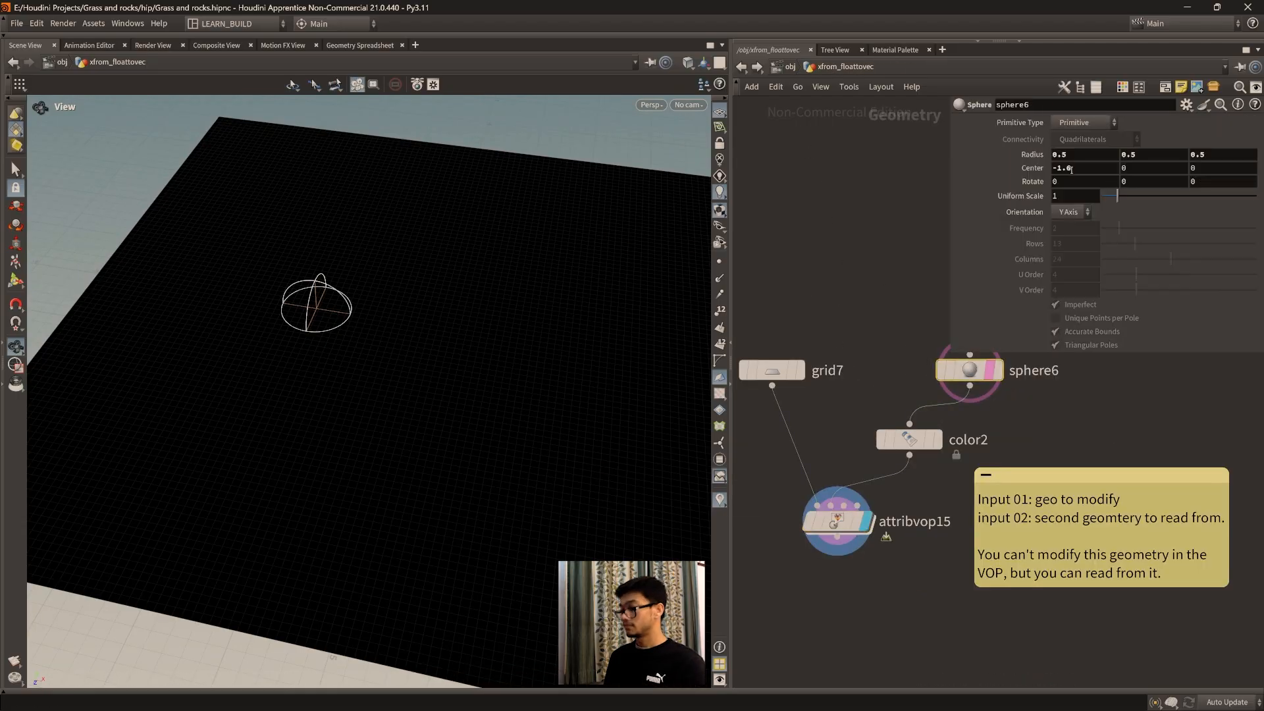
drag(1071, 169, 1047, 169)
text(0)
key(Return)
scroll(347, 401, up, 3)
scroll(347, 401, up, 2)
middle_drag(450, 400, 415, 472)
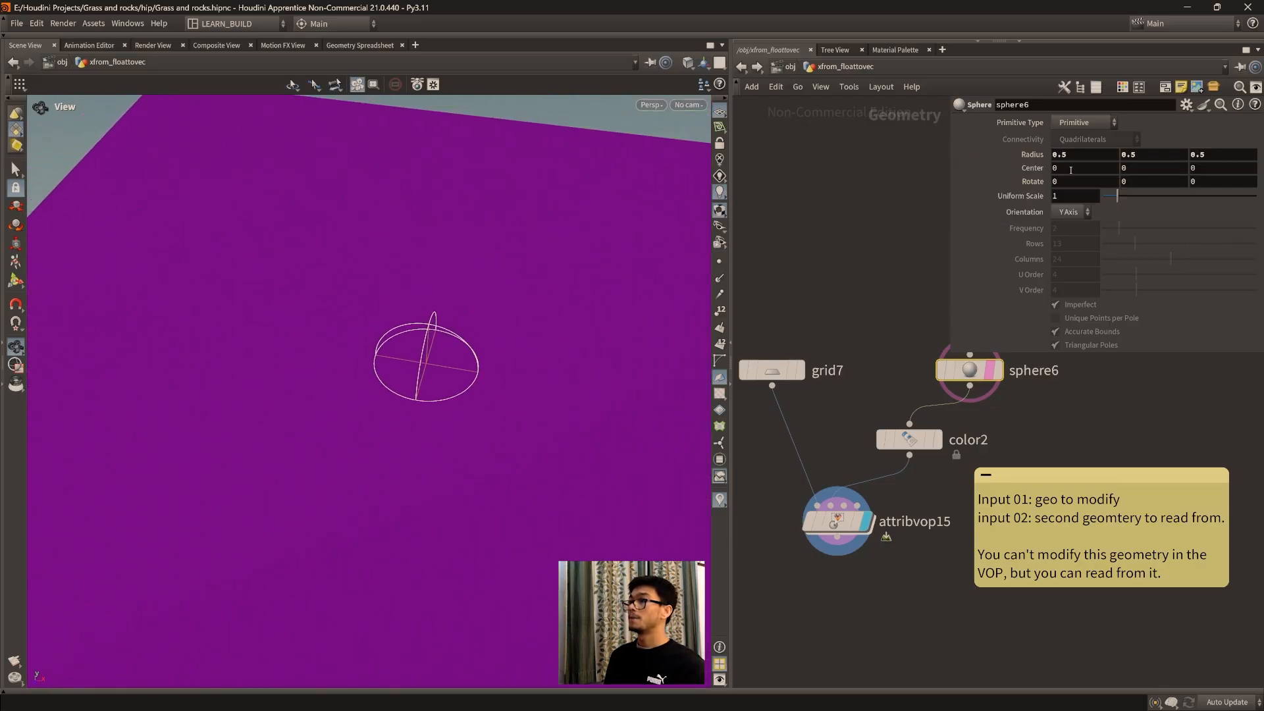
middle_drag(326, 421, 326, 448)
scroll(329, 444, up, 1)
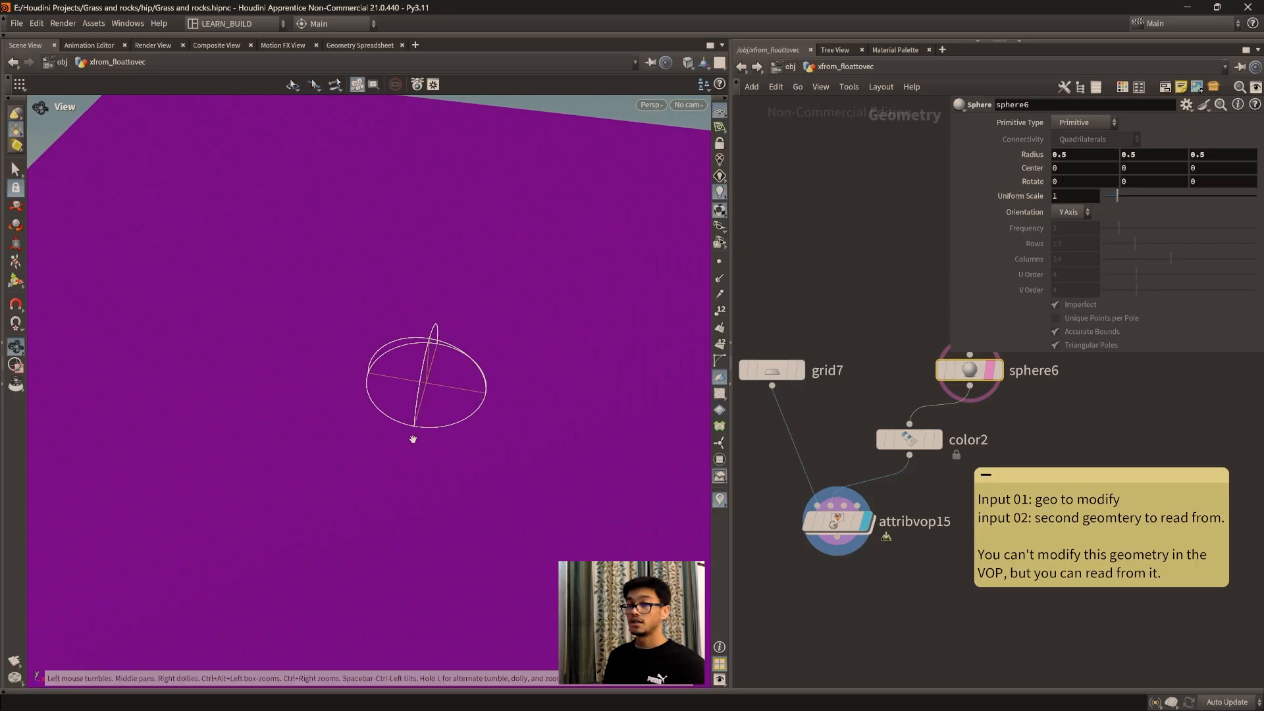
Step: Go back into attribvop15 and wire geometryvopglobal1's P into pcopen1's P input
double_click(846, 522)
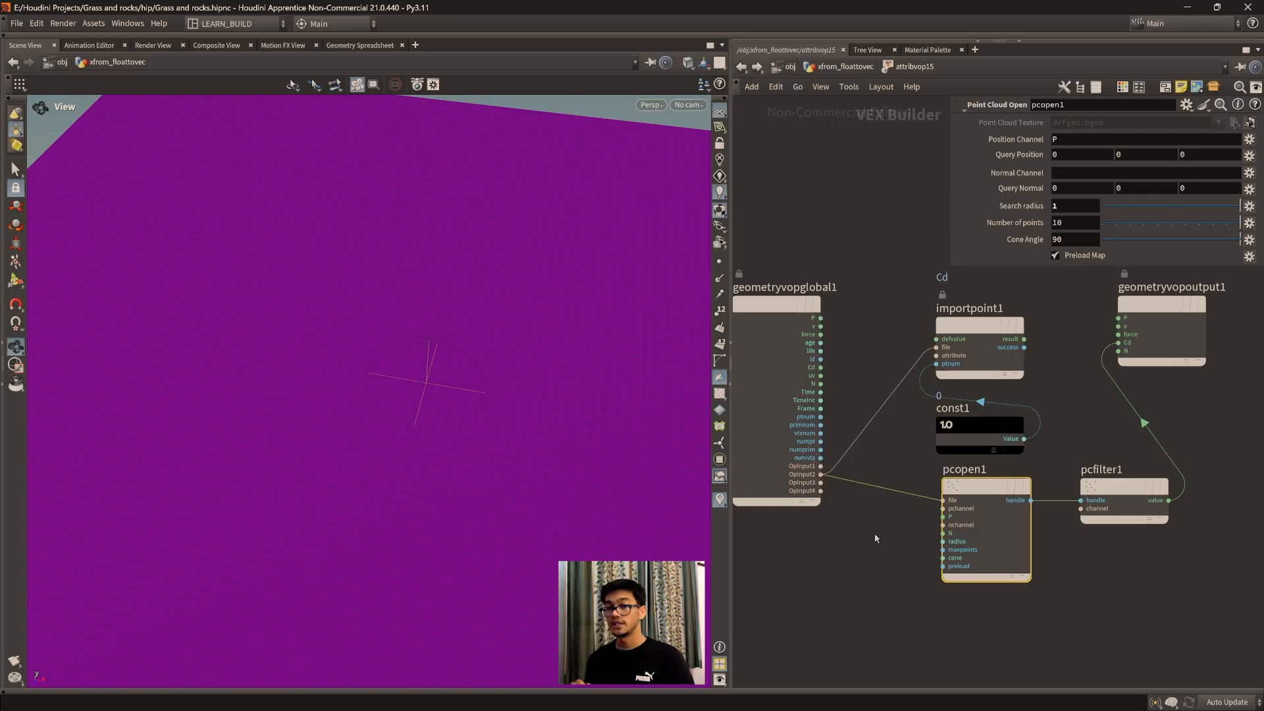
scroll(484, 430, up, 4)
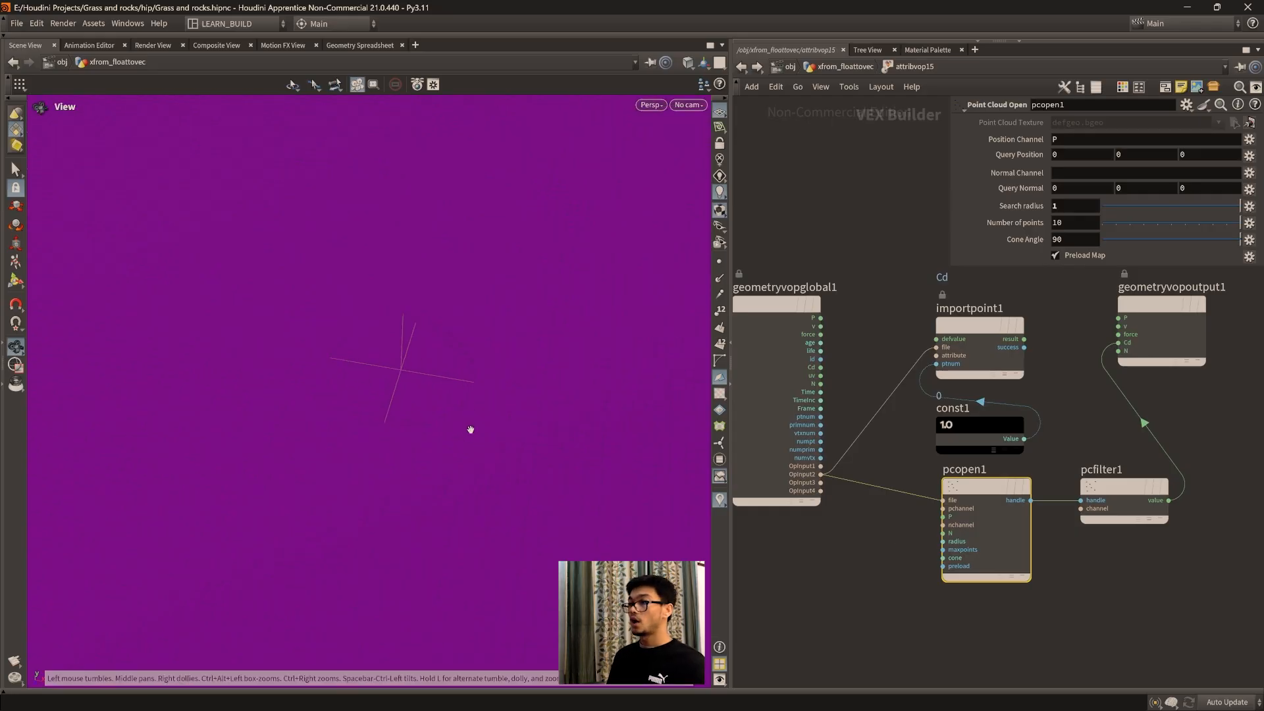
drag(821, 319, 945, 516)
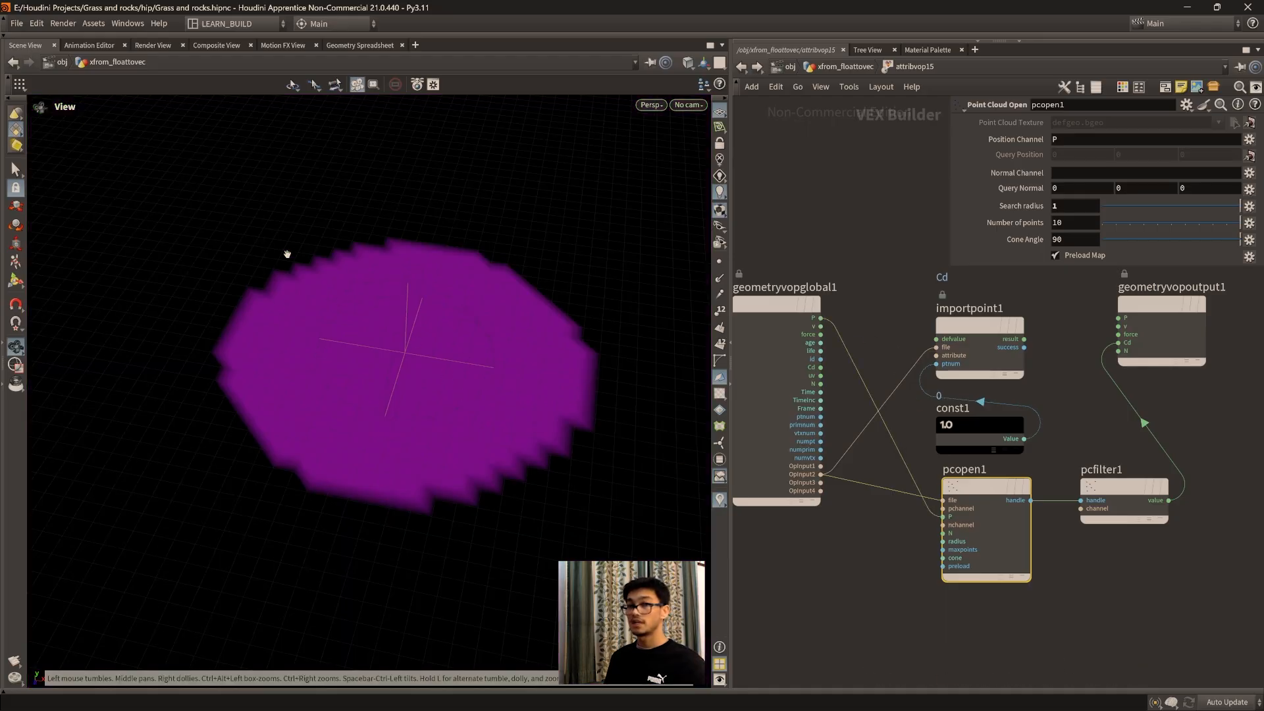
Step: Cut the wire feeding pcopen1's P input again and view the grid's coloring
key(y)
drag(918, 453, 887, 473)
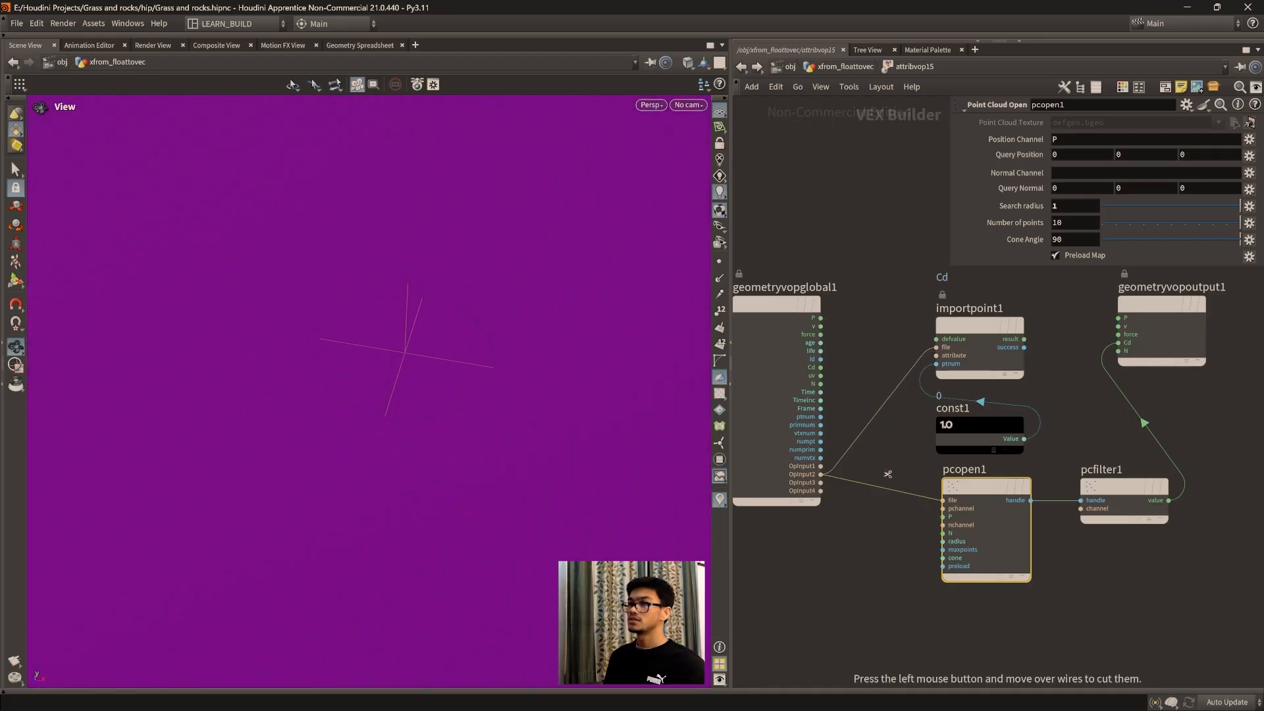
scroll(406, 440, down, 3)
middle_drag(445, 451, 403, 414)
scroll(353, 367, down, 1)
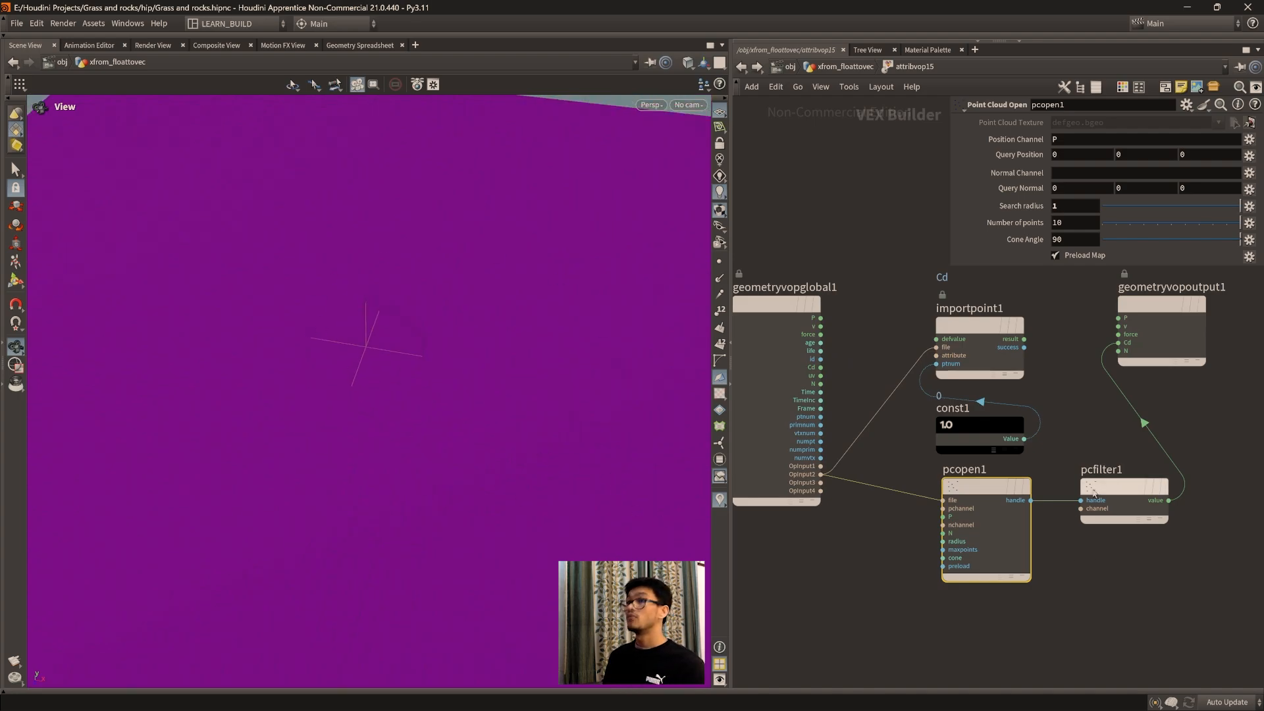
Step: Check the Cd values of the grid points in the Geometry Spreadsheet, and return to the scene view and pcopen1's inputs
click(360, 45)
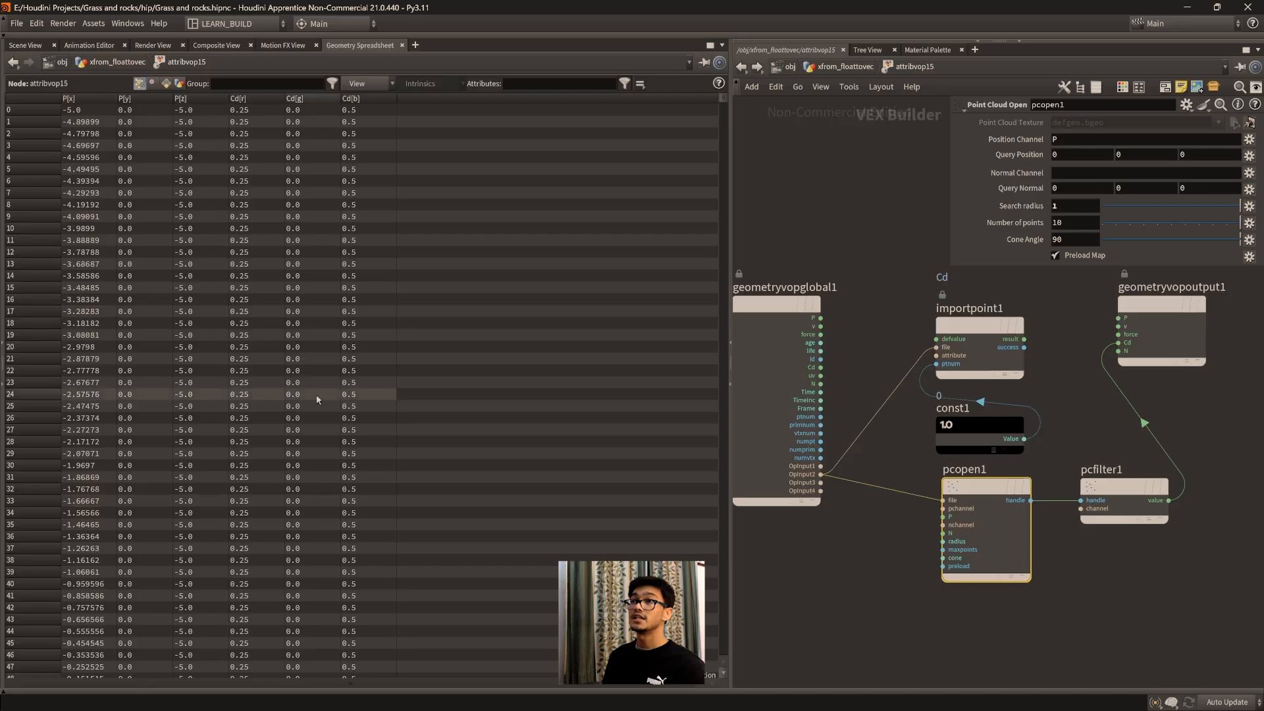
click(25, 45)
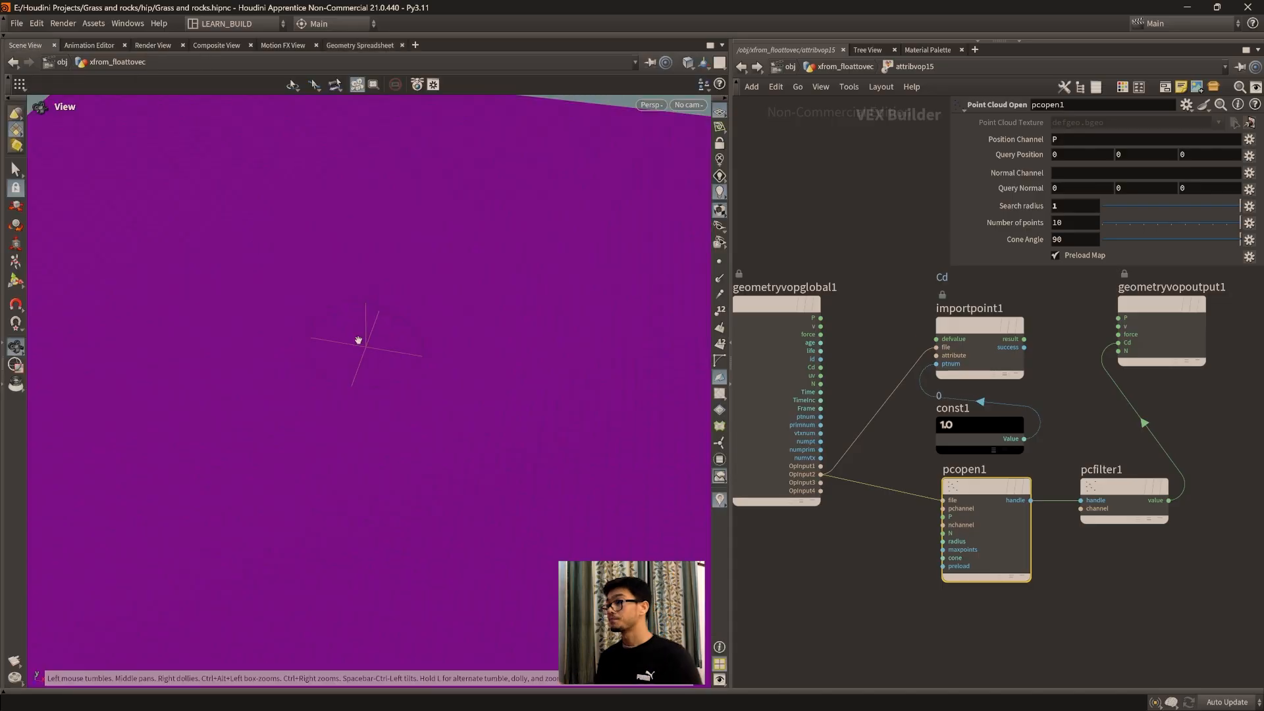
scroll(855, 609, up, 1)
middle_drag(900, 564, 823, 578)
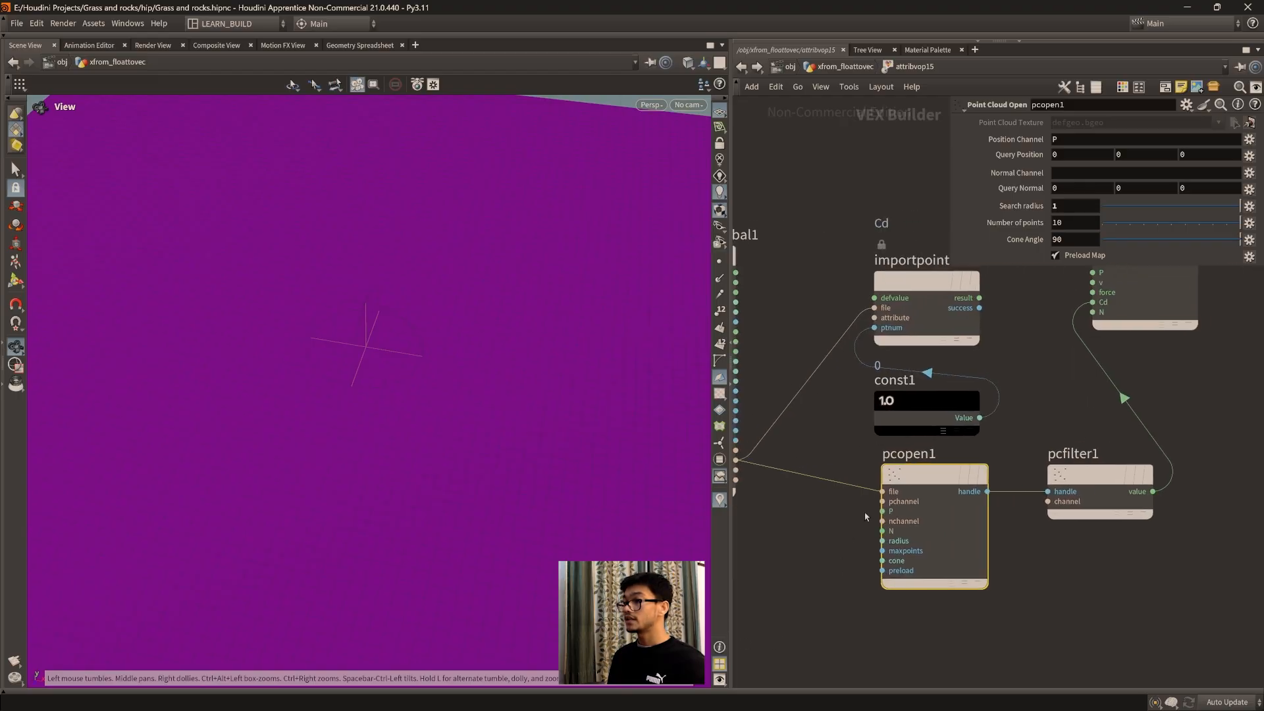
middle_drag(876, 517, 927, 549)
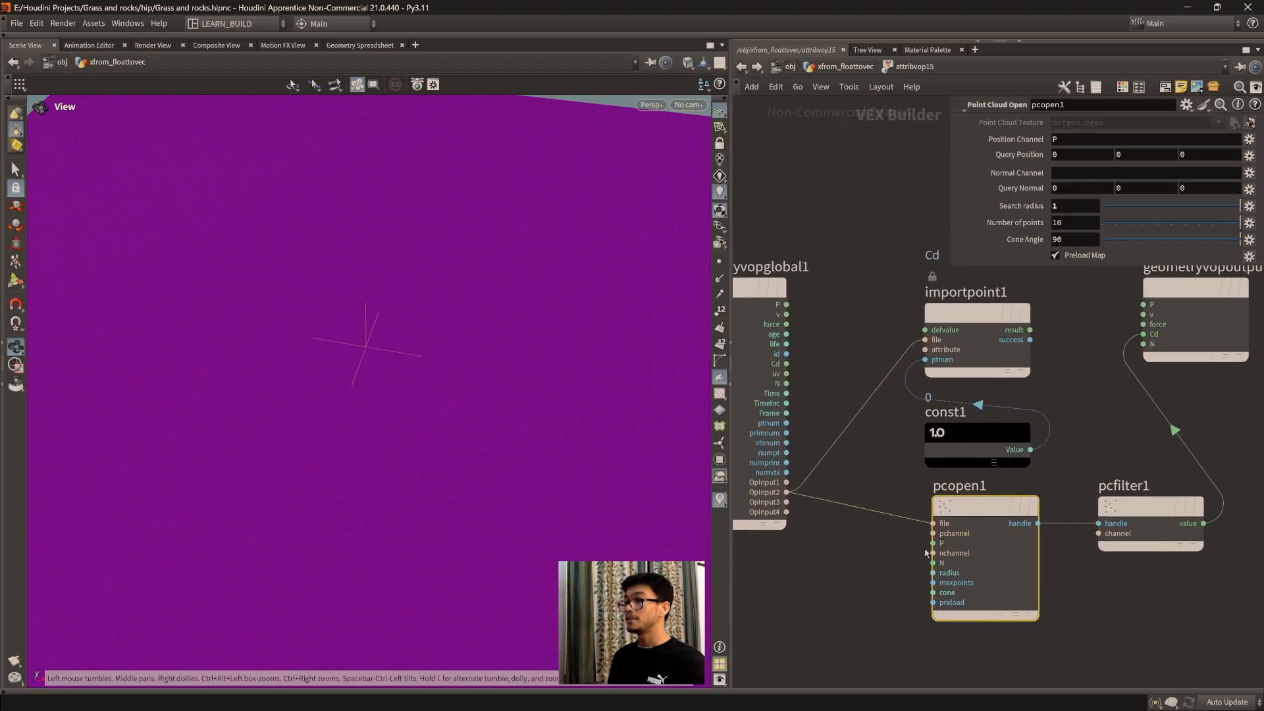
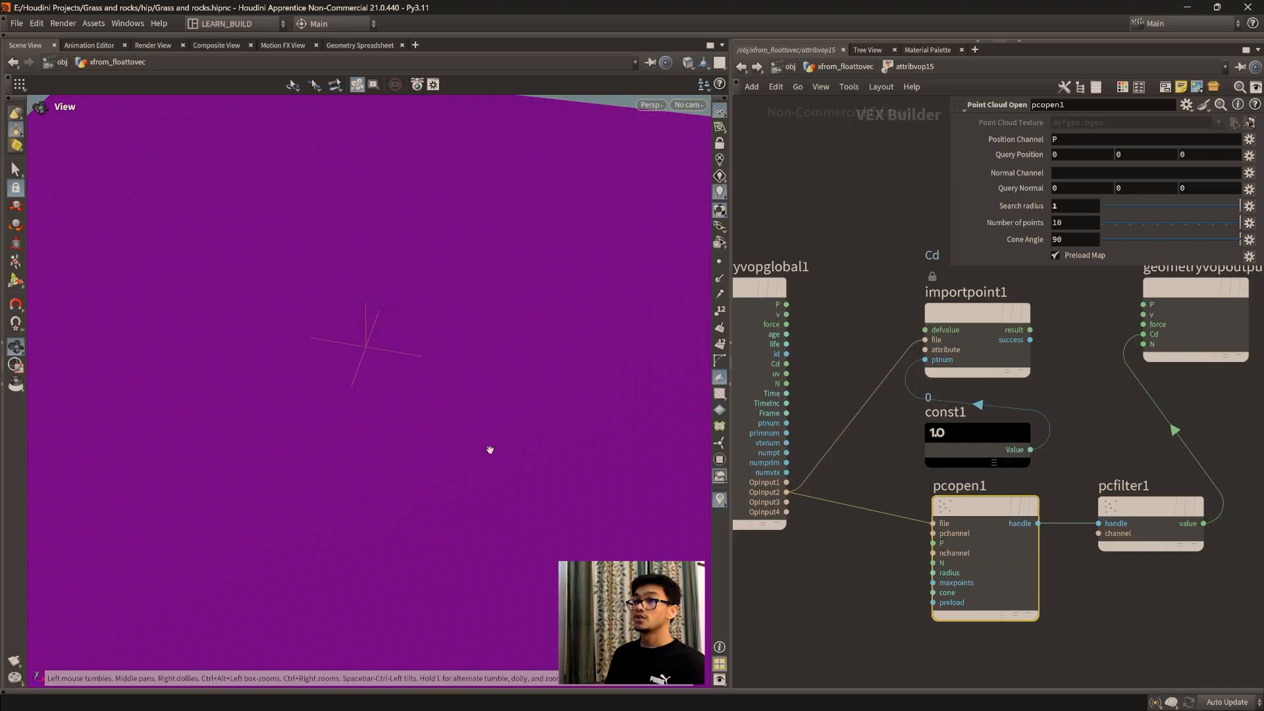
Step: Examine the grid's uniform coloring around the sphere from several angles, and return to the parent geometry network
drag(327, 349, 437, 397)
drag(443, 488, 447, 382)
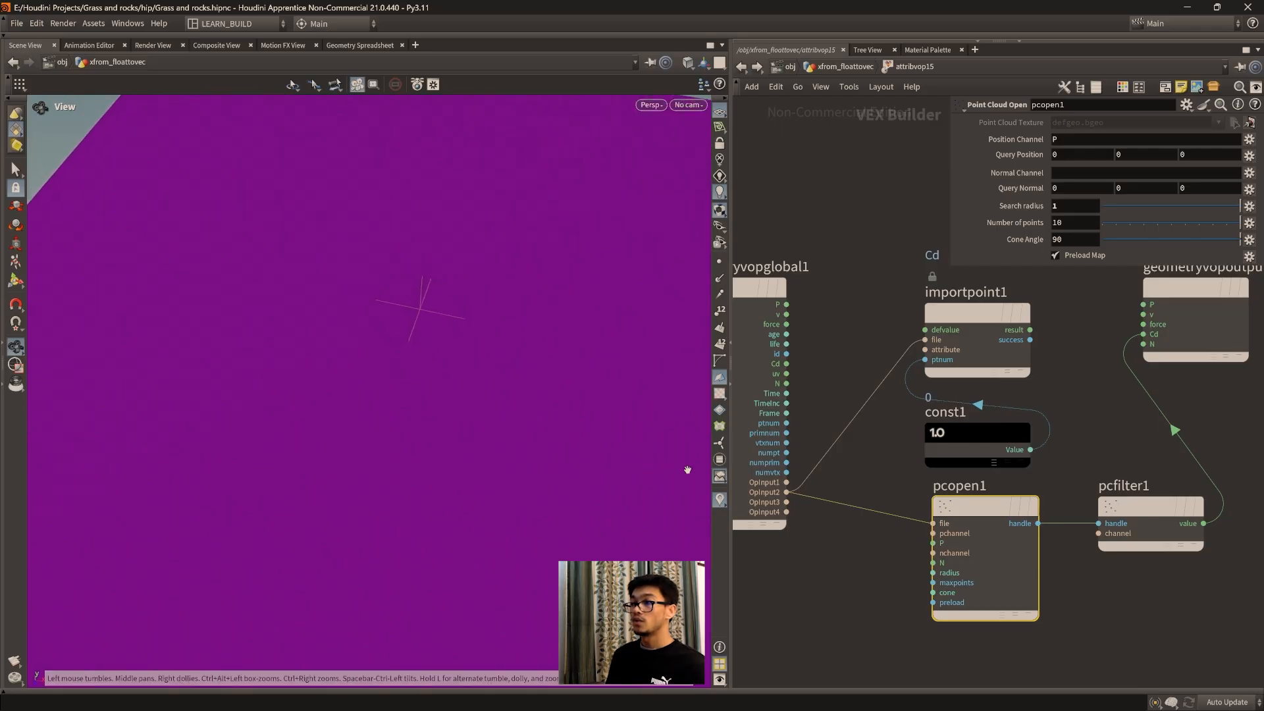
drag(1027, 557, 1019, 557)
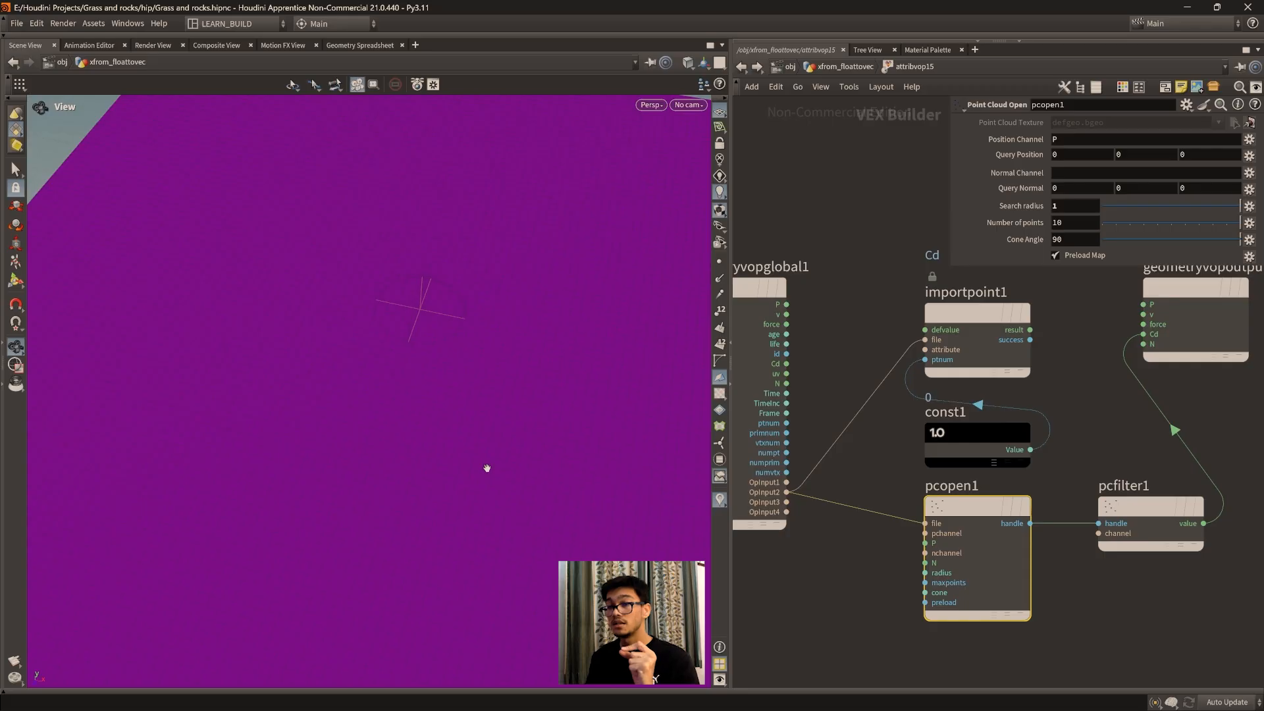
drag(486, 468, 454, 382)
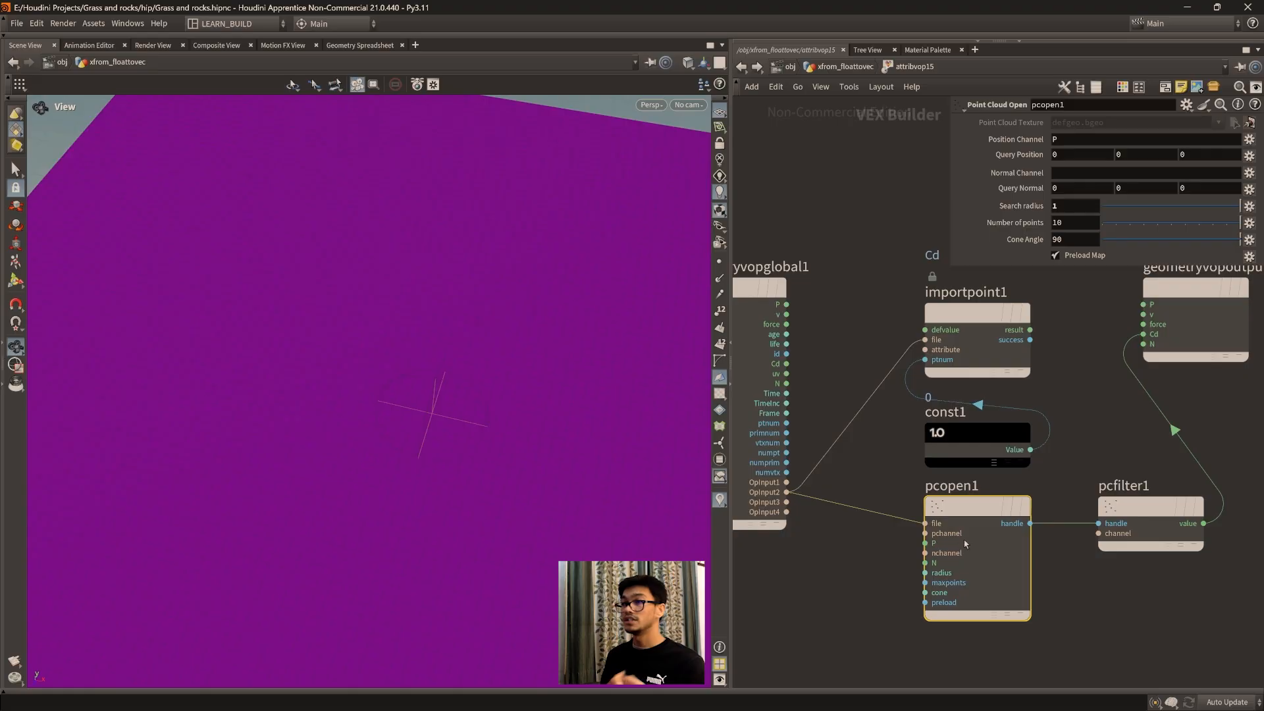
drag(336, 384, 420, 389)
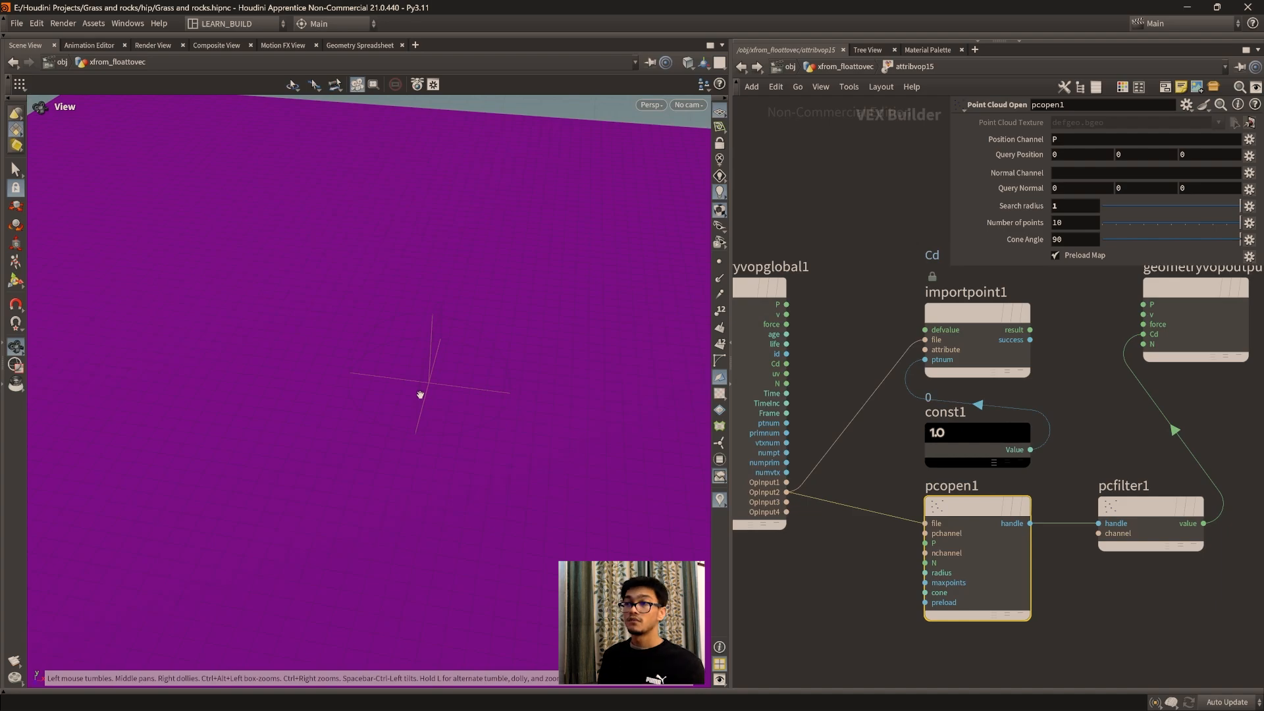
drag(467, 399, 527, 428)
click(827, 67)
drag(410, 499, 460, 375)
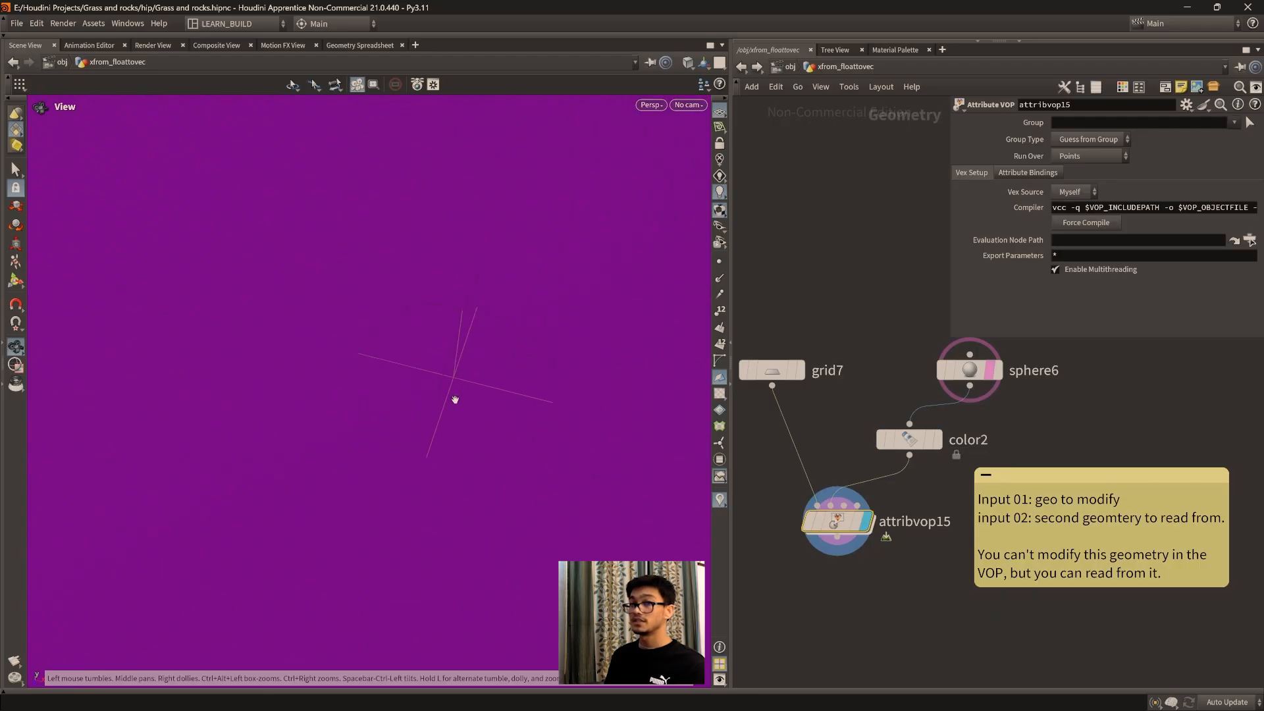
drag(437, 513, 412, 401)
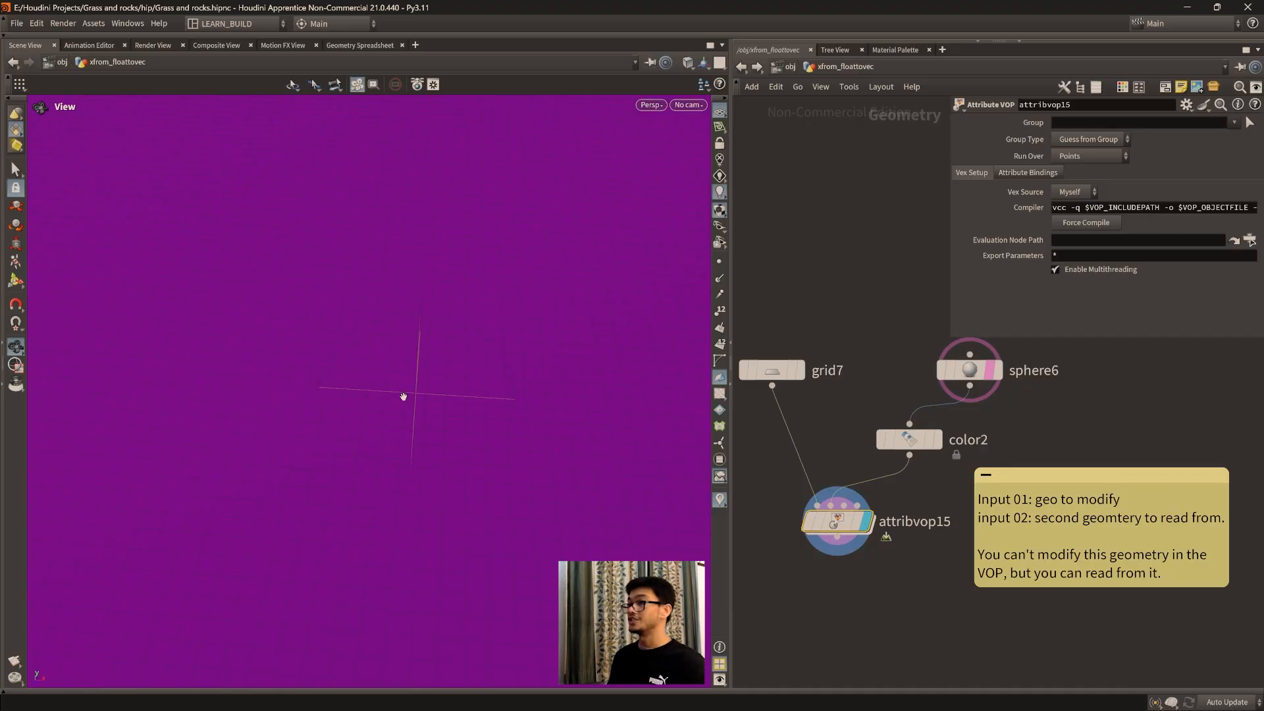
Step: Set sphere6's center X to -1.1 and inspect the grid's coloring
click(969, 370)
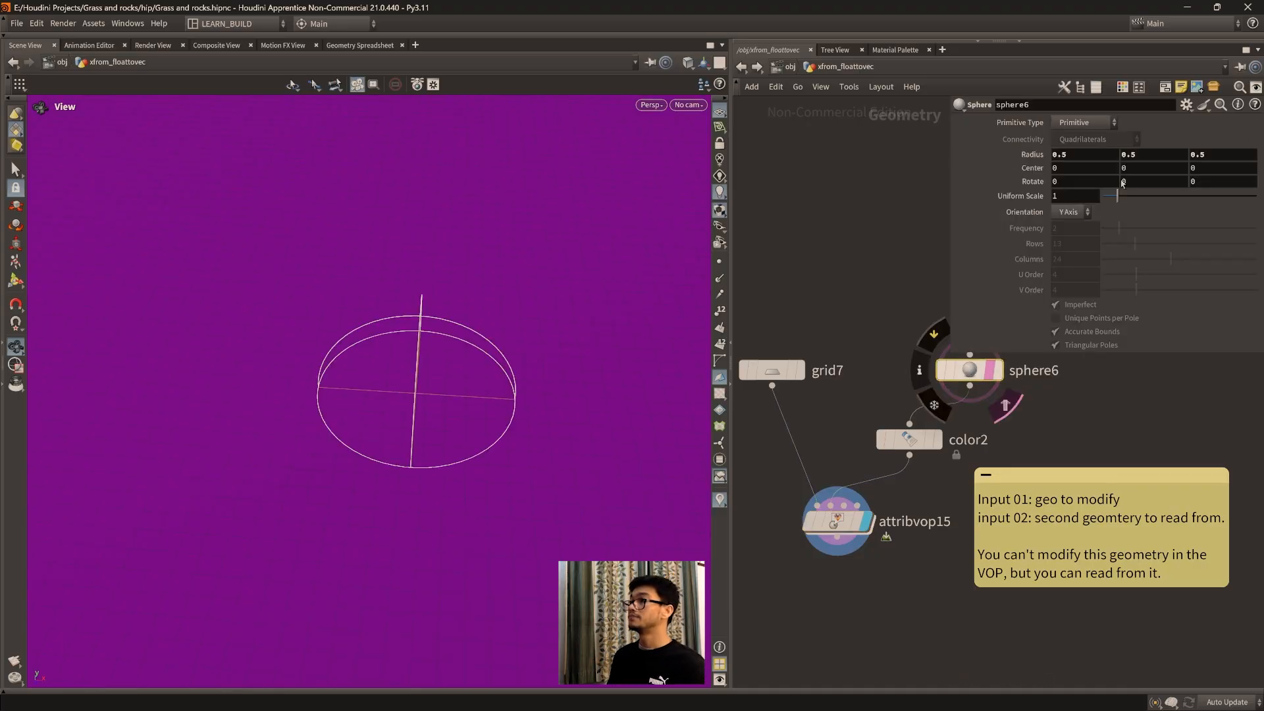
middle_drag(1068, 171, 991, 172)
drag(505, 414, 417, 369)
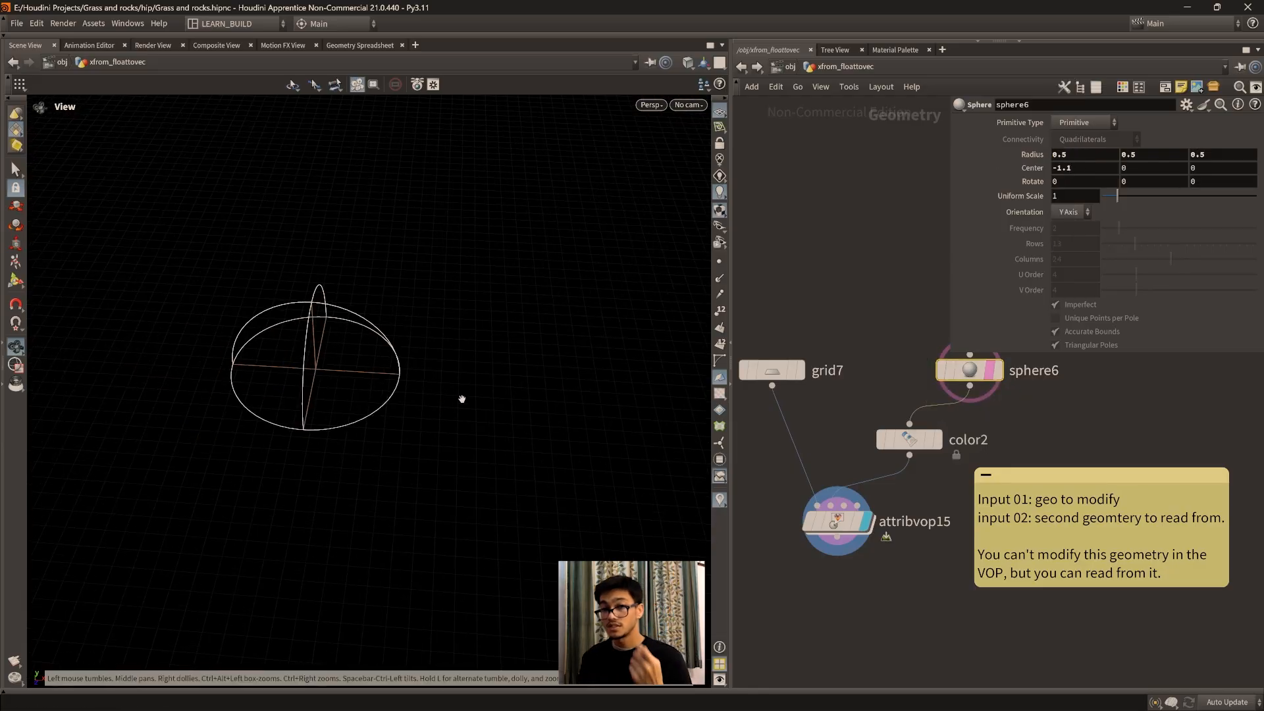
drag(462, 399, 395, 428)
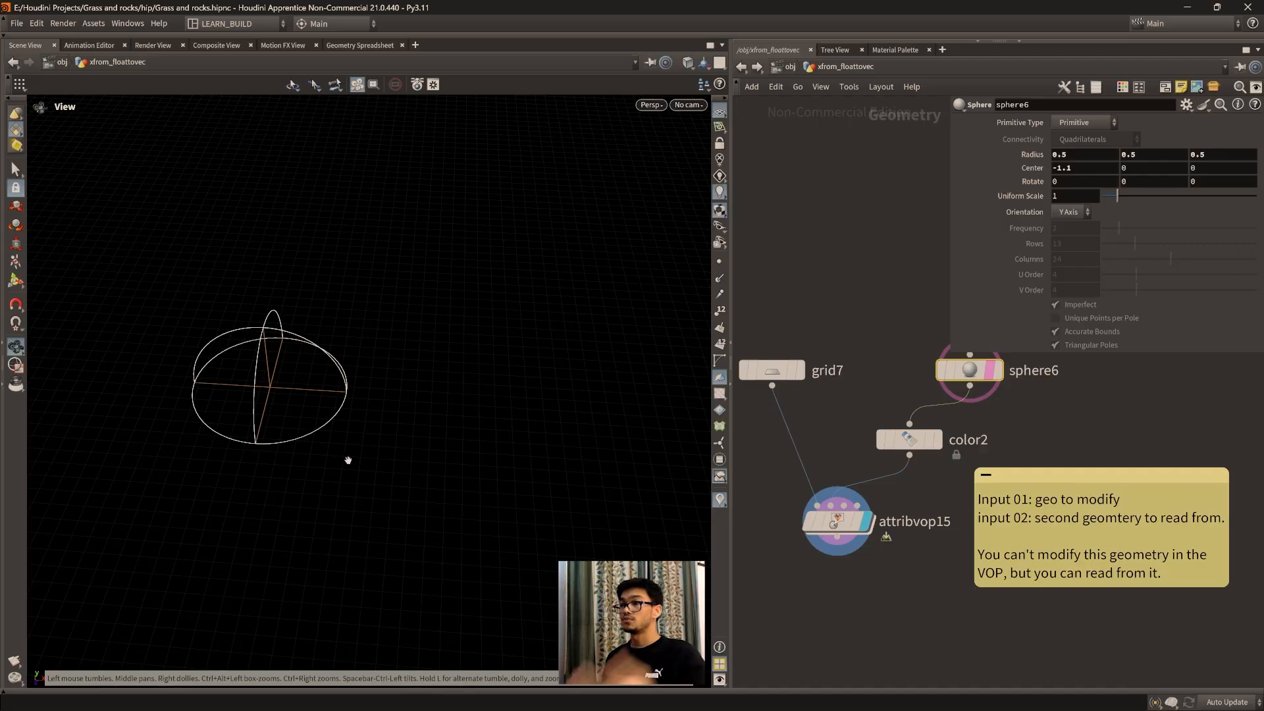
Step: Set sphere6's center X back to 0 and raise its center Y to 0.6
double_click(1080, 170)
text(0)
key(Return)
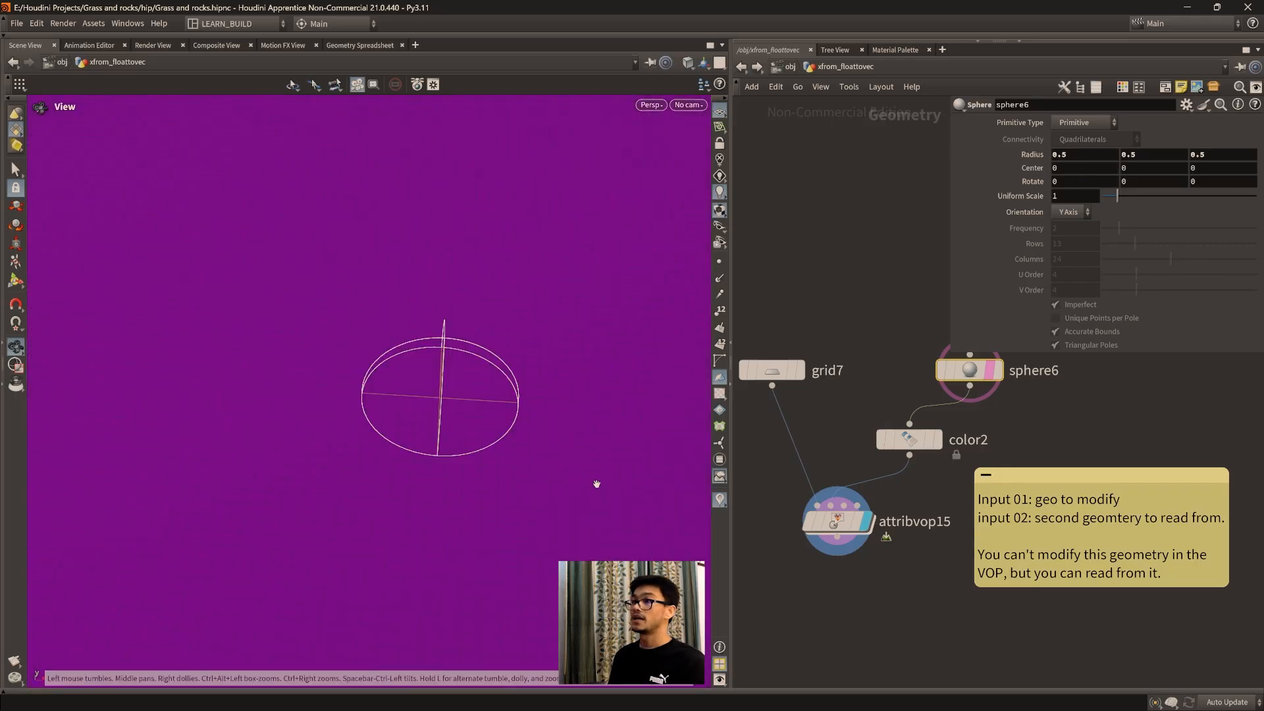
middle_drag(1133, 168, 1179, 175)
drag(280, 520, 441, 434)
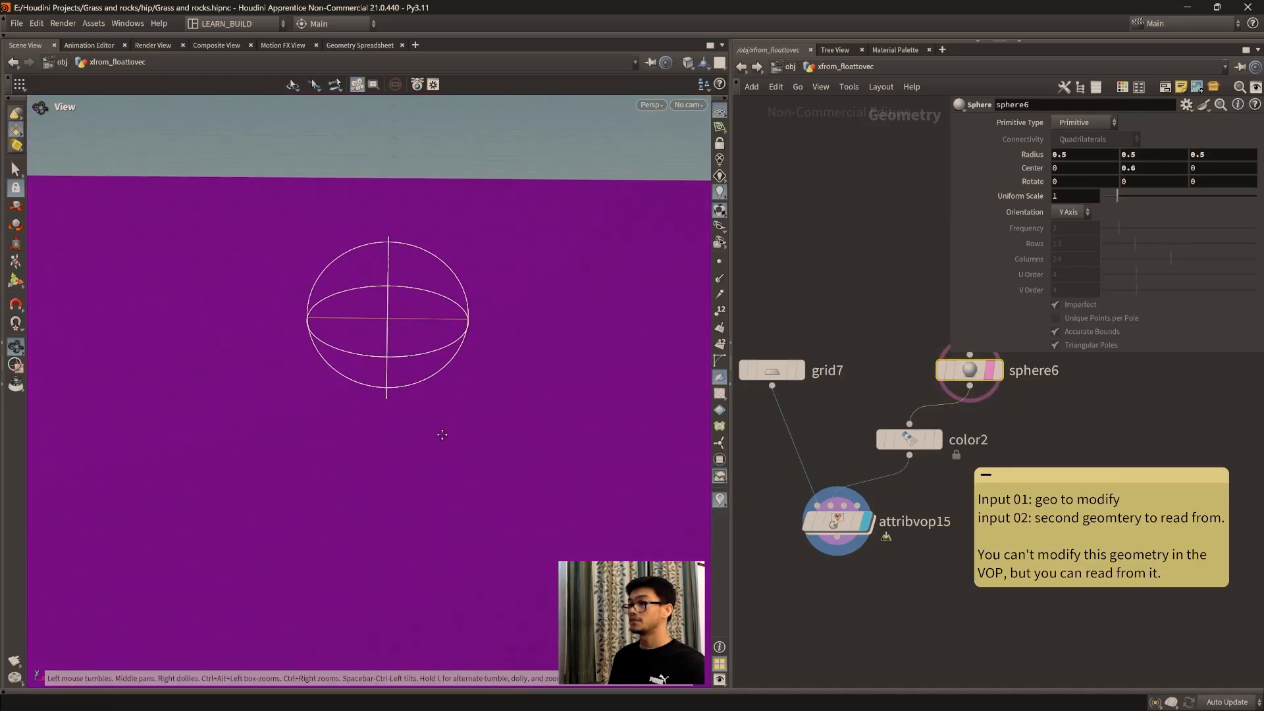
Step: Go into attribvop15, wire geometryvopglobal1's P into pcopen1's P input, and inspect the colored area beneath the sphere
double_click(851, 537)
drag(502, 432, 420, 367)
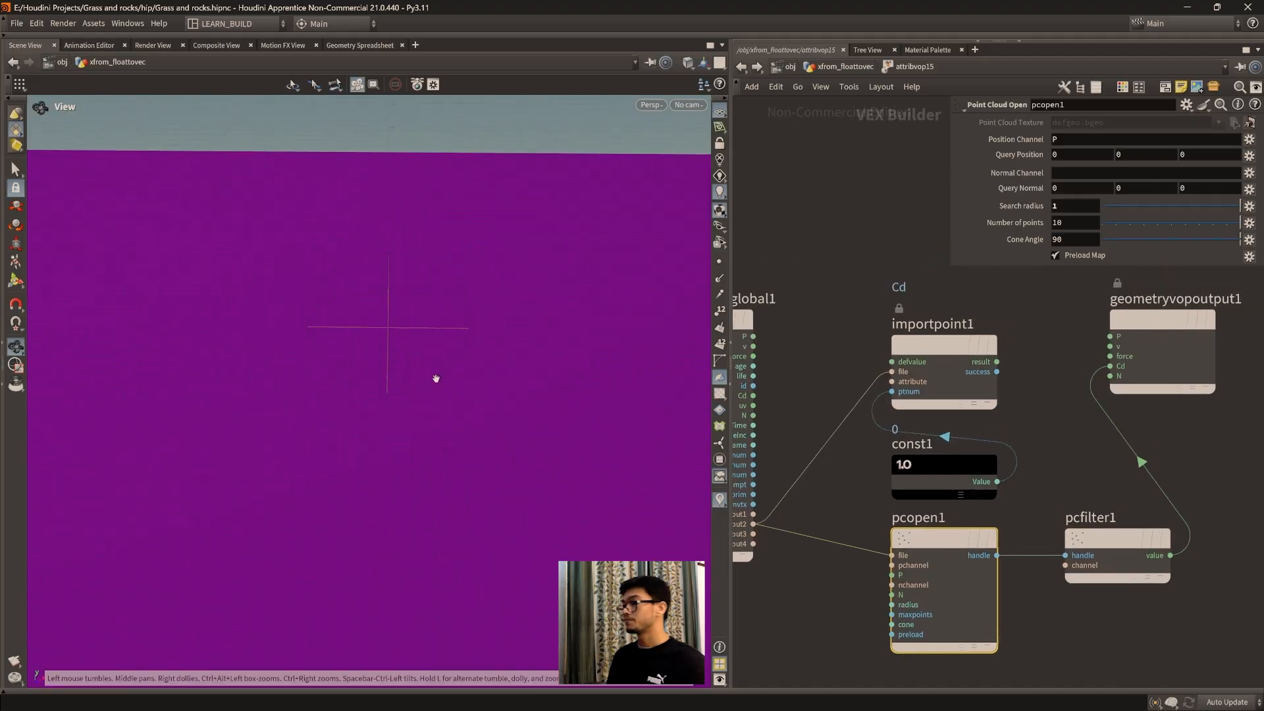
middle_drag(1089, 591, 1075, 557)
middle_drag(840, 563, 870, 562)
drag(770, 301, 913, 539)
middle_drag(1200, 626, 1069, 638)
click(1006, 539)
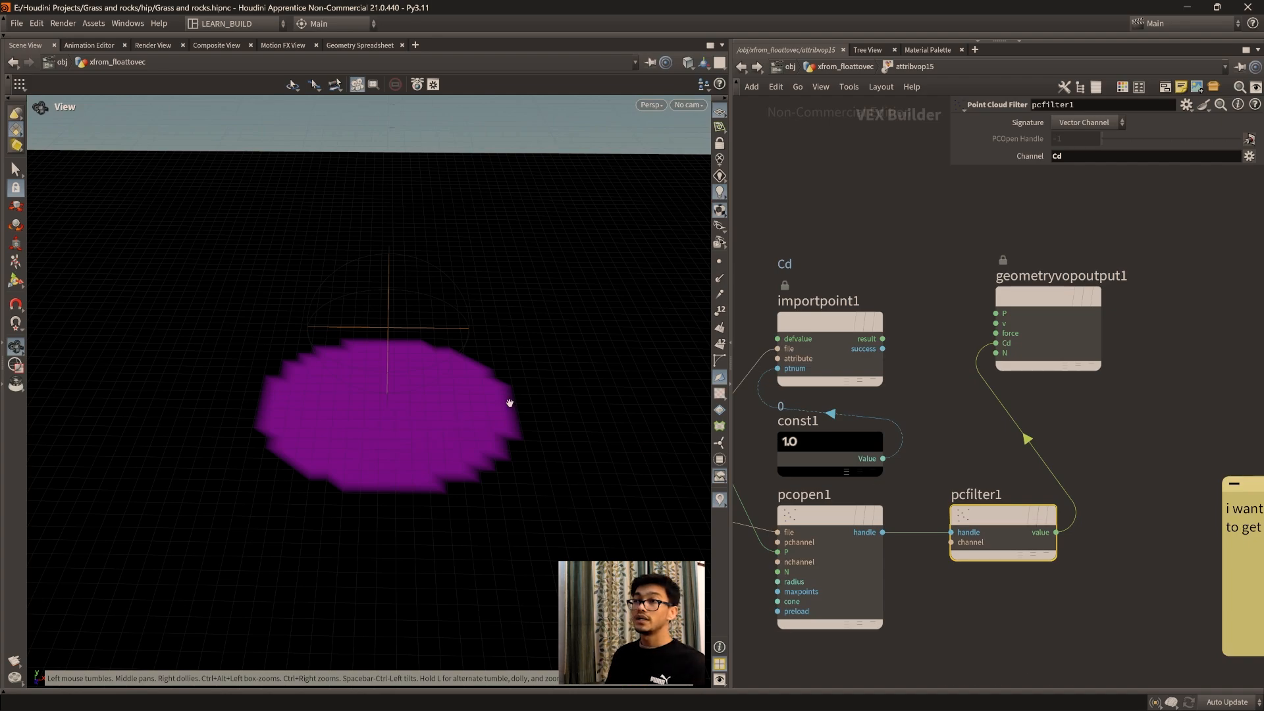
scroll(399, 387, up, 3)
drag(472, 370, 475, 382)
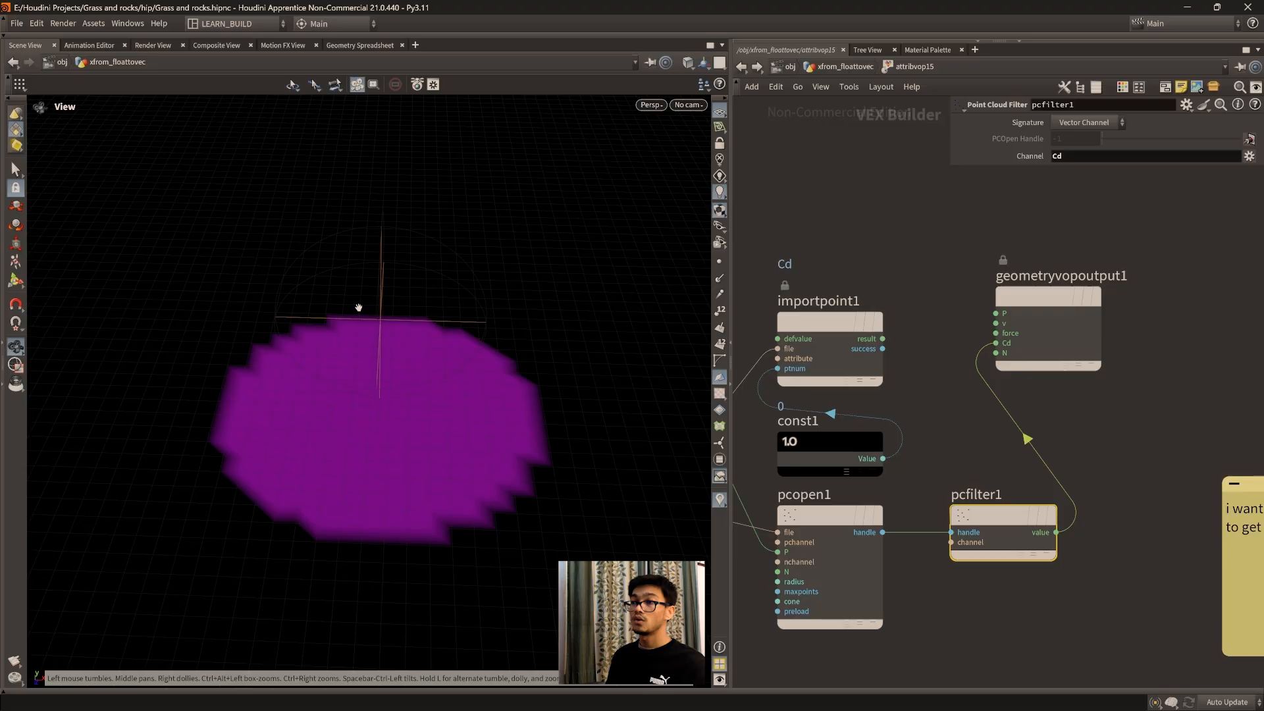
drag(381, 325, 439, 440)
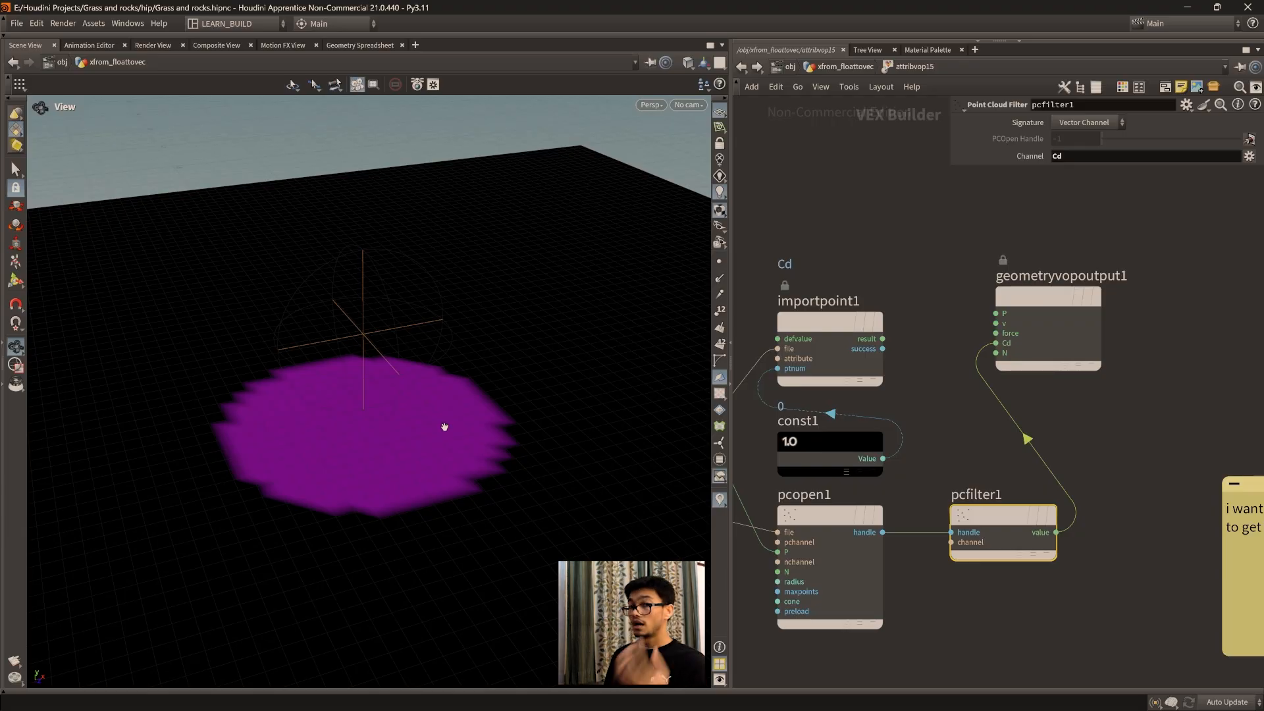
middle_drag(911, 465, 948, 463)
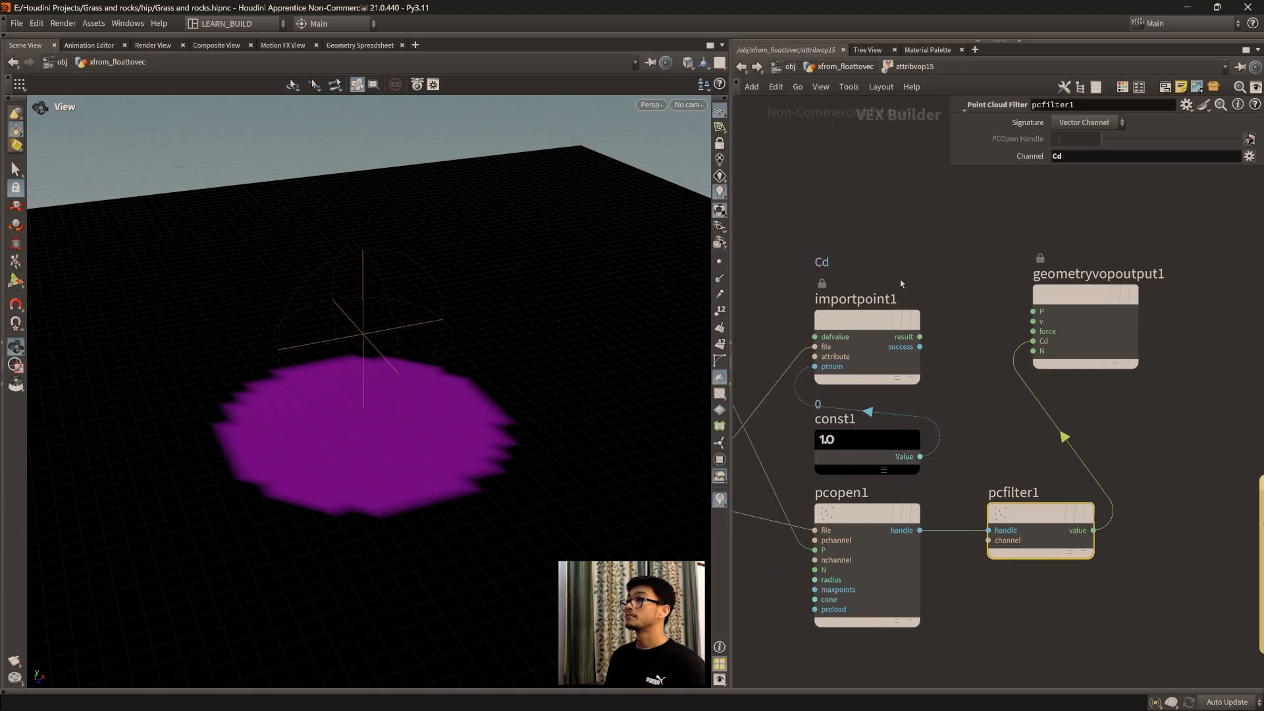
Step: Return to the parent geometry network and duplicate the sphere6 and color2 nodes beside the originals
click(848, 68)
middle_drag(965, 383, 928, 447)
drag(928, 446, 915, 408)
drag(871, 503, 896, 464)
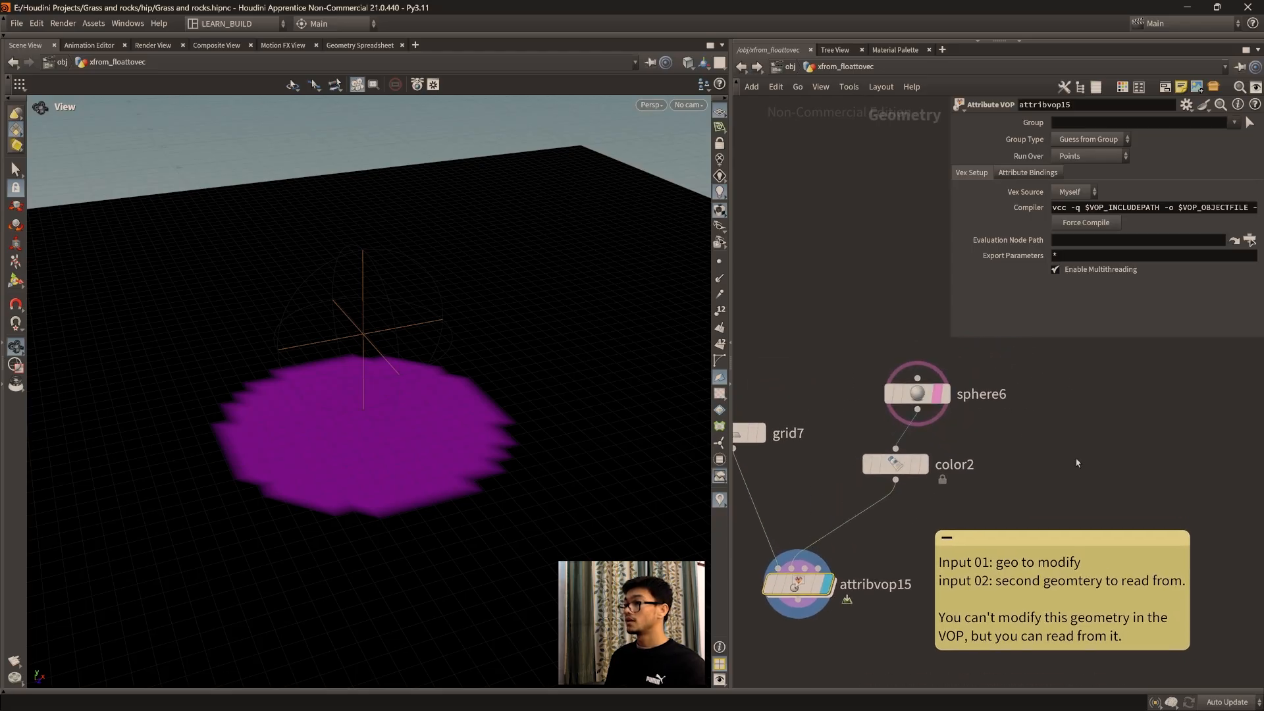
alt+drag(929, 403, 1073, 413)
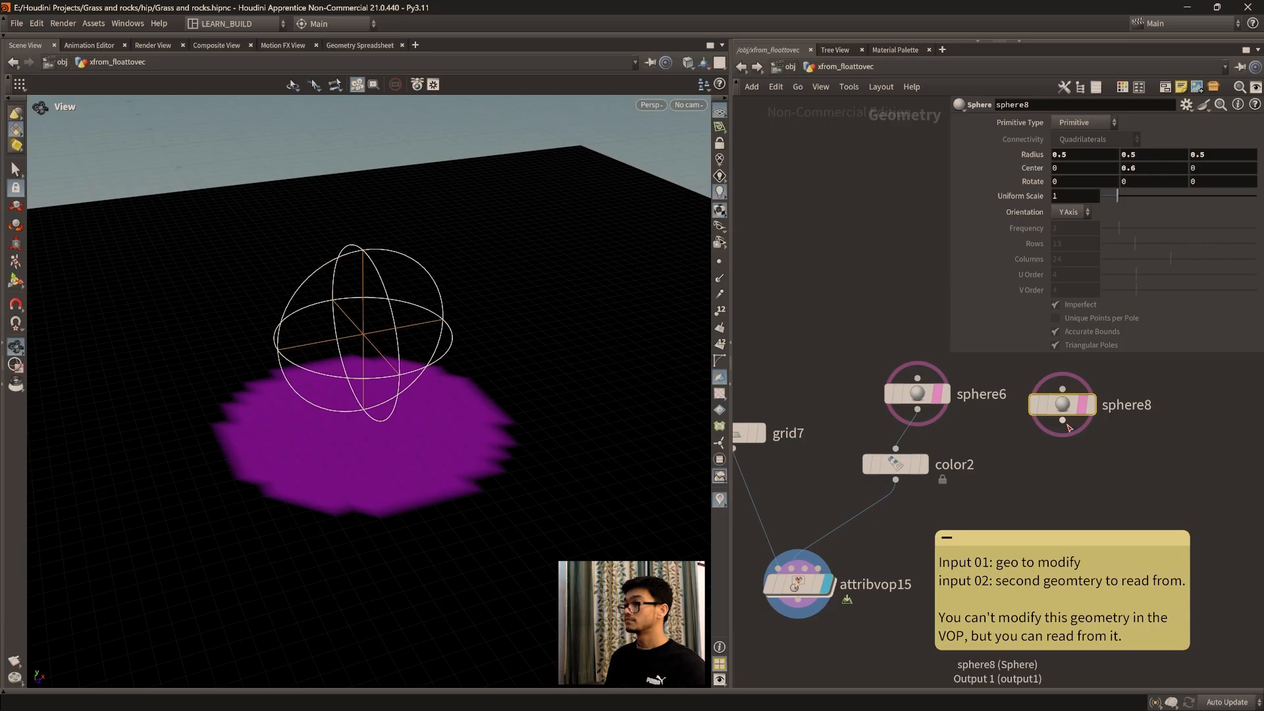
alt+drag(918, 475, 1059, 490)
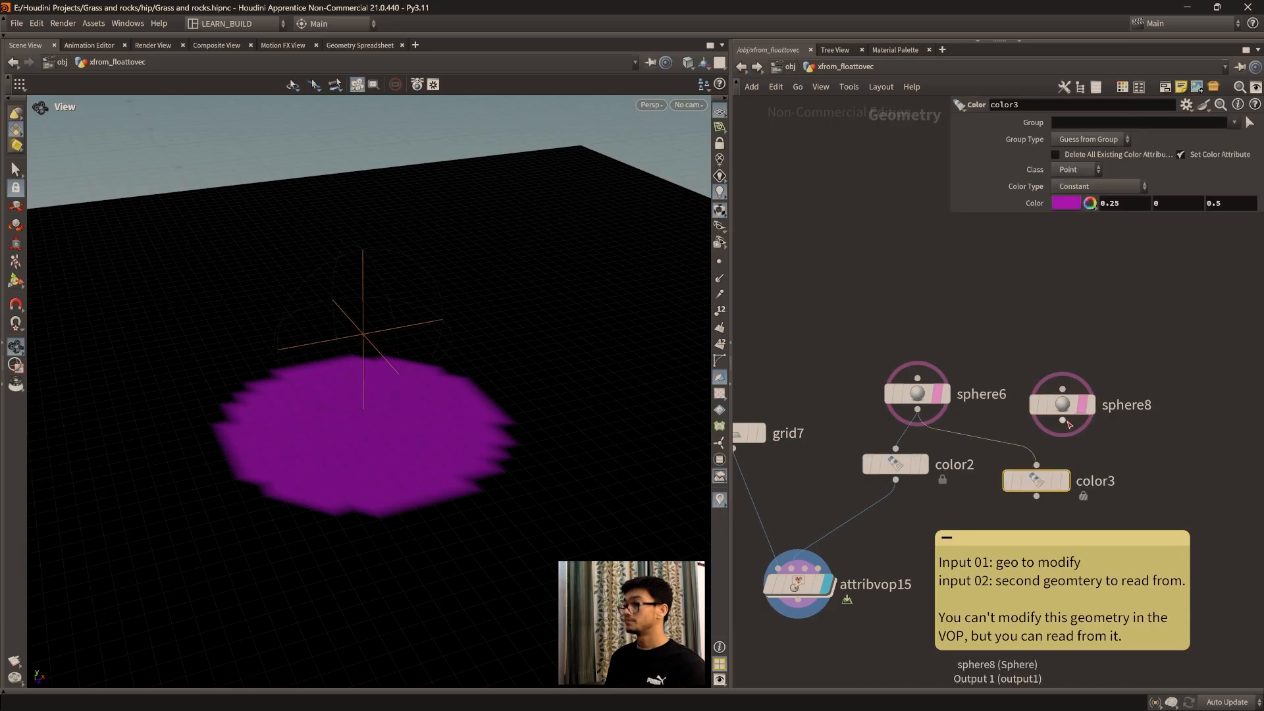
Step: Cut the wire from sphere6 to color3 and connect sphere8's output to color3 instead
key(y)
drag(986, 443, 988, 429)
drag(1062, 419, 1036, 465)
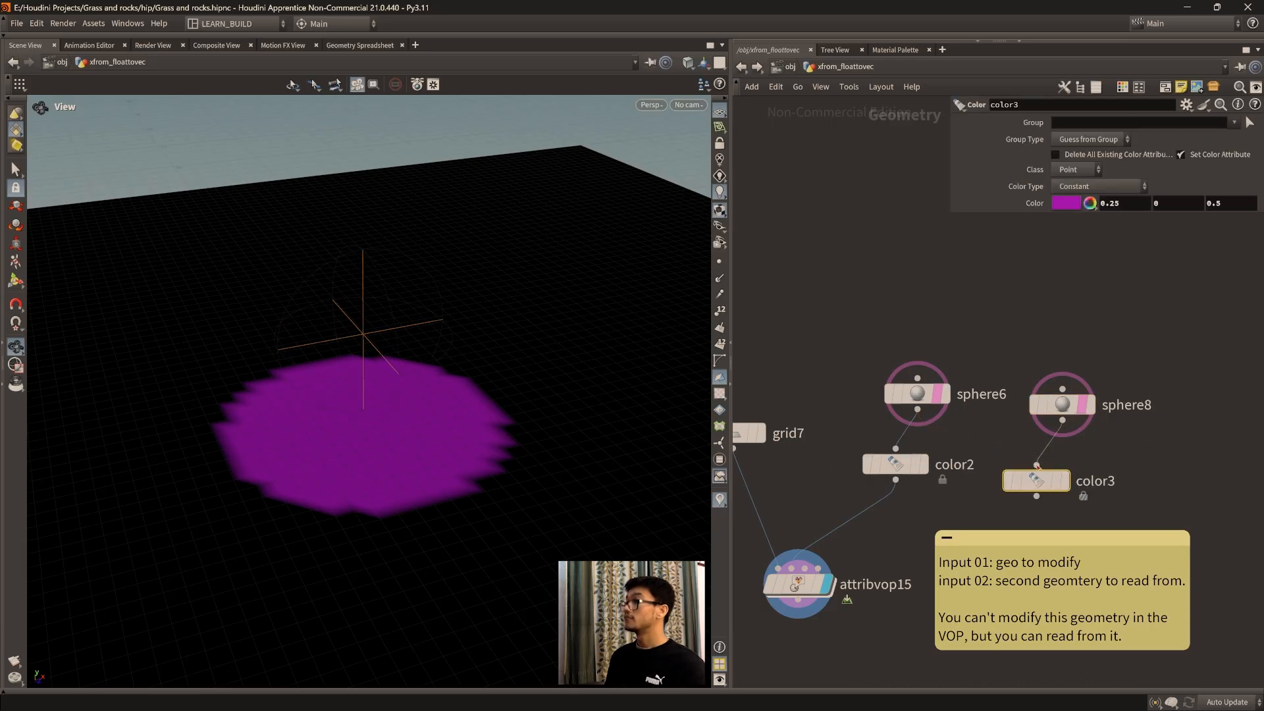
Step: Set color3's color to bright yellow with RGB values 1, 1, 0
click(1066, 203)
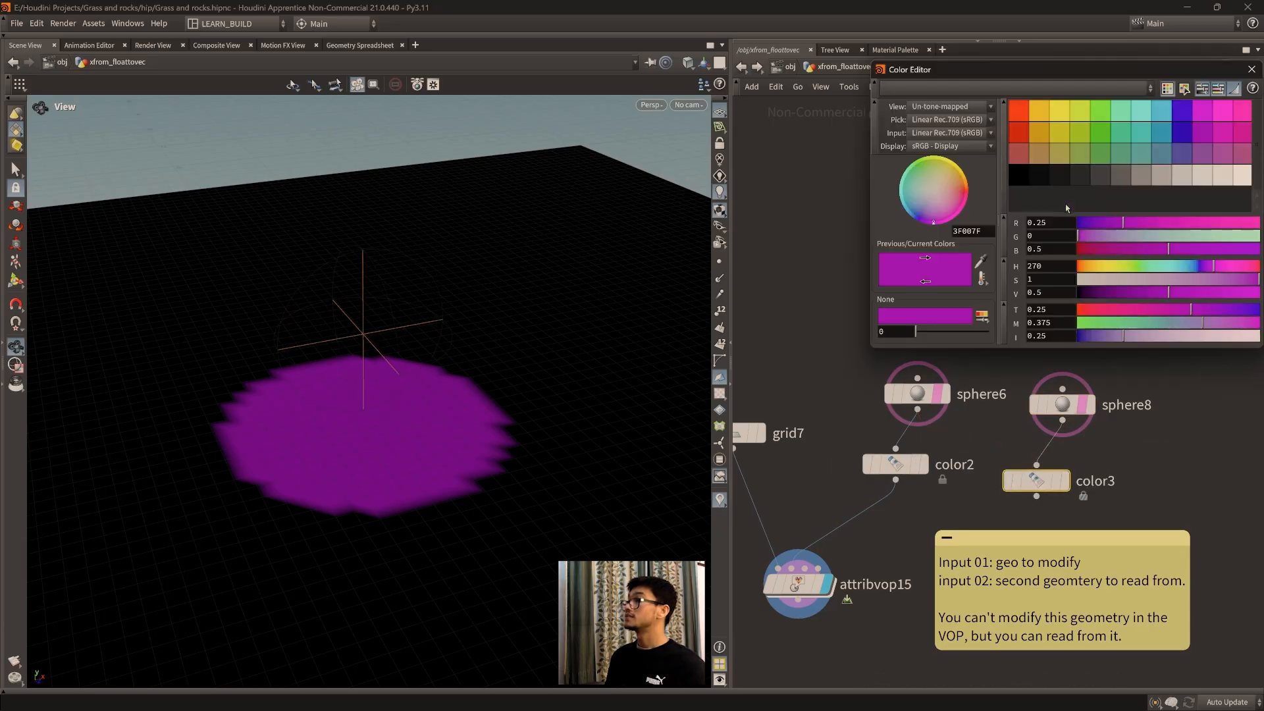
click(1065, 133)
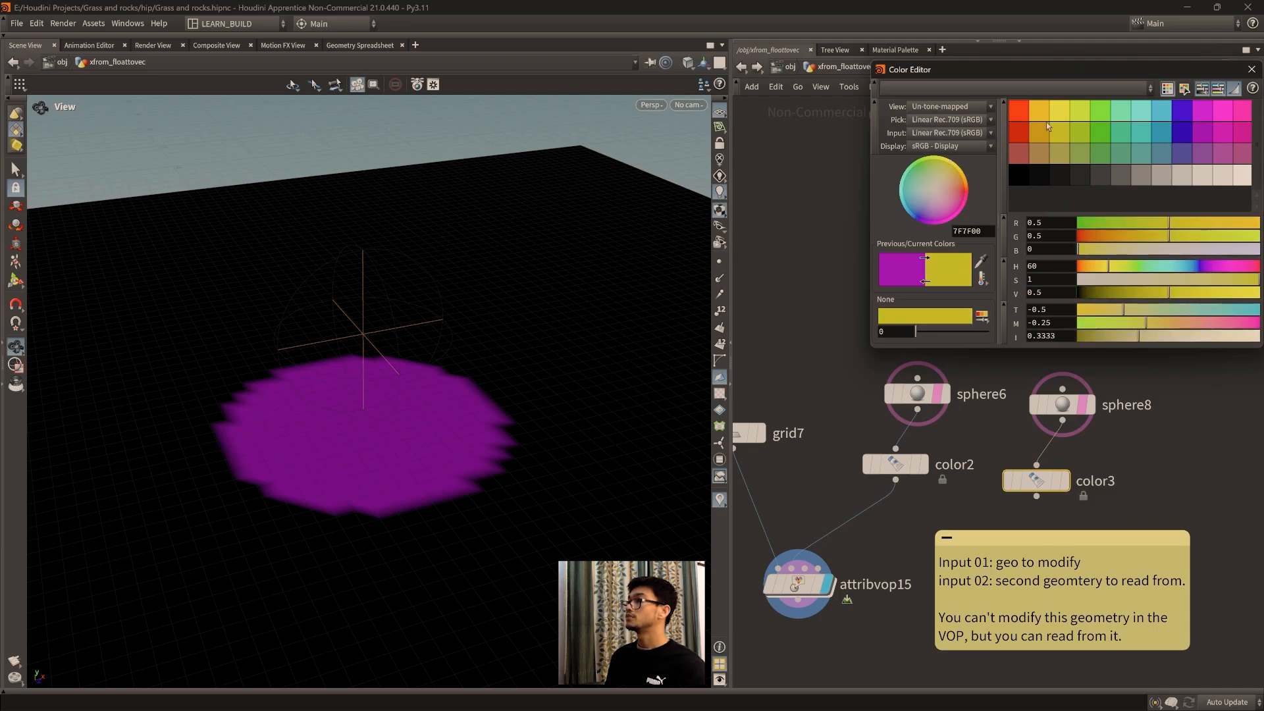
click(1049, 138)
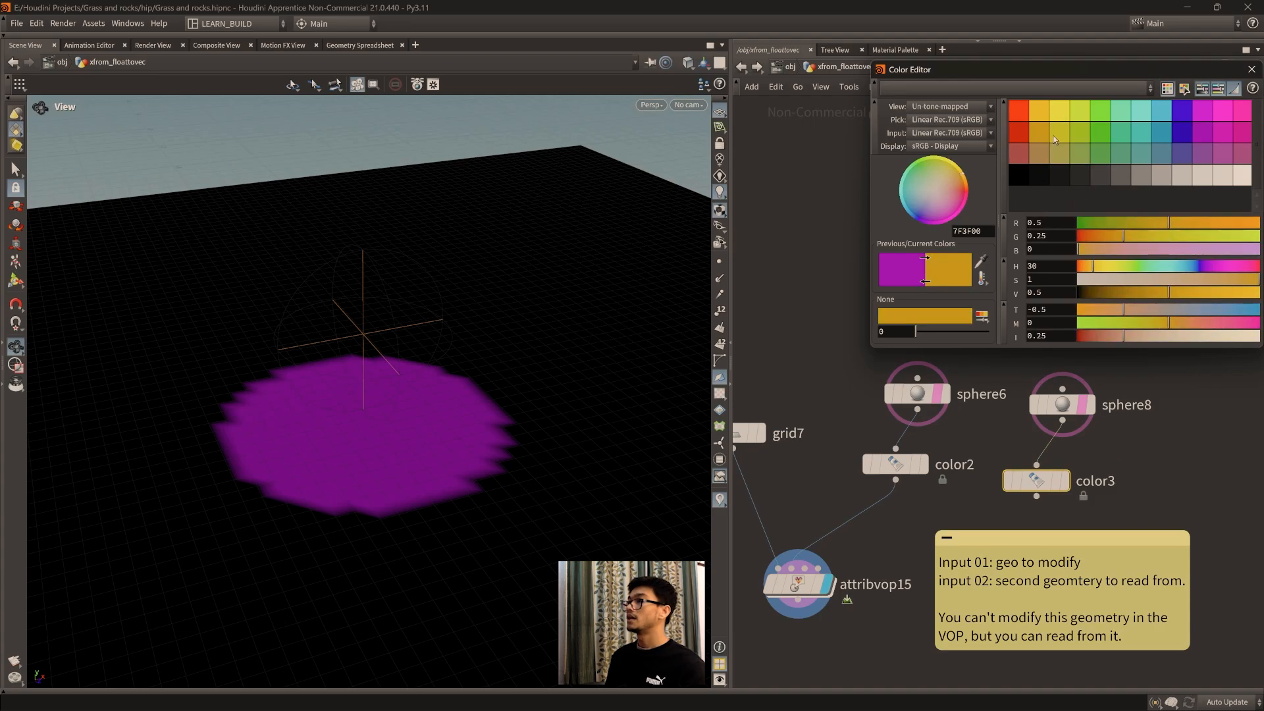
click(1056, 136)
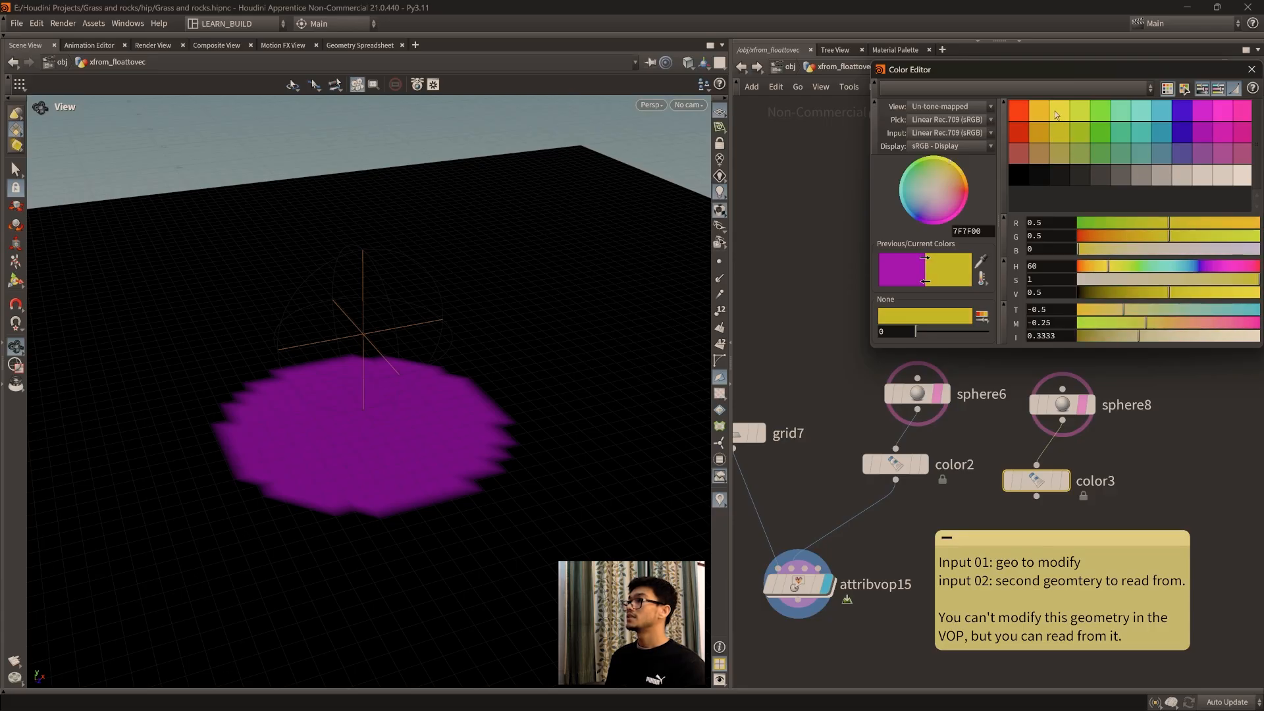
click(1060, 112)
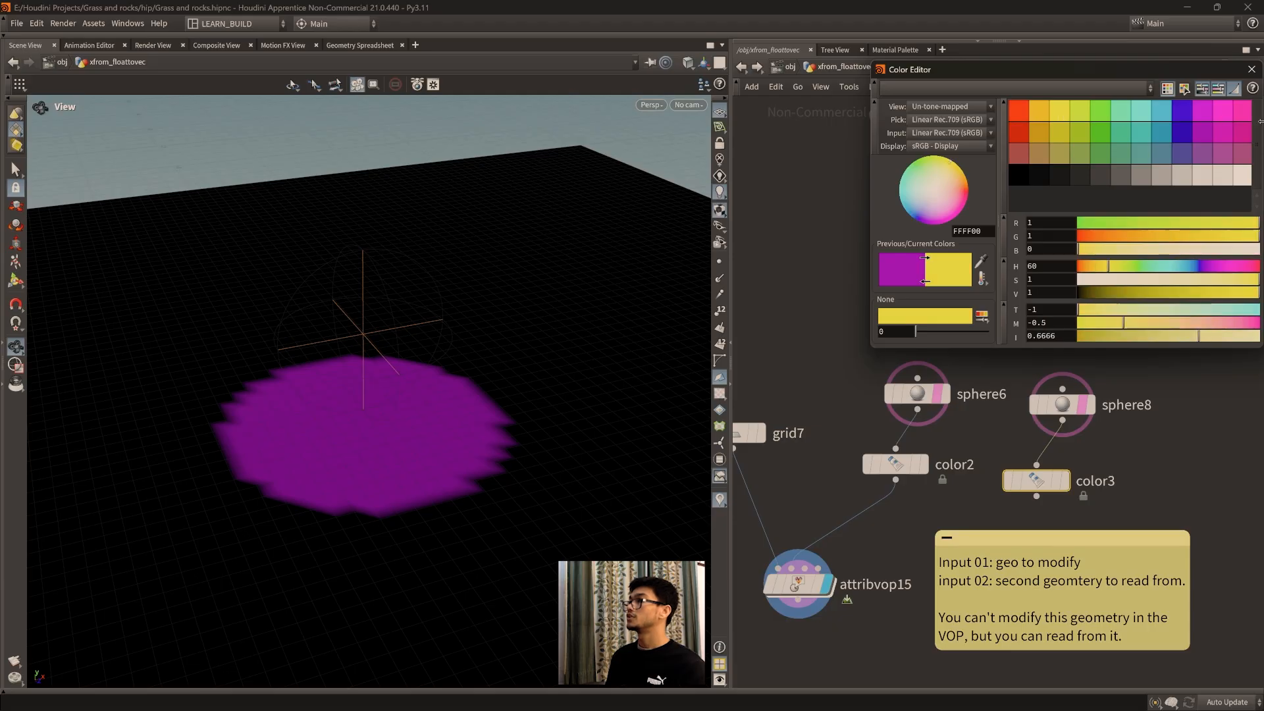
click(1252, 74)
Step: Add a Merge node combining color2 and color3, and feed it into attribvop15's second input
middle_drag(1032, 504, 1046, 450)
key(Tab)
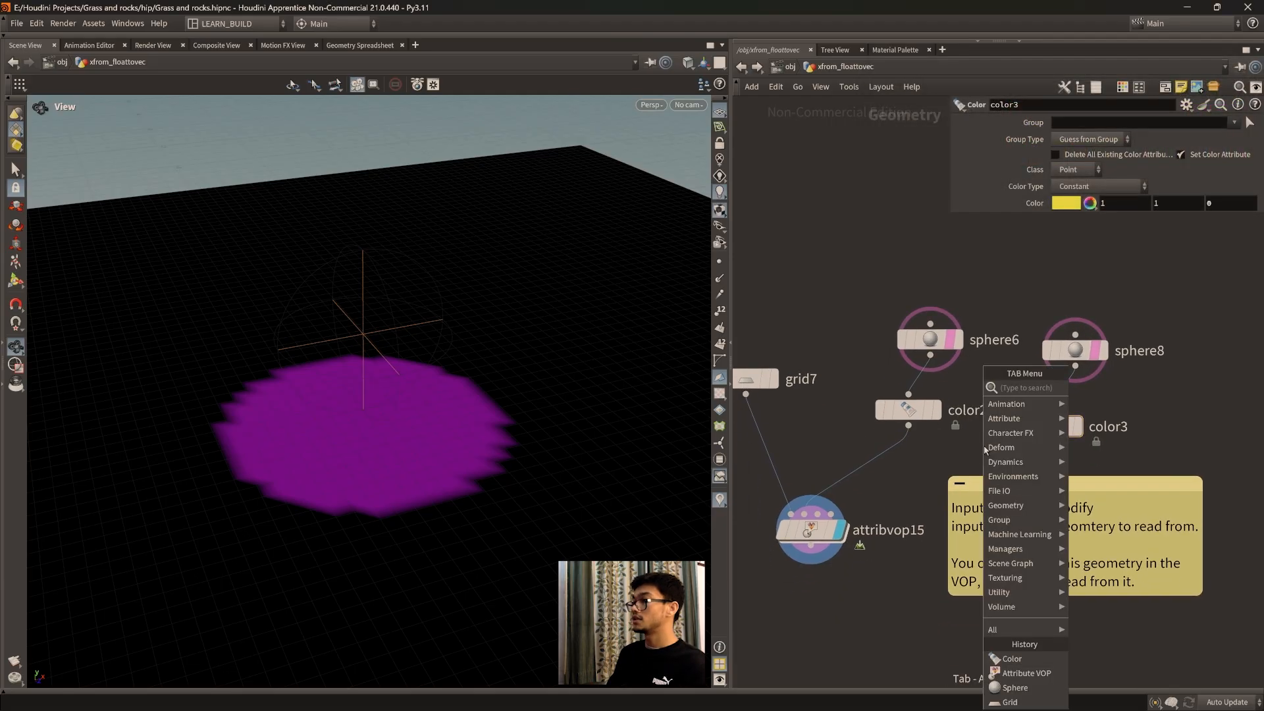
text(merge)
key(Return)
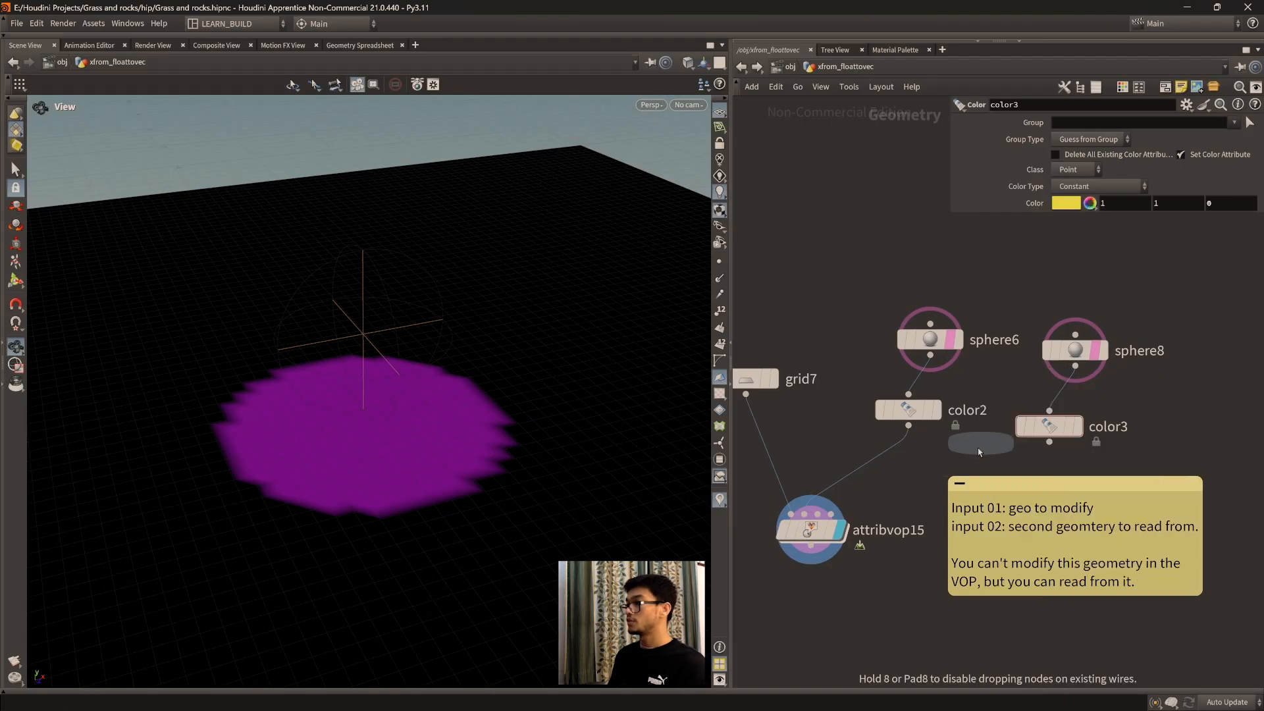
click(962, 456)
drag(1050, 443, 804, 513)
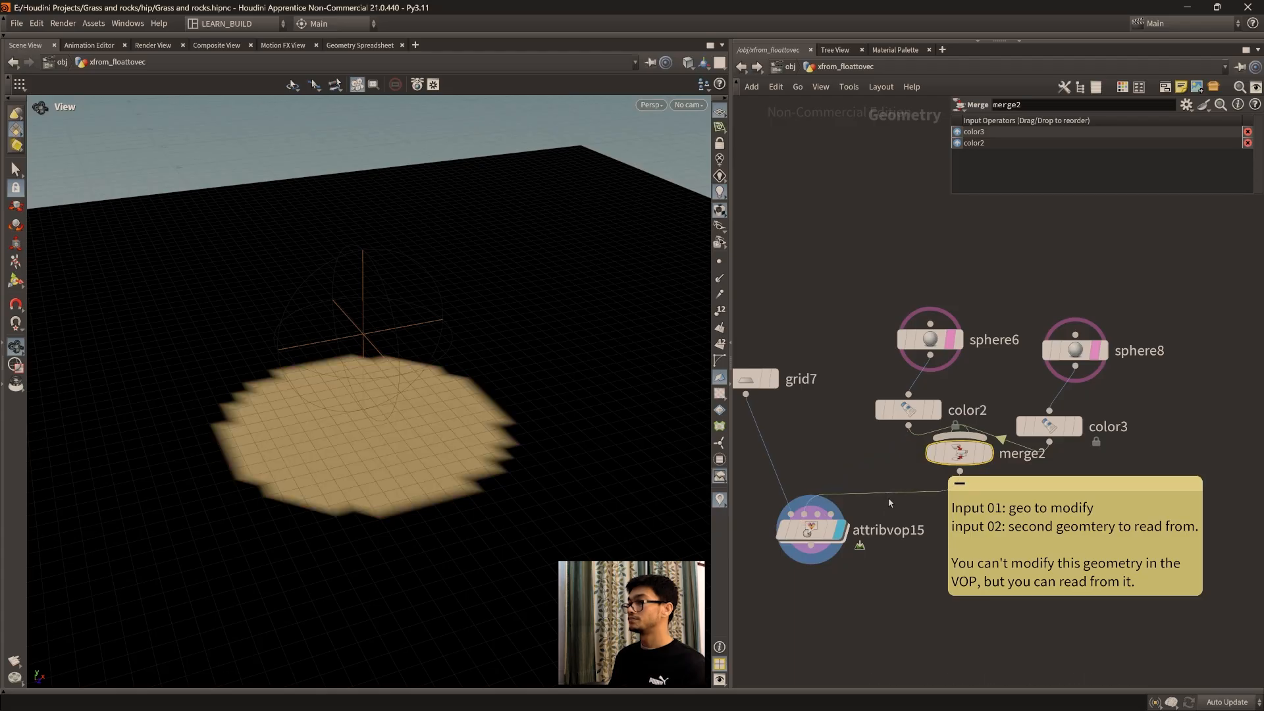
Step: Tidy the network by placing the merge node above attribvop15 and aligning color2 and sphere6 over it
drag(959, 453, 879, 477)
drag(910, 413, 904, 412)
drag(932, 341, 917, 340)
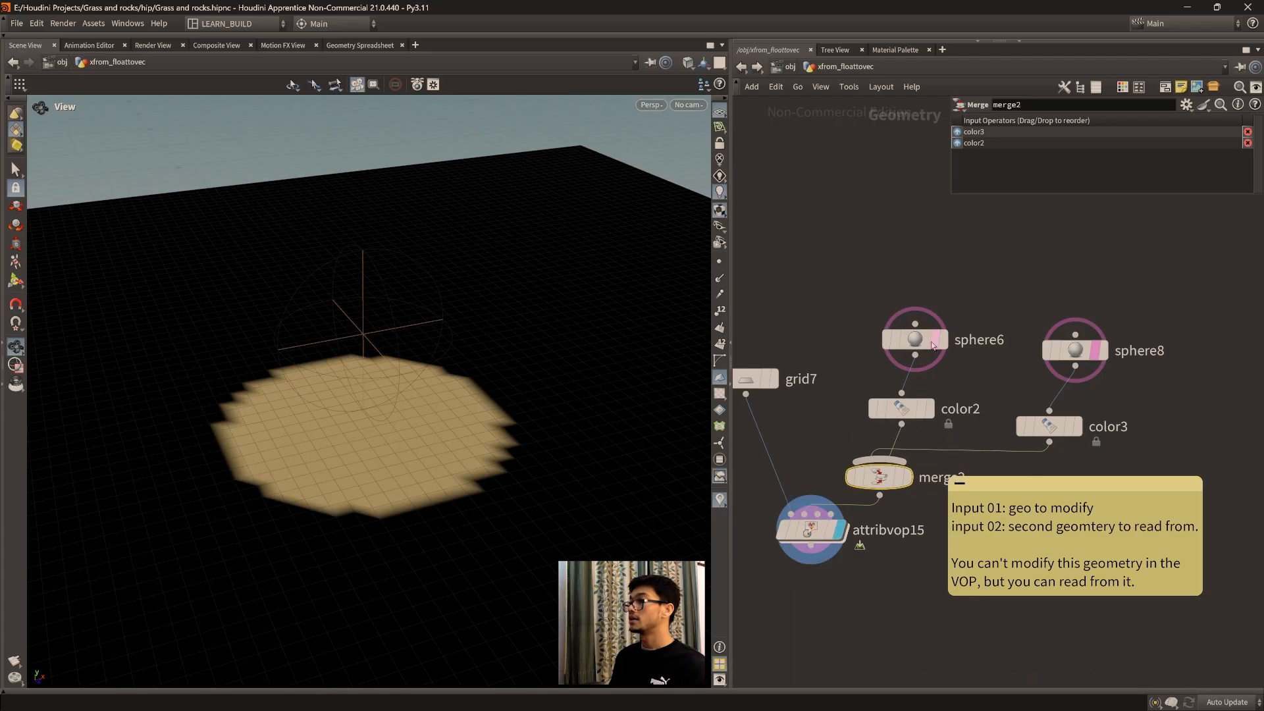
Step: Try center Y values of 1 and -1 on sphere8 and inspect the grid's coloring for each
click(1075, 350)
middle_click(1123, 170)
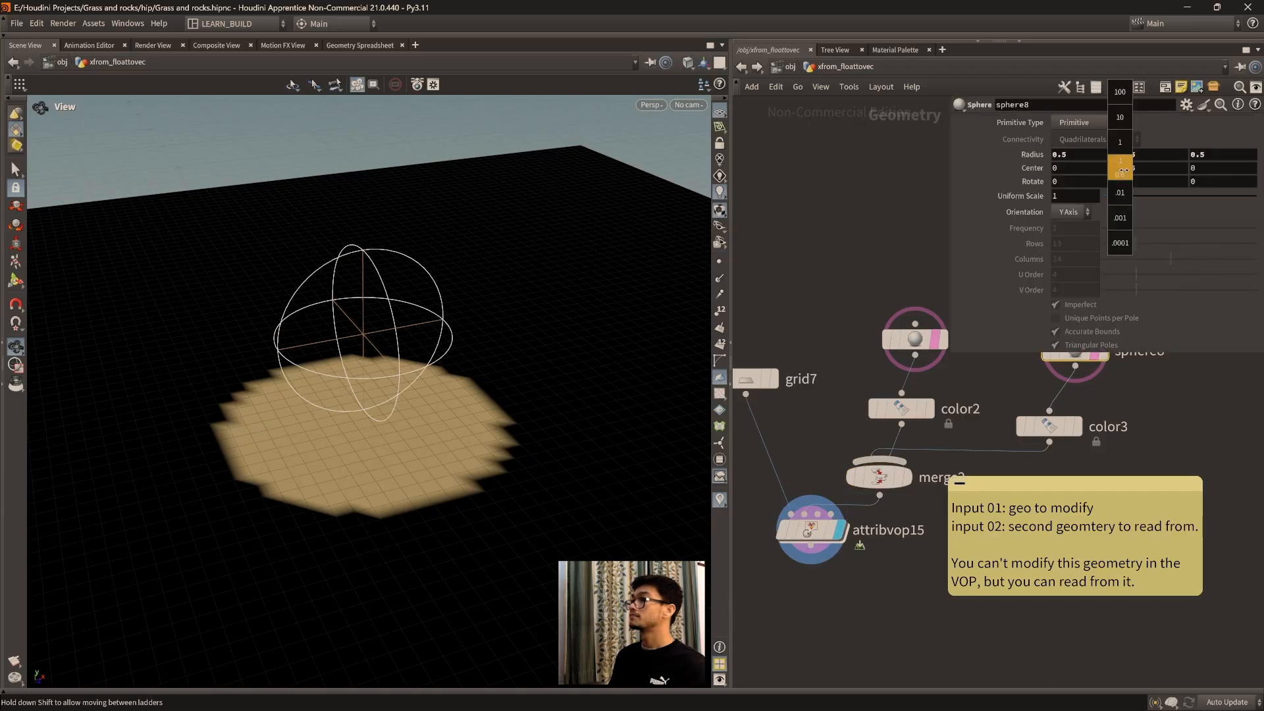
mouse_move(1123, 169)
middle_down()
mouse_move(1164, 169)
mouse_move(1123, 169)
middle_up()
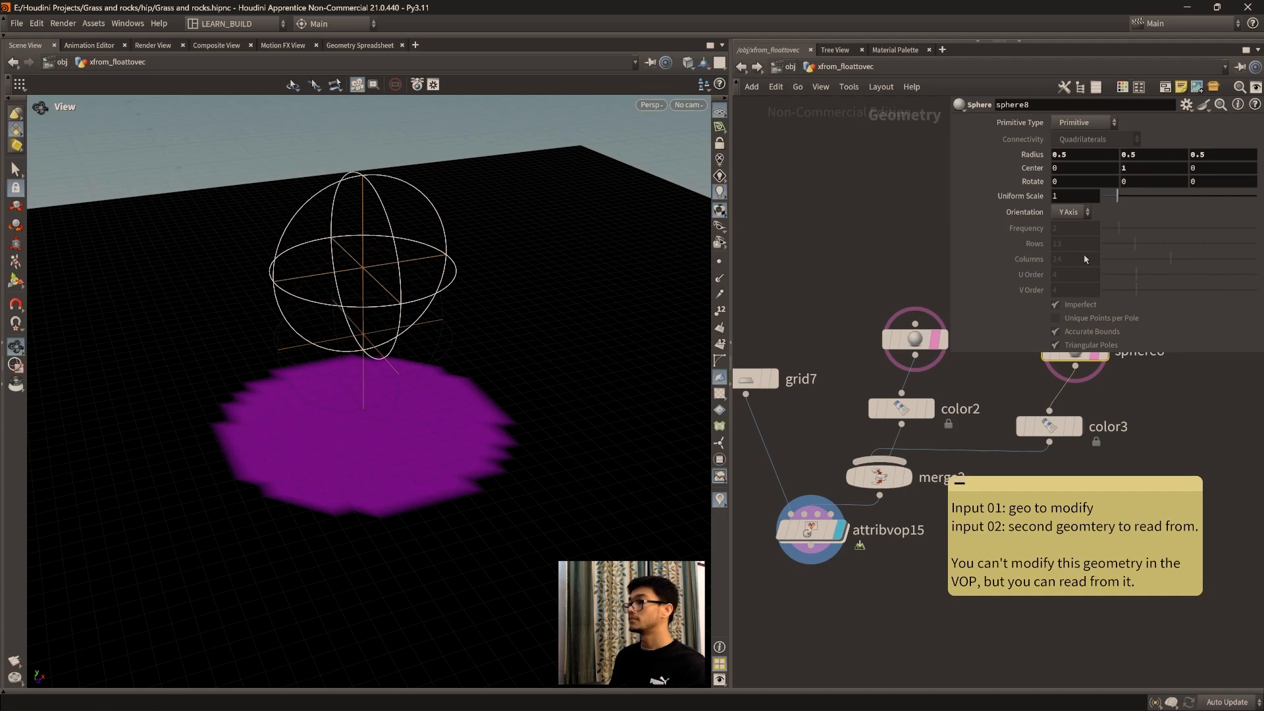
click(1184, 431)
middle_drag(1171, 427, 1148, 409)
middle_drag(1123, 168, 1017, 170)
key(f)
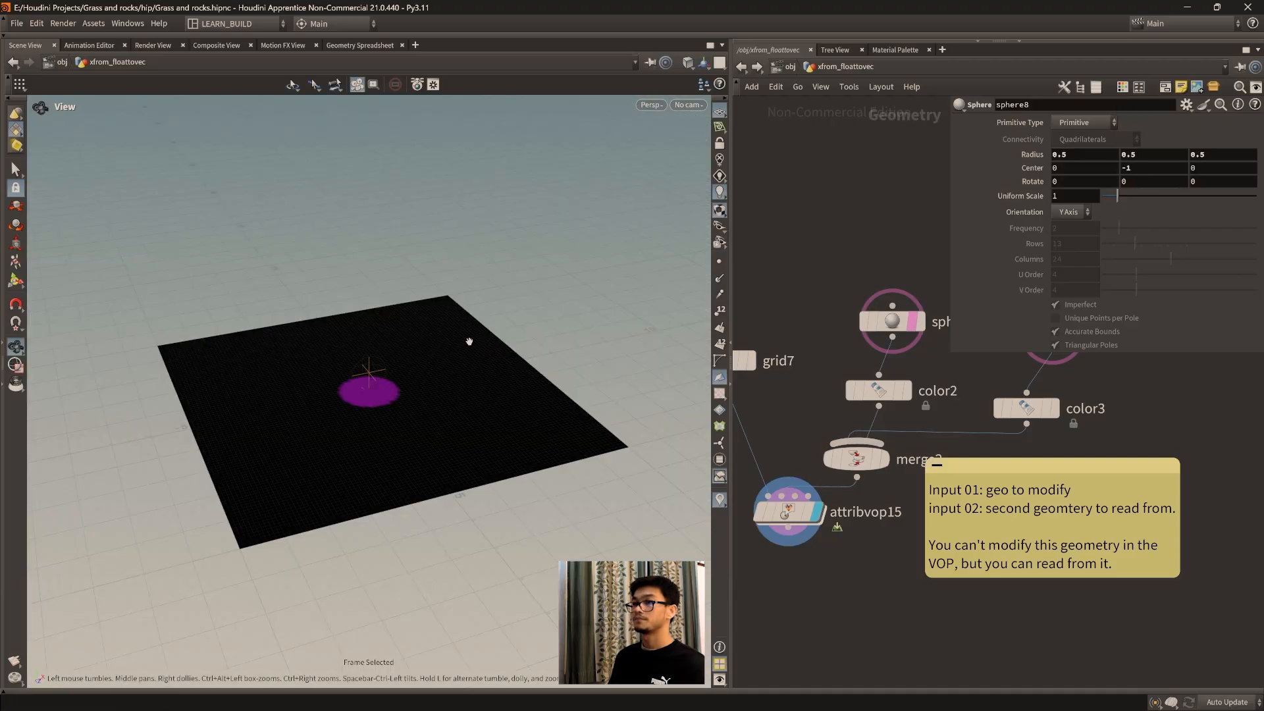
drag(443, 315, 450, 381)
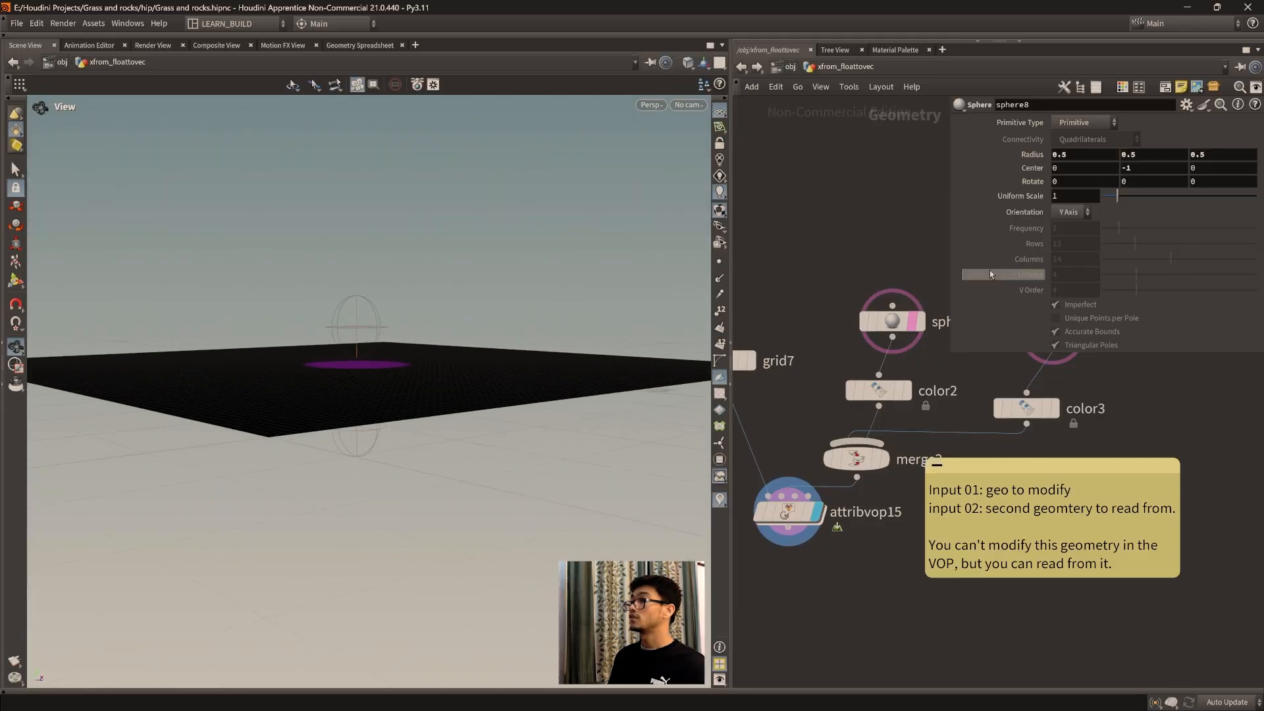
Step: Set sphere8's center Y to 0.8 and center X to -1.1, and inspect the blend between both colored areas
middle_drag(1137, 173, 1252, 170)
drag(324, 310, 404, 366)
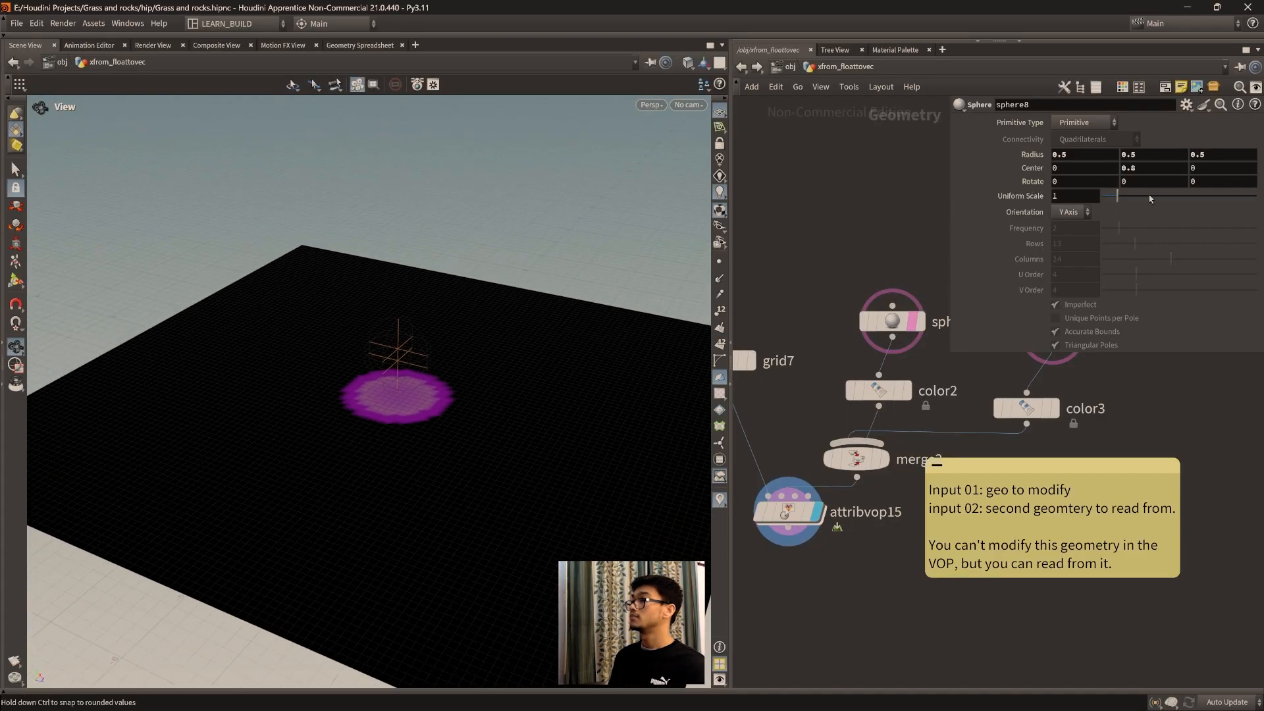
middle_drag(1089, 168, 1021, 169)
drag(468, 339, 444, 354)
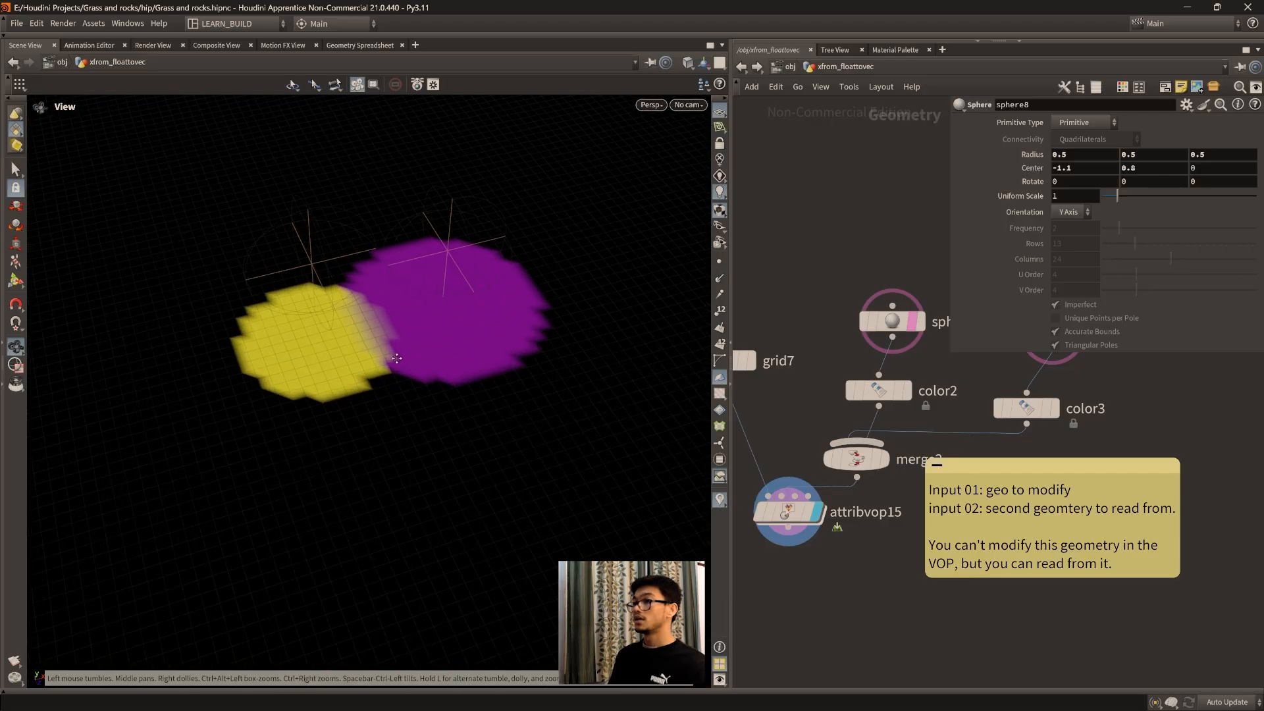
Step: Open attribvop15 and examine the settings of its pcopen1 and pcfilter1 nodes alongside the colored grid
mouse_move(792, 520)
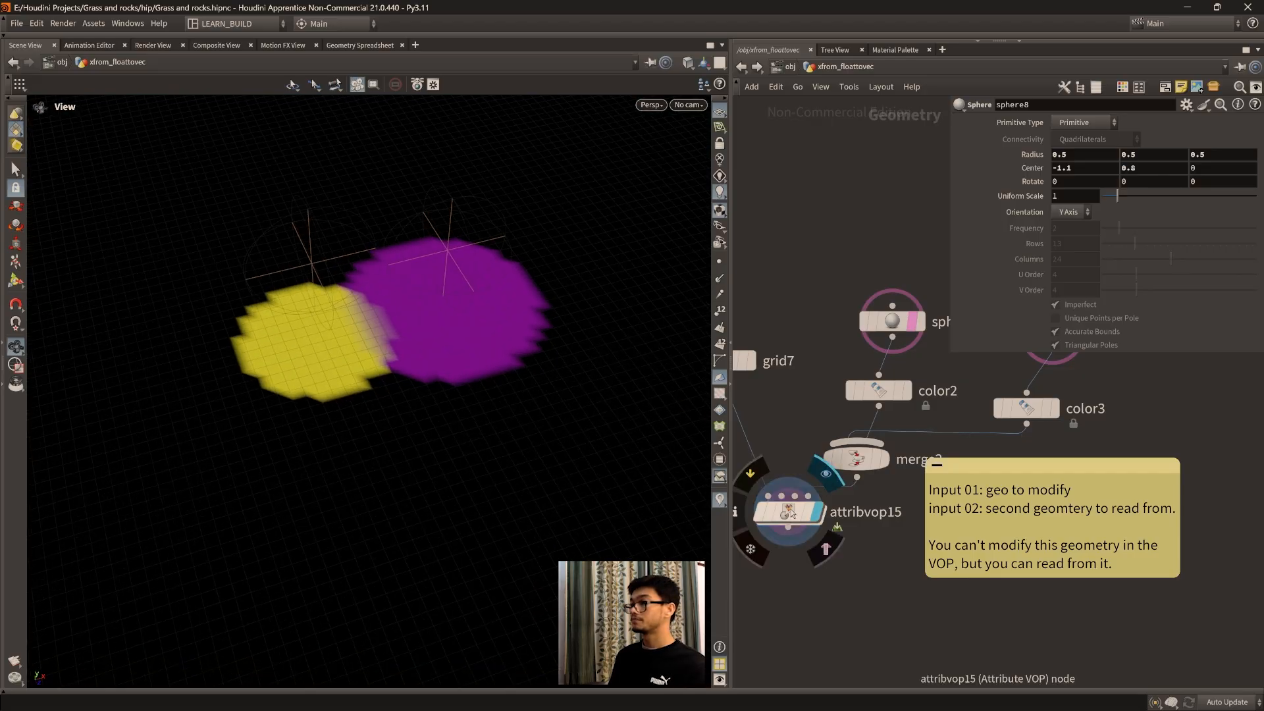
double_click(790, 510)
scroll(405, 280, up, 5)
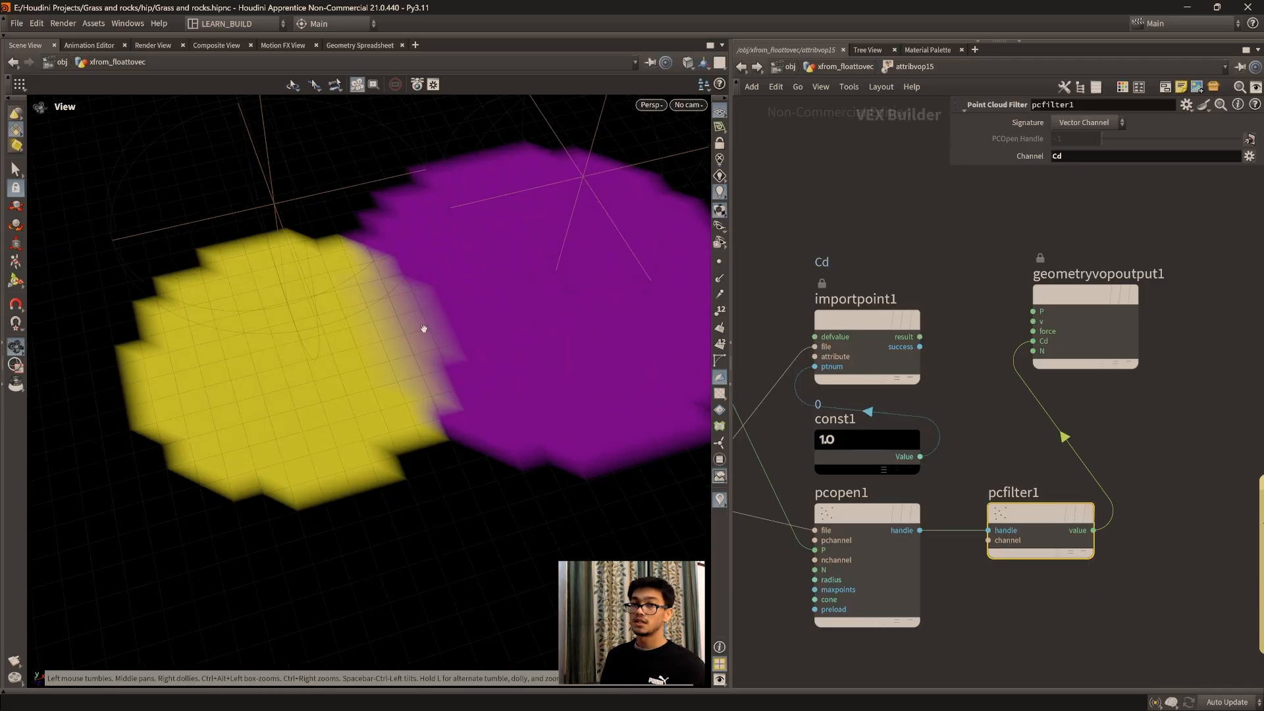
middle_drag(1106, 622, 1126, 564)
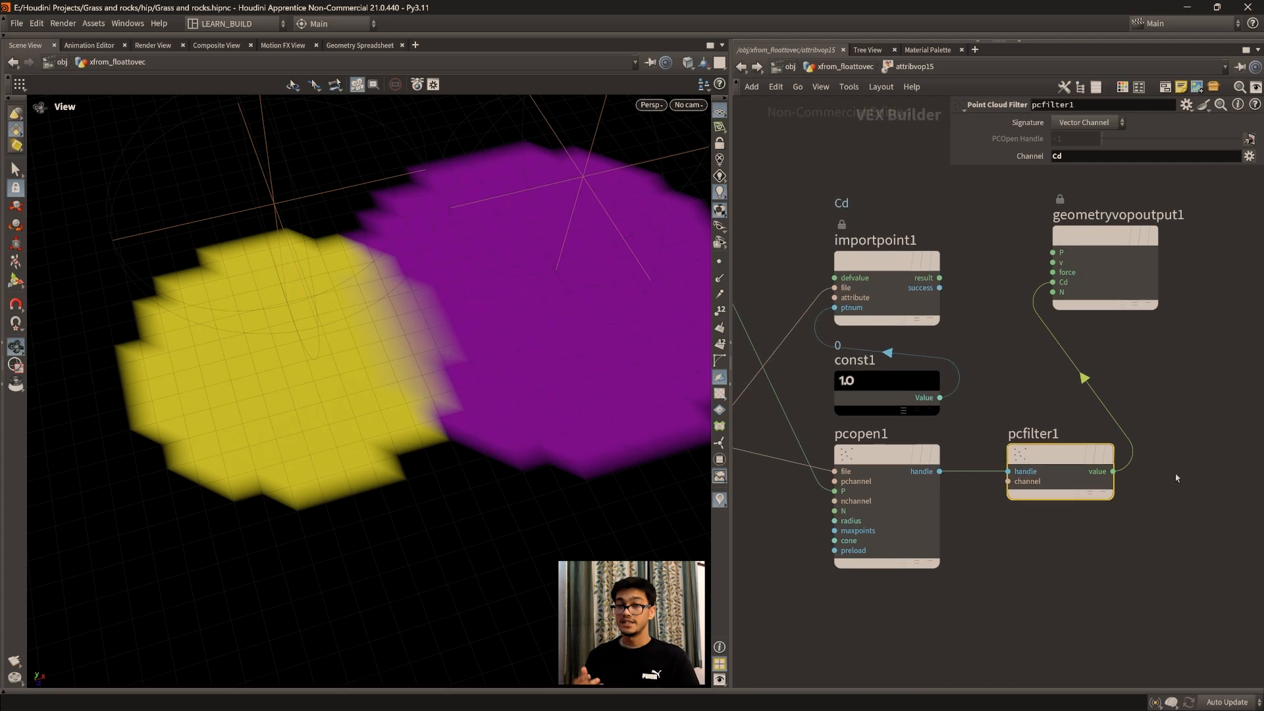
drag(480, 470, 417, 434)
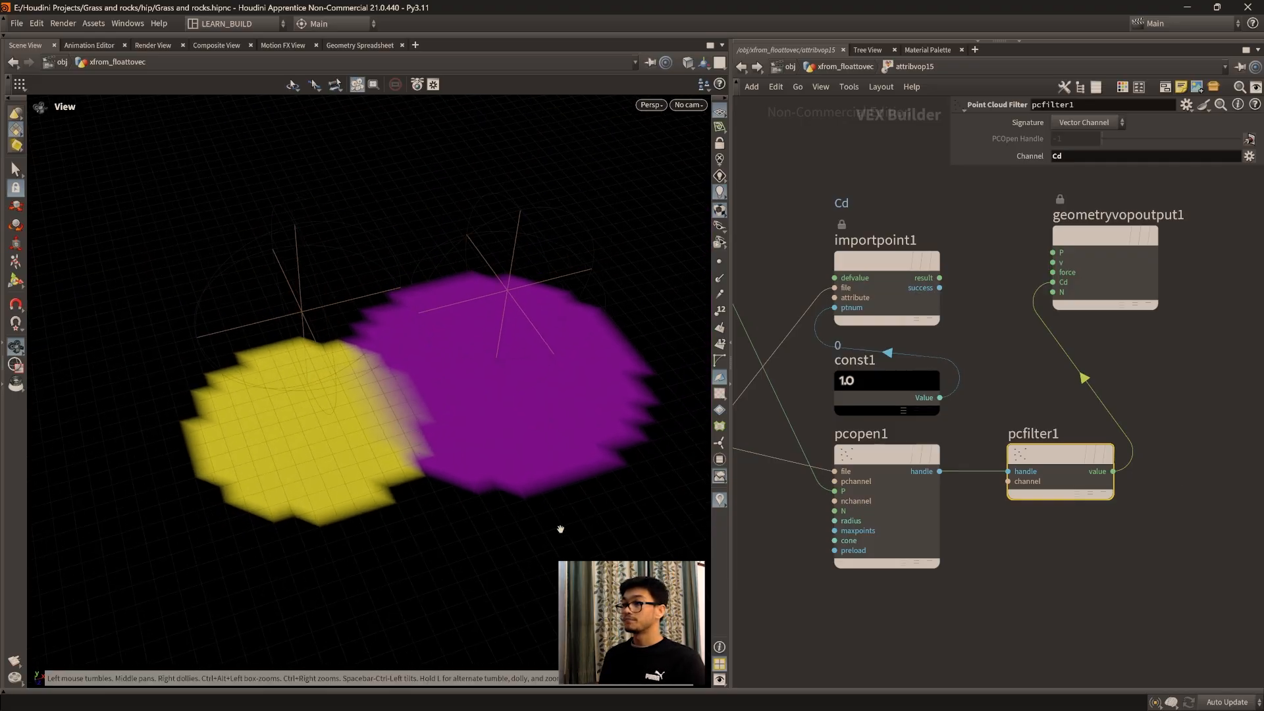
drag(340, 468, 352, 431)
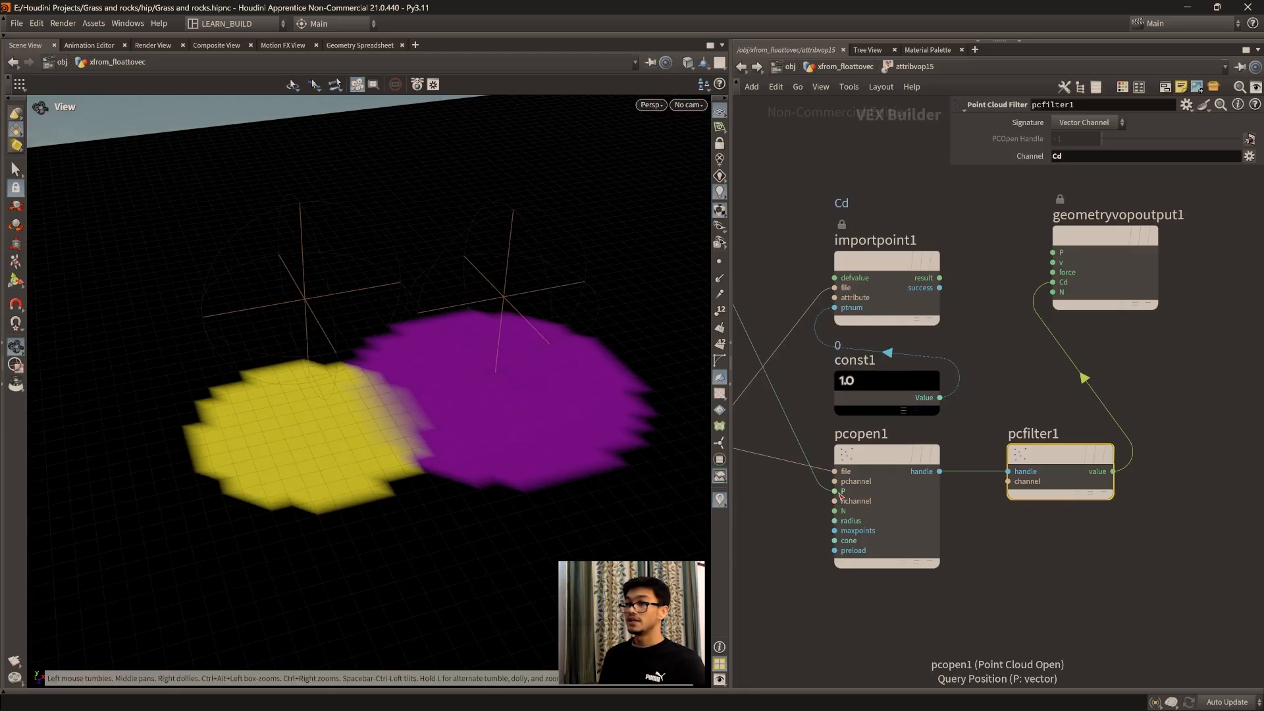
drag(337, 417, 339, 427)
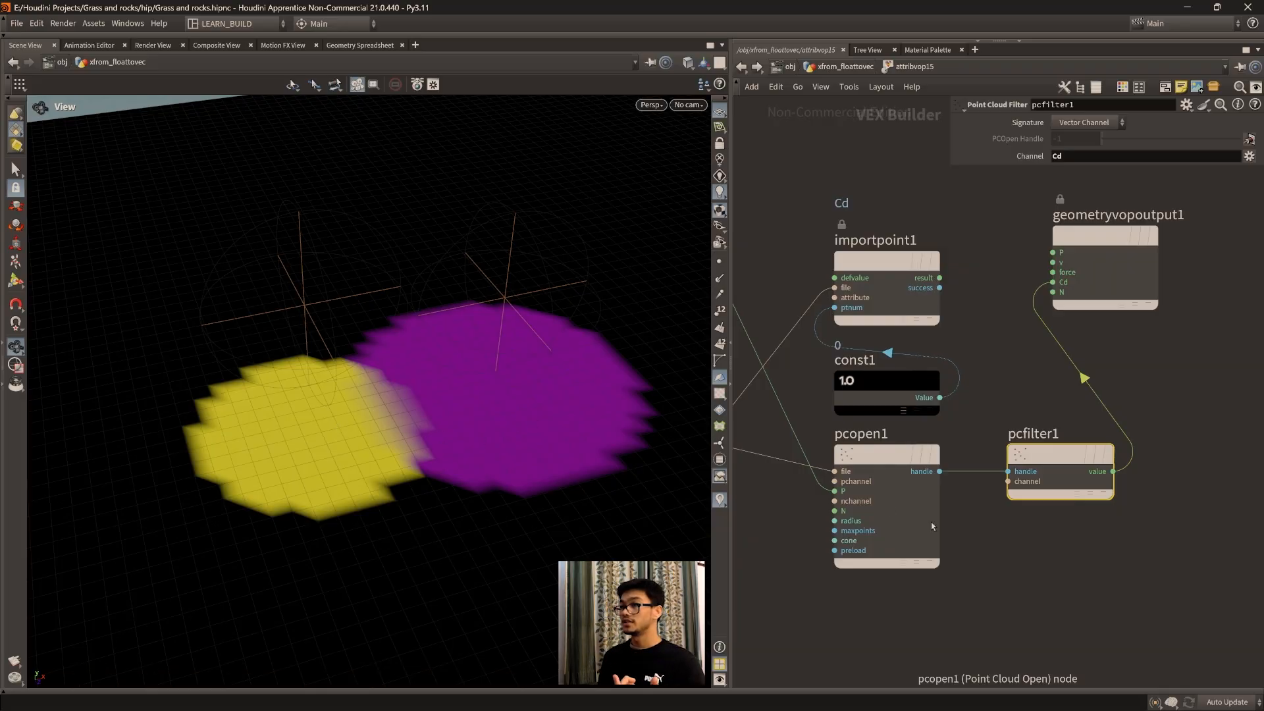
click(898, 491)
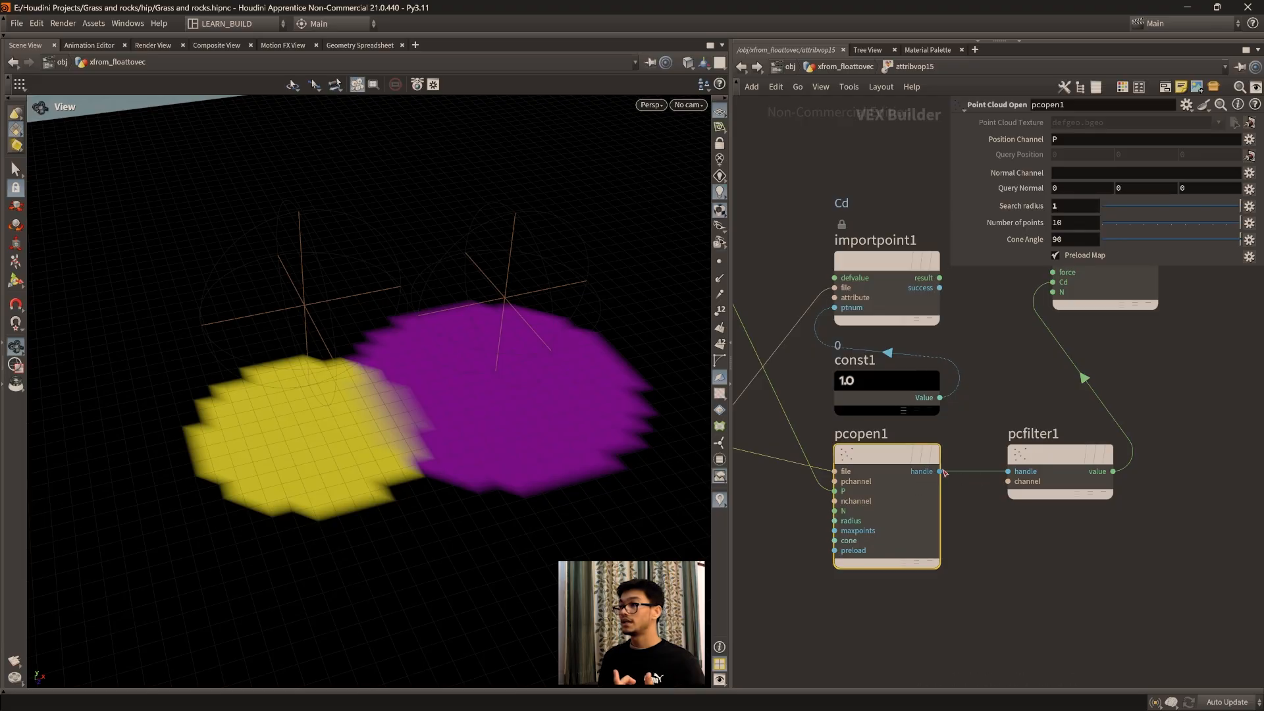
click(1087, 470)
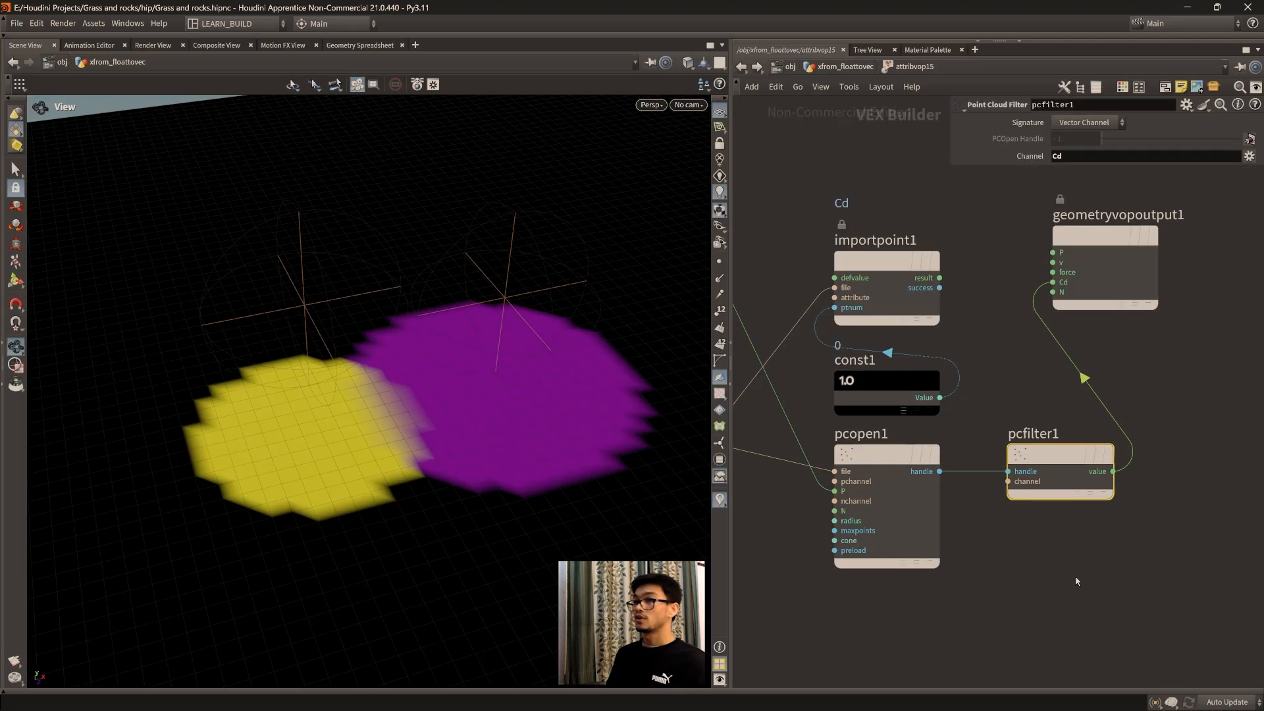
Step: Examine the blend zone between the yellow and purple areas of the grid from several angles
drag(431, 510, 328, 459)
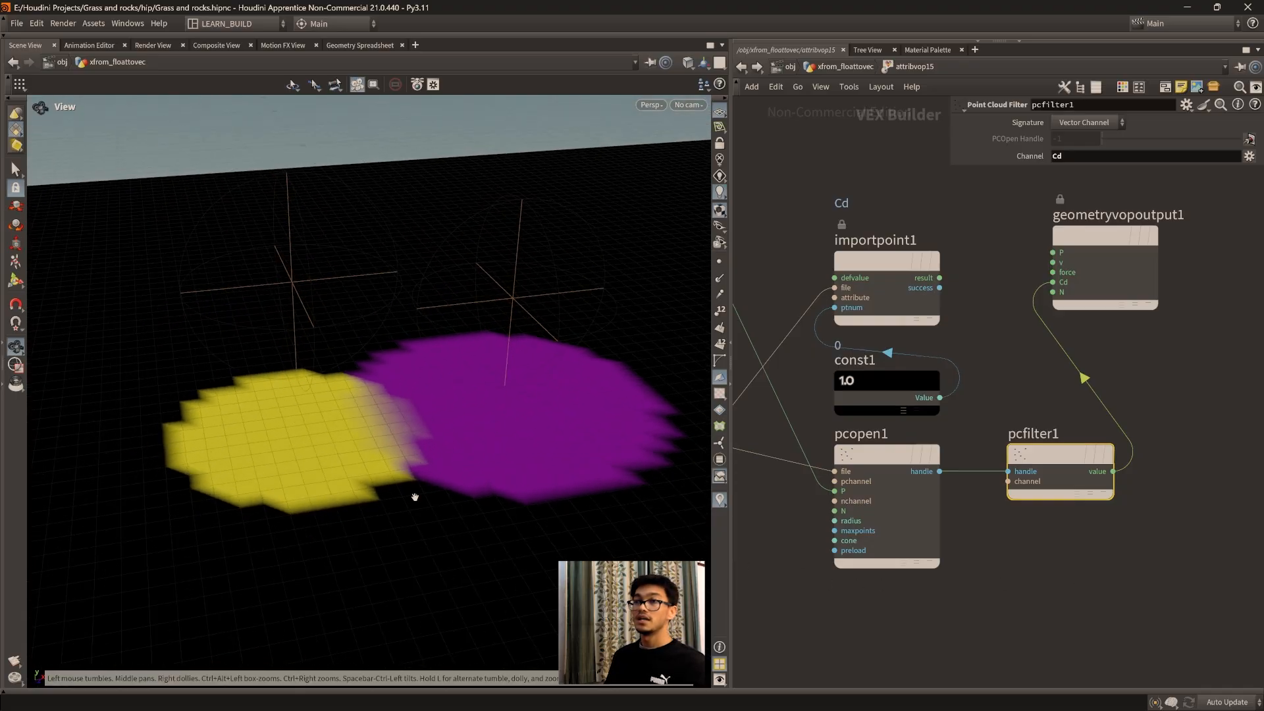
drag(428, 487, 375, 492)
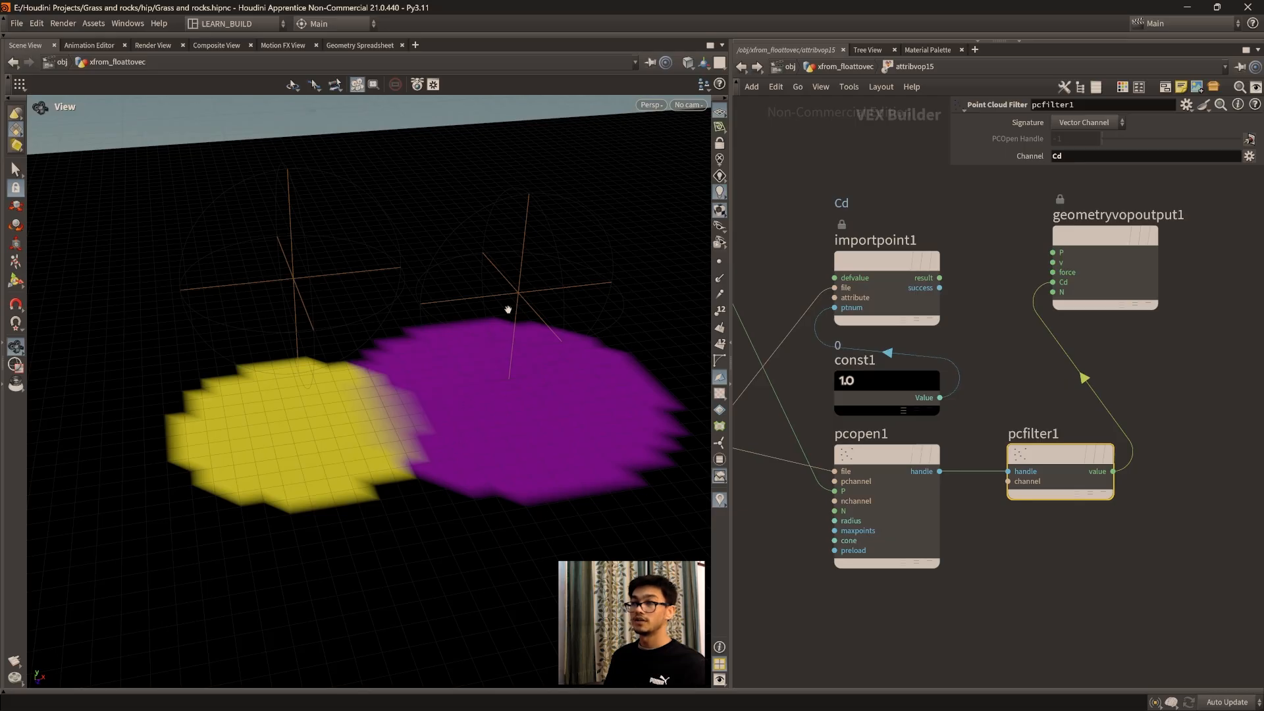
drag(414, 427, 463, 388)
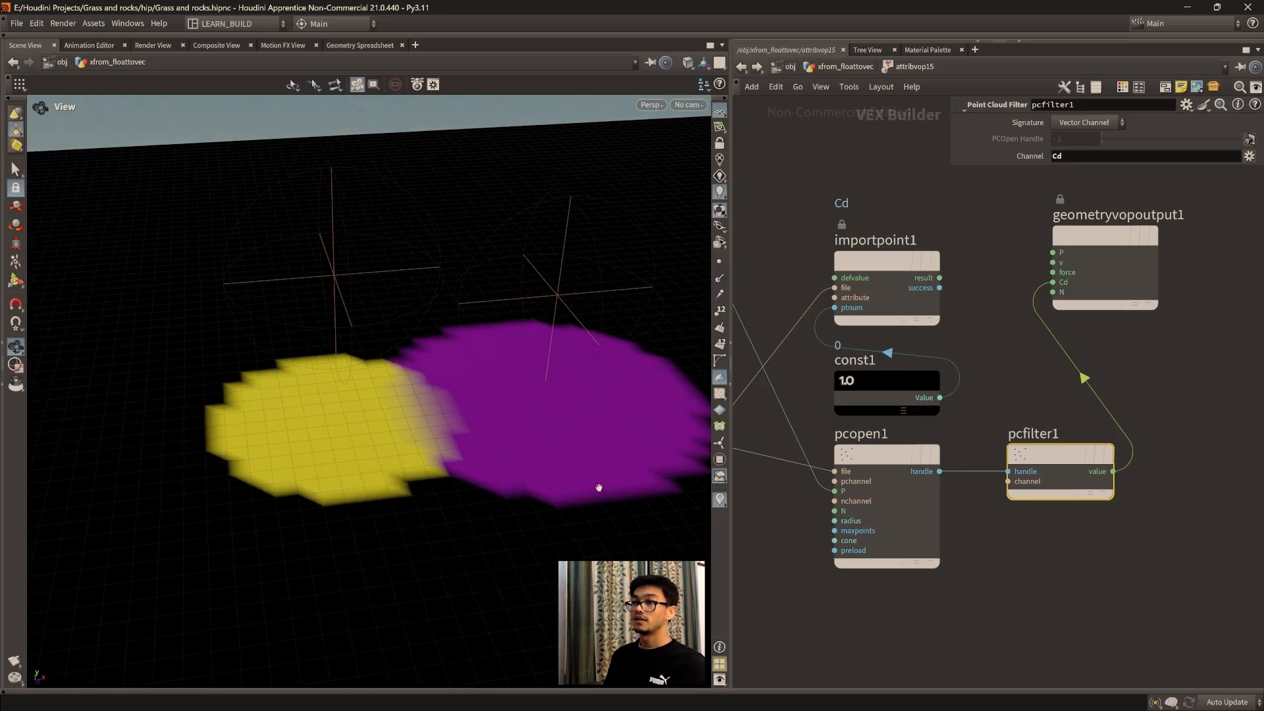
drag(525, 435, 525, 338)
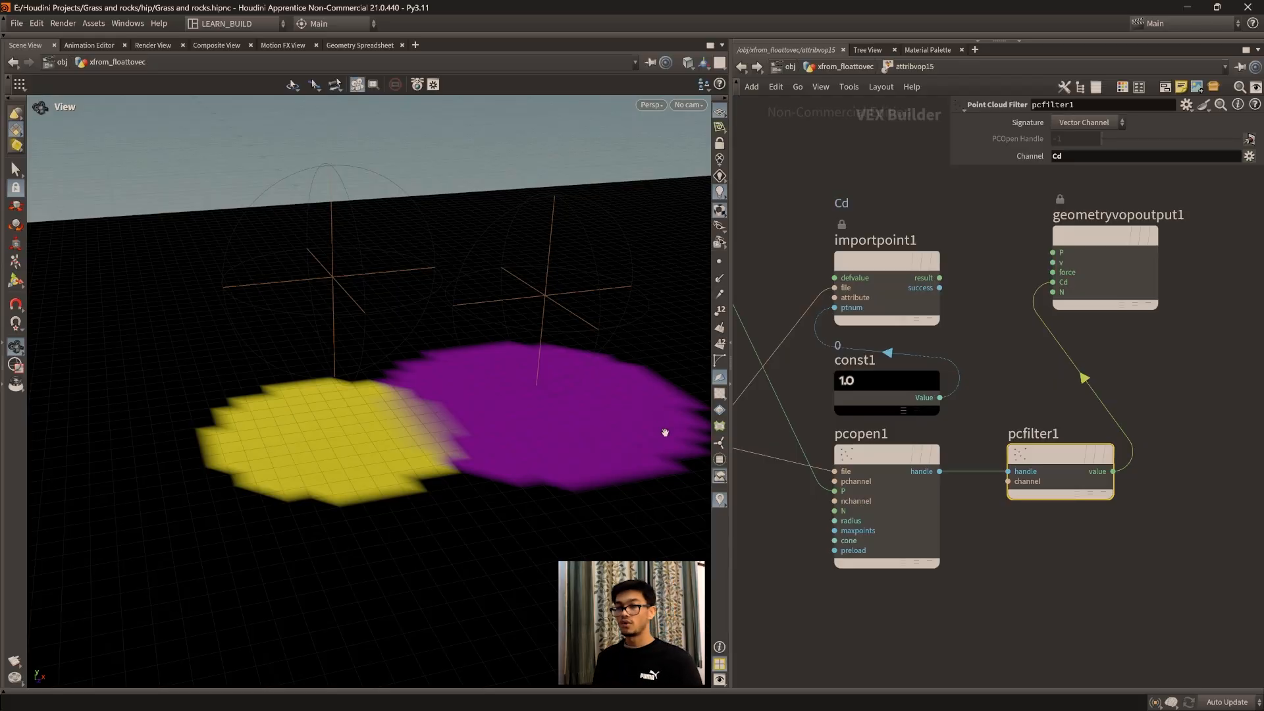
drag(652, 424, 616, 430)
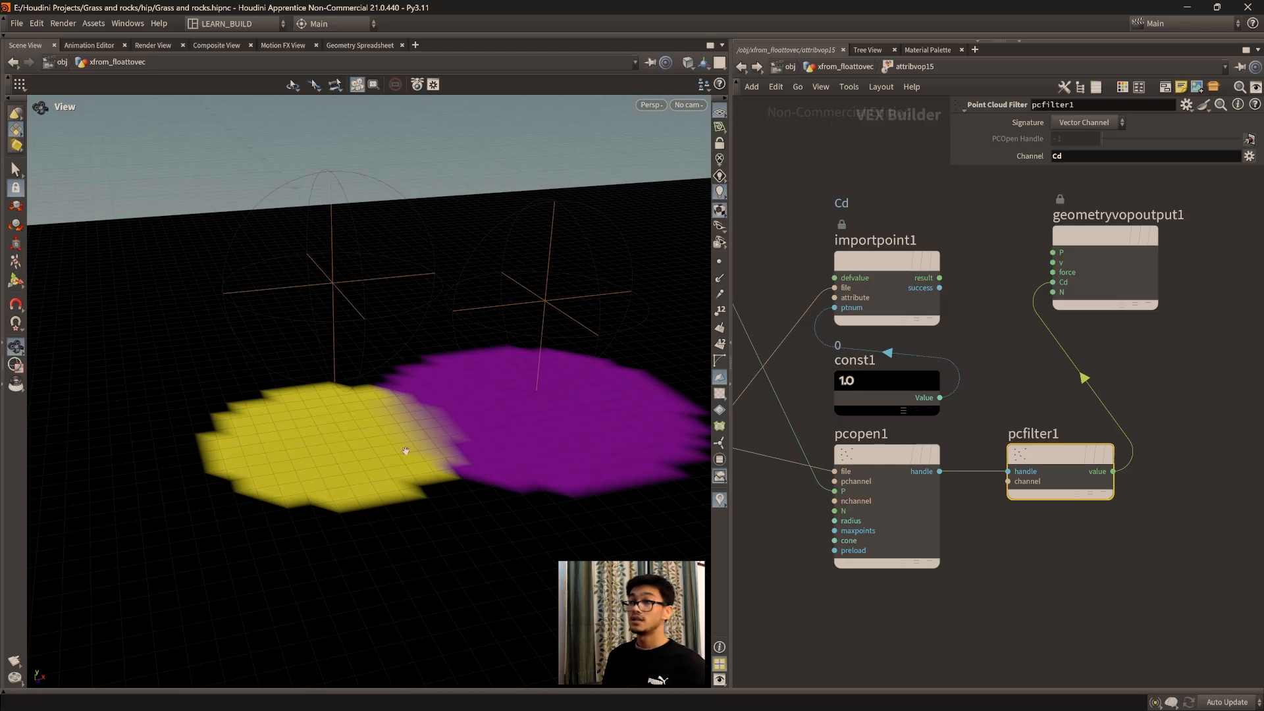
drag(406, 451, 432, 396)
drag(456, 501, 430, 453)
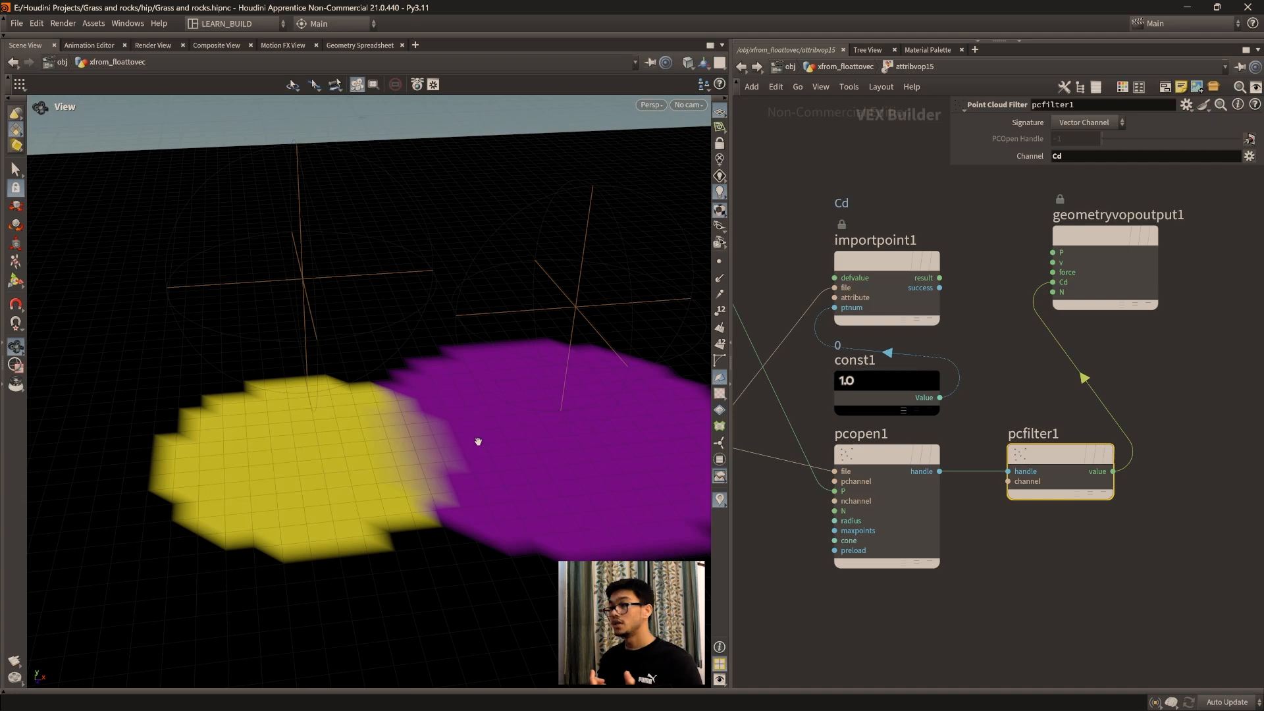
Step: Review the VOP wiring from the global inputs through pcopen1 and pcfilter1 to the output's Cd
click(1099, 584)
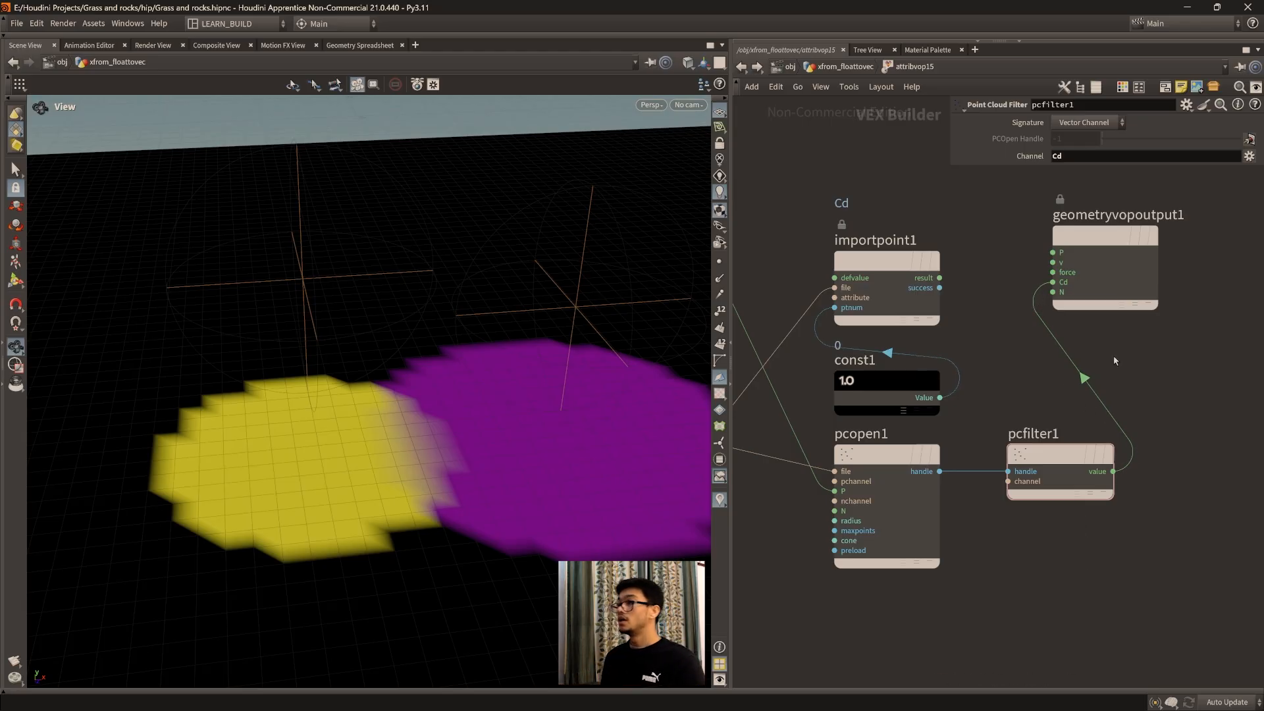
middle_drag(1102, 375, 1108, 397)
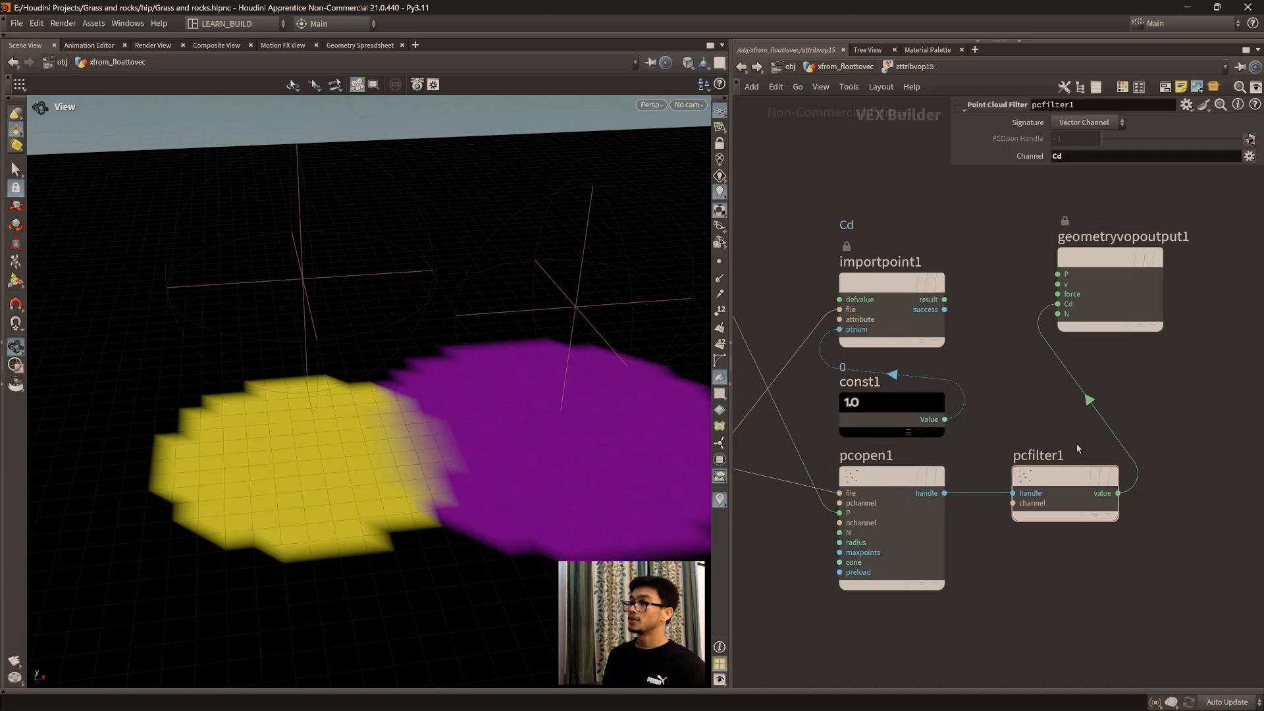
mouse_move(1129, 287)
mouse_down()
mouse_move(1121, 294)
mouse_move(1138, 312)
mouse_move(1134, 299)
mouse_up()
middle_drag(992, 501, 1020, 479)
scroll(1020, 478, down, 1)
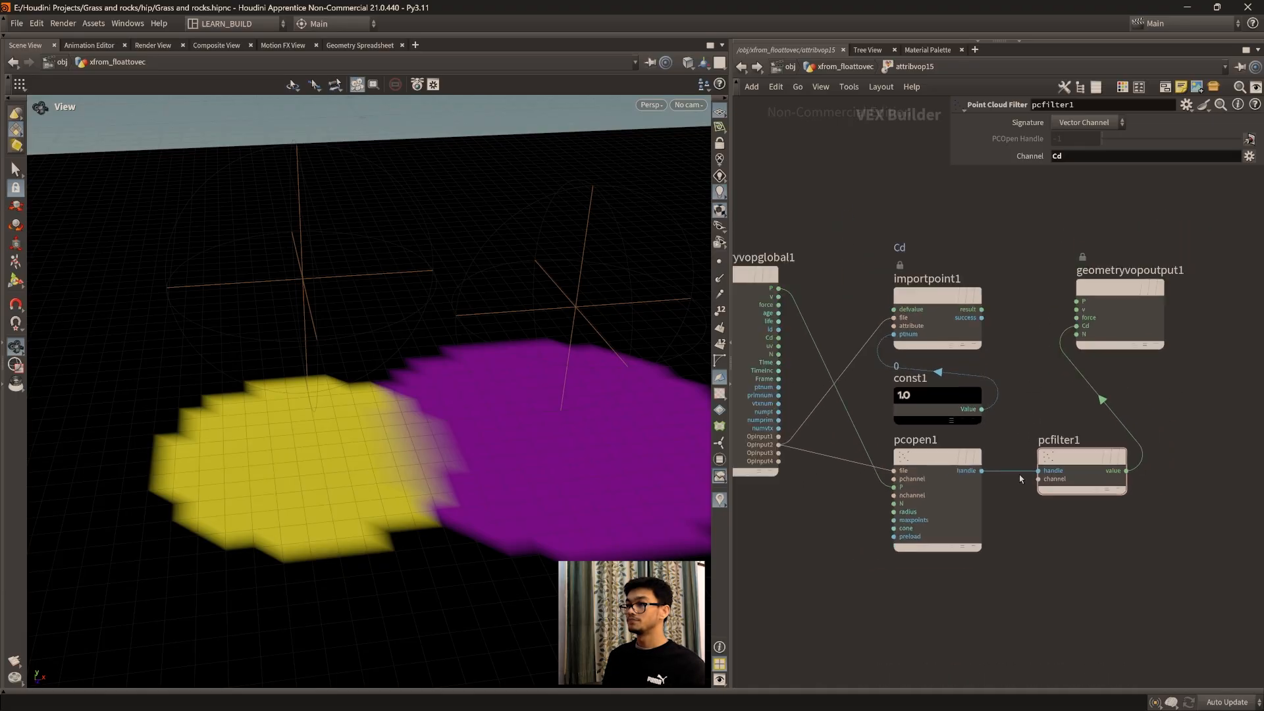
scroll(1019, 478, down, 2)
middle_drag(1024, 534, 1018, 553)
scroll(1018, 555, up, 1)
scroll(399, 449, down, 4)
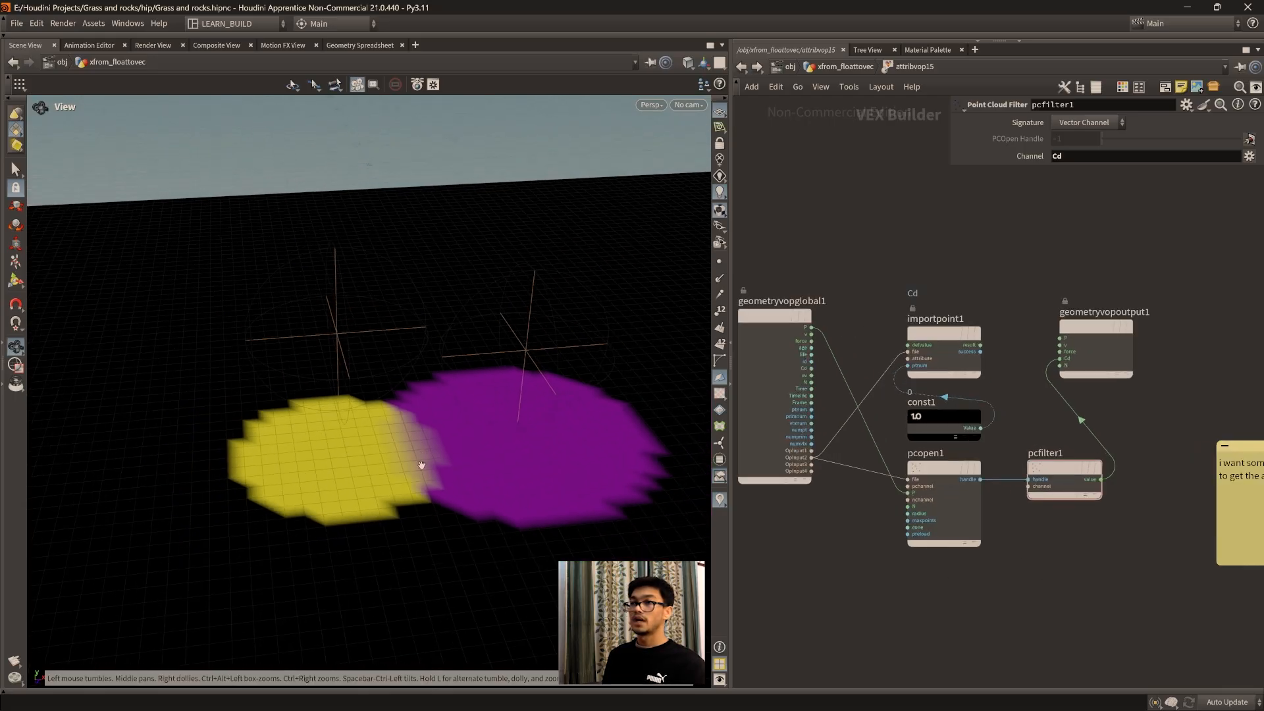
scroll(420, 465, down, 3)
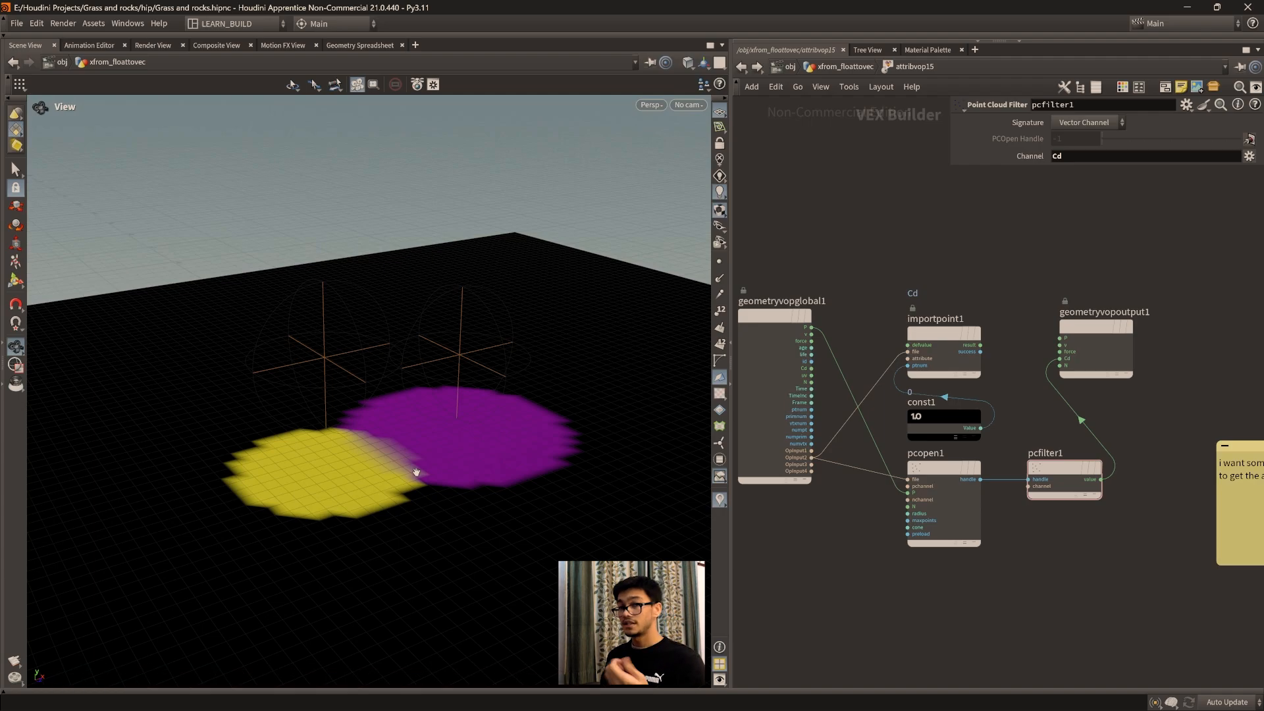
Step: Leave attribvop15, open attribvop14 and read its note about Point Cloud Filter averaging nearby points
key(u)
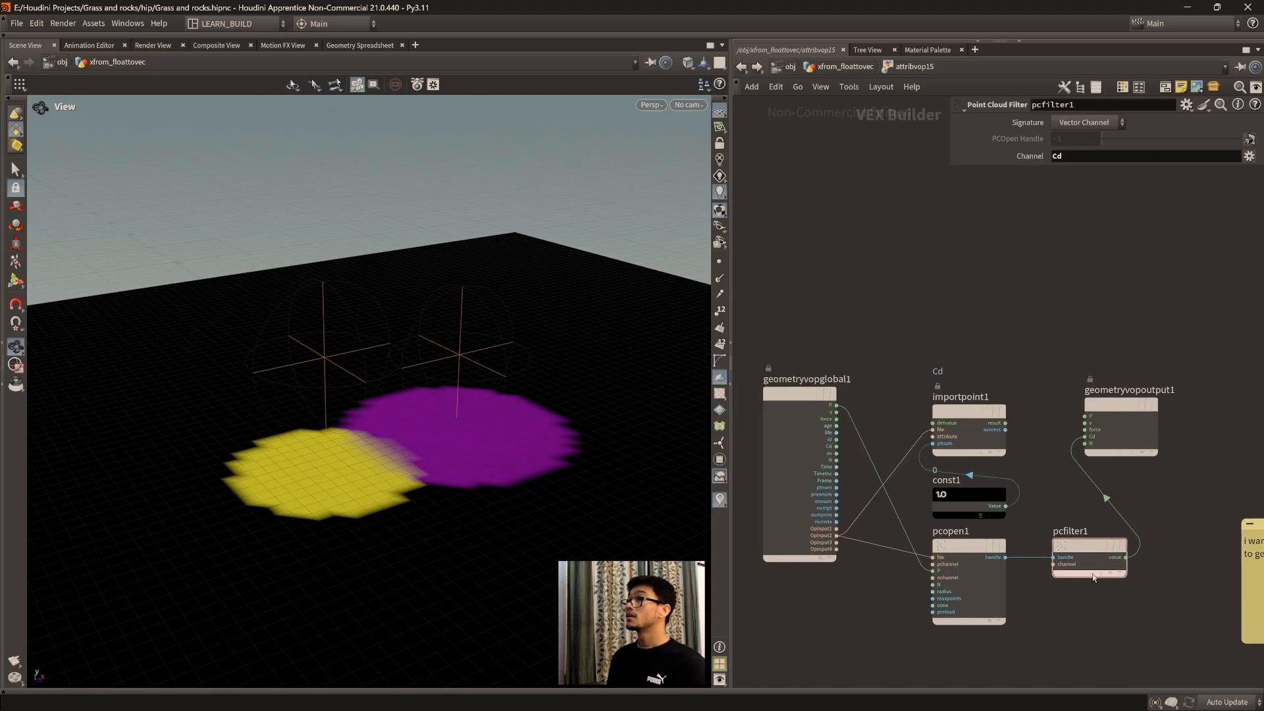
middle_drag(1004, 493, 1181, 471)
scroll(810, 423, down, 4)
middle_drag(826, 440, 1160, 496)
scroll(1059, 507, up, 4)
middle_drag(1059, 507, 1114, 457)
scroll(1114, 458, down, 4)
scroll(905, 550, up, 4)
middle_drag(904, 550, 855, 521)
double_click(925, 504)
scroll(855, 521, up, 3)
middle_drag(1025, 376, 952, 484)
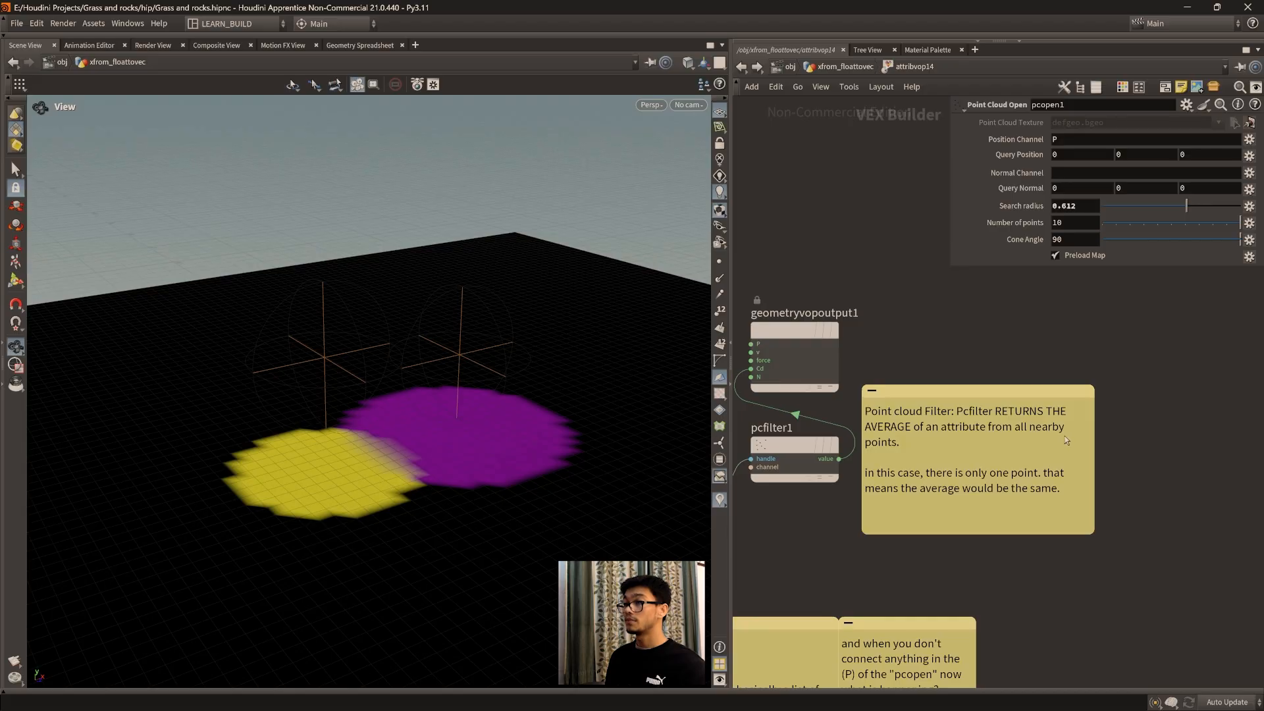
Step: Inspect the blended colors between both spheres on the grid in light of the averaging note
right_drag(362, 418, 434, 482)
drag(433, 483, 387, 410)
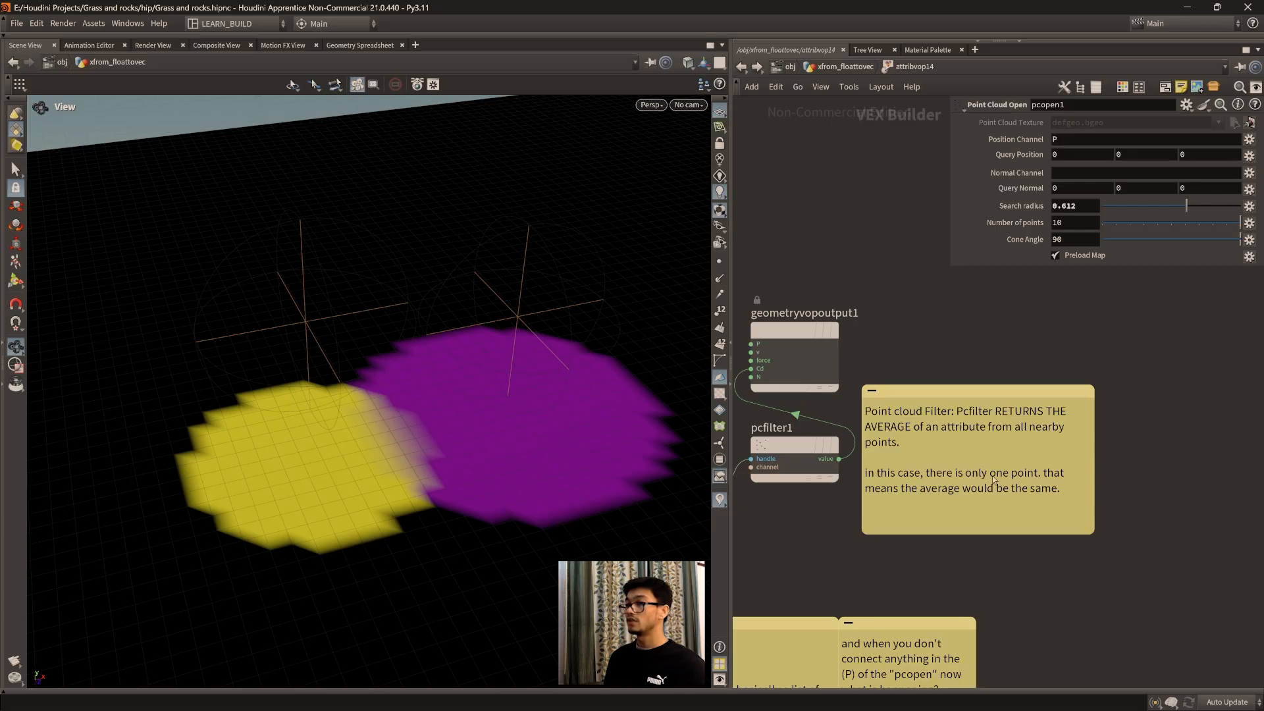
drag(228, 493, 265, 466)
middle_drag(482, 408, 431, 468)
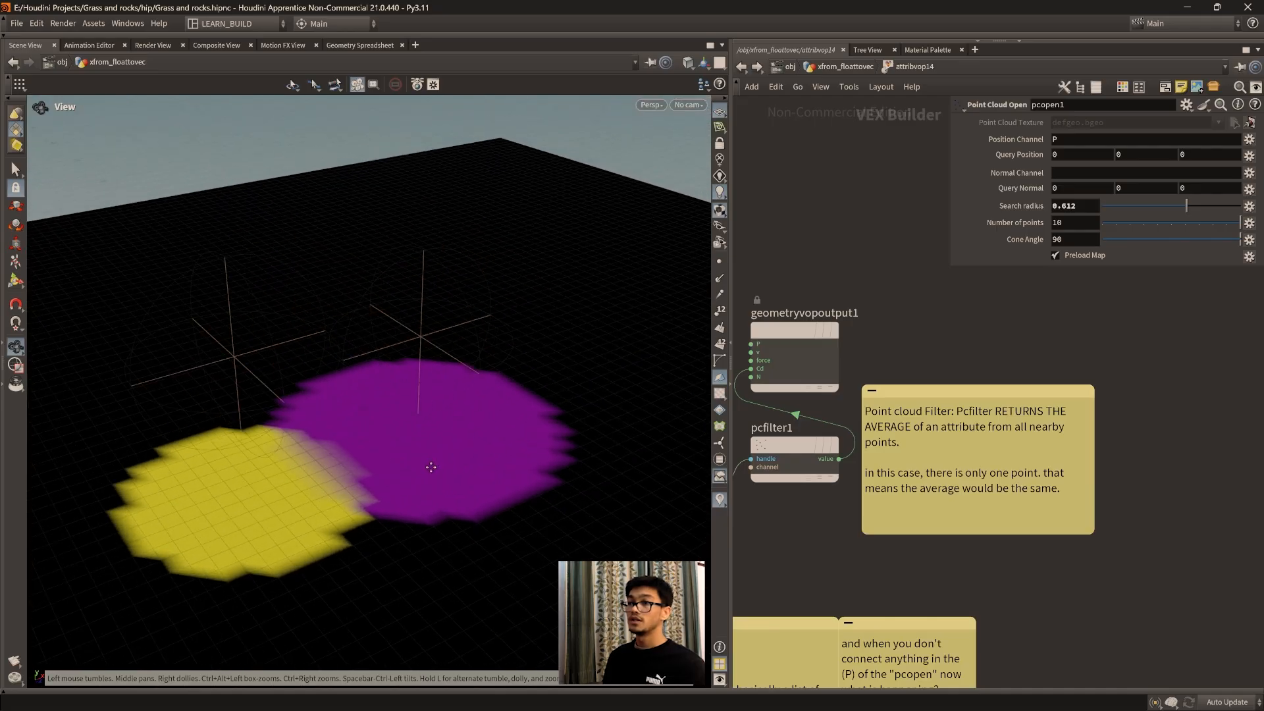
drag(430, 468, 361, 392)
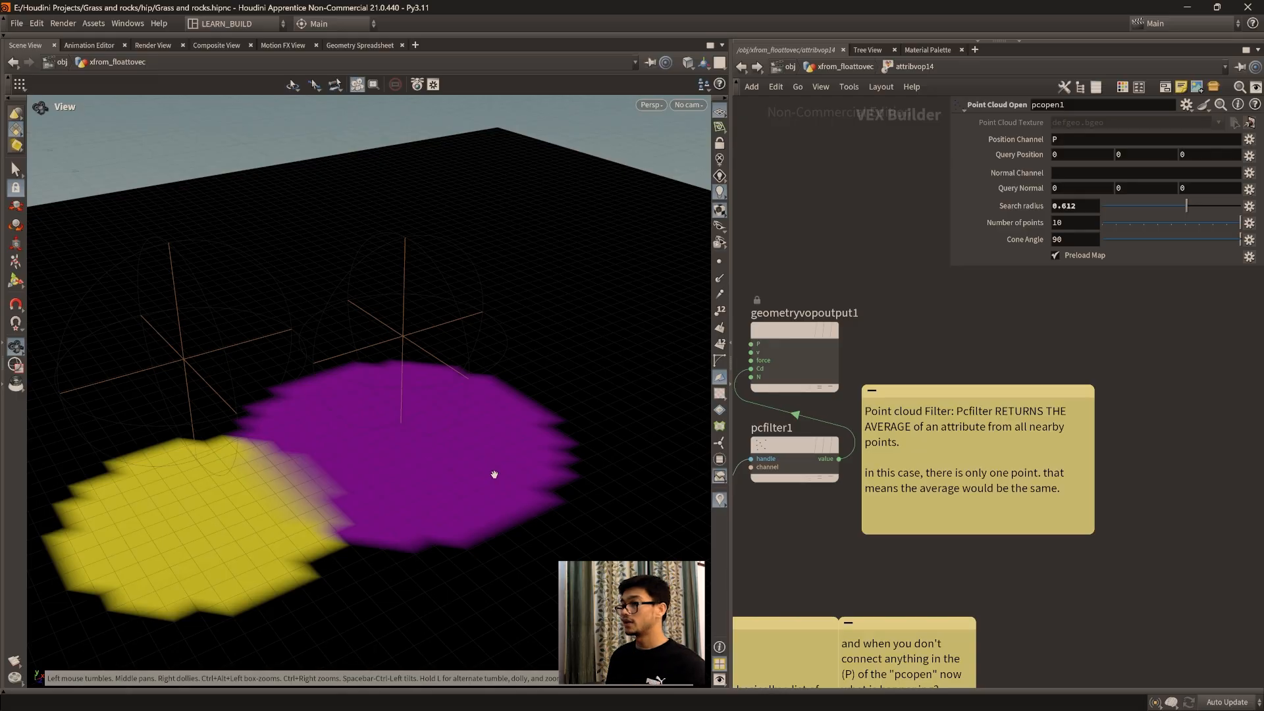
Step: Read the notes in attribvop14 about pcopen's point handle and its unconnected P input
middle_drag(896, 531, 956, 391)
middle_drag(1050, 503, 1119, 465)
scroll(1166, 529, up, 1)
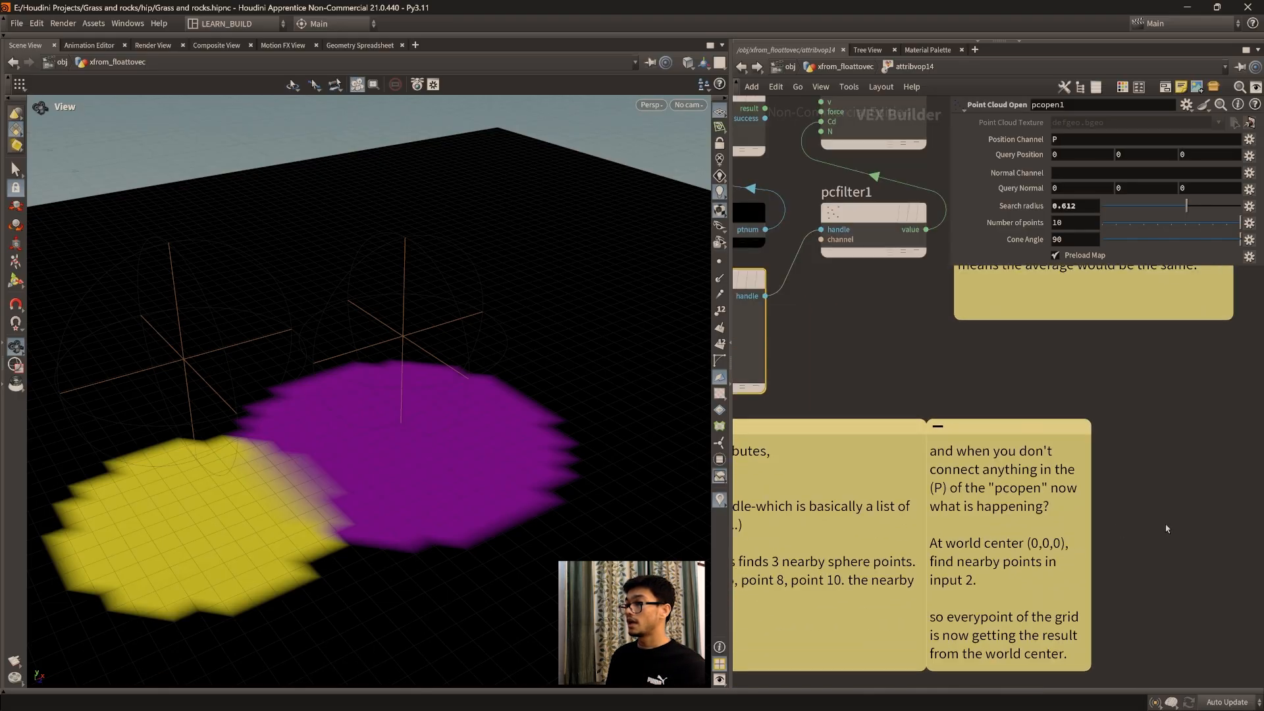
middle_drag(854, 524, 945, 499)
middle_drag(1046, 519, 979, 492)
scroll(316, 414, down, 1)
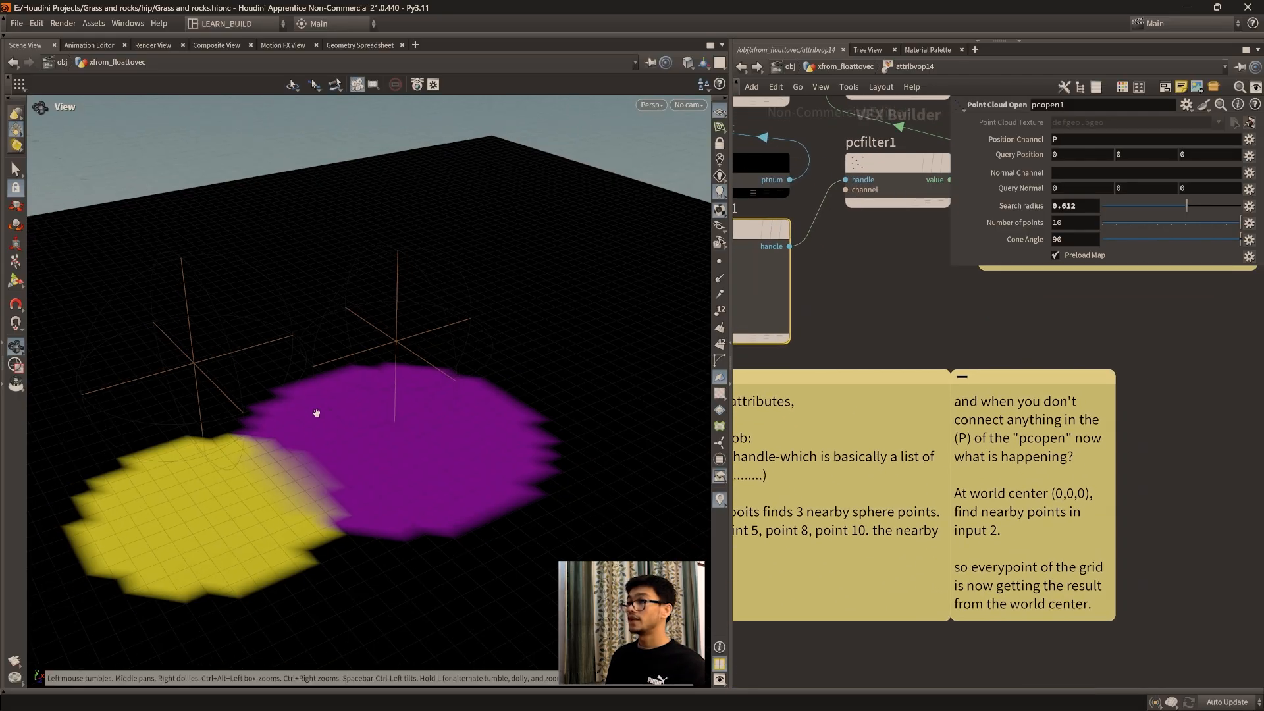
scroll(316, 413, down, 1)
middle_drag(451, 475, 370, 460)
middle_drag(996, 357, 1256, 495)
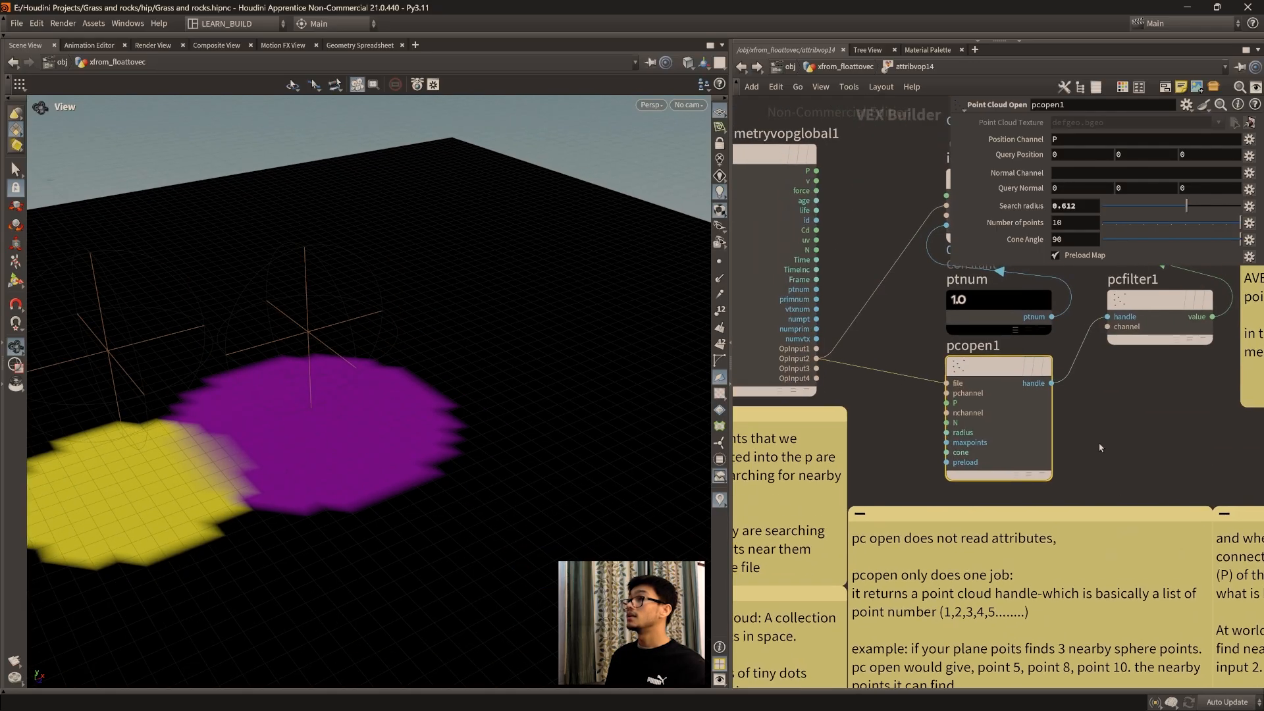
Step: Display the result of attribvop14 and frame the whole grid while inside its network
click(812, 67)
click(964, 465)
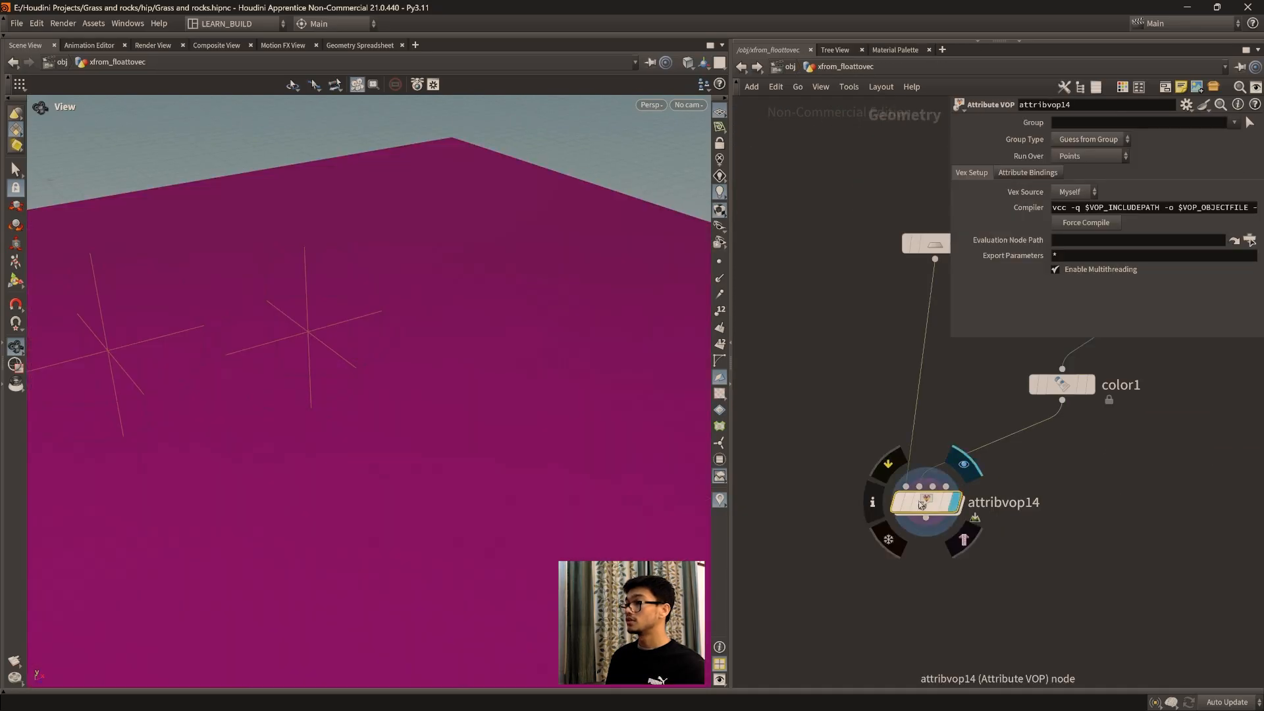
double_click(924, 505)
key(f)
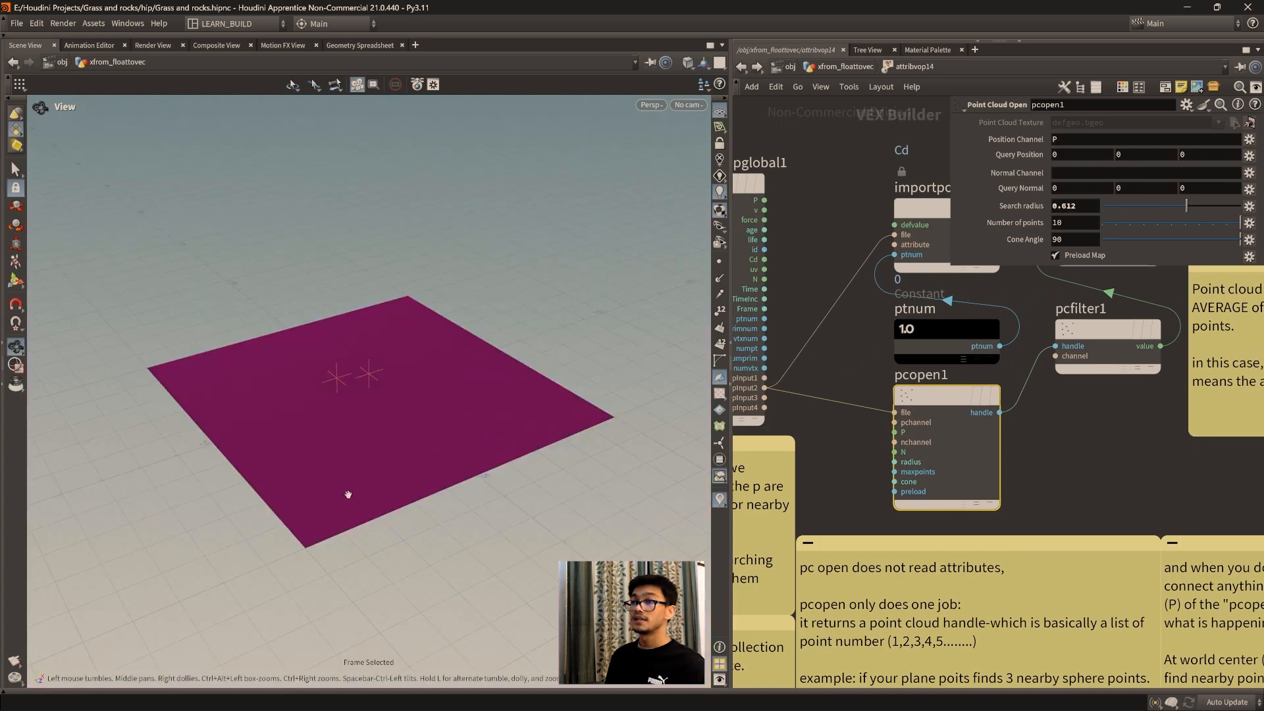
scroll(348, 493, up, 2)
drag(308, 528, 290, 495)
scroll(329, 480, up, 2)
middle_drag(1006, 494, 994, 488)
Step: Switch the displayed node to attribvop15 and back to attribvop14 to compare their grid colorings
click(838, 67)
scroll(1025, 534, down, 5)
middle_drag(1084, 551, 762, 584)
scroll(1028, 535, up, 3)
click(1212, 428)
middle_drag(976, 490, 1155, 468)
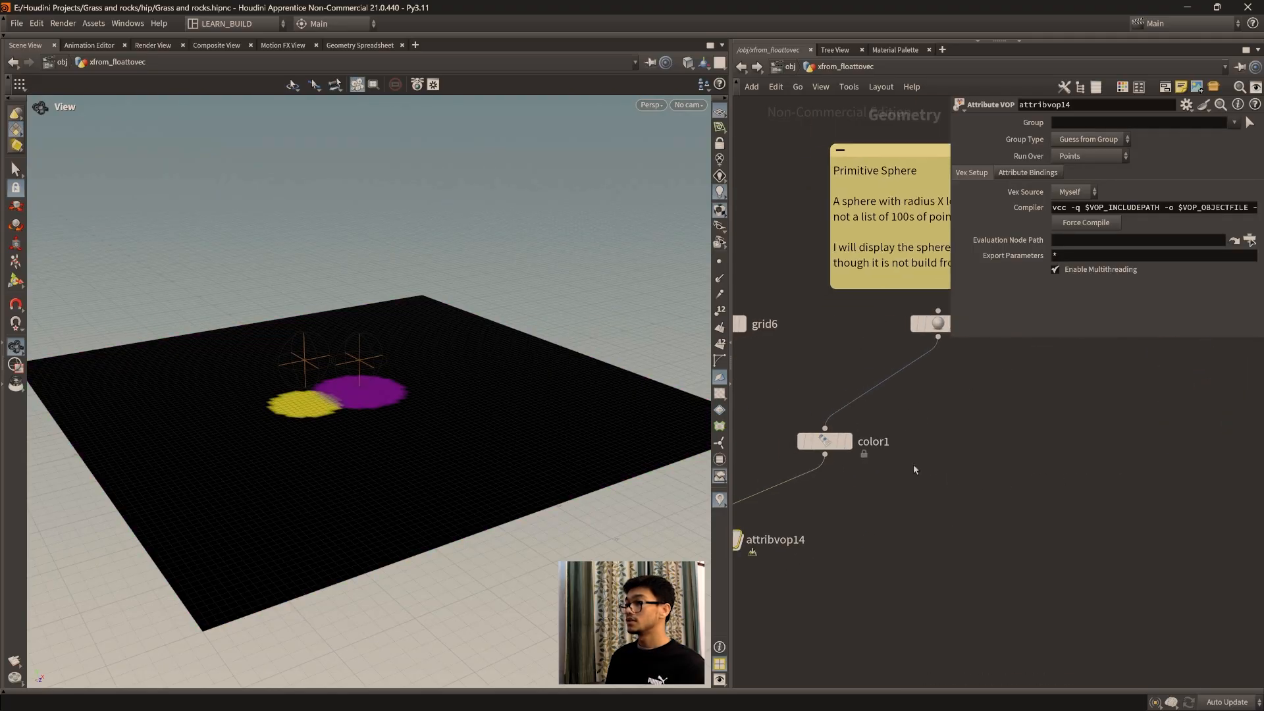
middle_drag(850, 525, 1016, 525)
mouse_move(886, 537)
click(908, 507)
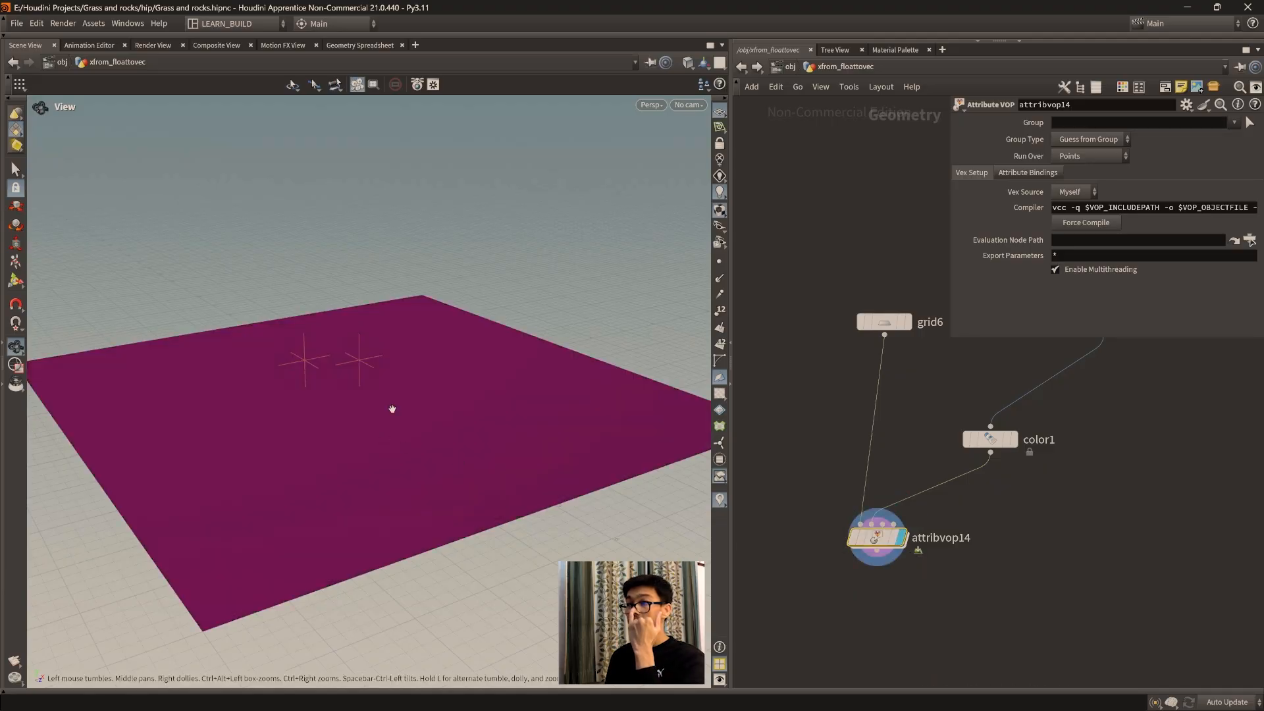
Step: Inside attribvop14, connect the global P to pcopen1's P input and inspect the grid's coloring
double_click(876, 537)
middle_drag(1044, 479, 1086, 530)
drag(796, 246, 926, 478)
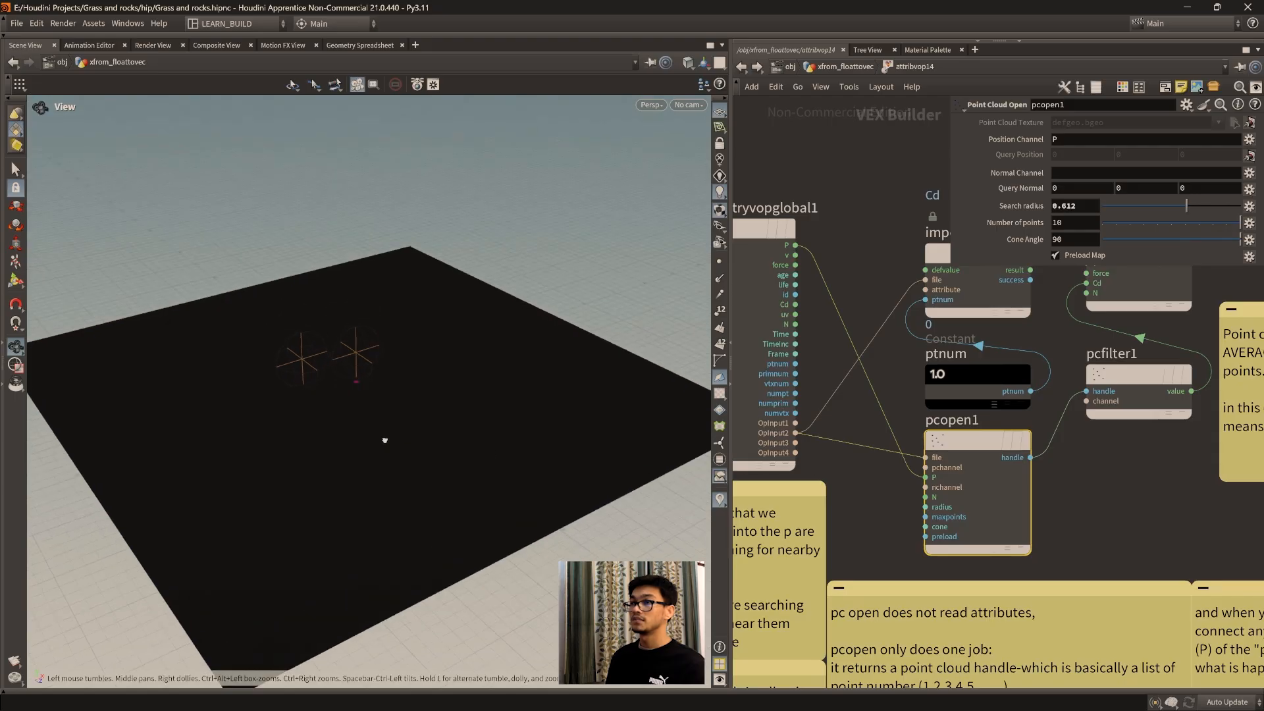
drag(496, 428, 579, 432)
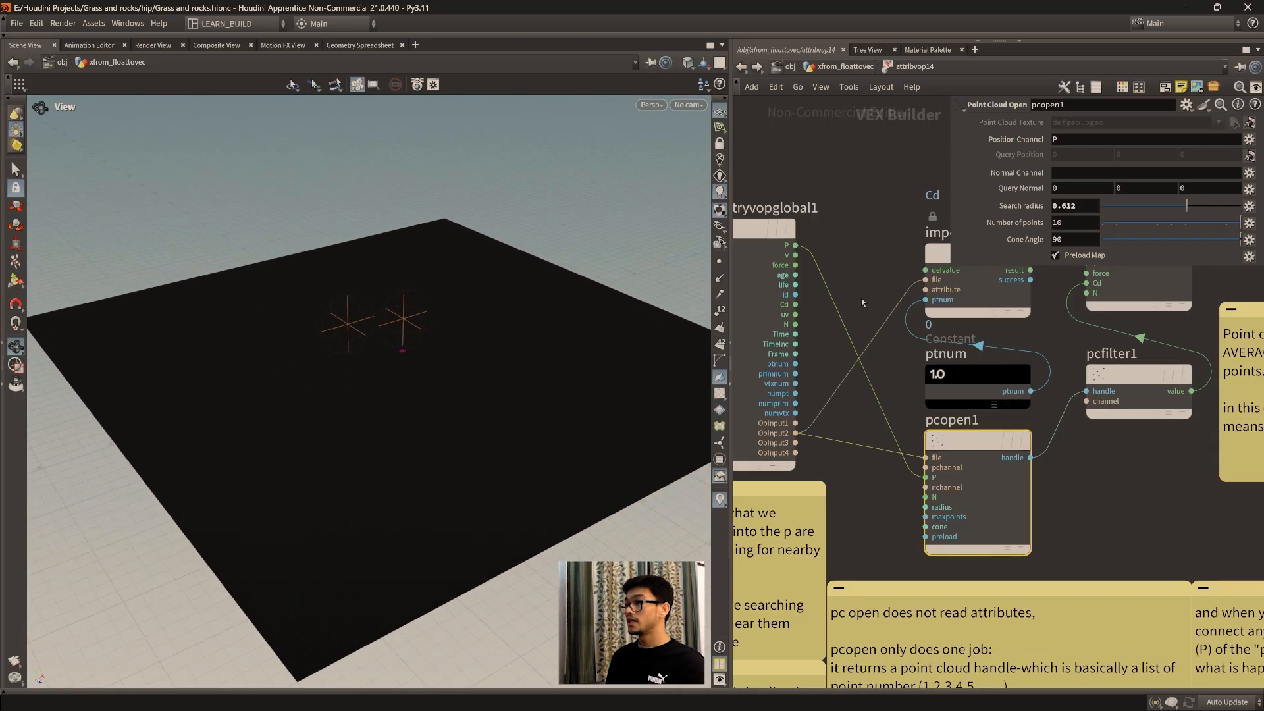
Step: Cut the wire between the global P and pcopen1's P input
key(y)
drag(839, 279, 819, 293)
Step: Reread the note explaining the world-center lookup used when pcopen's P is left unconnected
middle_drag(1099, 550, 834, 336)
middle_drag(1112, 504, 1091, 492)
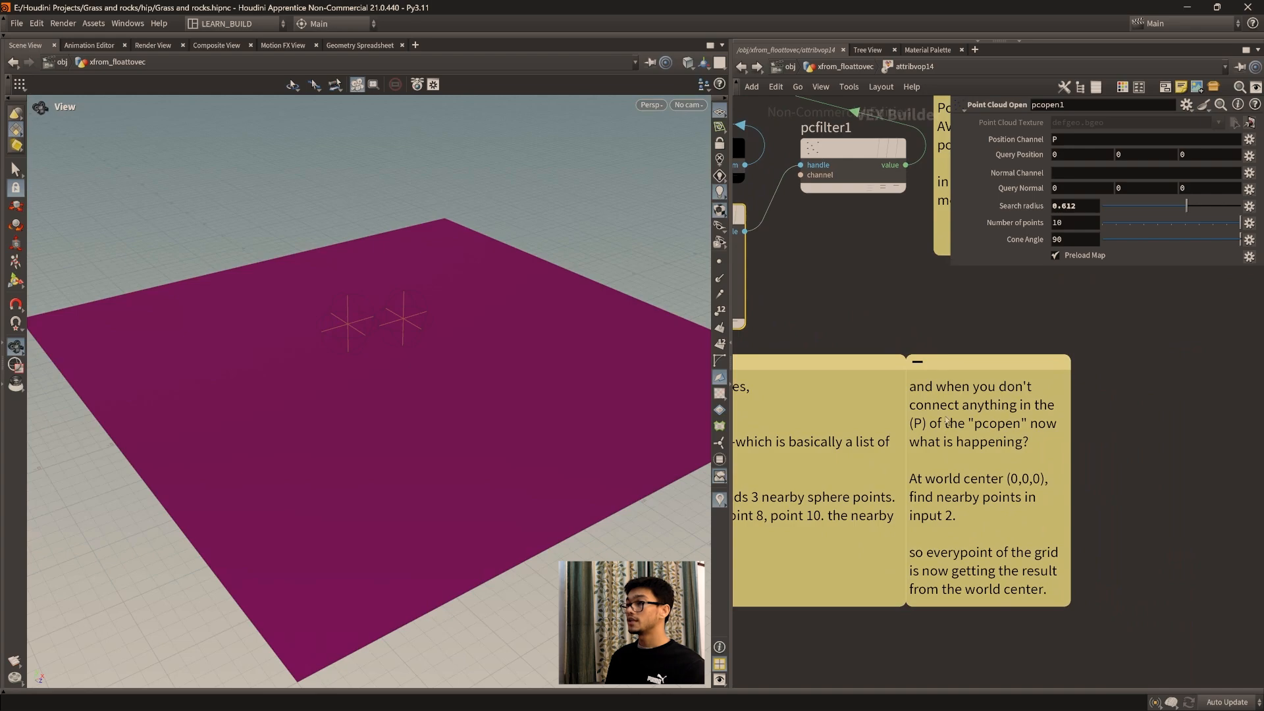
middle_drag(968, 439, 1010, 468)
middle_drag(884, 397, 997, 446)
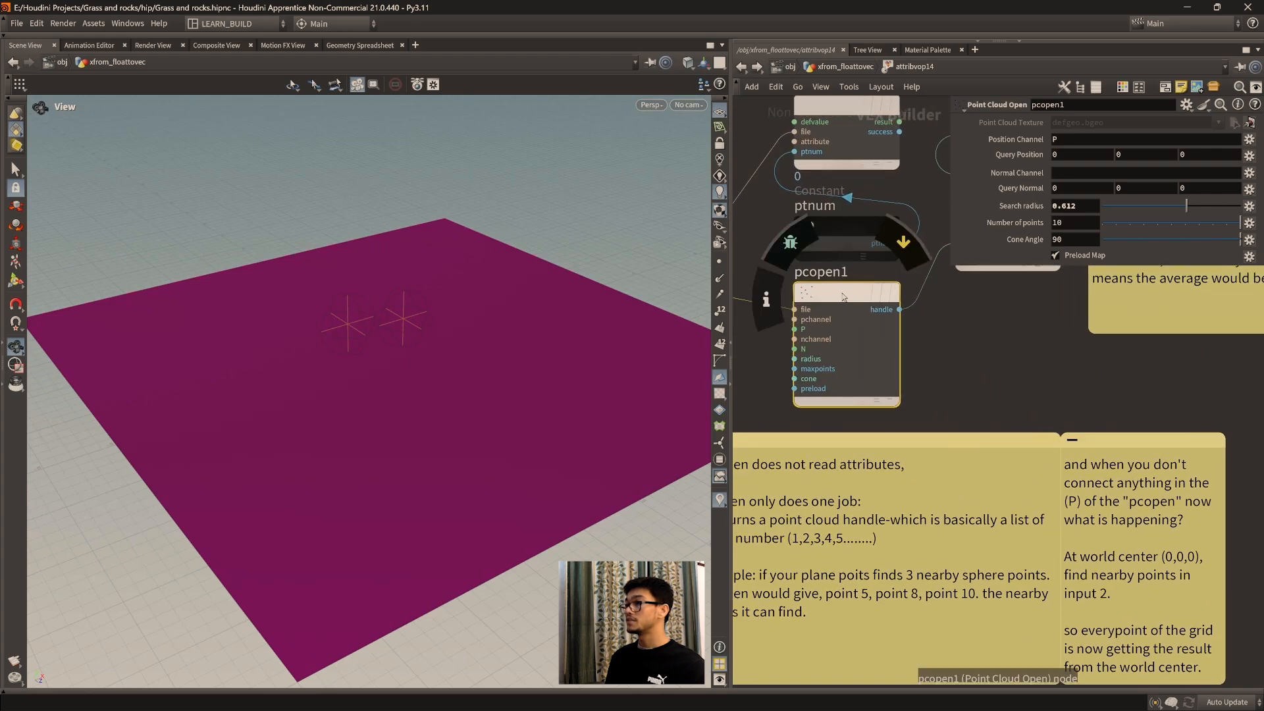
Step: Review the notes on pcopen's world-center lookup and the point cloud handle it returns
drag(843, 294, 911, 306)
middle_drag(1224, 554, 1124, 526)
middle_drag(998, 525, 1006, 508)
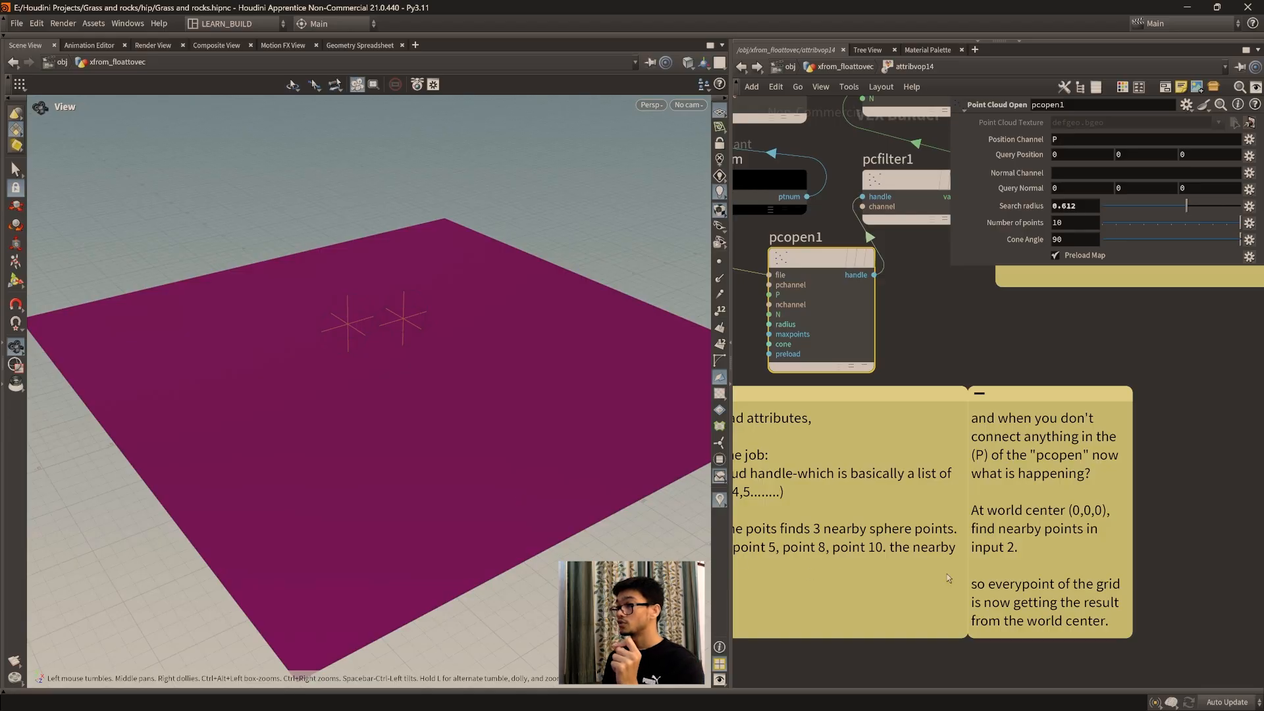
middle_drag(926, 578, 925, 529)
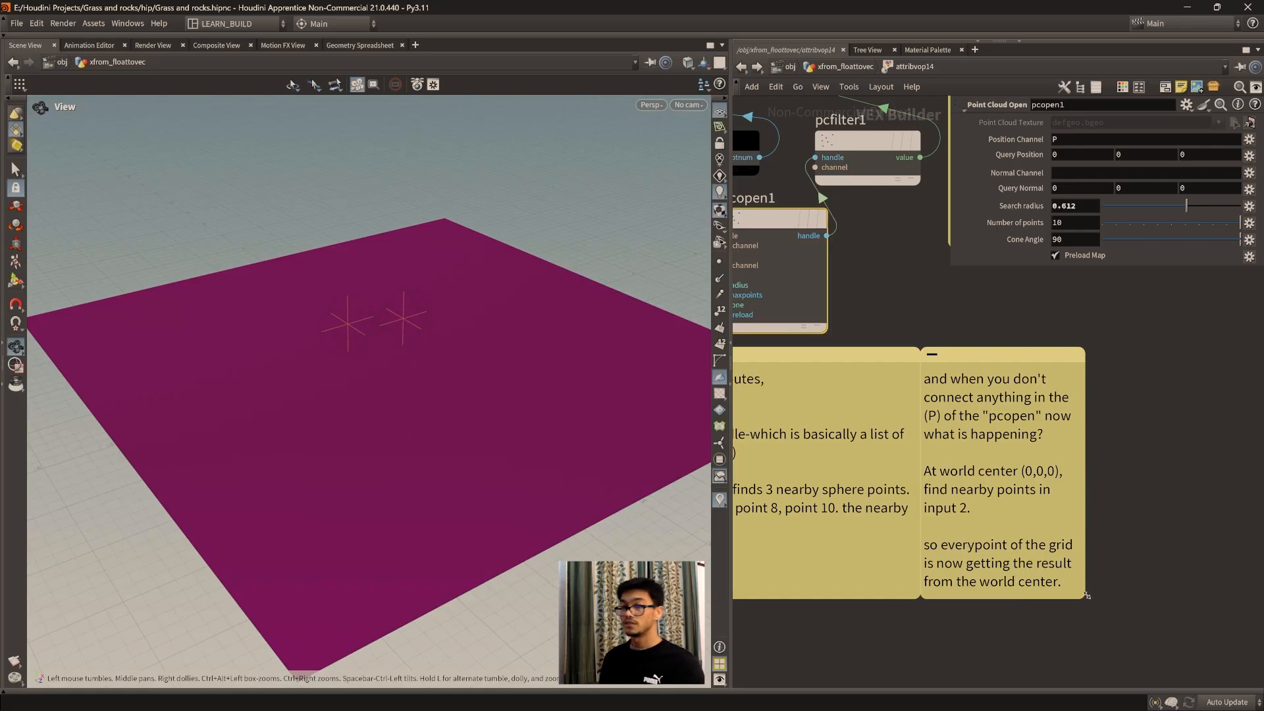
middle_drag(448, 414, 463, 439)
middle_drag(965, 550, 1066, 554)
middle_drag(844, 552, 912, 573)
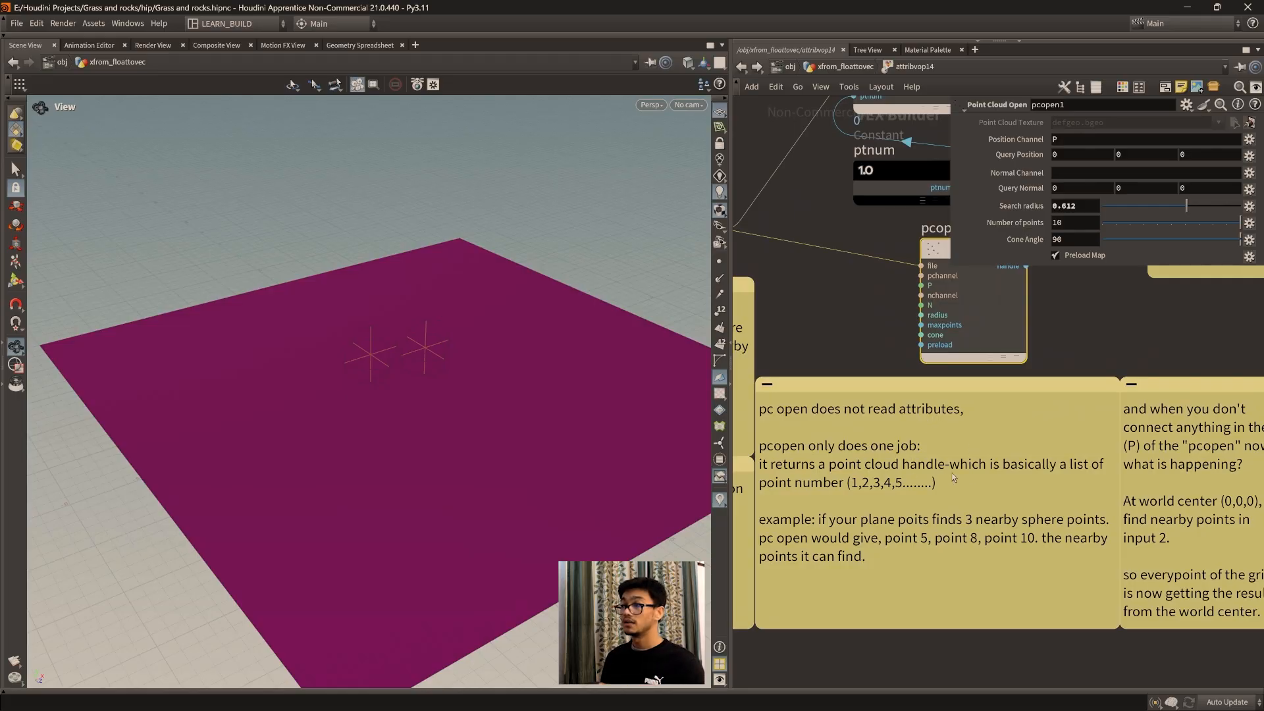
middle_drag(1001, 479, 987, 542)
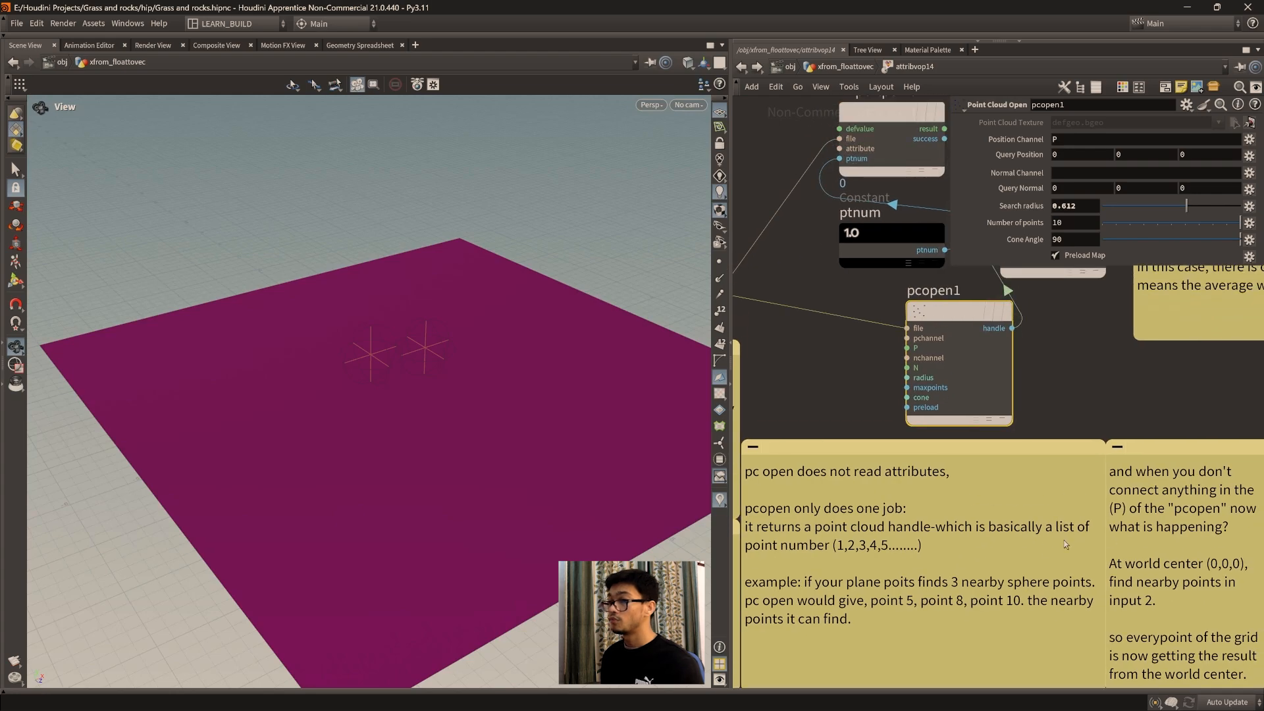
middle_drag(844, 549, 784, 619)
drag(901, 391, 835, 391)
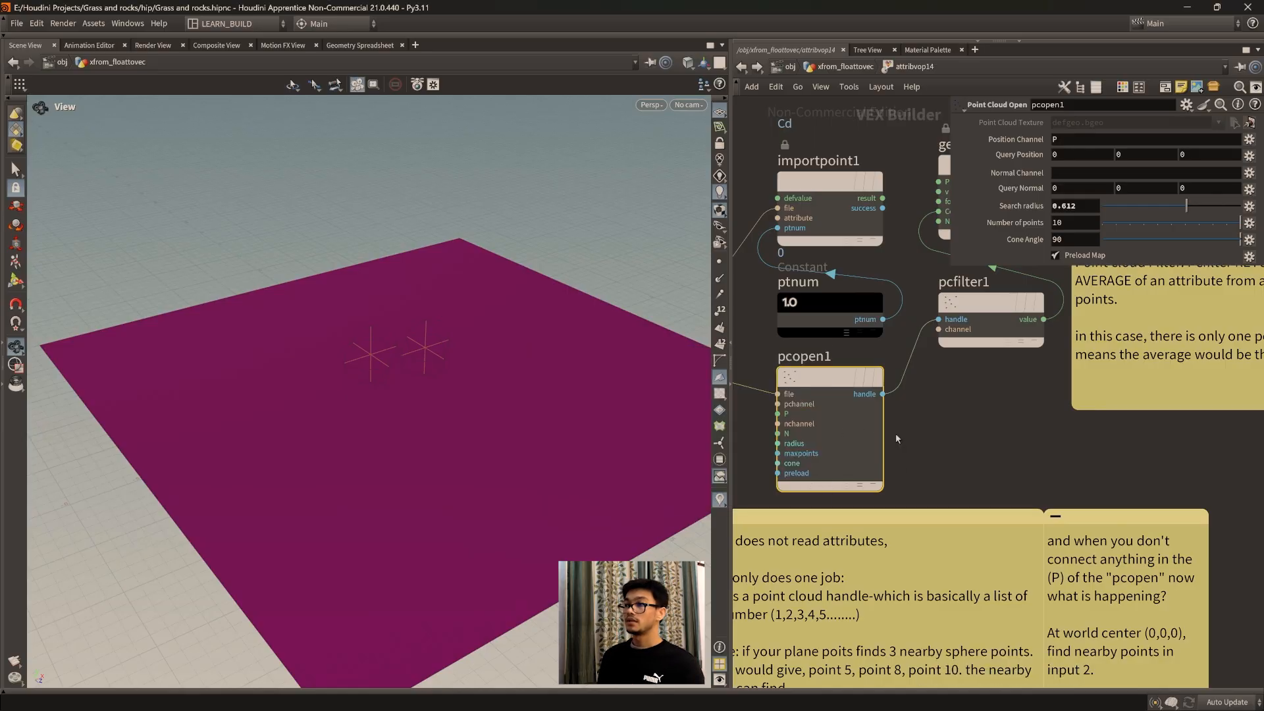
Step: Set pcopen1's search radius to 1 while checking the grid's coloring around the two source points
middle_drag(826, 469, 873, 473)
scroll(356, 363, up, 2)
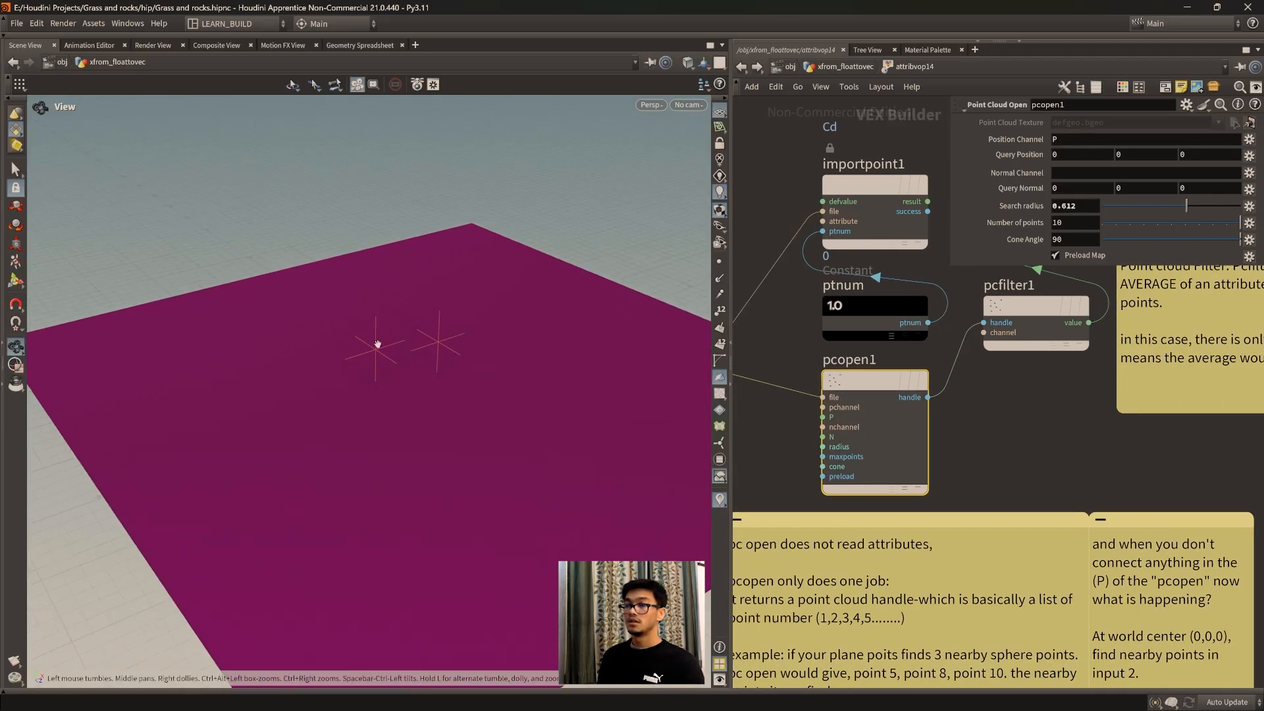
scroll(412, 443, up, 2)
scroll(425, 309, down, 1)
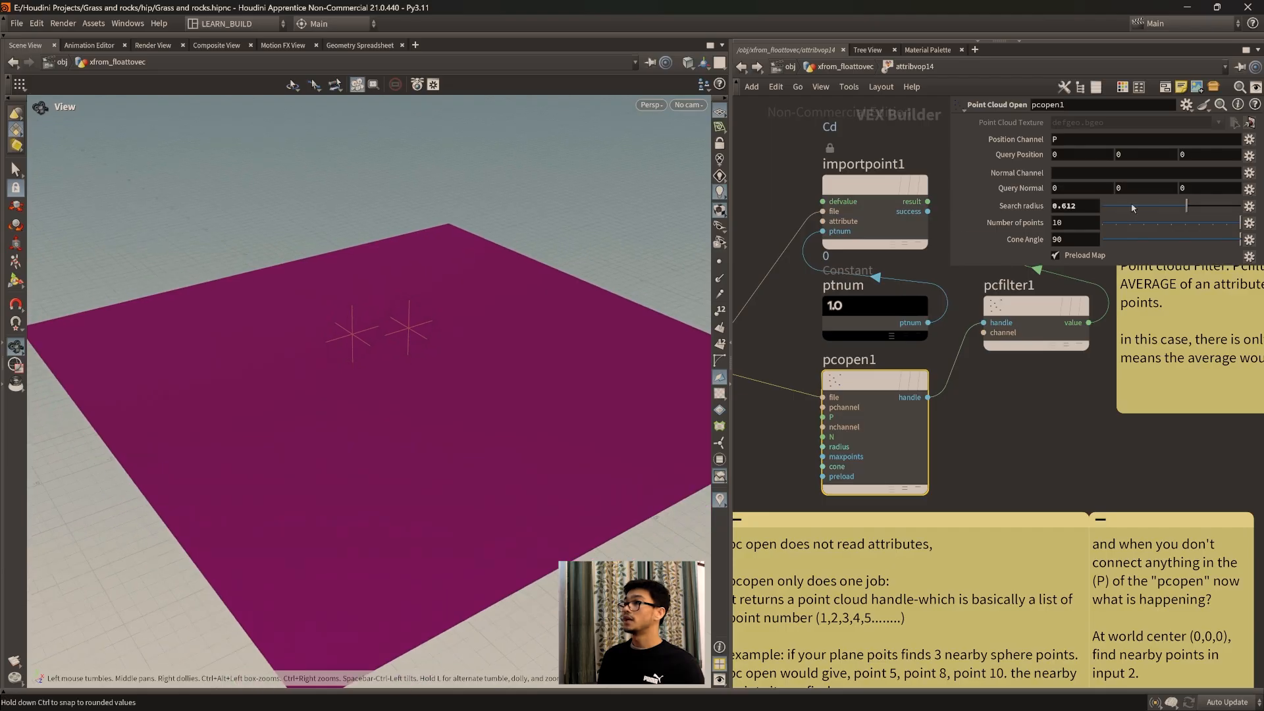
drag(1186, 207, 1240, 208)
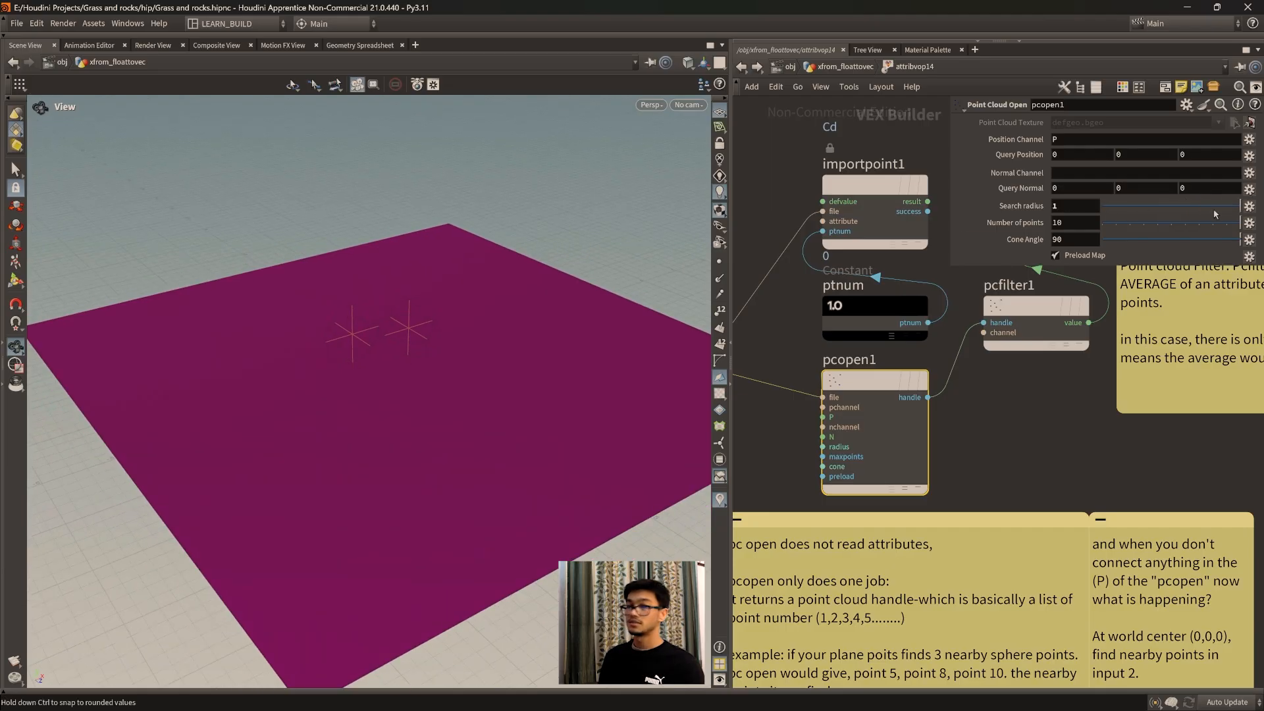
Step: Reread the notes on pcopen's output, point clouds, the points searching through P, and the geo source outputs
middle_drag(909, 609, 944, 461)
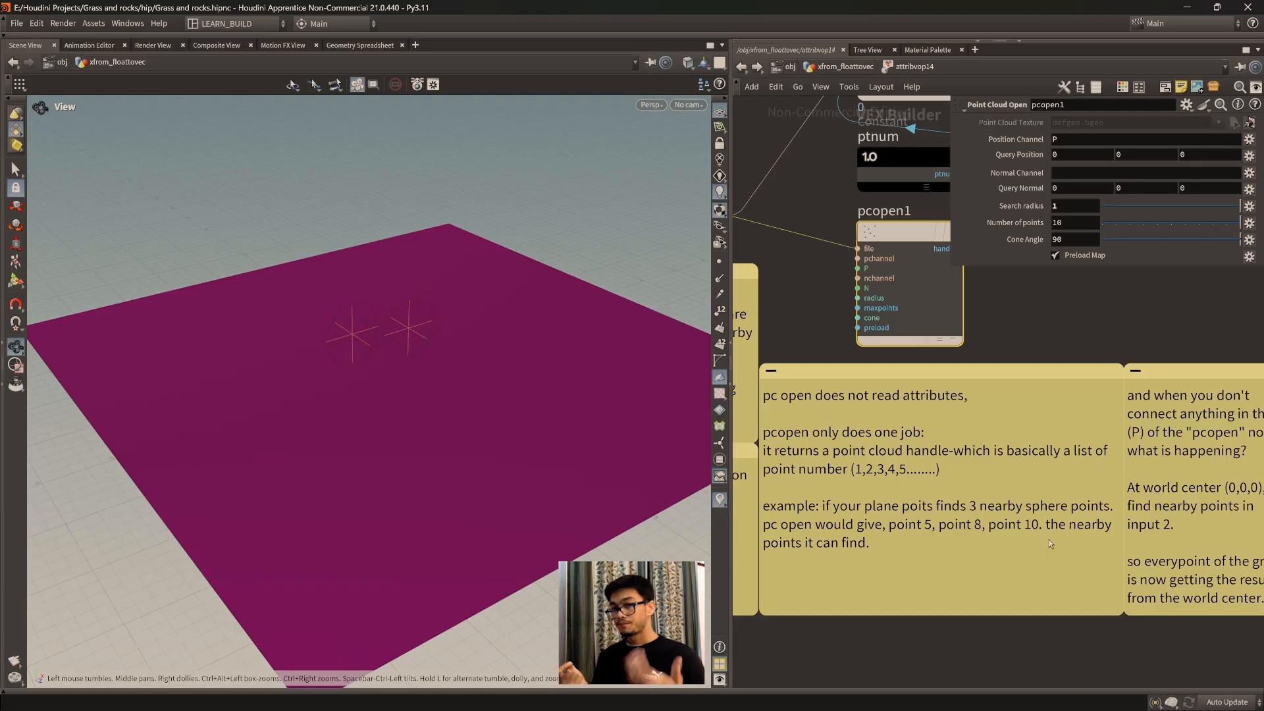
middle_drag(887, 559, 1023, 567)
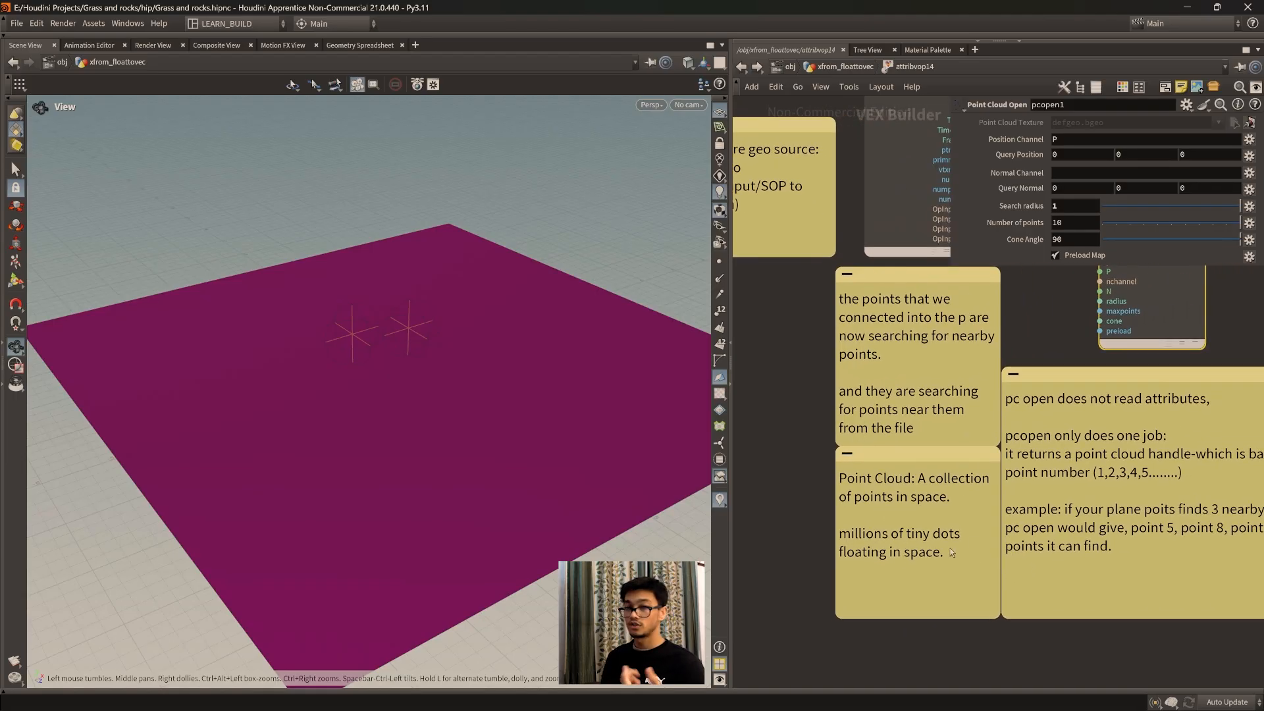
middle_drag(937, 469, 916, 544)
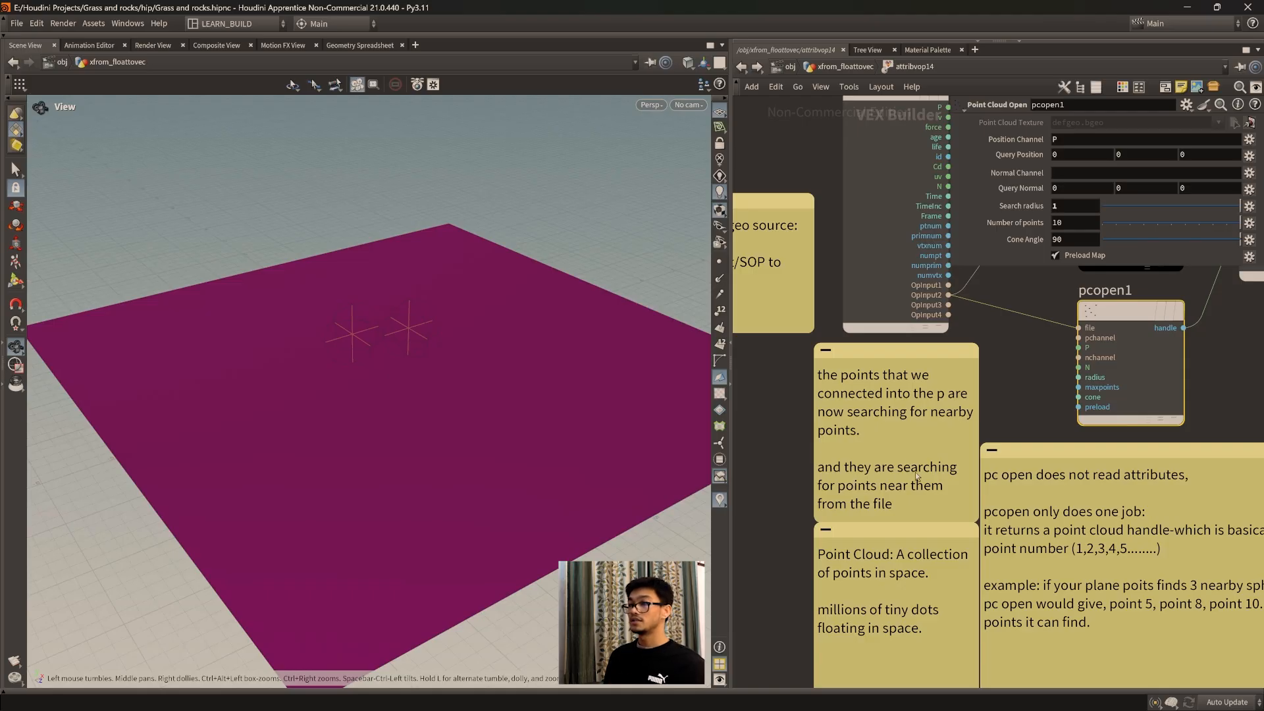
middle_drag(954, 484, 882, 527)
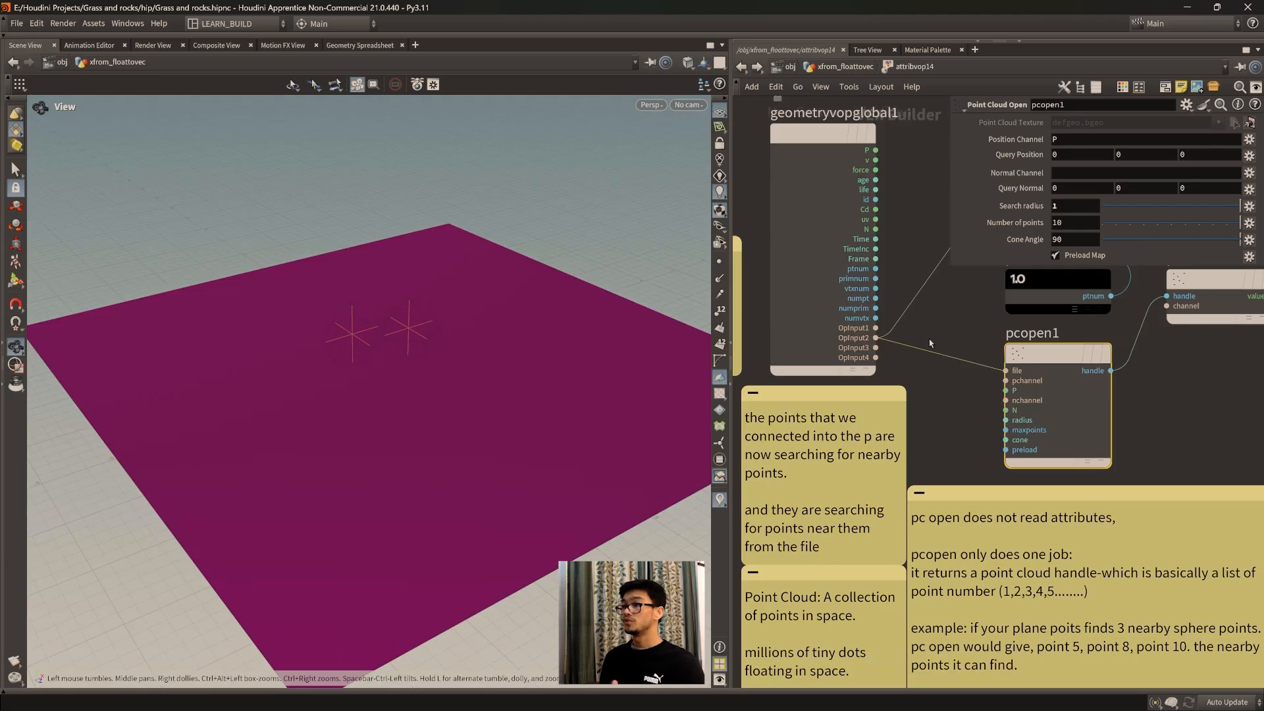
middle_drag(851, 477, 977, 481)
middle_drag(792, 425, 840, 511)
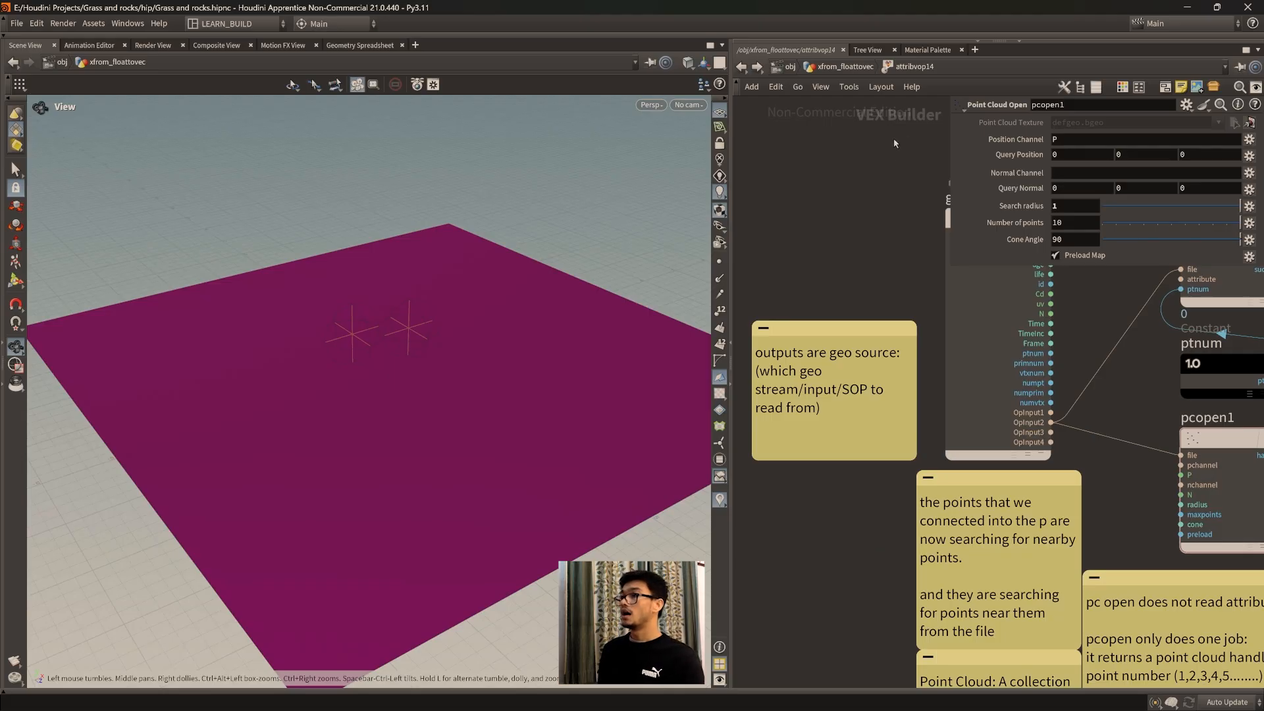
middle_drag(874, 214, 879, 237)
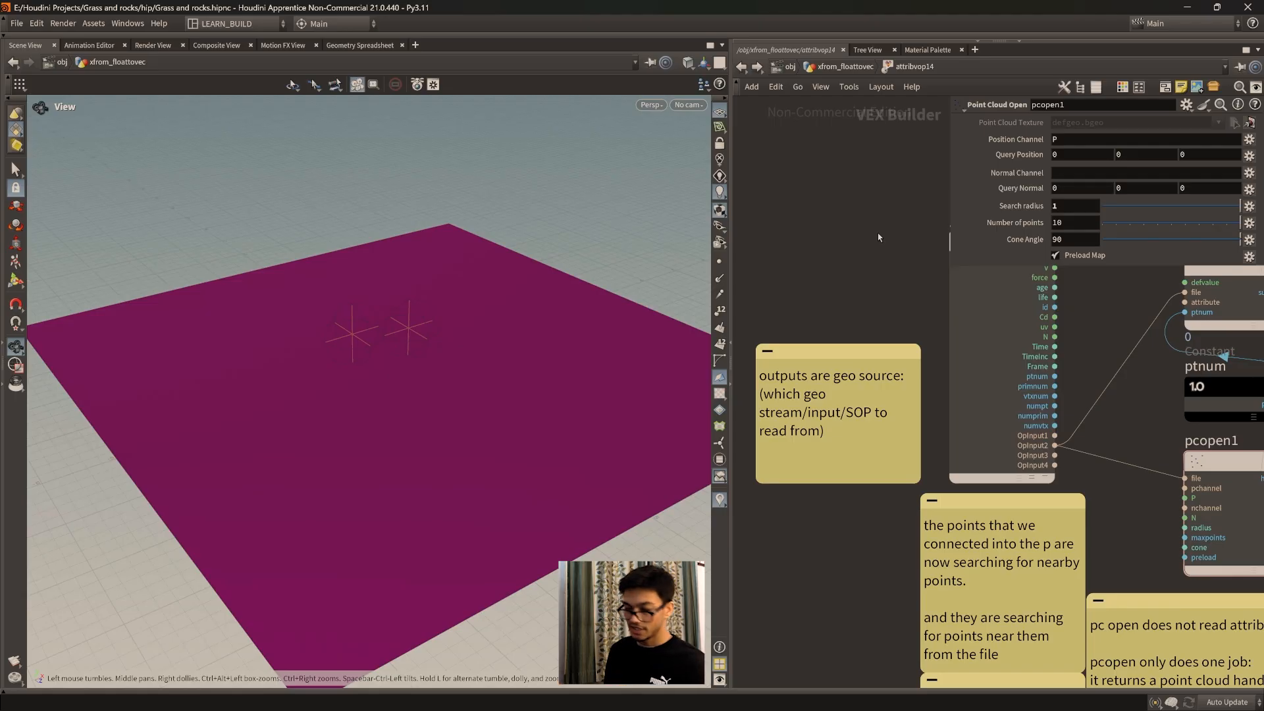
Step: Leave attribvop14, return to the object level and open the VEX geometry network
scroll(863, 219, down, 3)
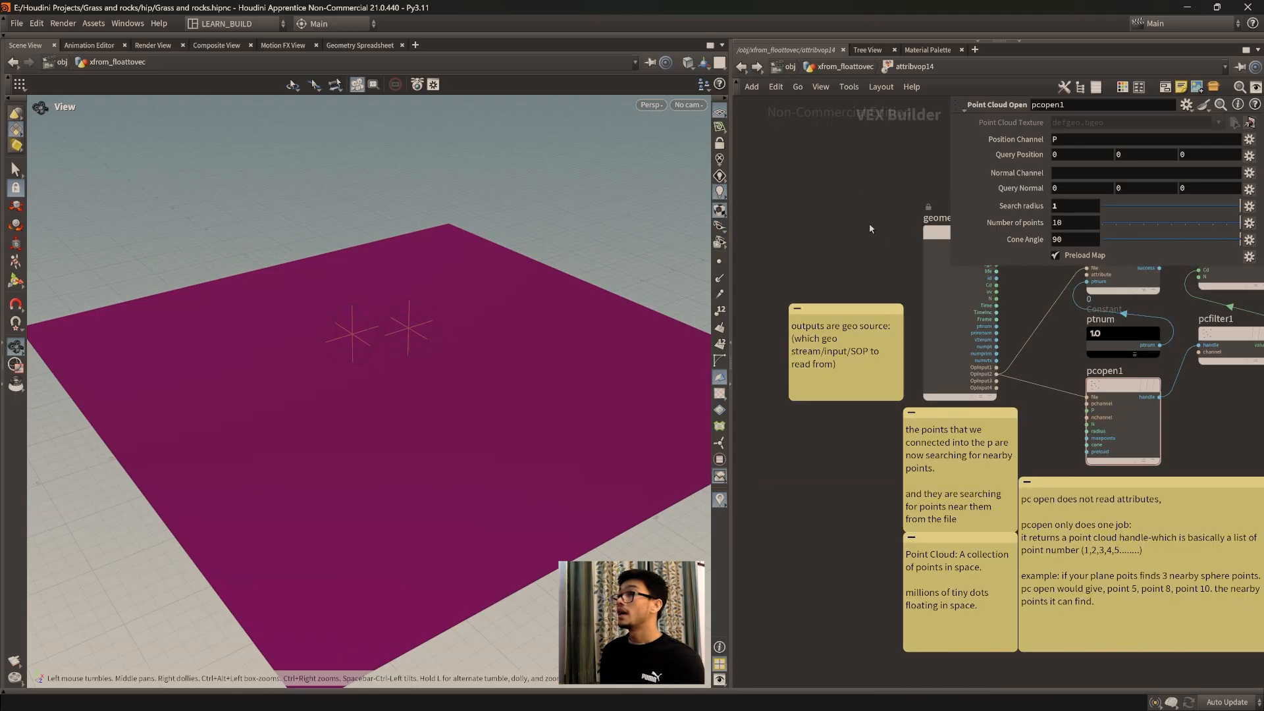
middle_drag(869, 223, 883, 283)
click(843, 69)
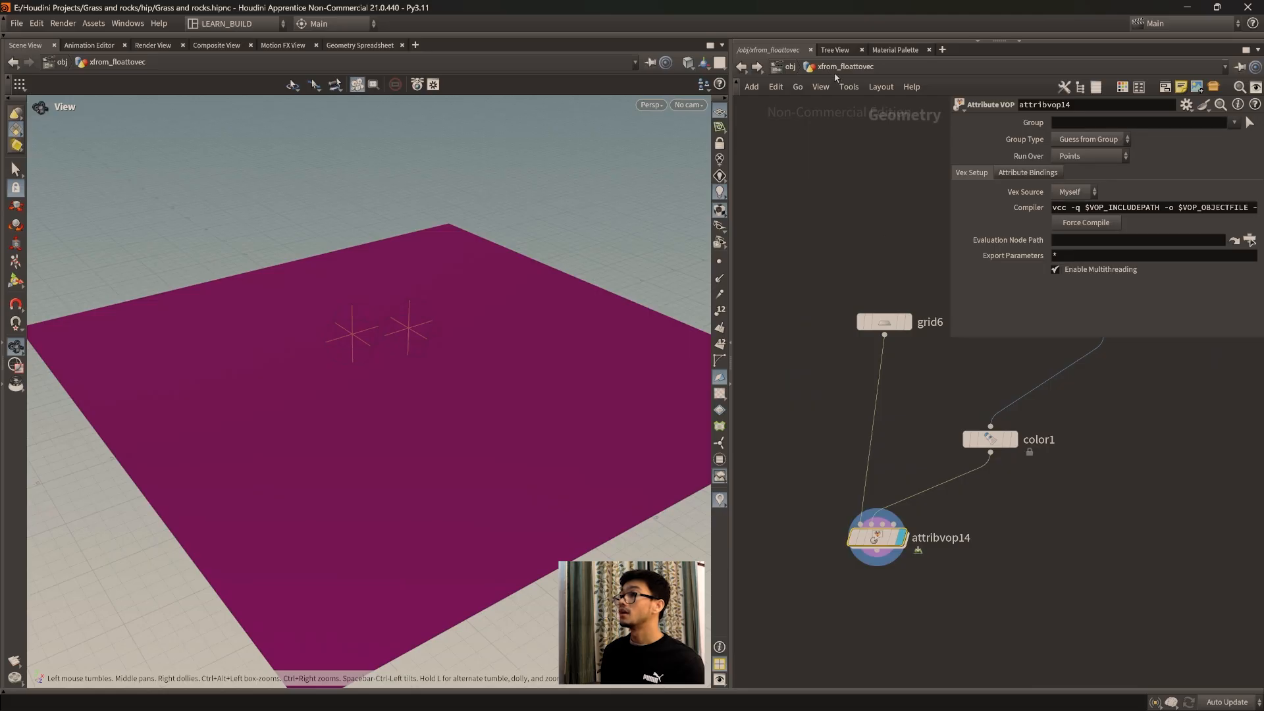
click(789, 67)
double_click(845, 389)
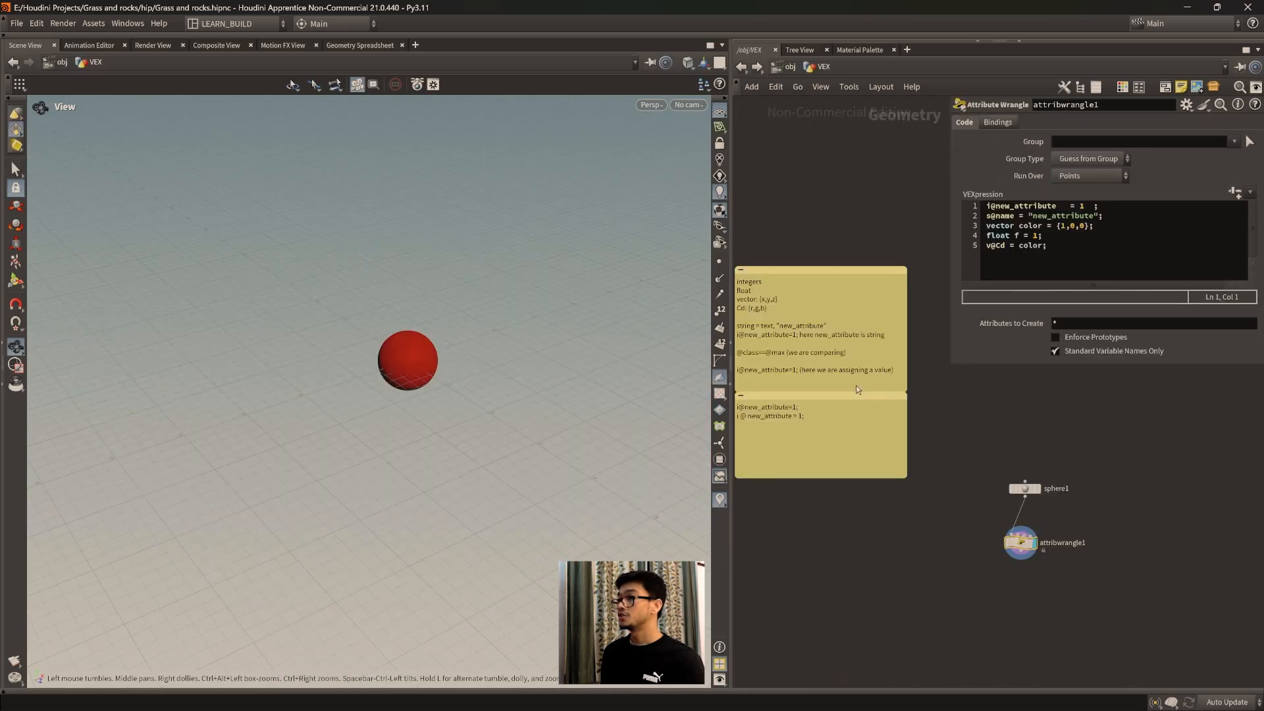
Step: Add the examples ": 1, 2, 3, 4, 5, 0" after "integers" in the data types sticky note
middle_drag(874, 462, 988, 592)
scroll(991, 585, up, 4)
middle_drag(1001, 534, 1058, 626)
scroll(1048, 577, down, 1)
middle_drag(1069, 549, 1037, 523)
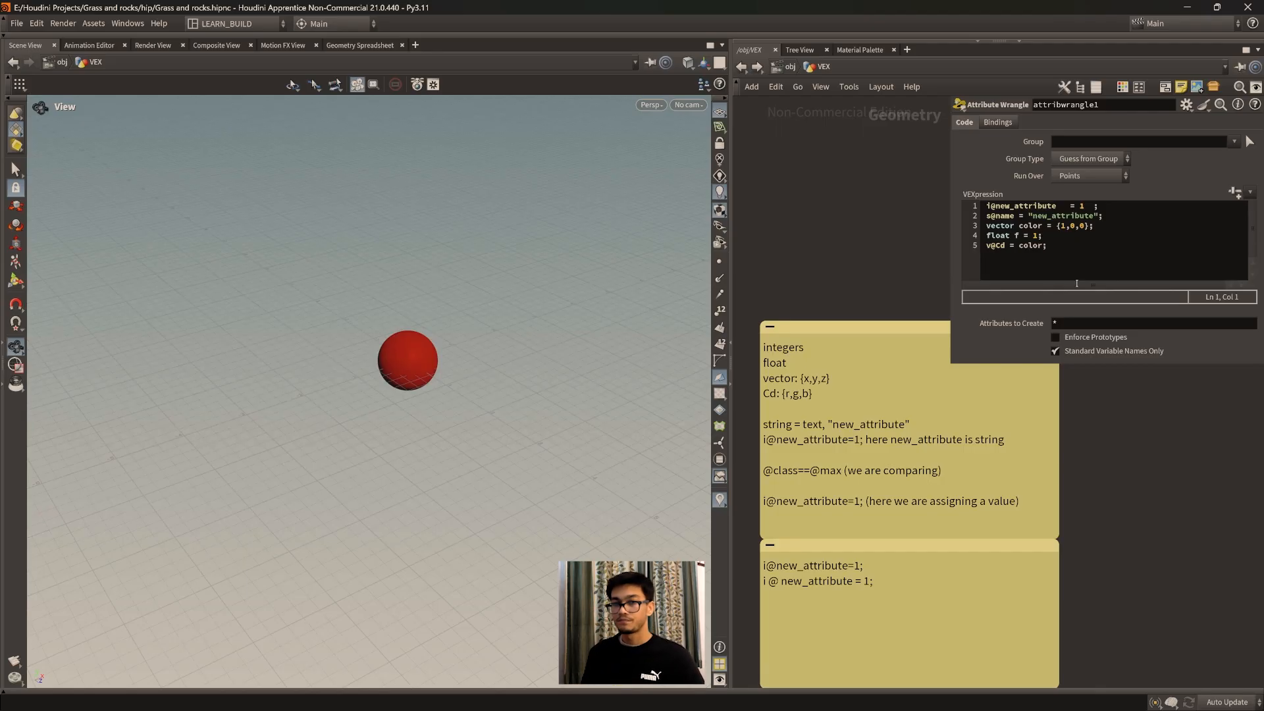
scroll(959, 422, up, 1)
middle_drag(971, 456, 1106, 547)
middle_drag(1010, 465, 954, 471)
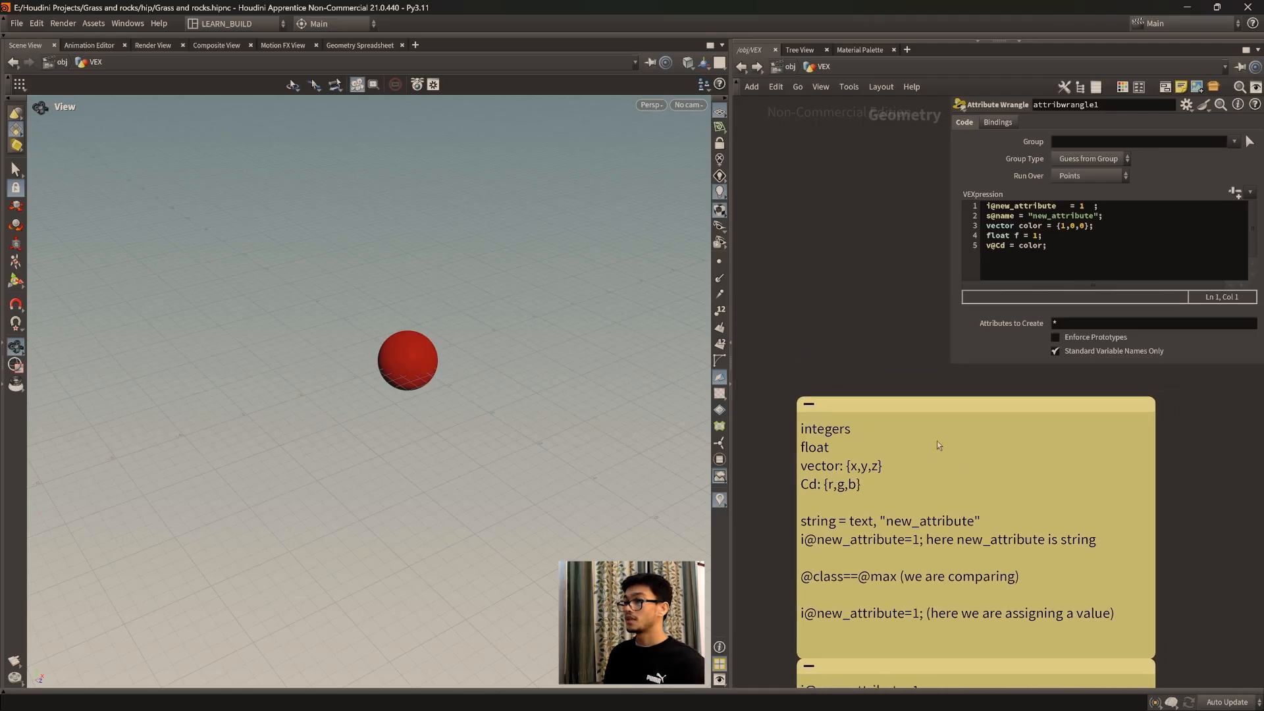
click(867, 431)
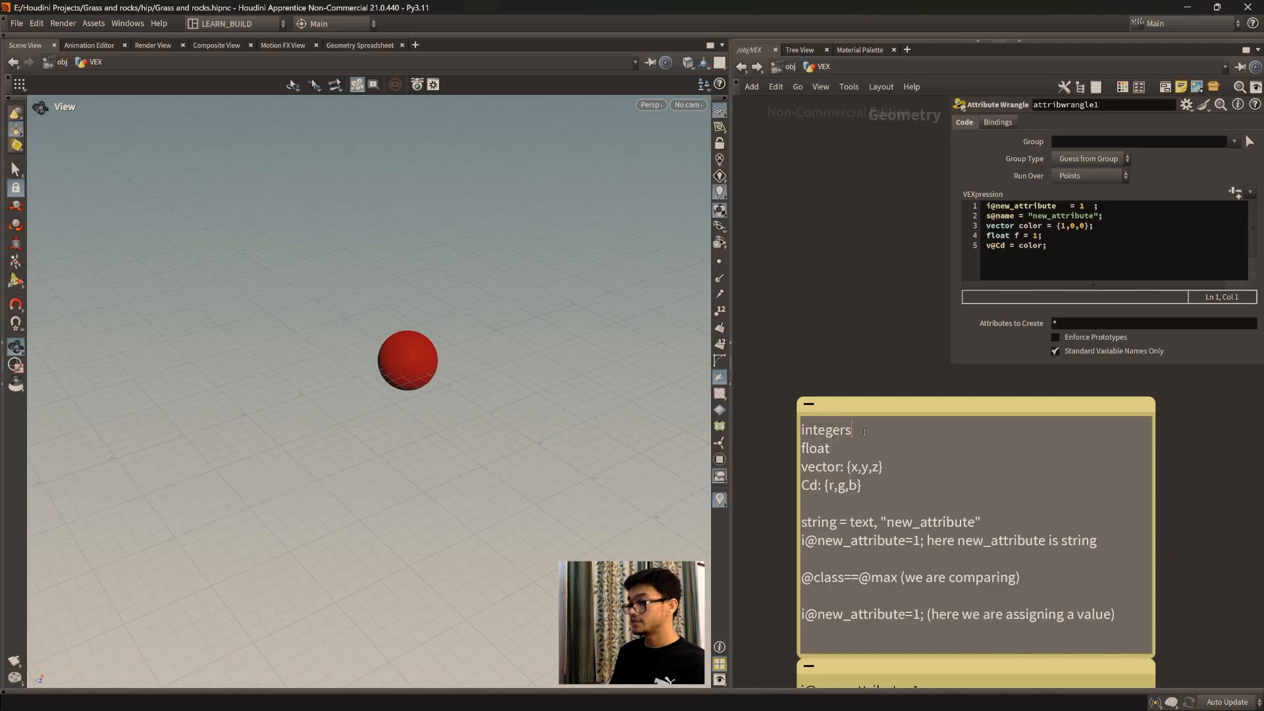
text(: 1)
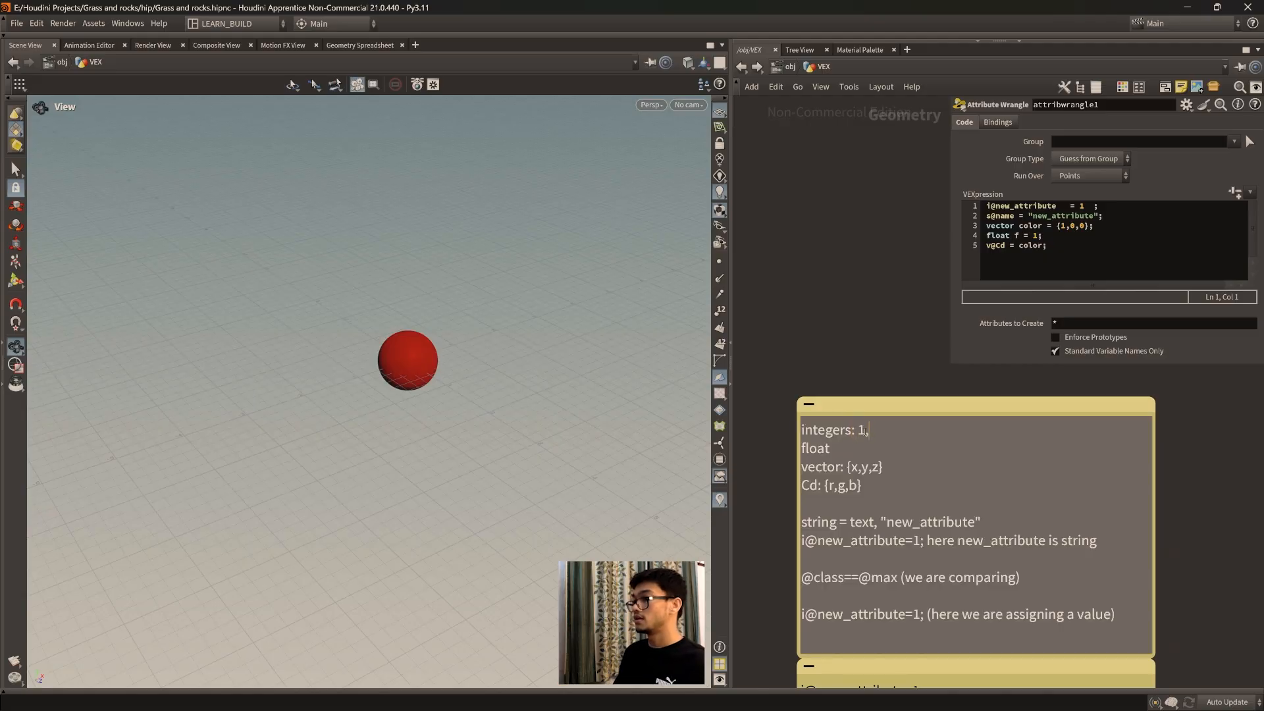
text(, 2, 3 )
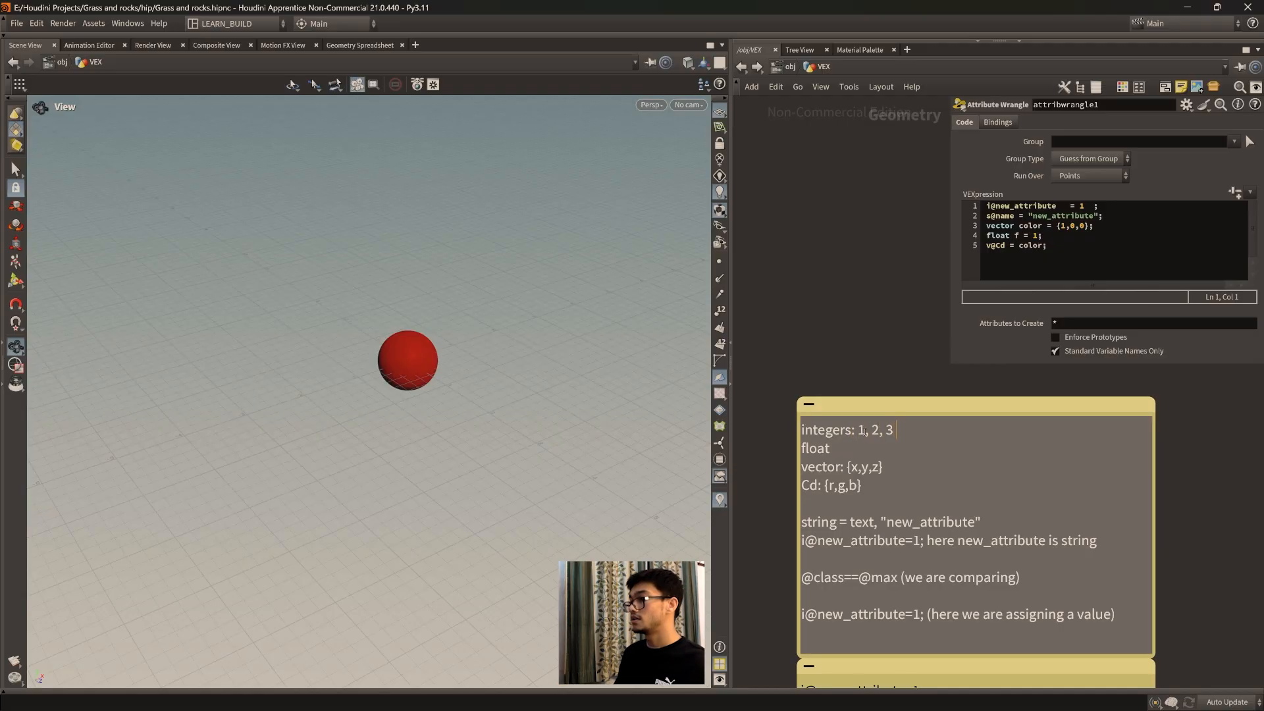
text(, 4, 5)
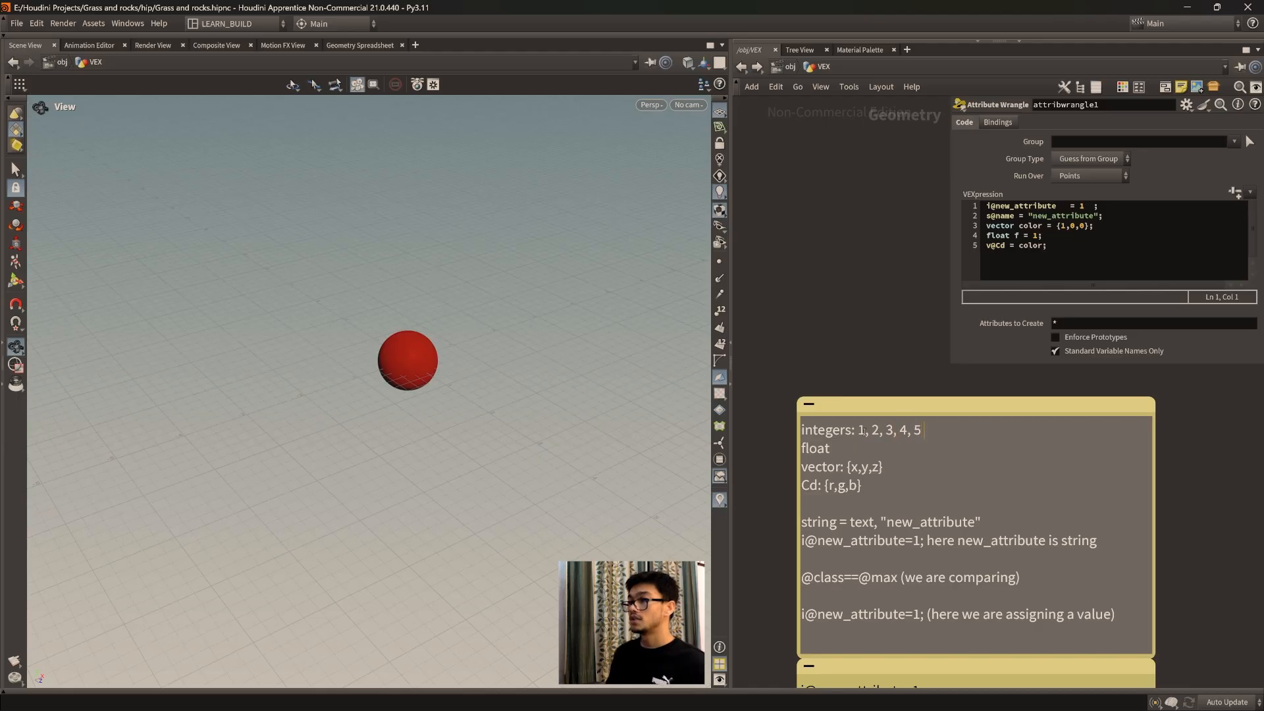
text(, 0)
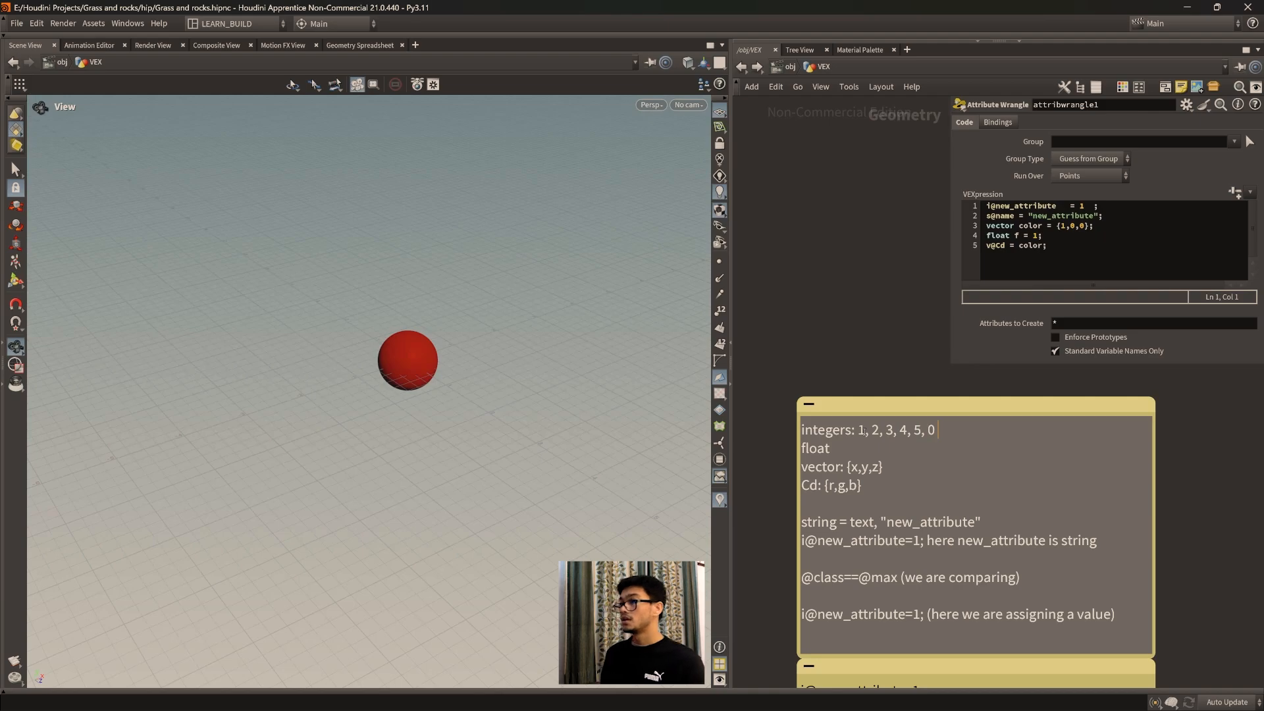
Step: Add the examples ": 1.1, 1.0, 2.3, 5.6," after "float" in the sticky note
click(838, 443)
text(: )
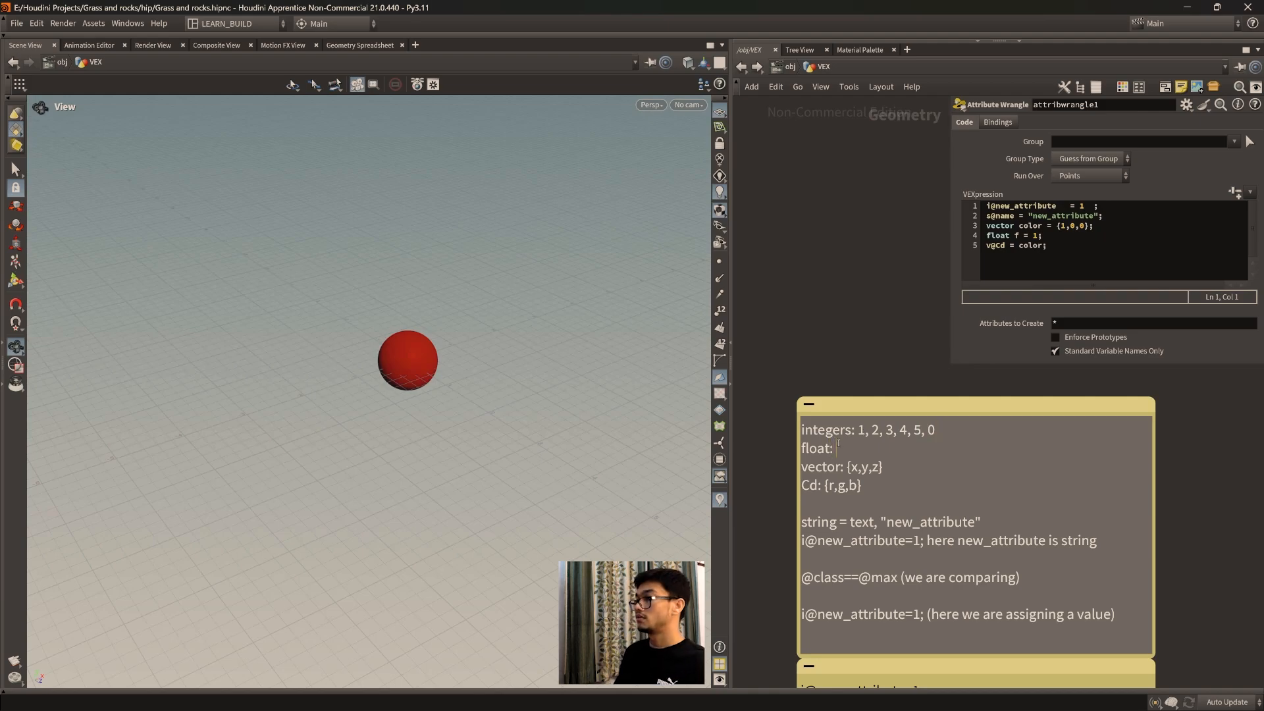
text(1.1, 1.0)
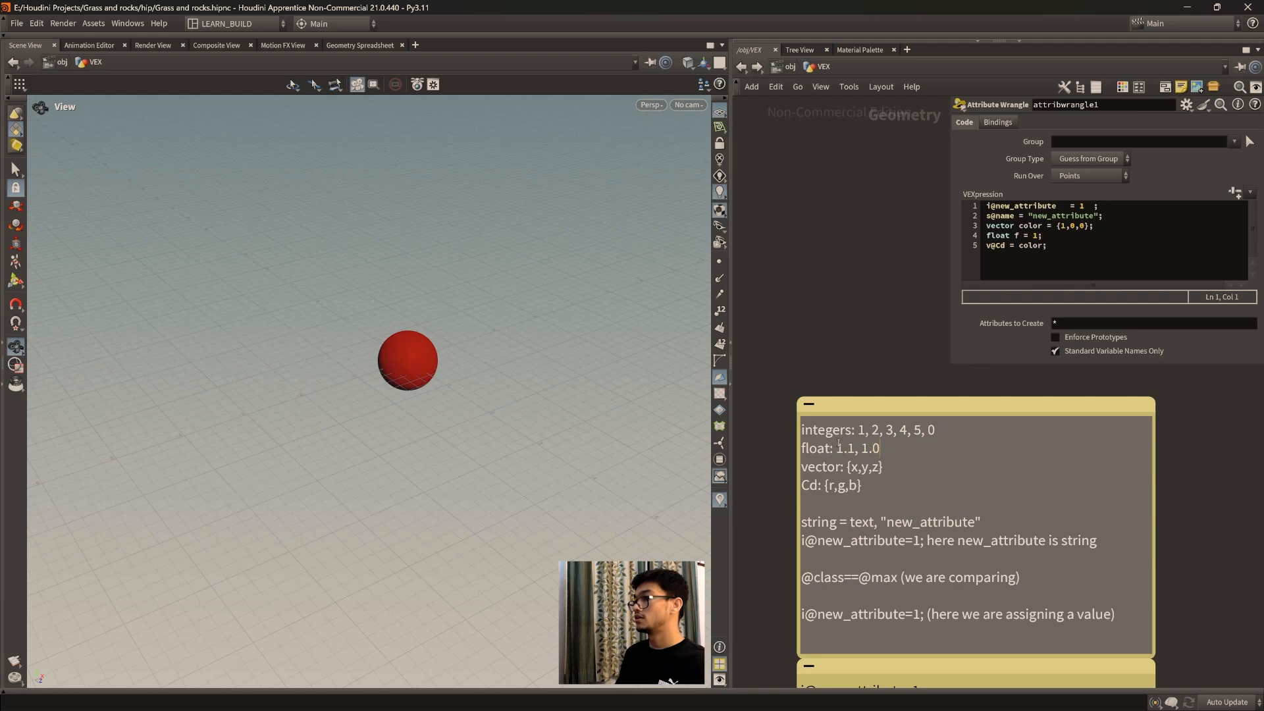
text(, 2.3, 5.6)
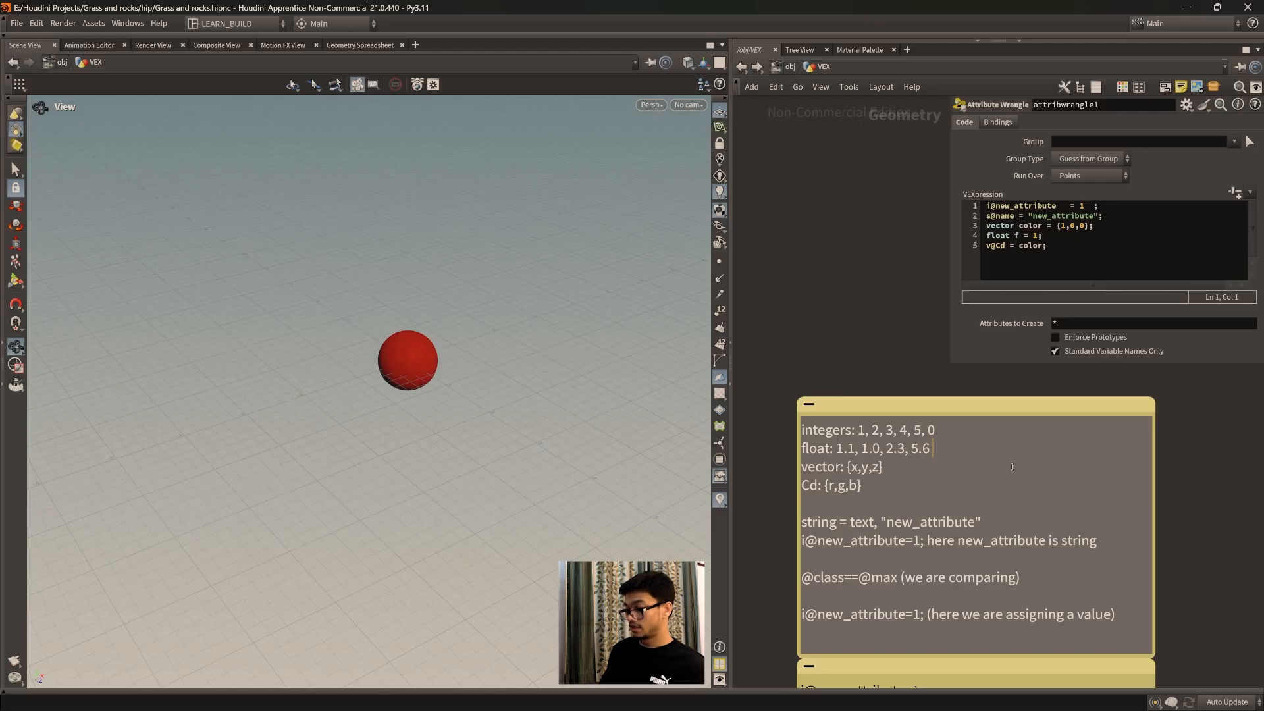
text(,)
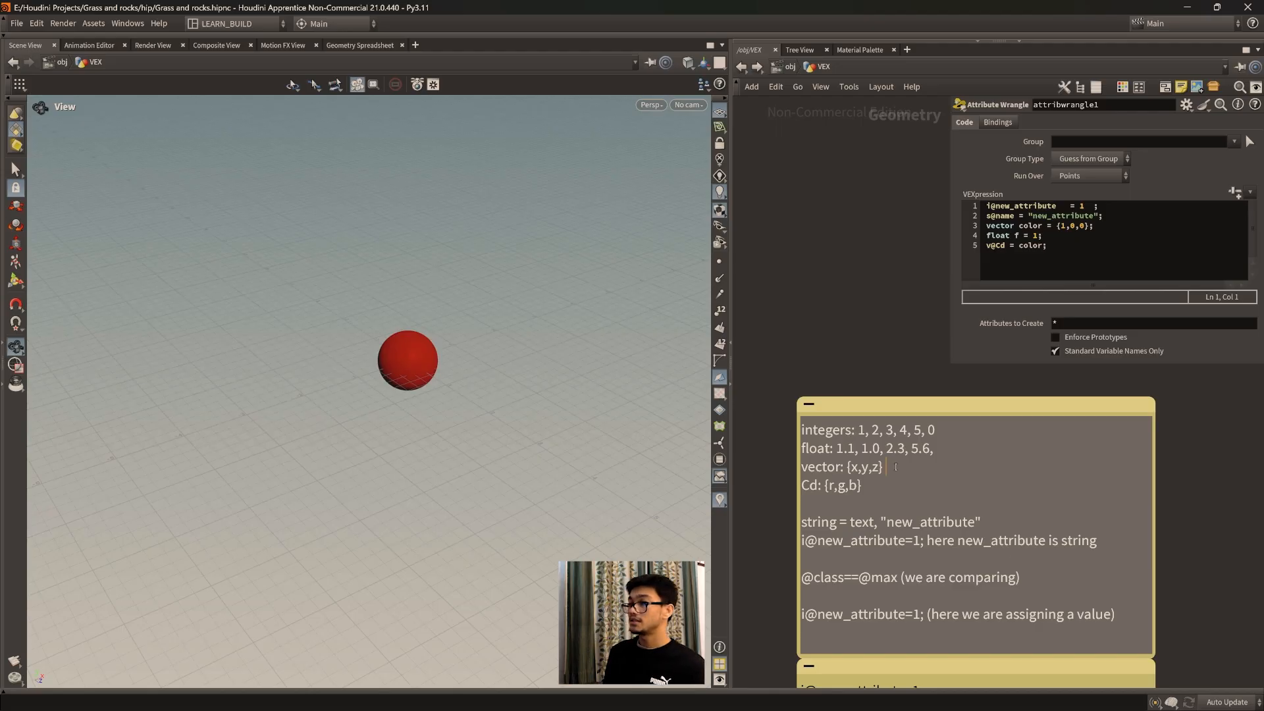
Step: Examine the note's vector, Cd and string entries and its new_attribute comparison and assignment lines
drag(848, 469, 854, 469)
click(889, 471)
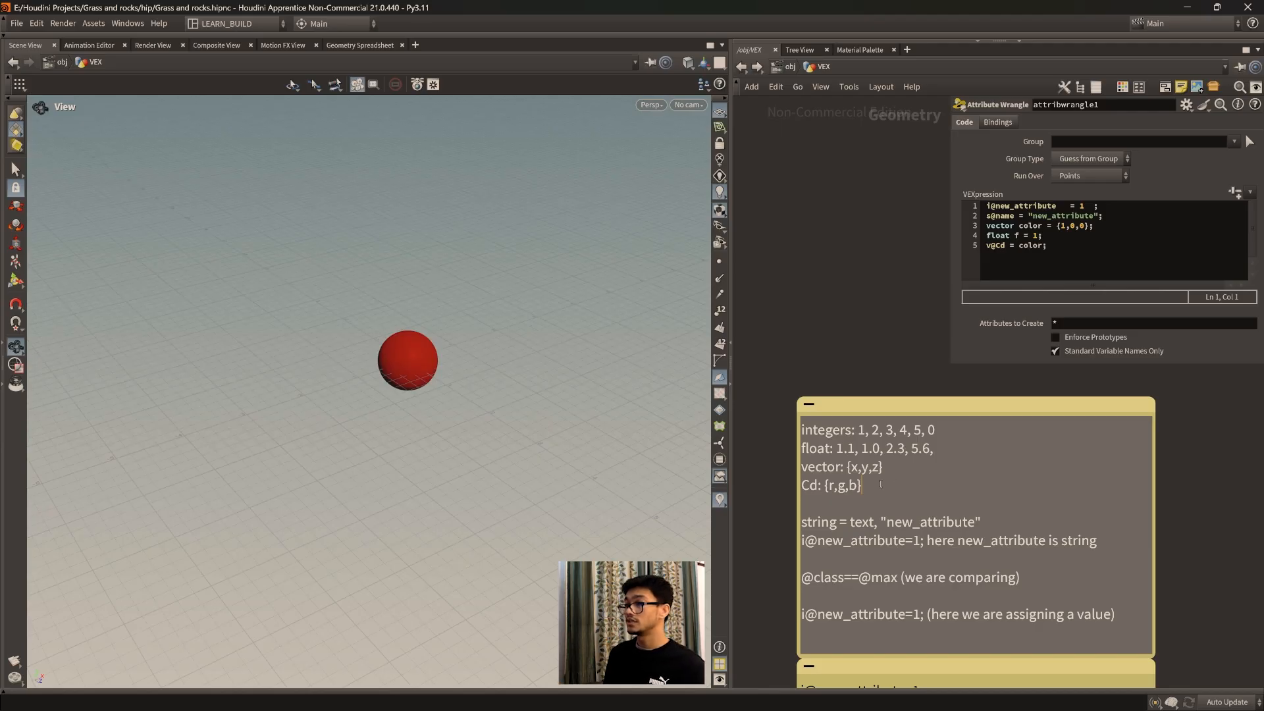
drag(825, 484, 873, 488)
click(874, 488)
drag(893, 501, 802, 424)
click(856, 504)
drag(848, 521, 875, 520)
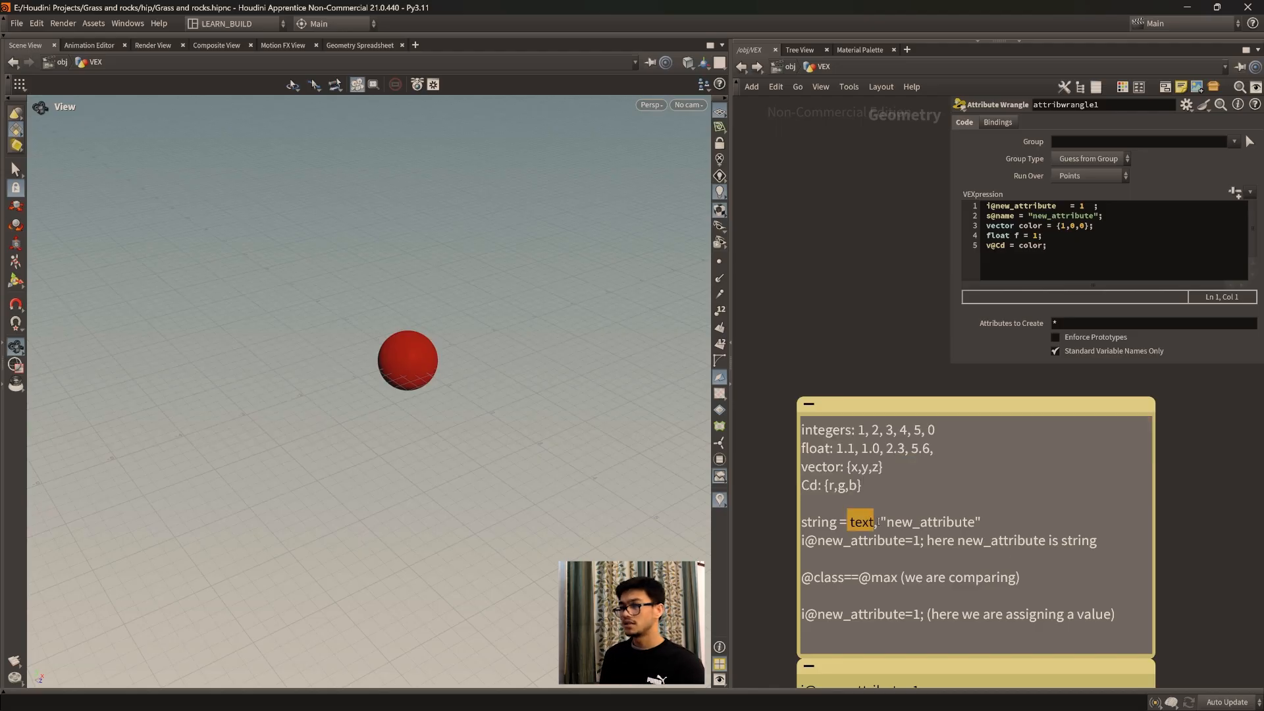
drag(977, 521, 885, 522)
click(947, 501)
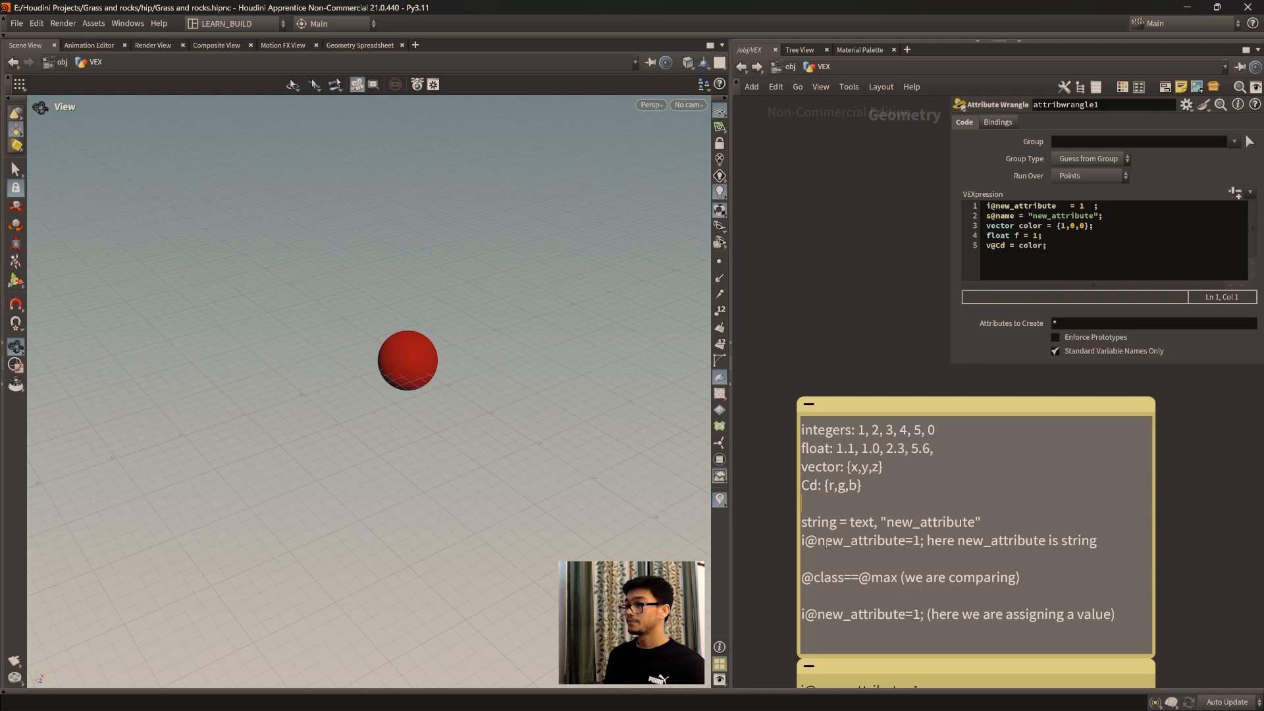
drag(815, 542, 1093, 615)
Step: Examine attribwrangle1's VEX code, focusing on the type prefix and attribute name in the i@new_attribute line
drag(1069, 250, 985, 206)
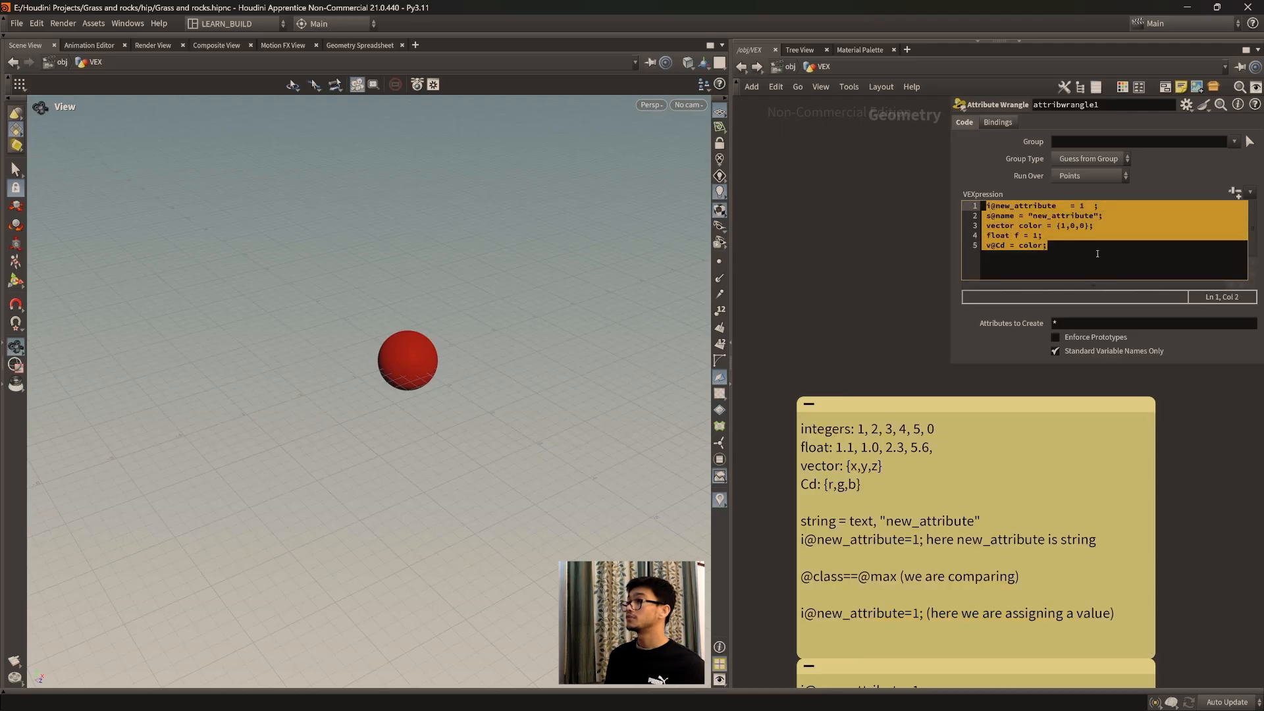
click(1090, 249)
double_click(994, 206)
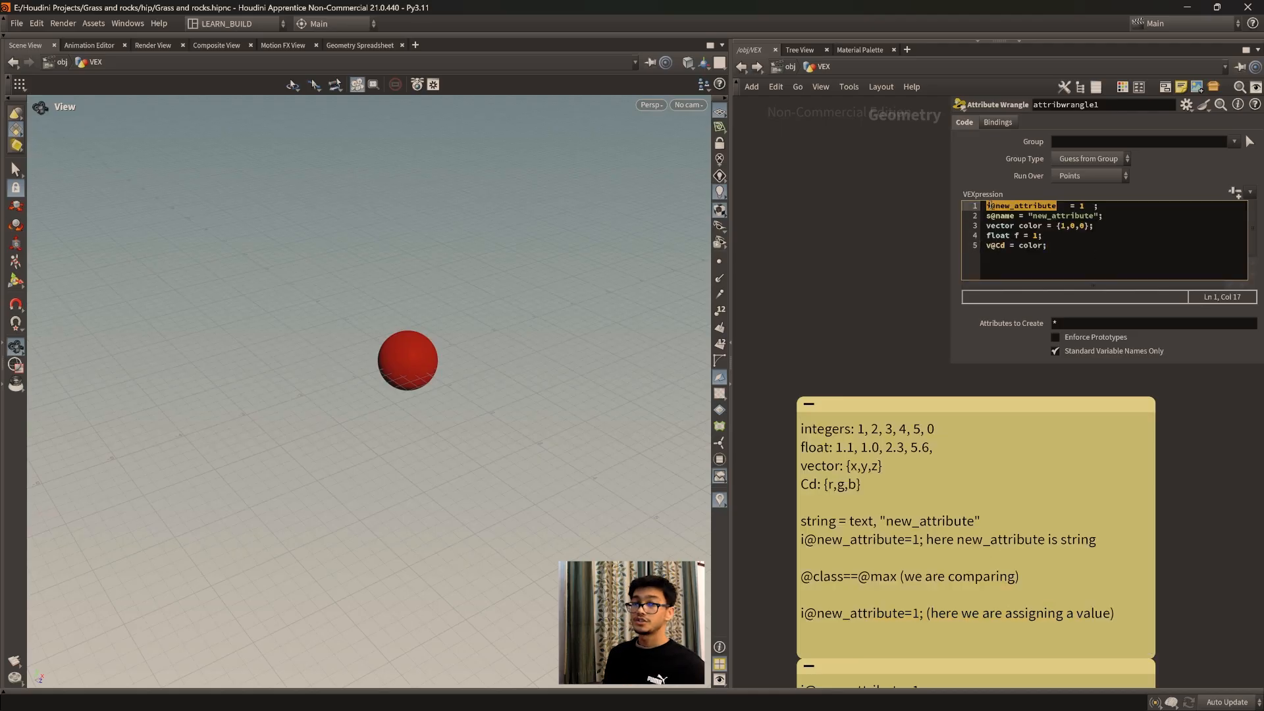
click(988, 206)
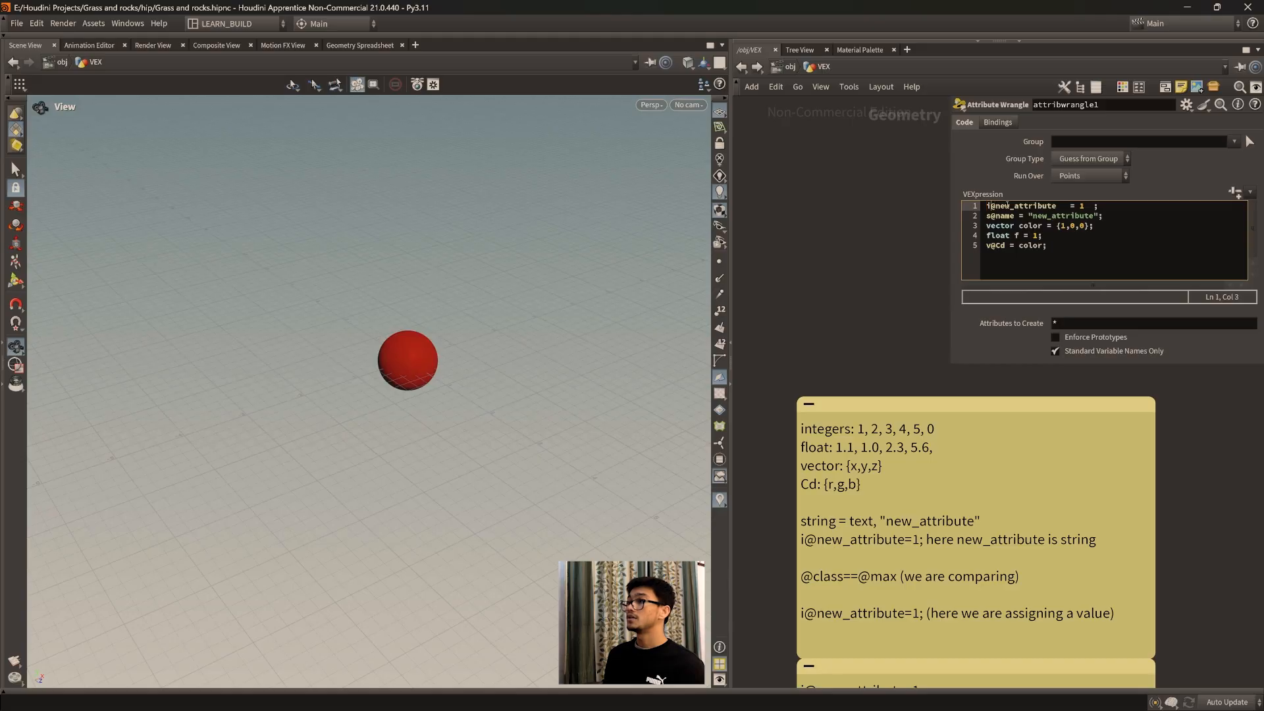
drag(1062, 206, 995, 206)
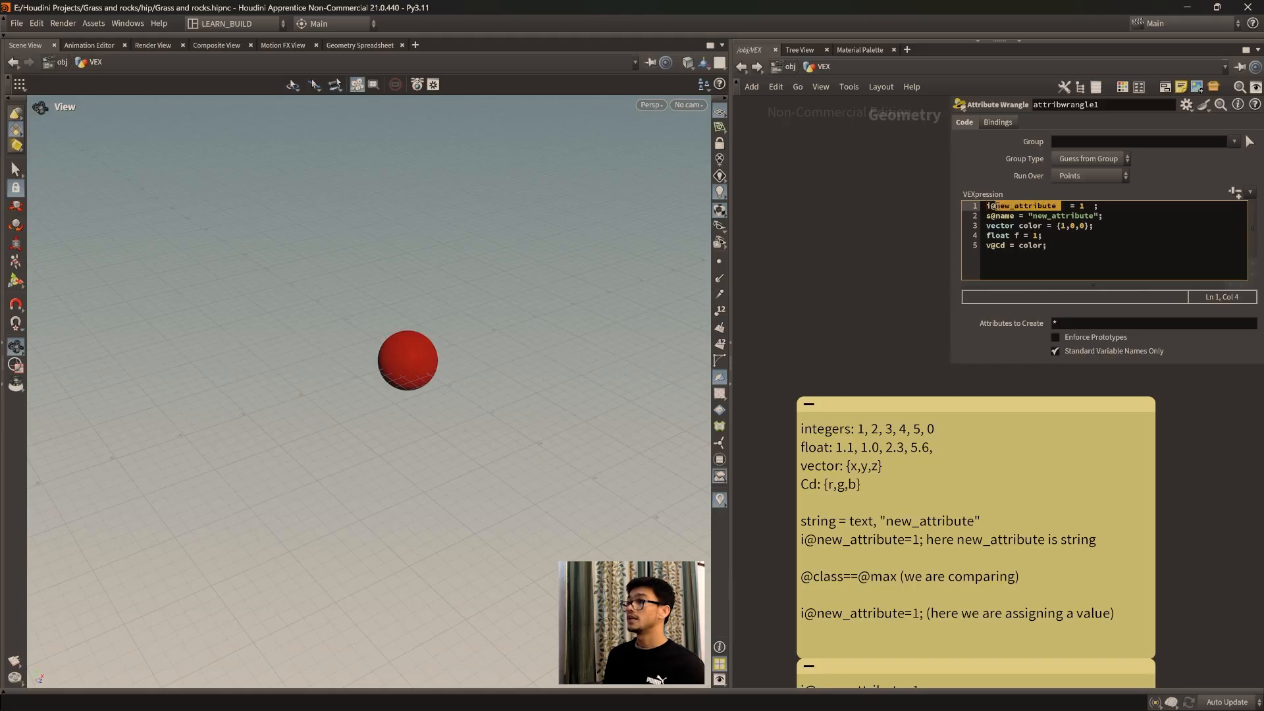
click(1078, 206)
drag(1052, 247, 985, 206)
click(1059, 250)
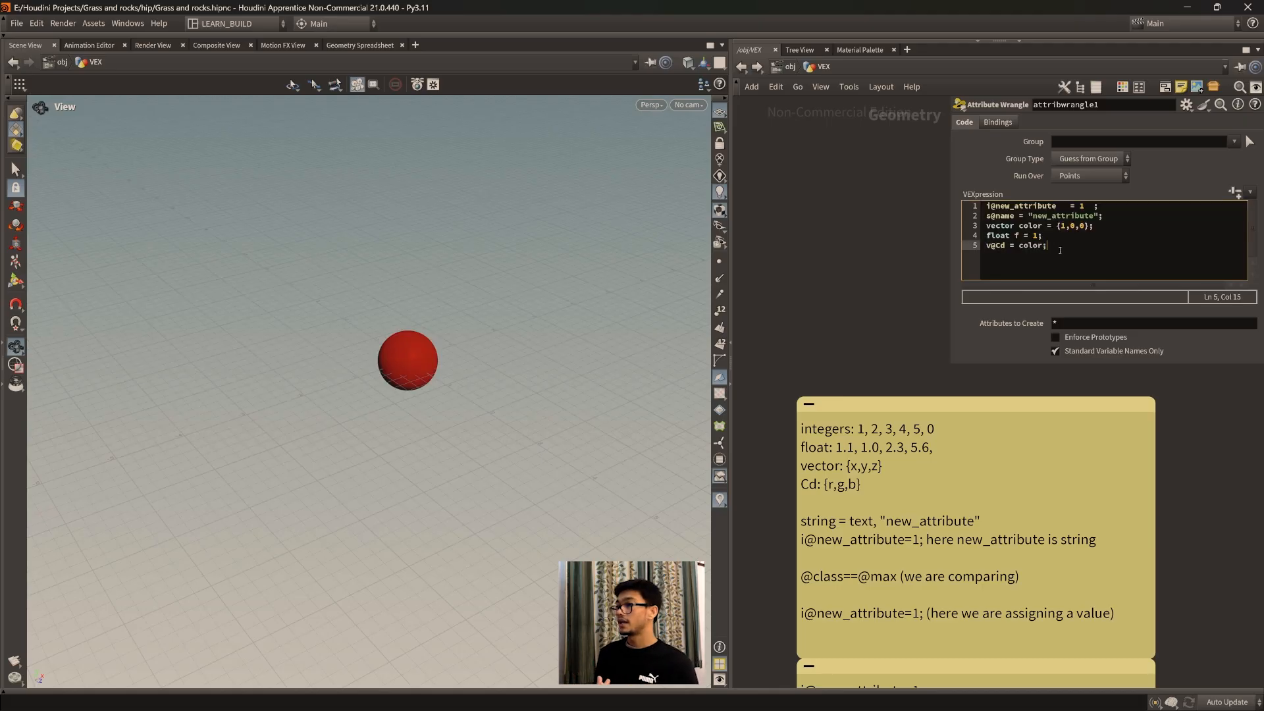
middle_drag(1050, 517, 1011, 375)
scroll(928, 505, down, 4)
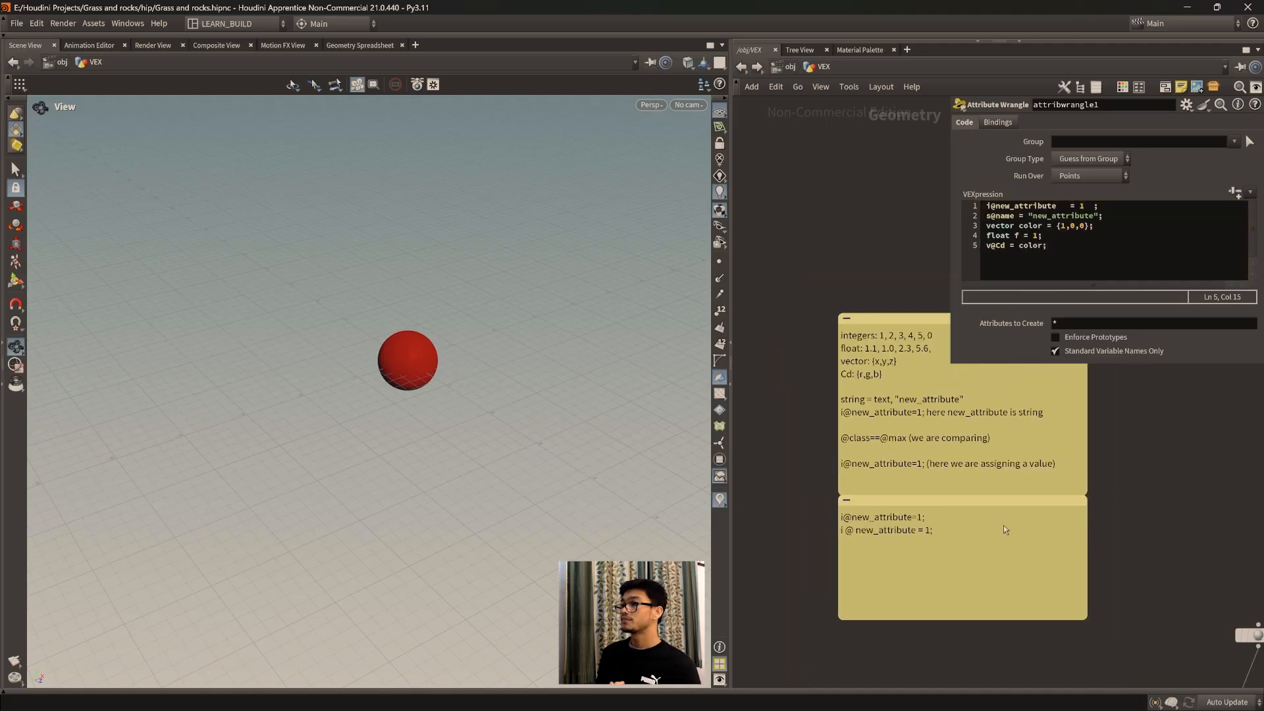
middle_drag(1025, 418, 1009, 395)
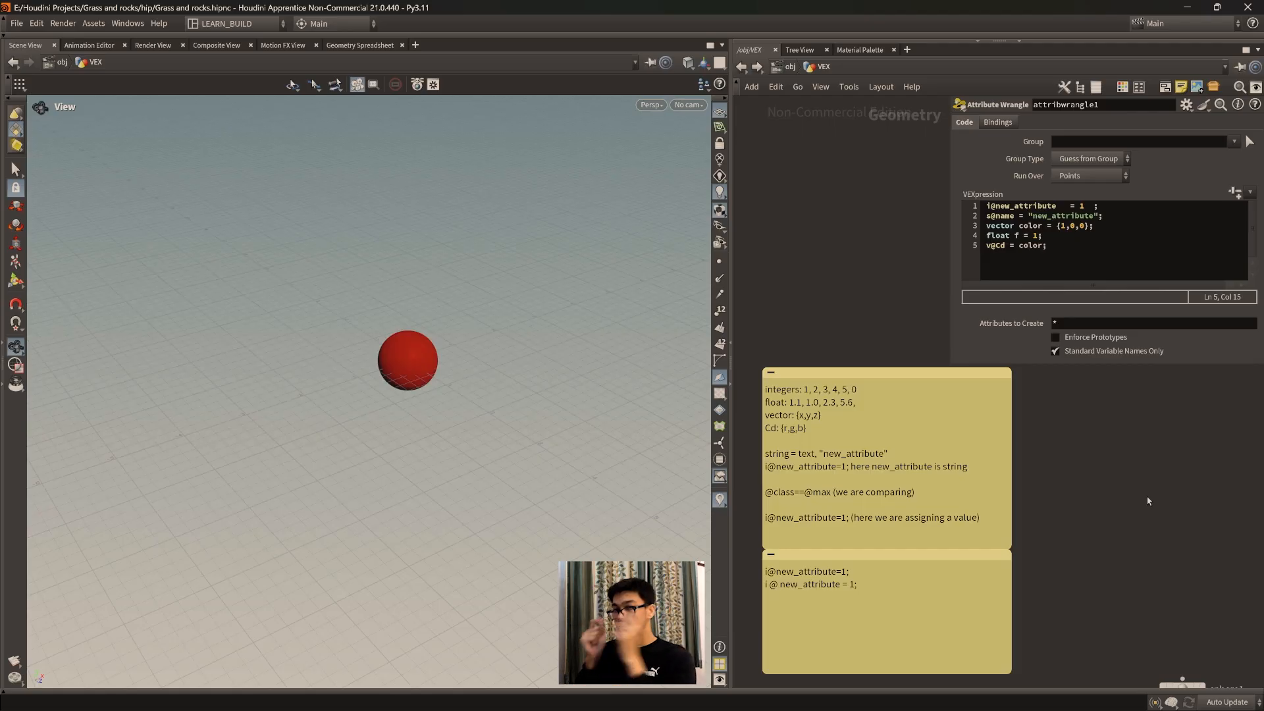
middle_drag(1104, 460, 1099, 454)
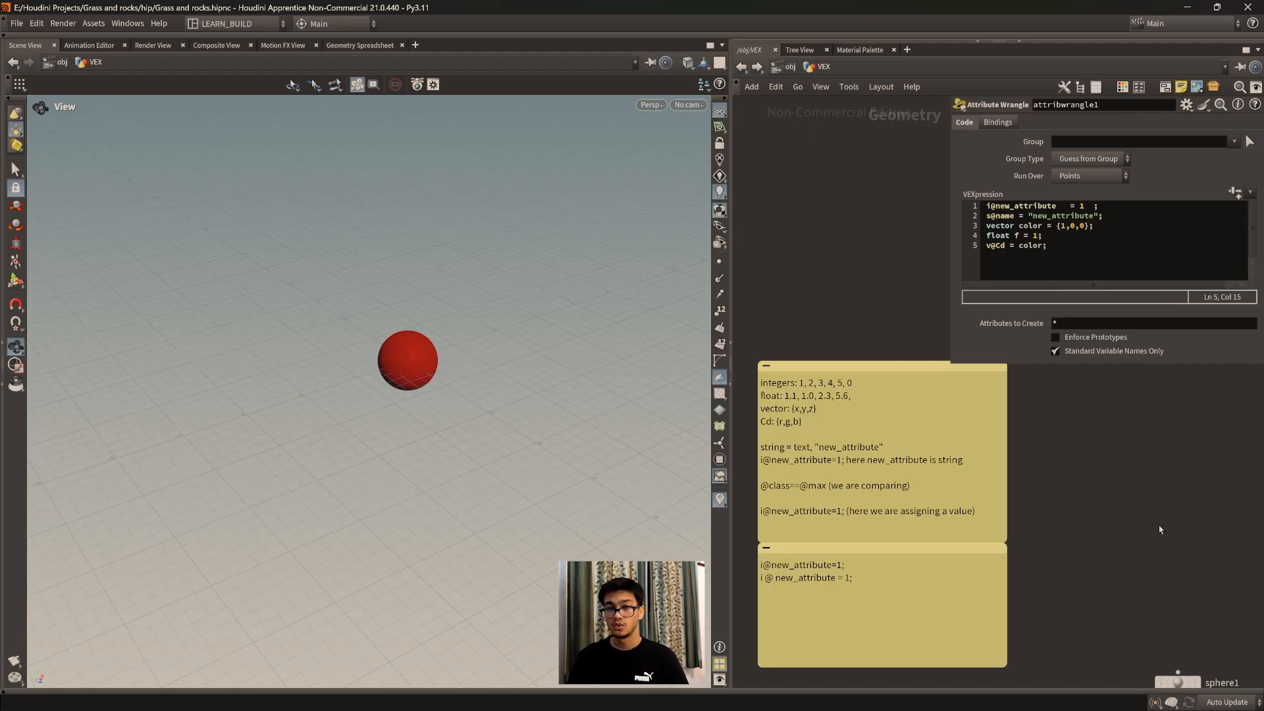
scroll(1160, 530, up, 1)
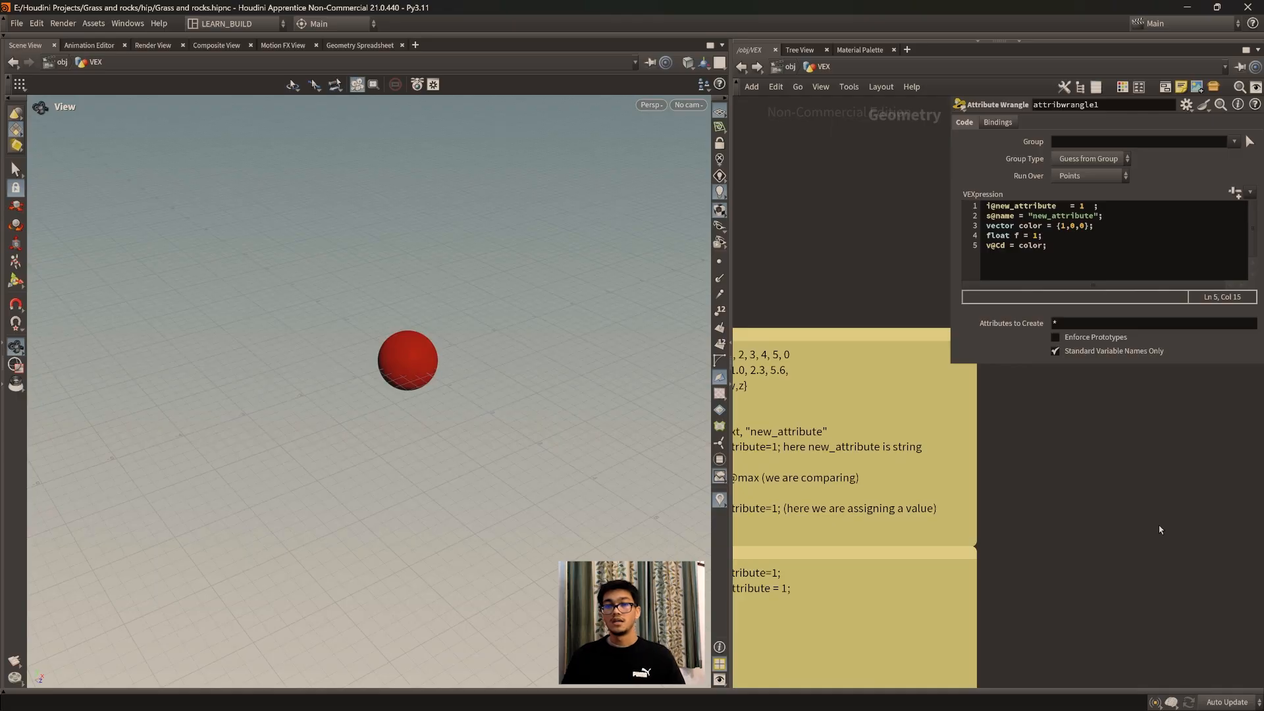